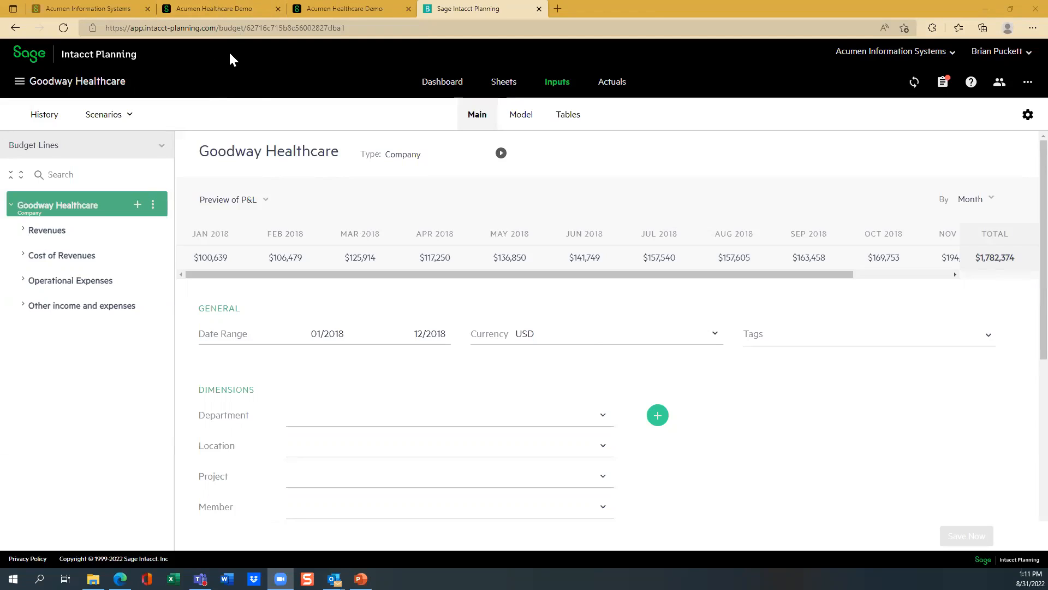
- Switch to the Acumen Healthcare Demo company in Sage Intacct and check the Budgeta MPP web services authorization in its security settings
click(229, 10)
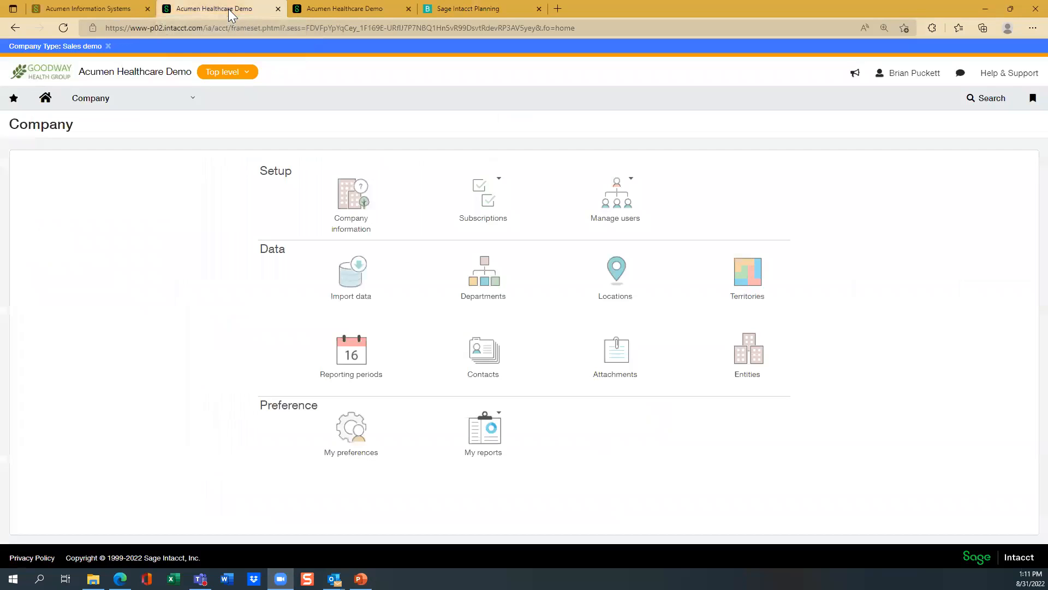
click(97, 104)
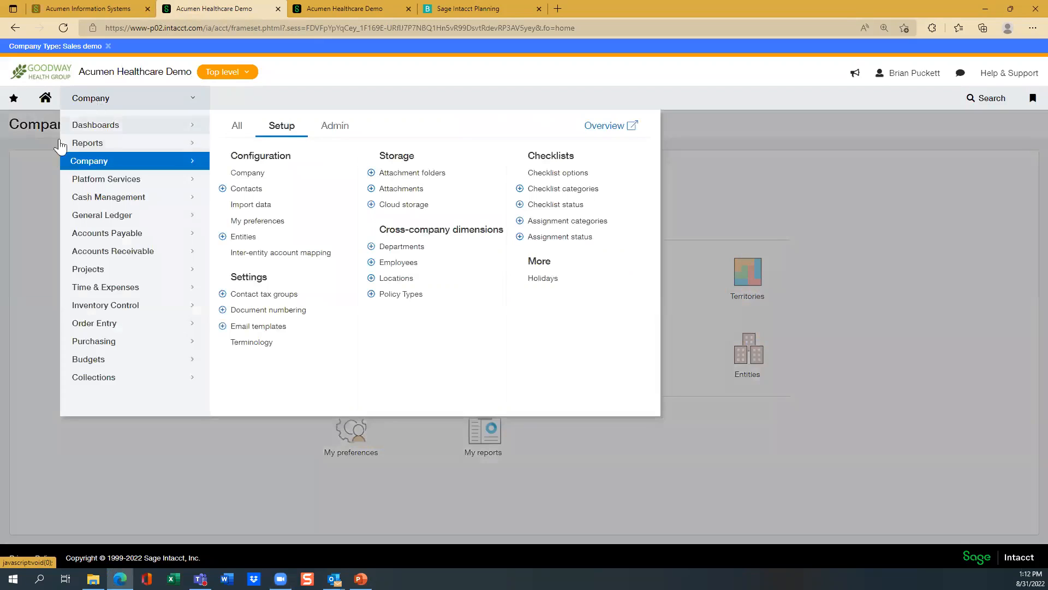
click(247, 173)
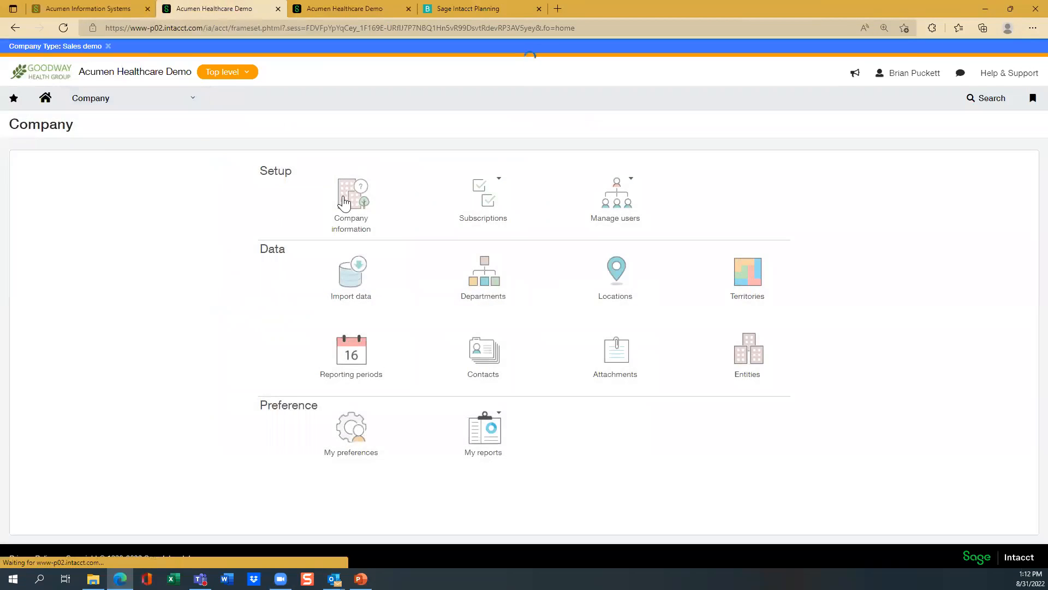
click(344, 202)
click(140, 160)
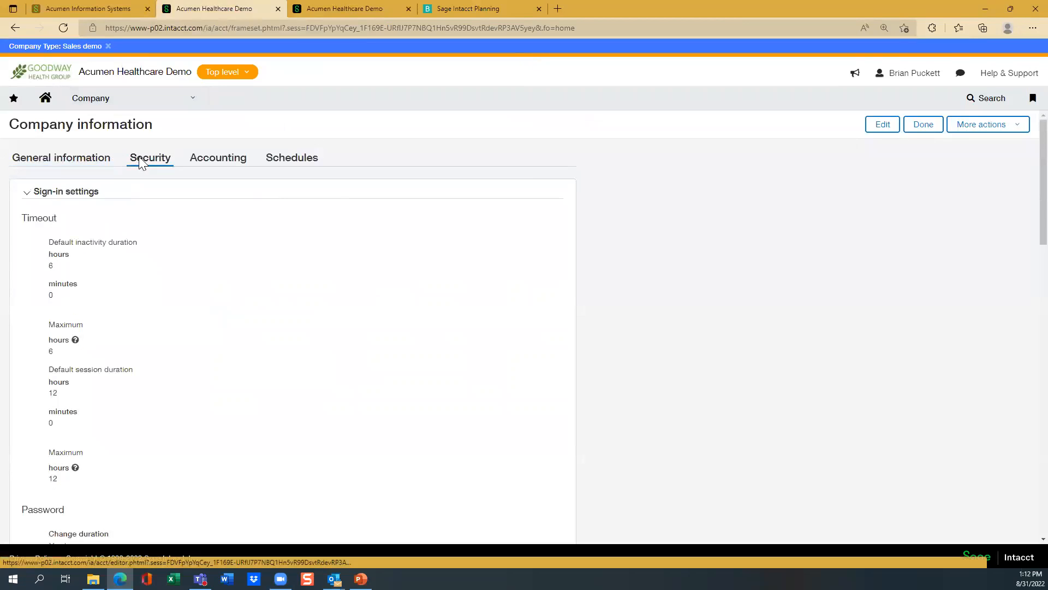
scroll(1026, 348, down, 7)
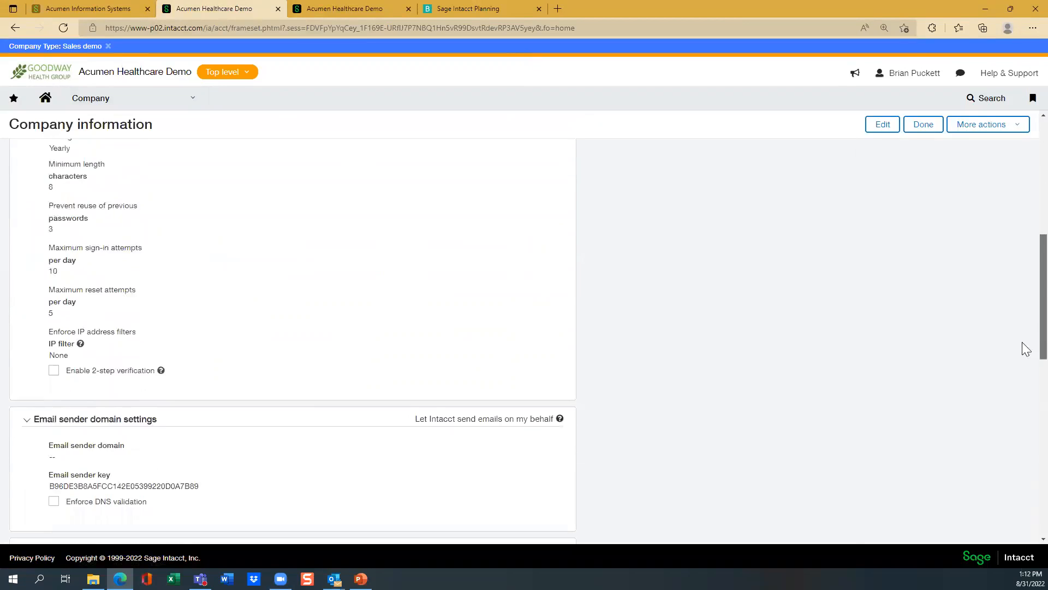
scroll(1024, 382, down, 8)
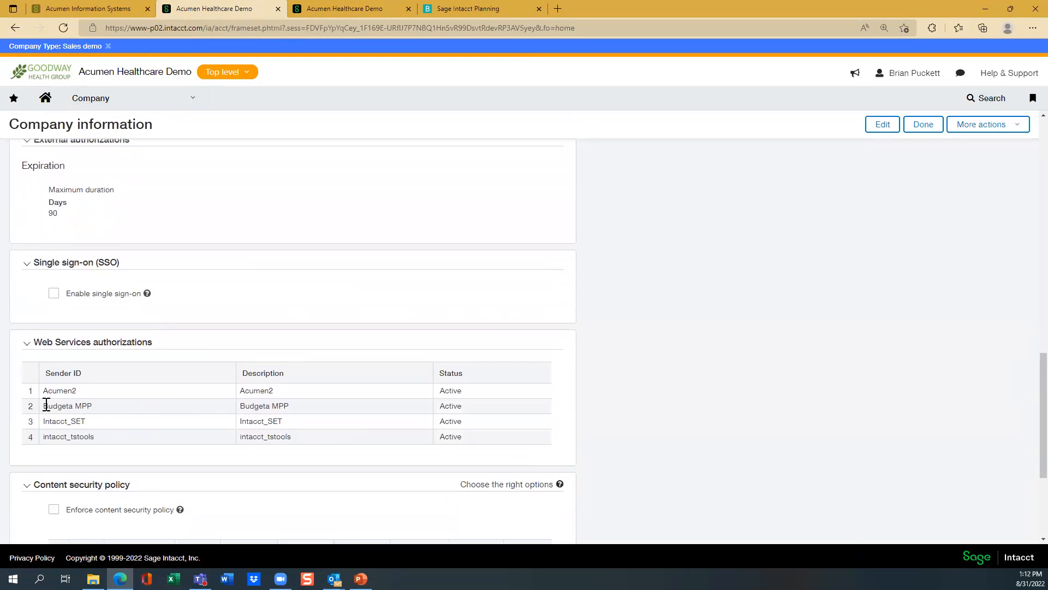
drag(42, 405, 92, 404)
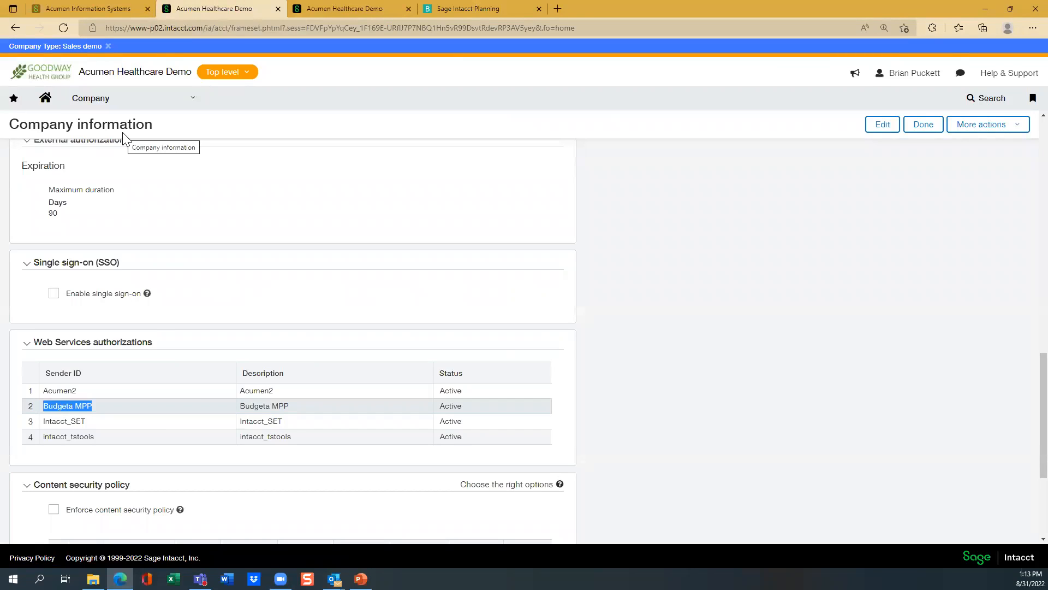
- Open the budgets repository and locate the Current Year_SI budget
click(92, 107)
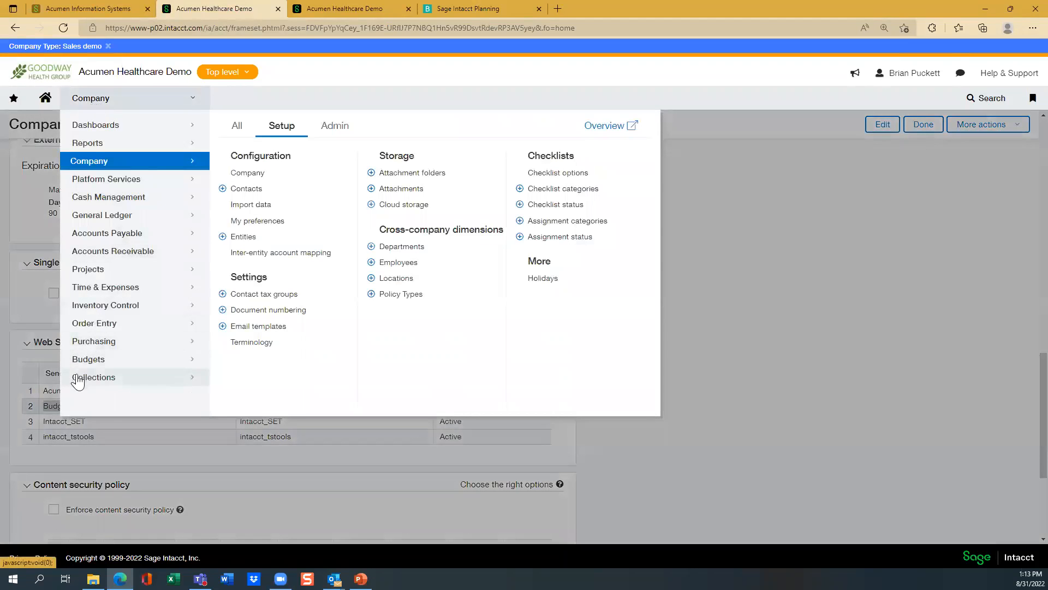
click(85, 363)
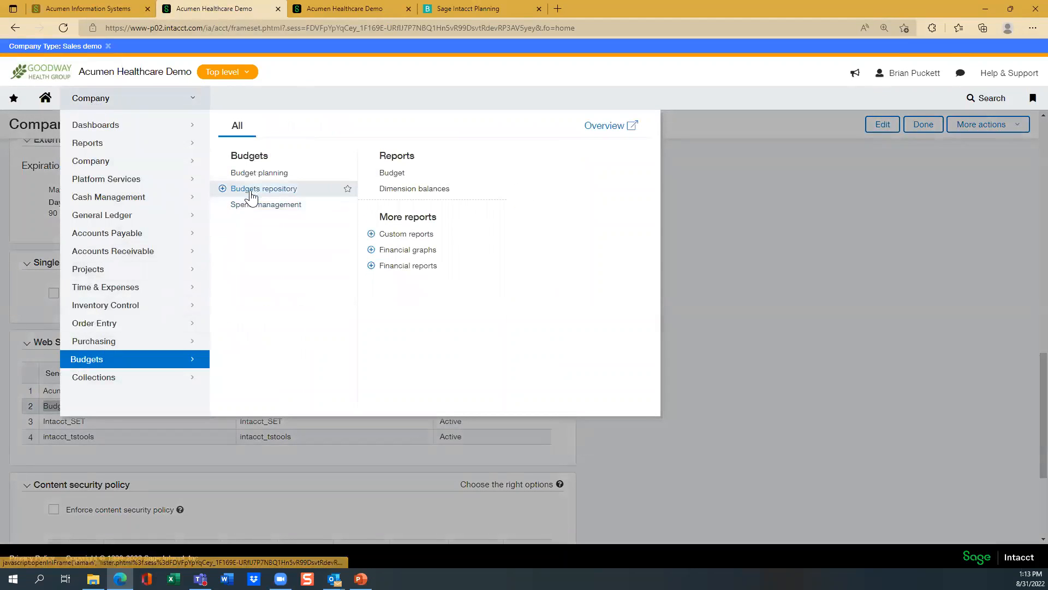
click(252, 191)
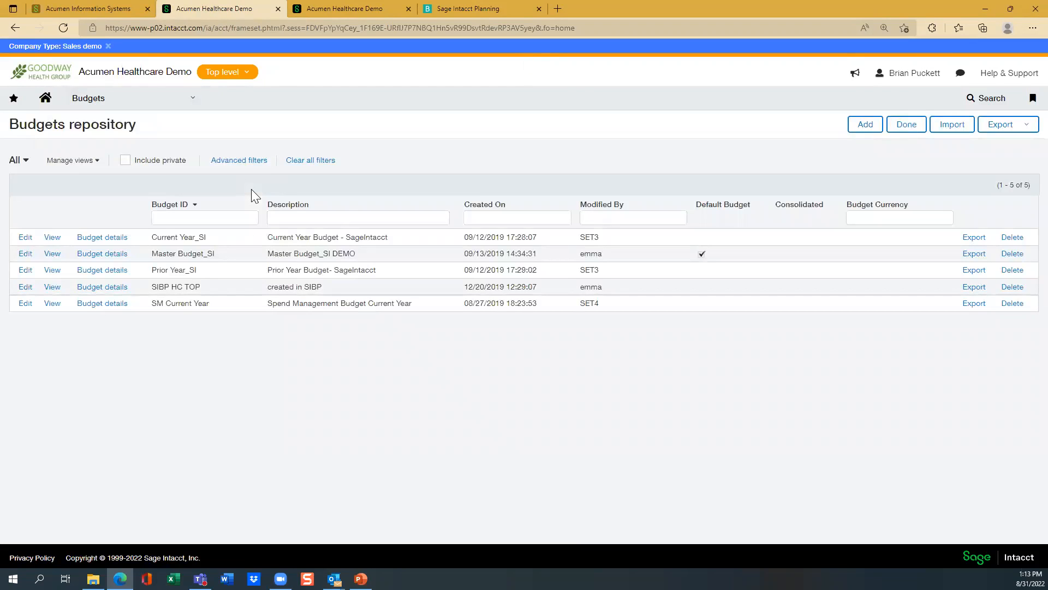
drag(152, 237, 221, 237)
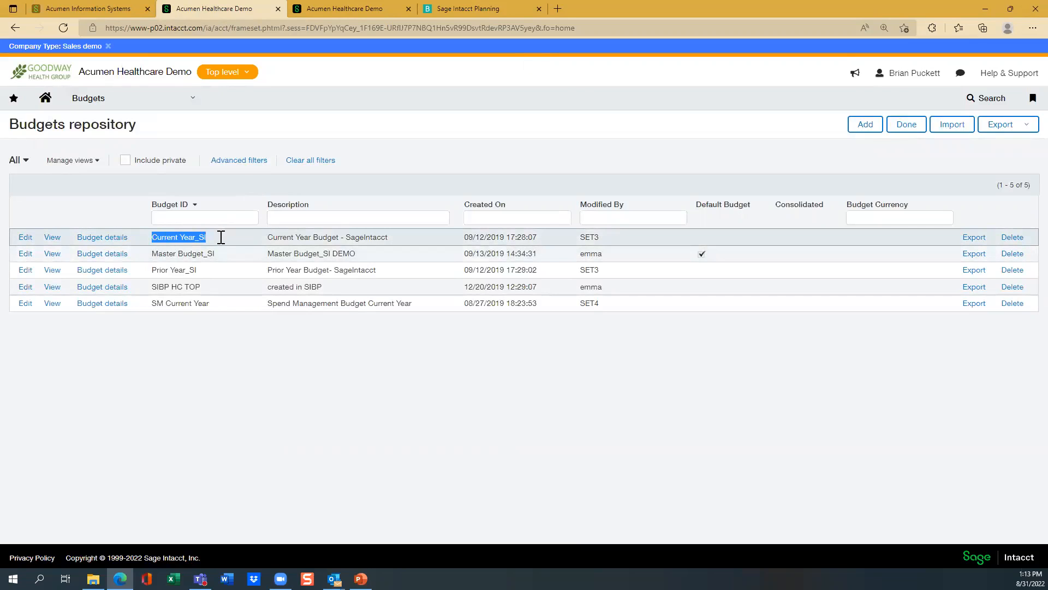
- Review the Current Year_SI budget details, including the Sterling Healthcare amounts for account 40100, and return to the repository
click(90, 242)
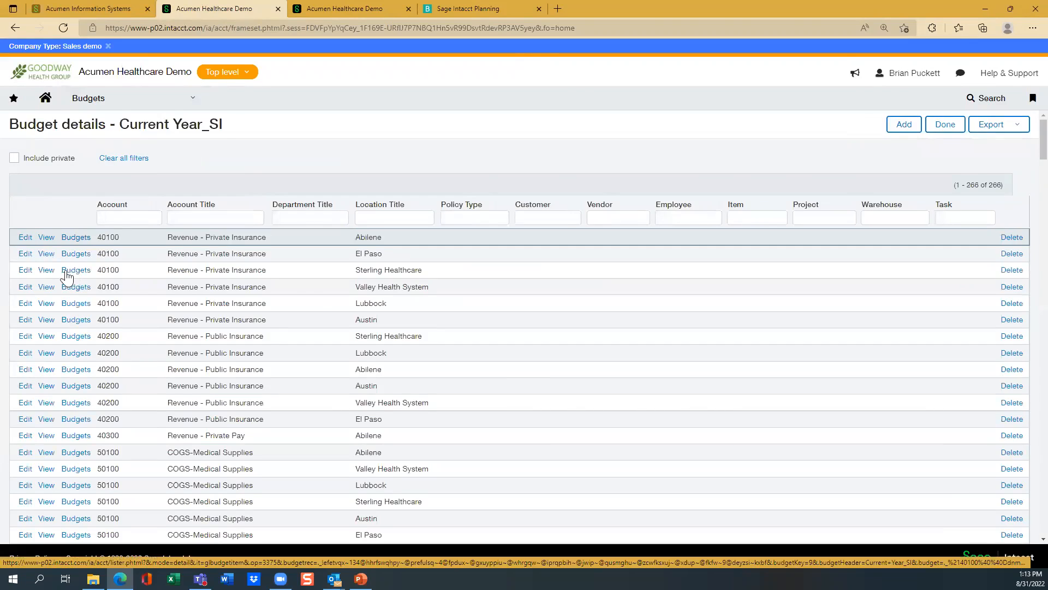
click(46, 271)
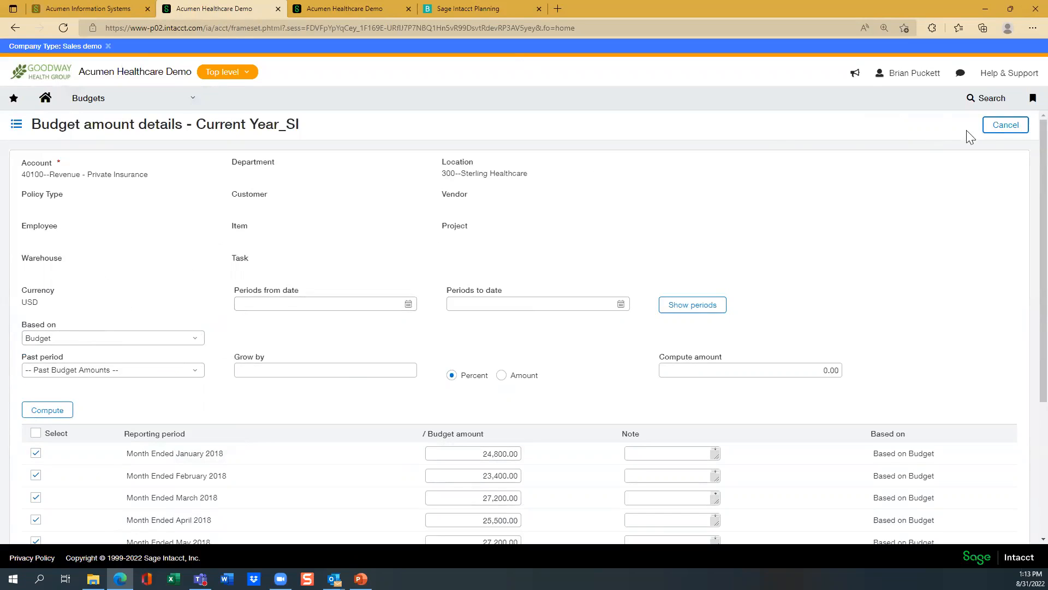
click(990, 124)
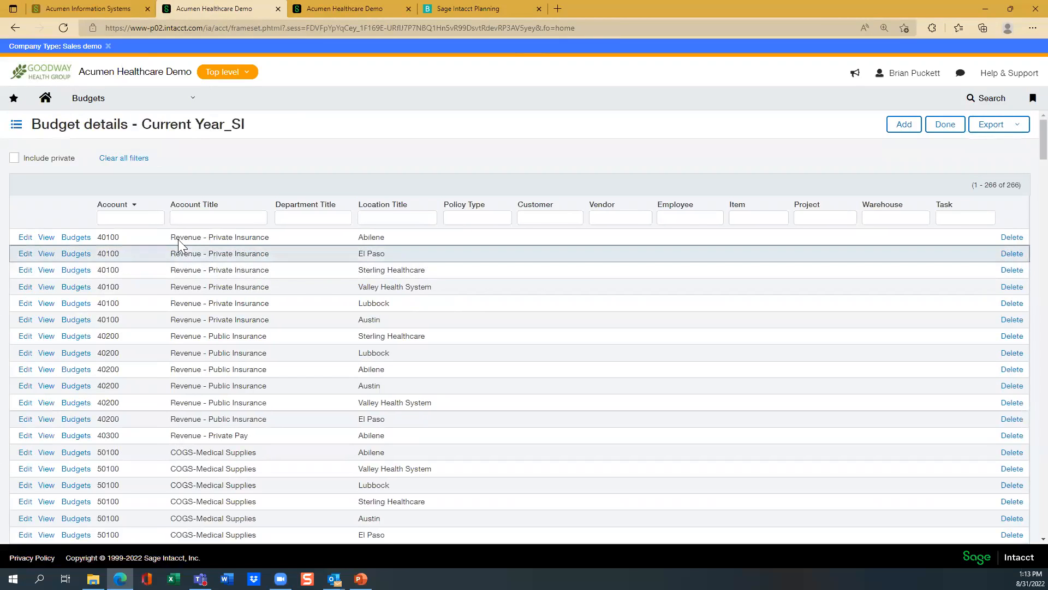
click(945, 125)
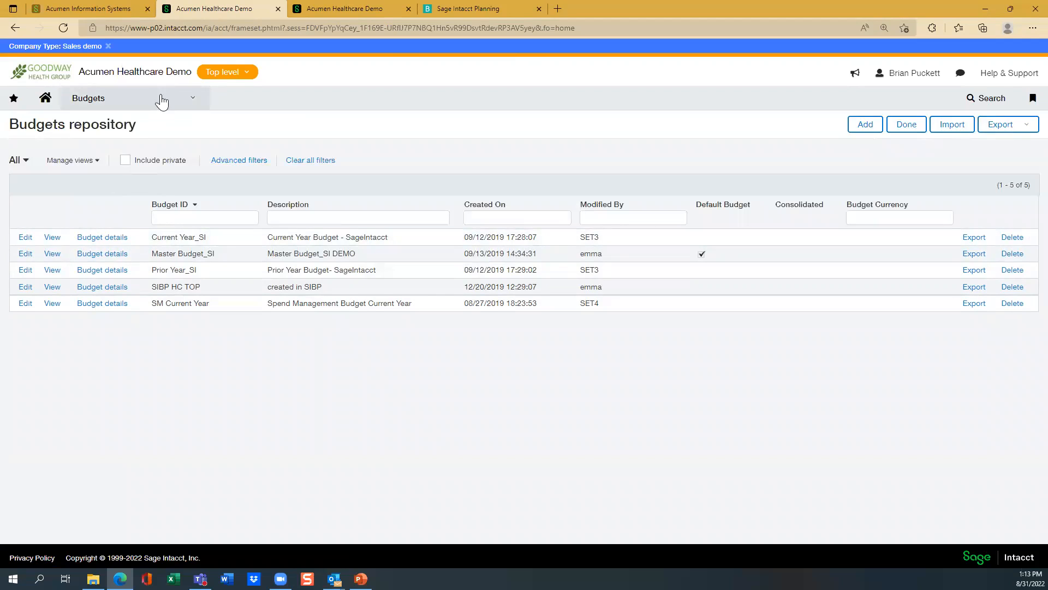
- Switch to Sage Intacct Planning and start a new budget built from the Sage Intacct data
click(459, 9)
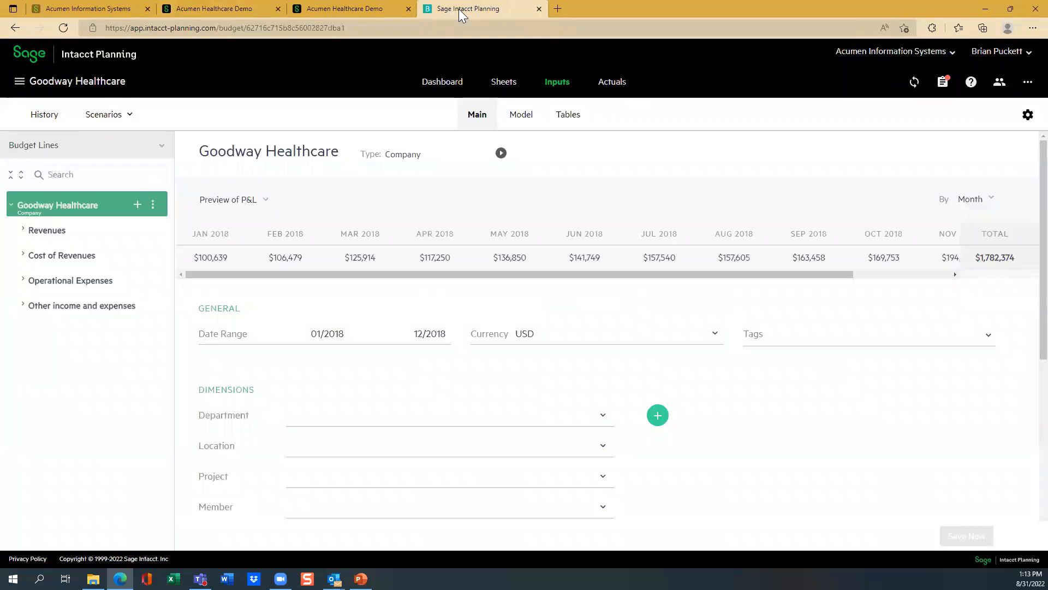
click(19, 83)
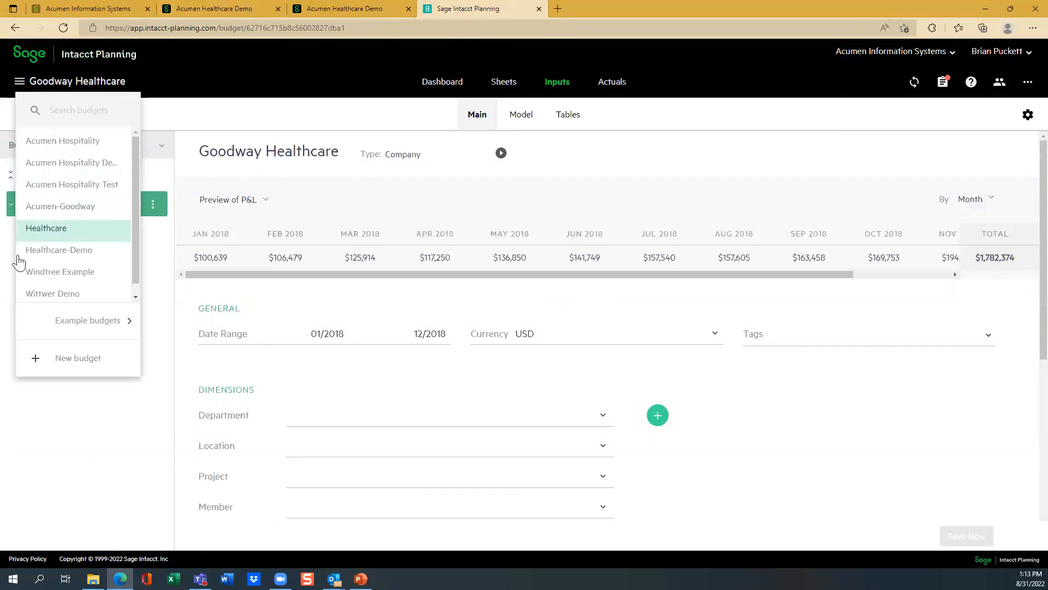
click(63, 362)
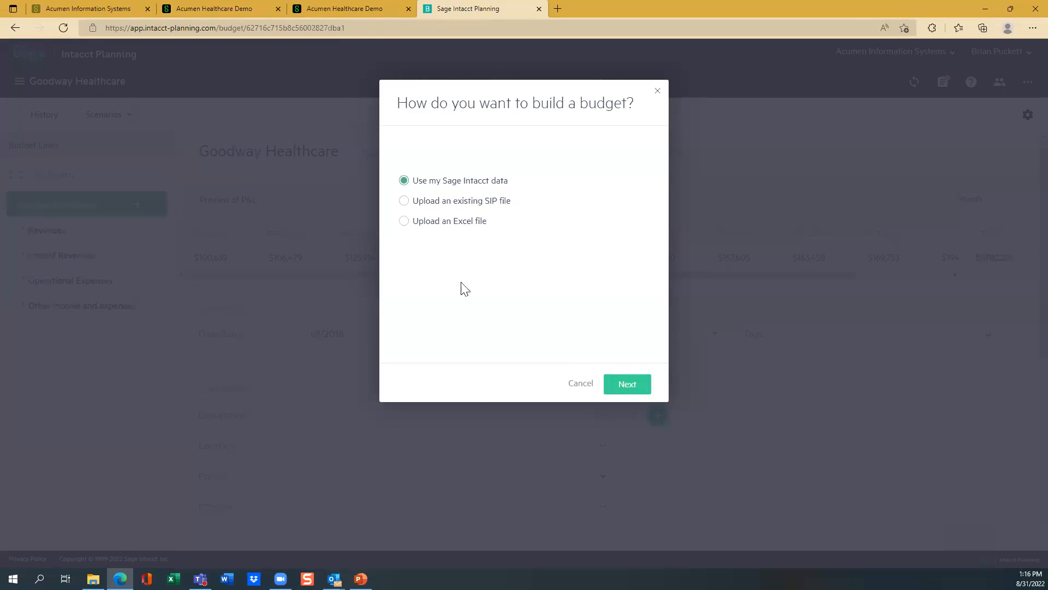
click(635, 388)
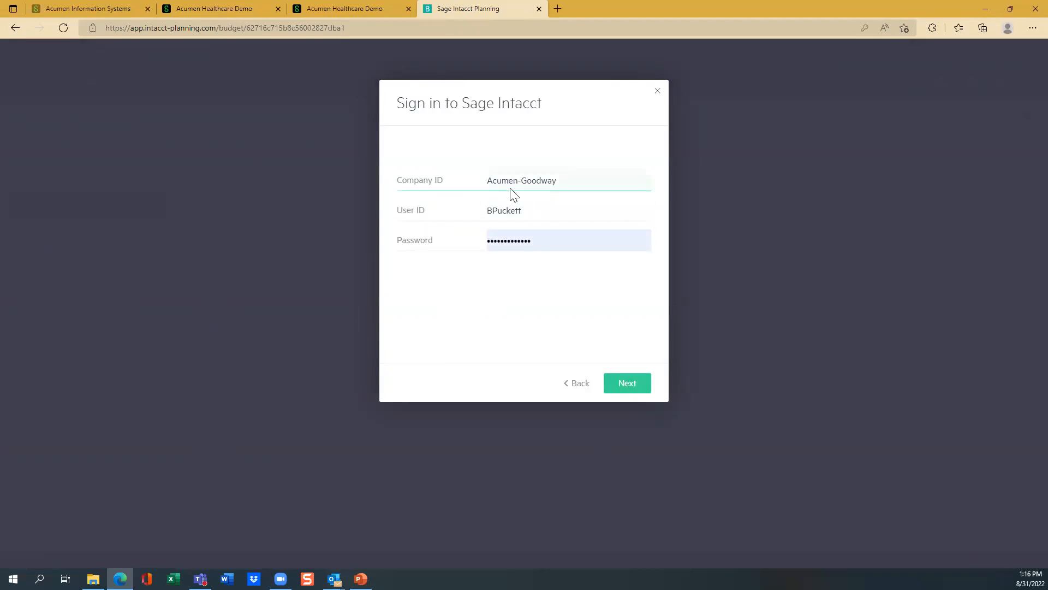
- Try to sign in to Sage Intacct with SIP DEmo as the company ID
drag(488, 180, 575, 200)
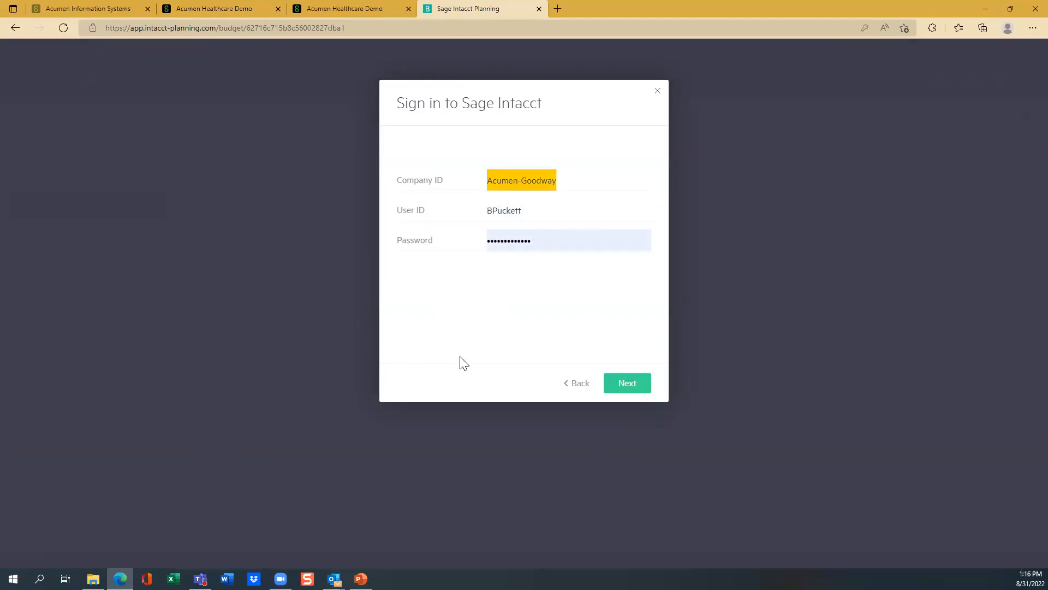
text(SIP DEmo)
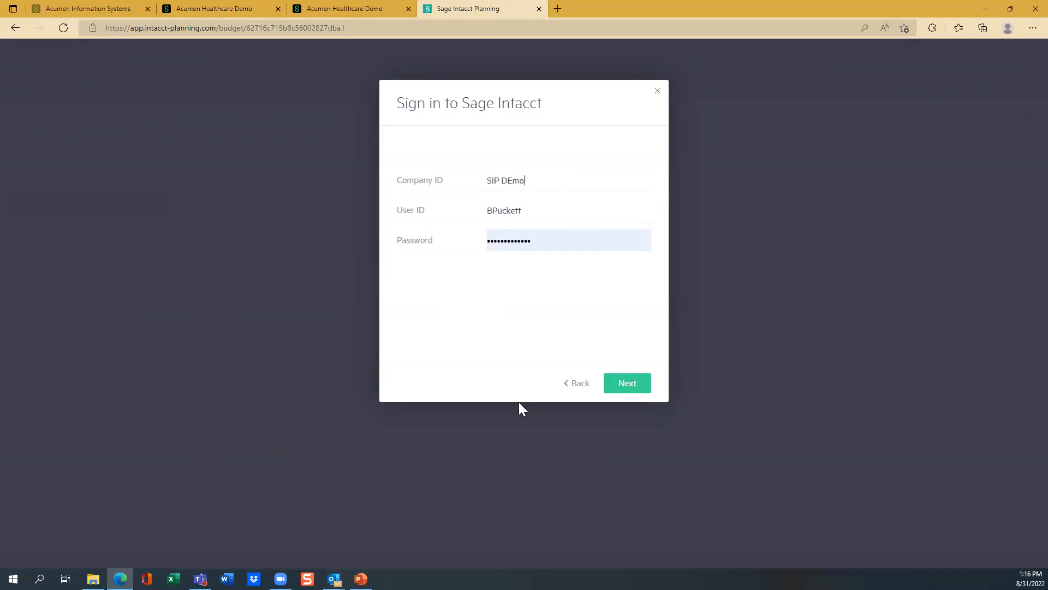
click(577, 389)
click(639, 392)
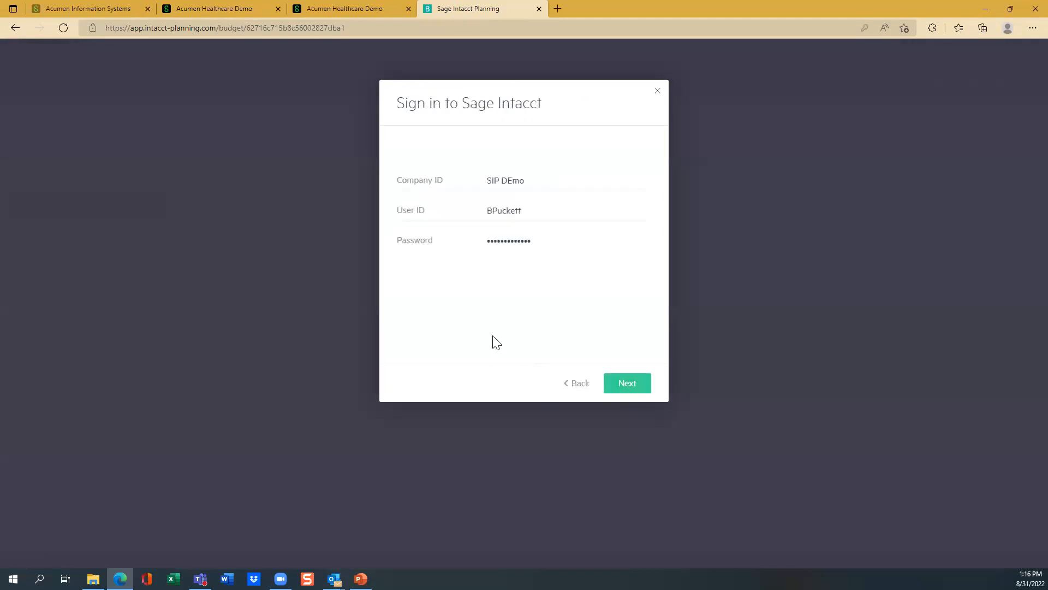
- Switch to the Acumen Healthcare Demo company in Sage Intacct and copy the company ID from its general information
click(176, 10)
click(90, 100)
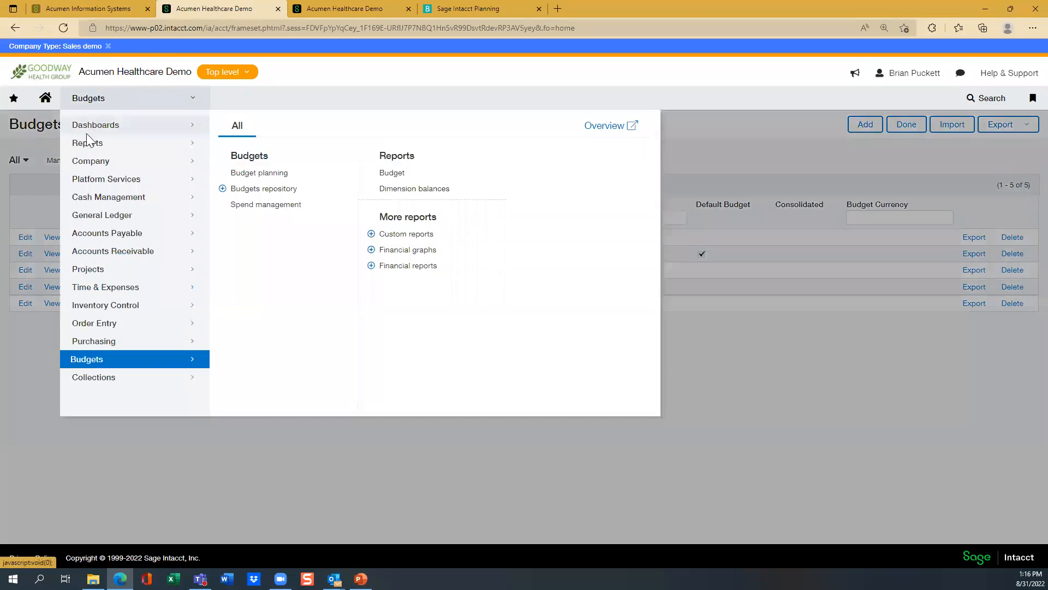
mouse_move(85, 161)
click(247, 178)
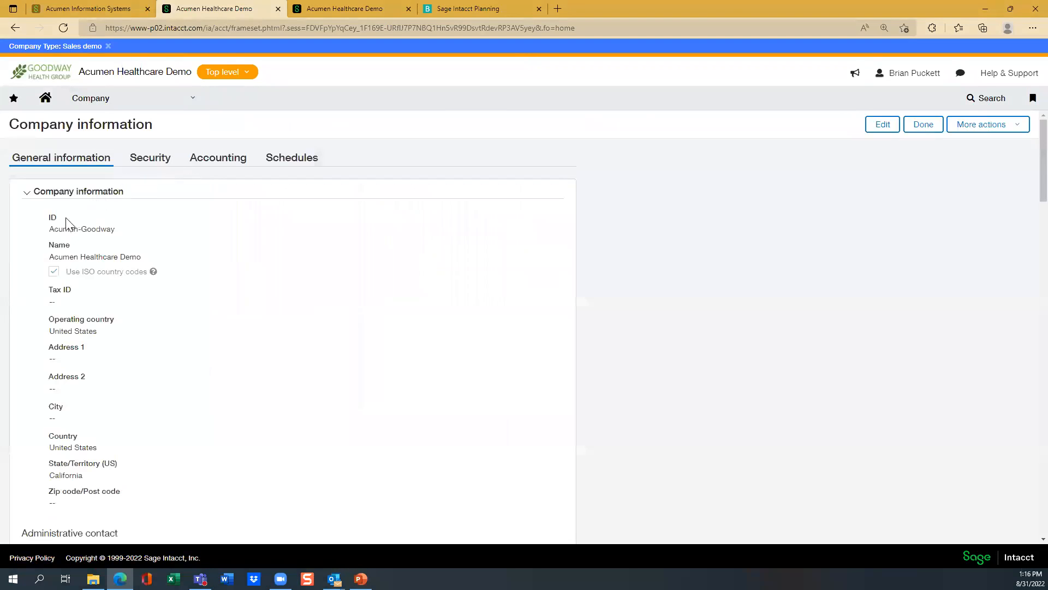
drag(49, 229, 118, 234)
right_click(111, 234)
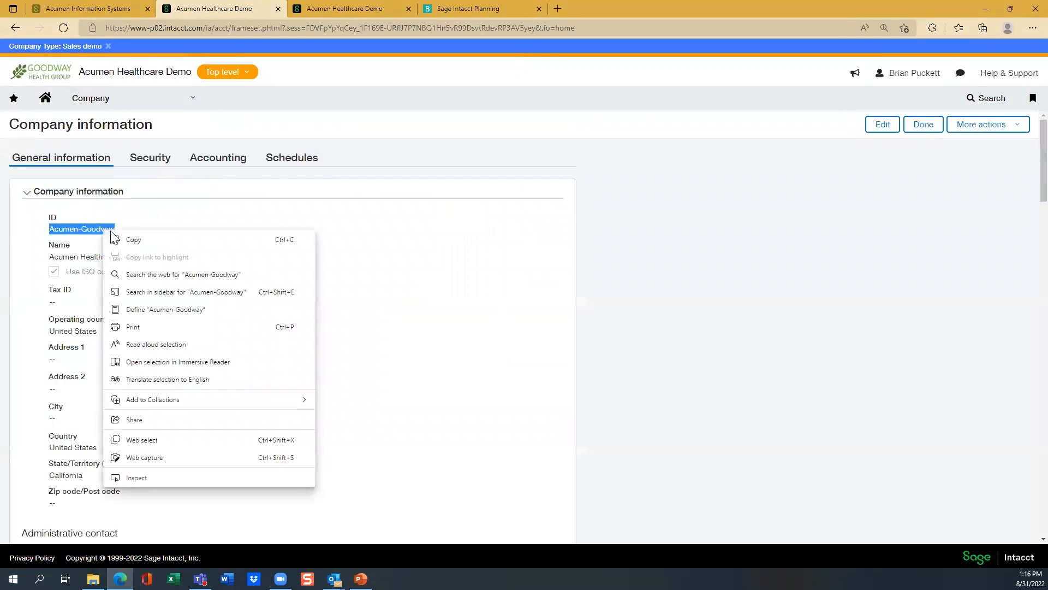
click(125, 241)
- Return to Sage Intacct Planning, replace the company ID with the copied Acumen-Goodway, and sign in to Sage Intacct
click(466, 9)
click(505, 239)
drag(535, 186, 473, 185)
key(ctrl+v)
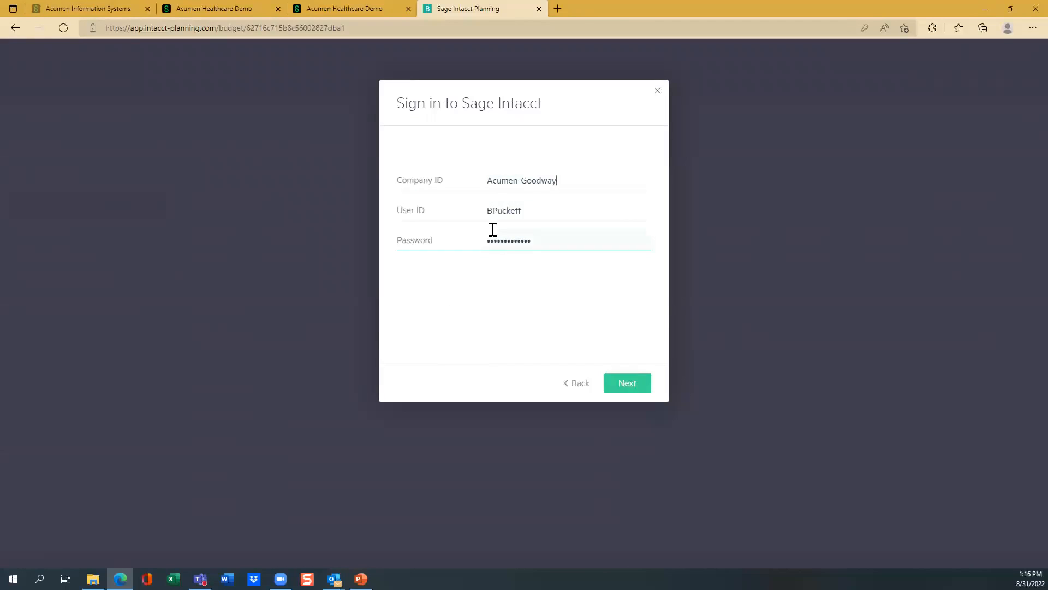
click(622, 386)
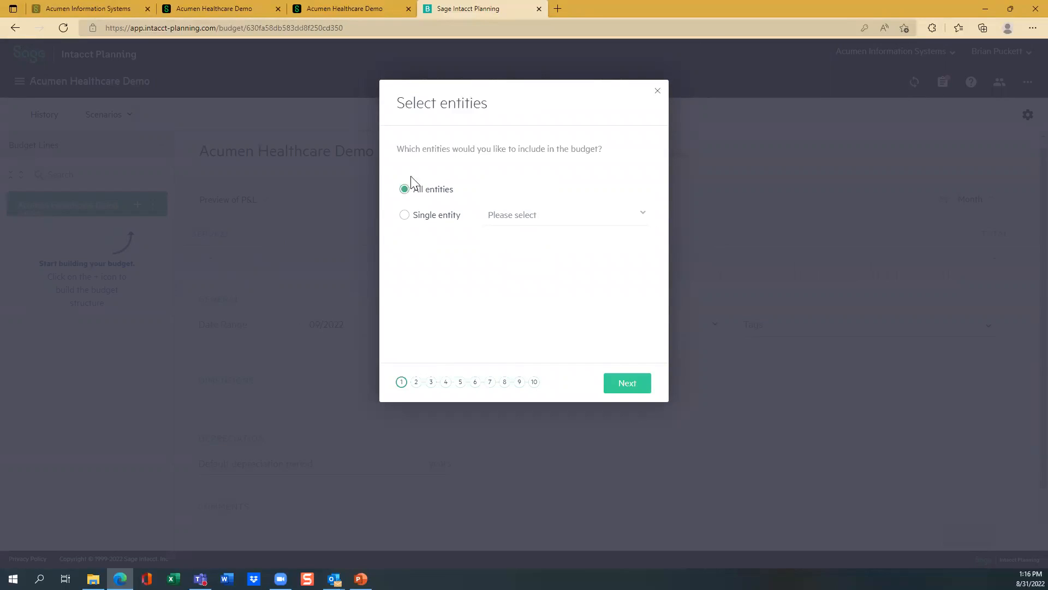
- Check the list of entities in the Acumen Healthcare Demo company and return to the entity selection in Sage Intacct Planning
click(246, 10)
click(239, 74)
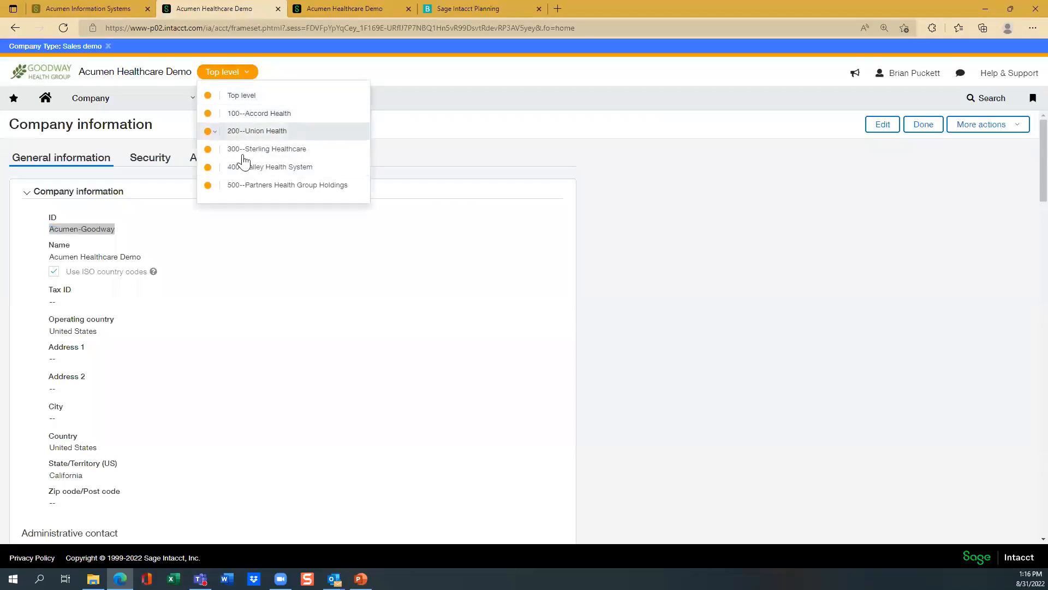
click(490, 11)
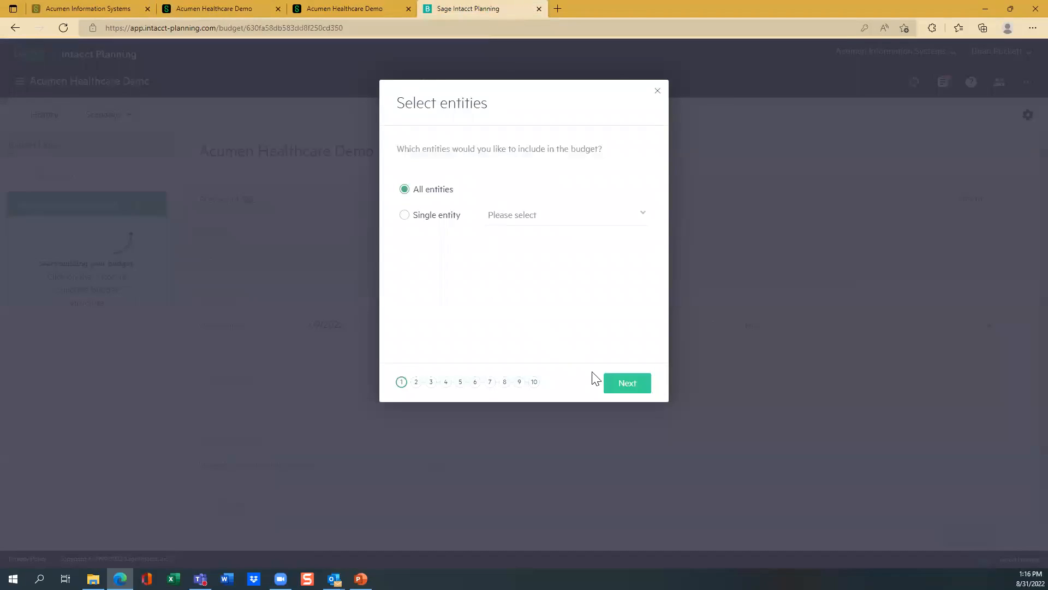
- Include all entities in the budget and continue to the budget settings
click(405, 216)
click(528, 216)
click(409, 196)
click(404, 190)
click(627, 388)
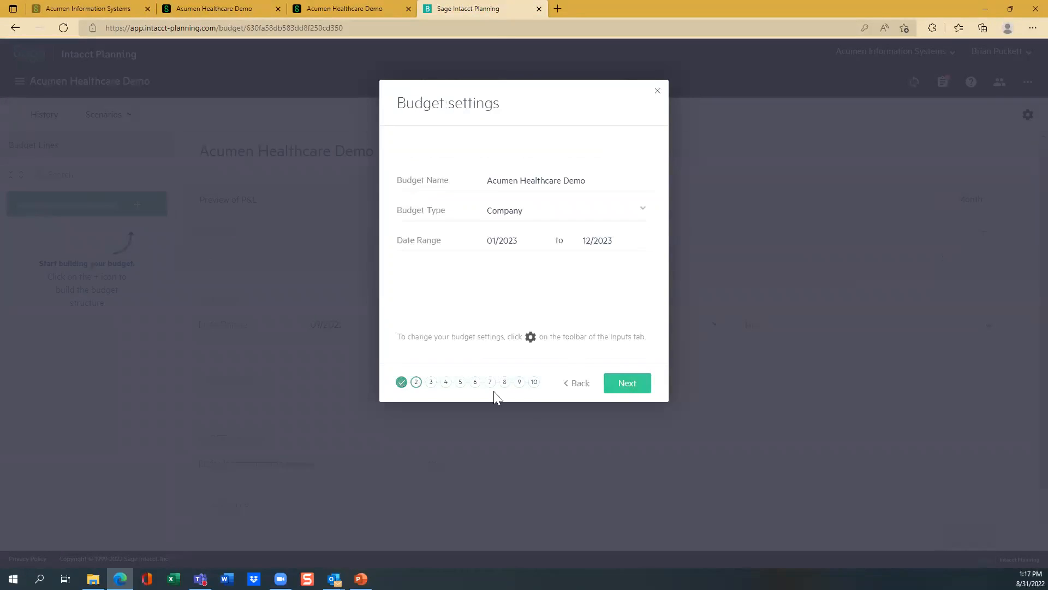
- Name the budget SIP Demo, keep the Company type and the 01/2023 to 12/2023 date range, and continue to importing dimensions
mouse_move(486, 180)
mouse_down()
mouse_move(578, 185)
mouse_move(563, 199)
mouse_up()
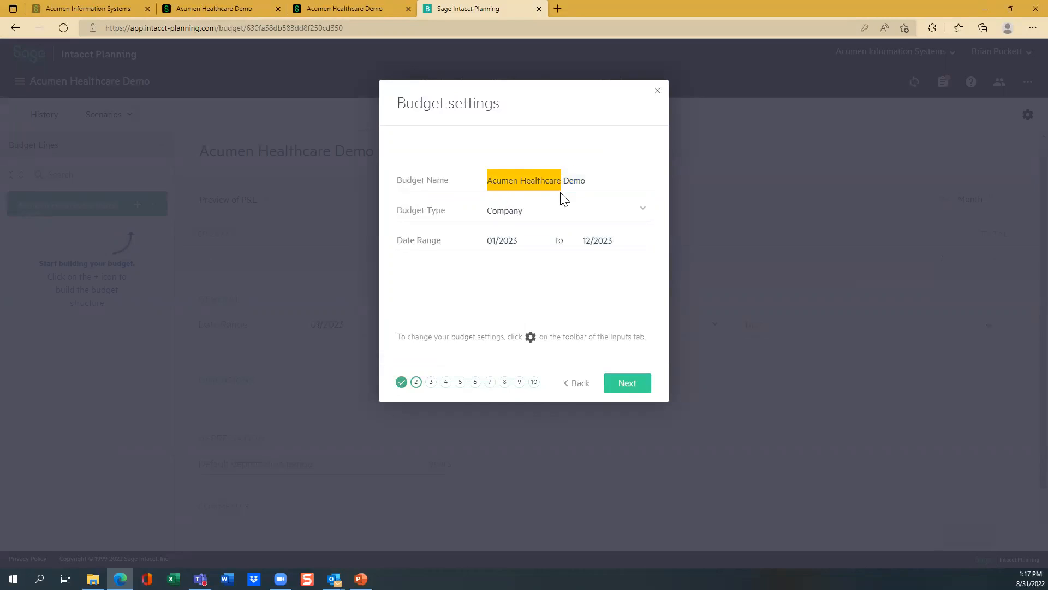
text(SIP)
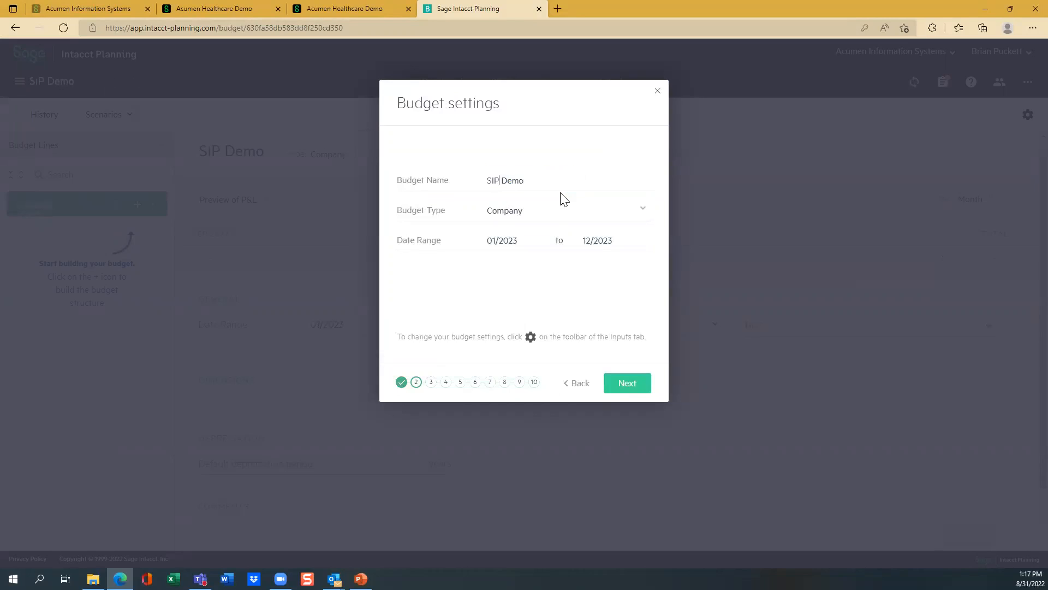
click(531, 218)
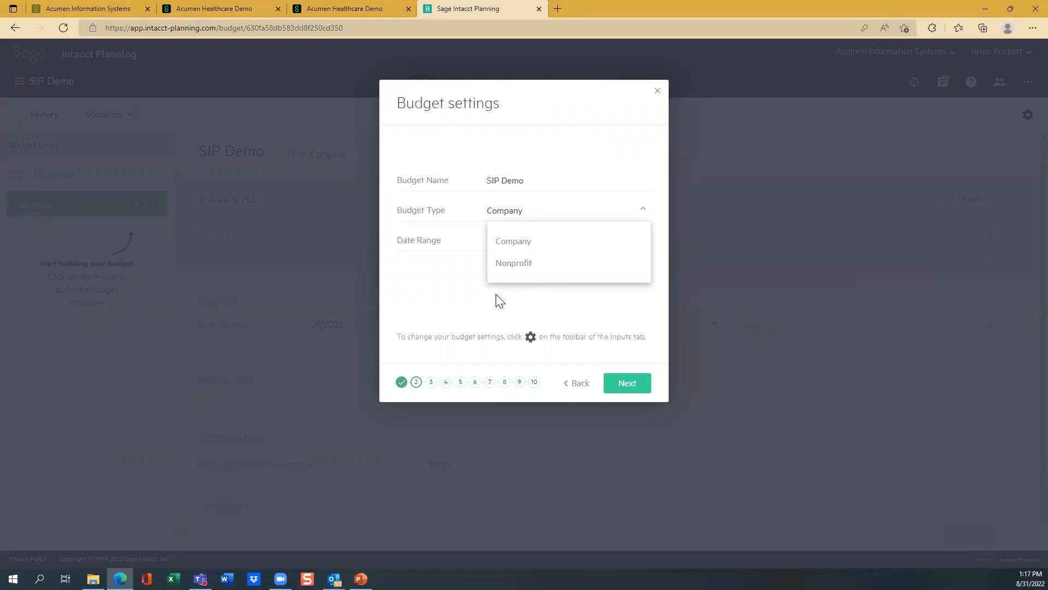
click(454, 270)
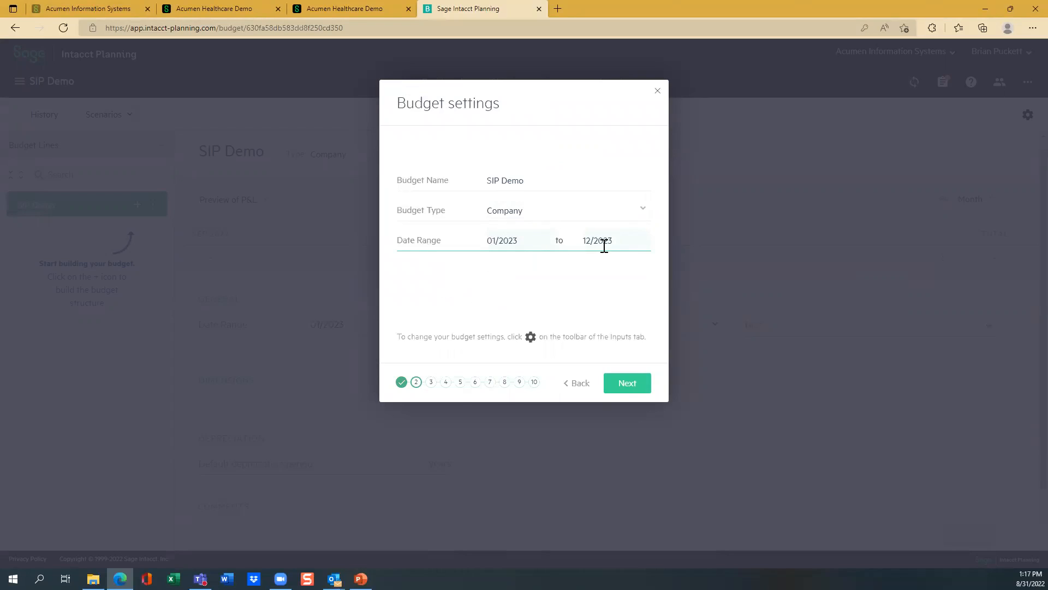
click(631, 389)
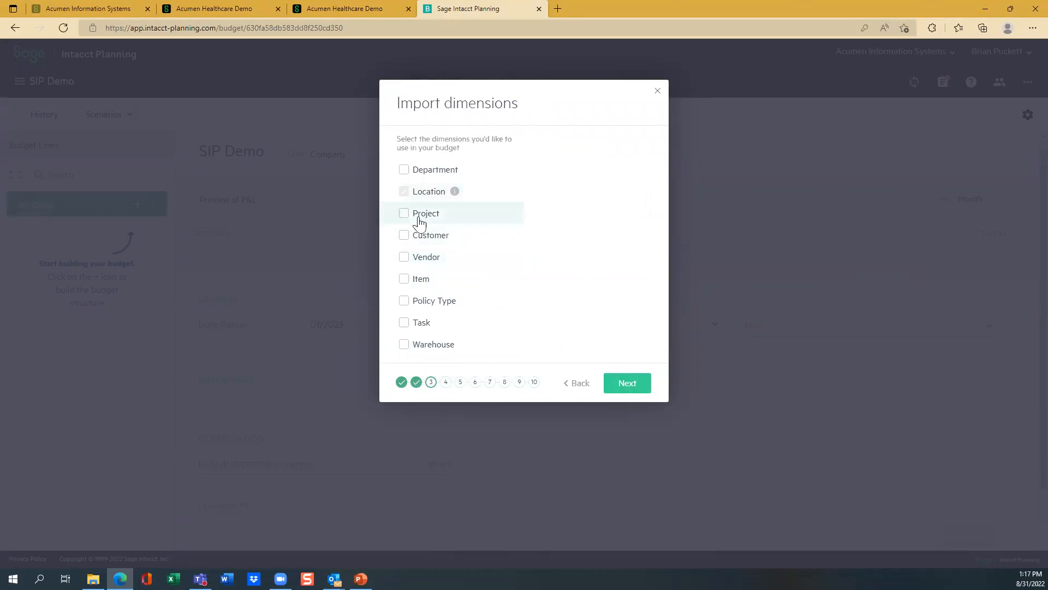
- Include the Department, Project, Customer and Vendor dimensions in the budget and continue to importing employees
click(404, 170)
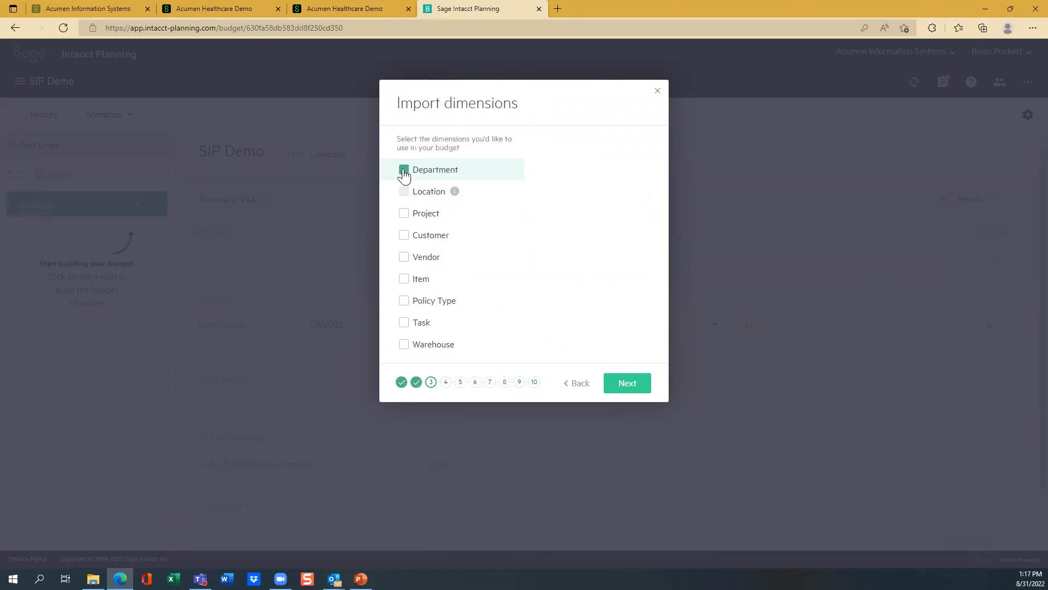
click(404, 259)
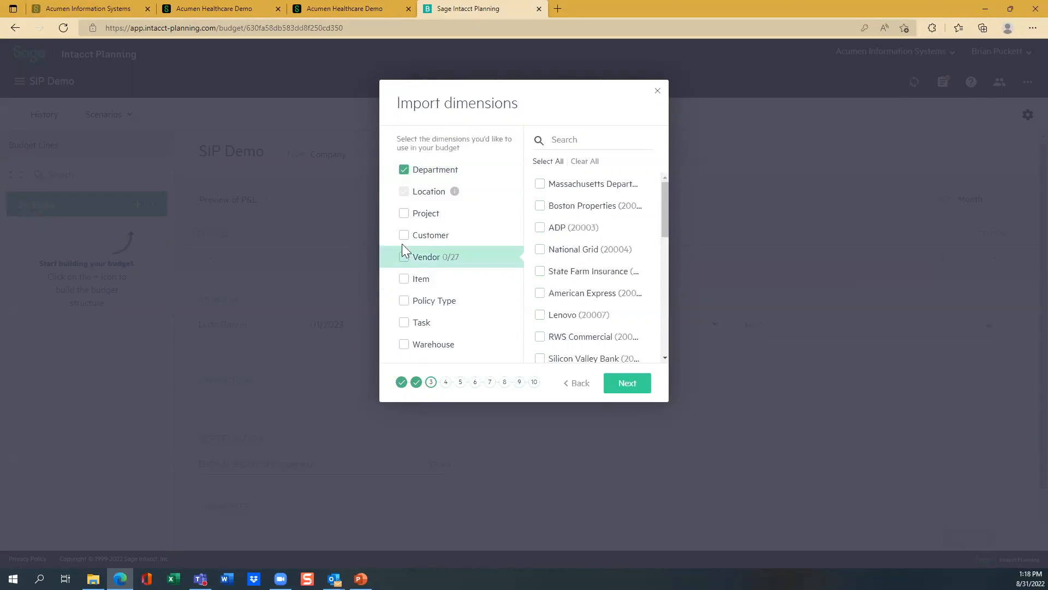
click(404, 236)
click(403, 214)
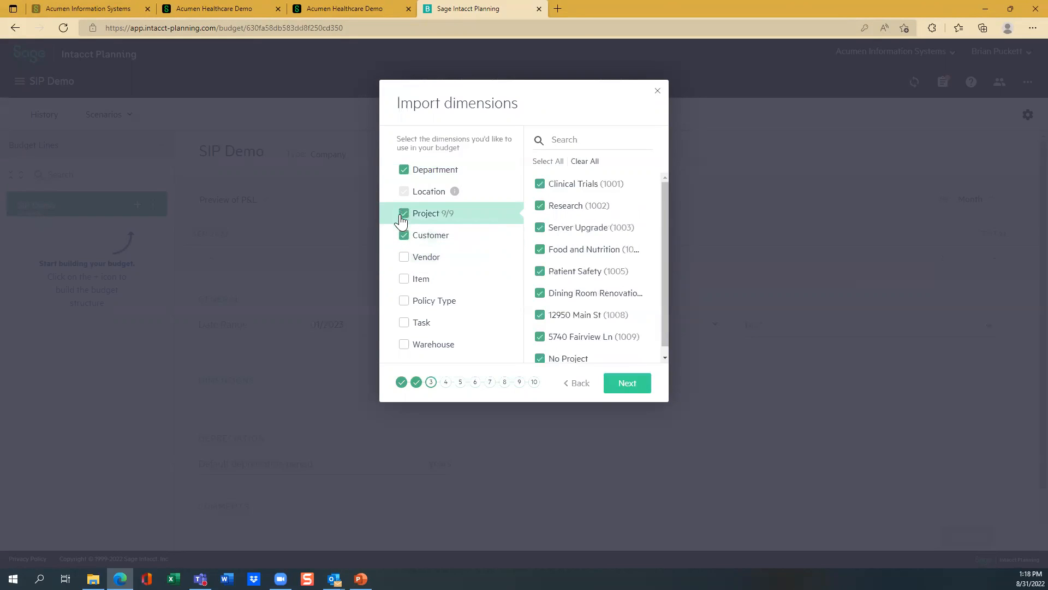
mouse_move(459, 198)
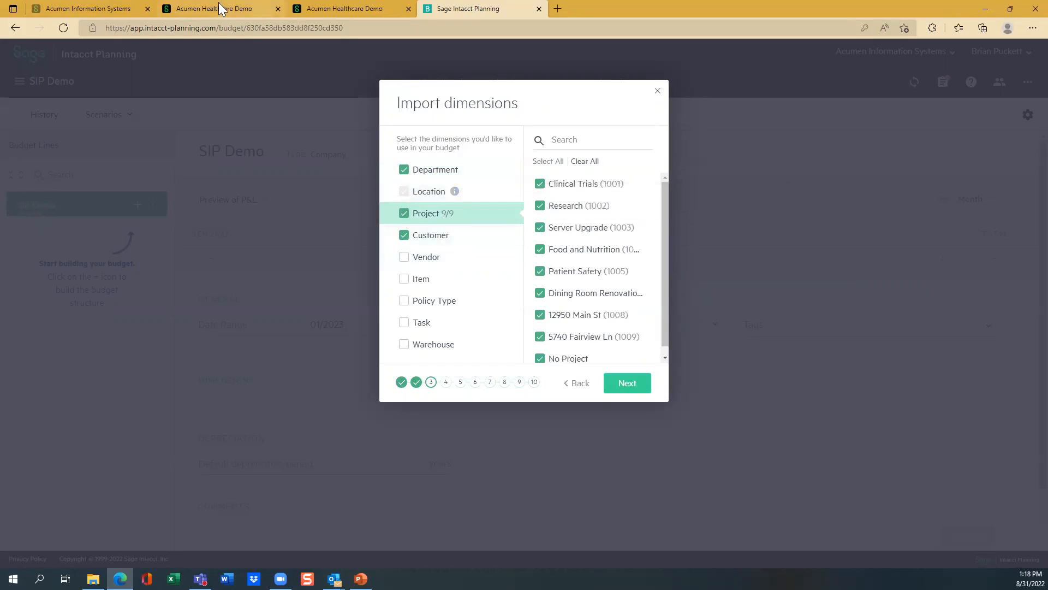
click(405, 258)
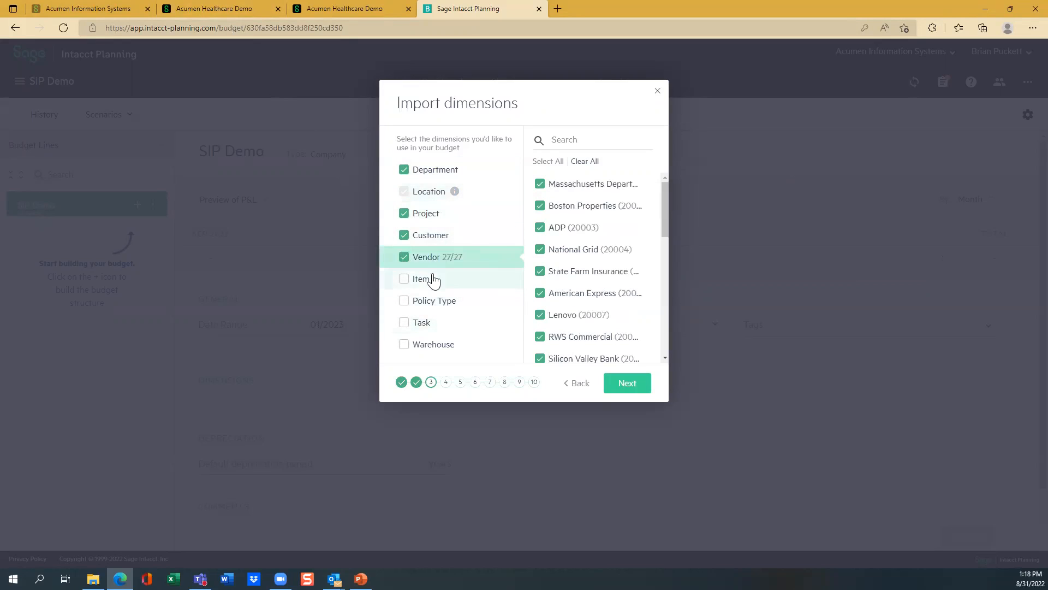
click(622, 386)
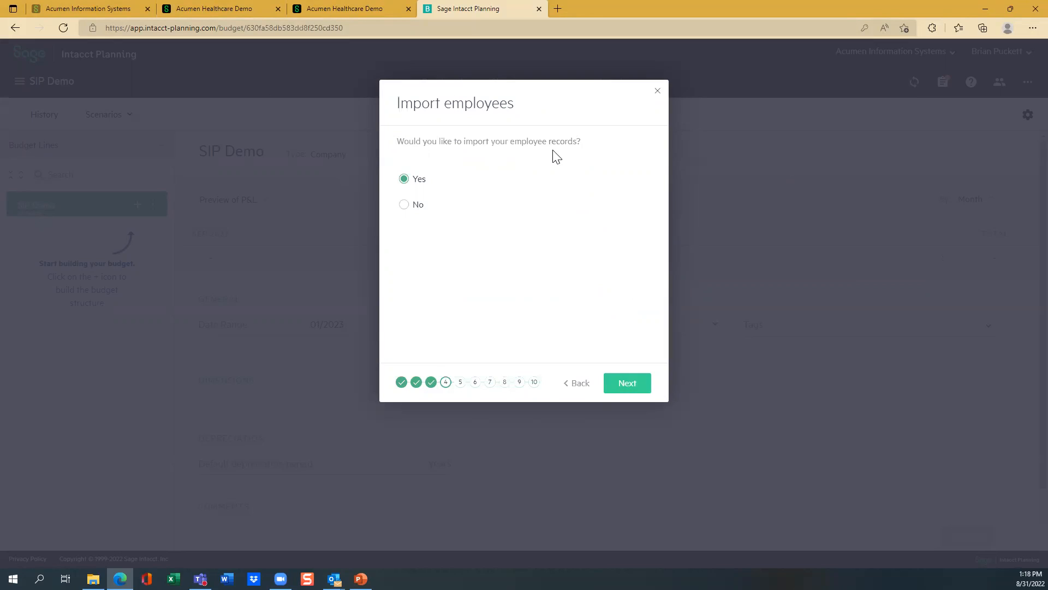
- Look up the employee list of the Acumen Healthcare Demo company in Sage Intacct
click(304, 6)
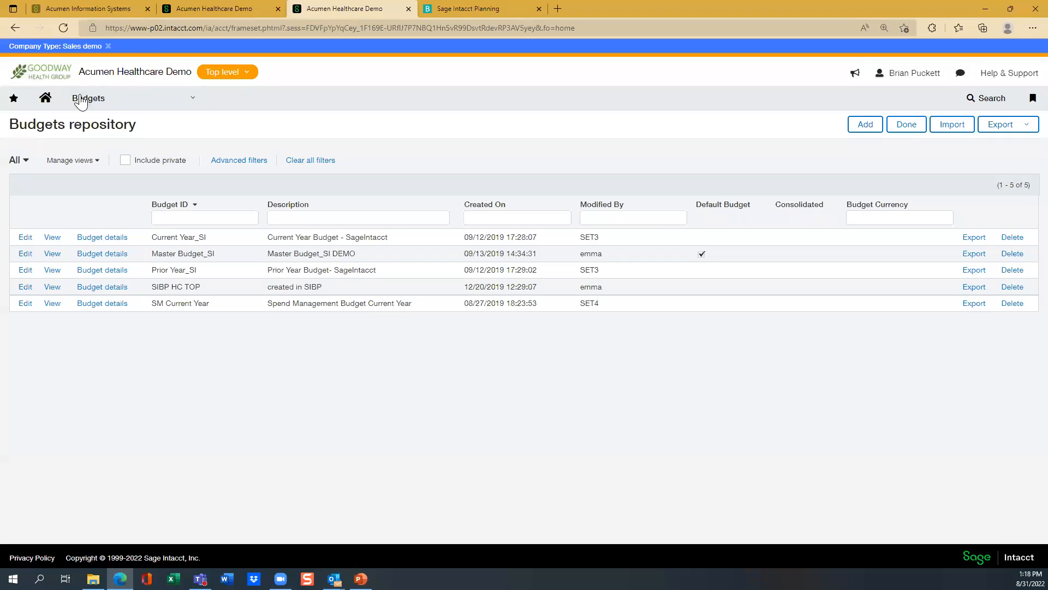
click(77, 98)
mouse_move(80, 148)
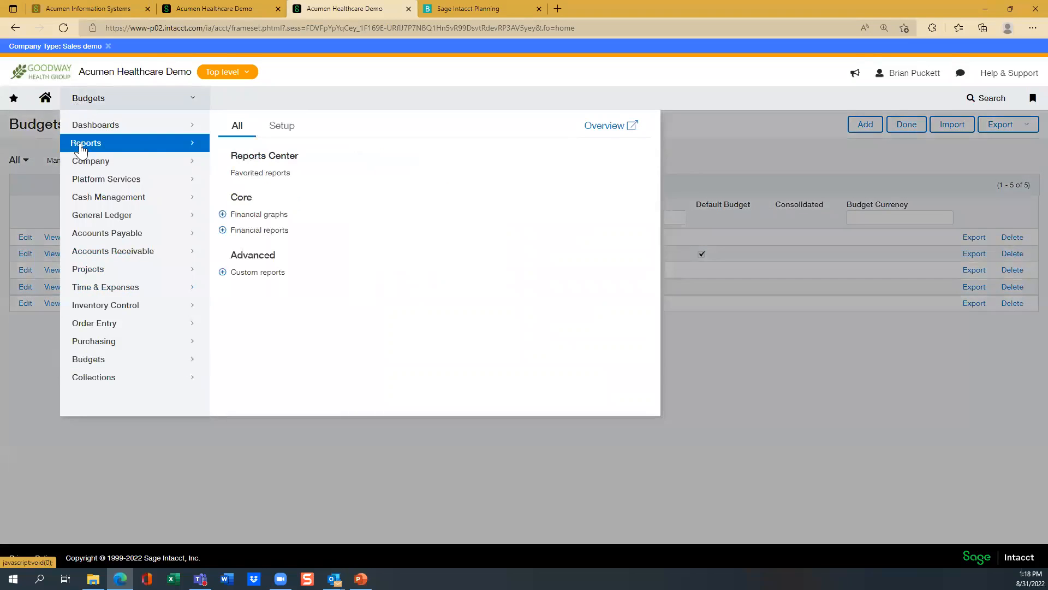
click(287, 128)
click(396, 204)
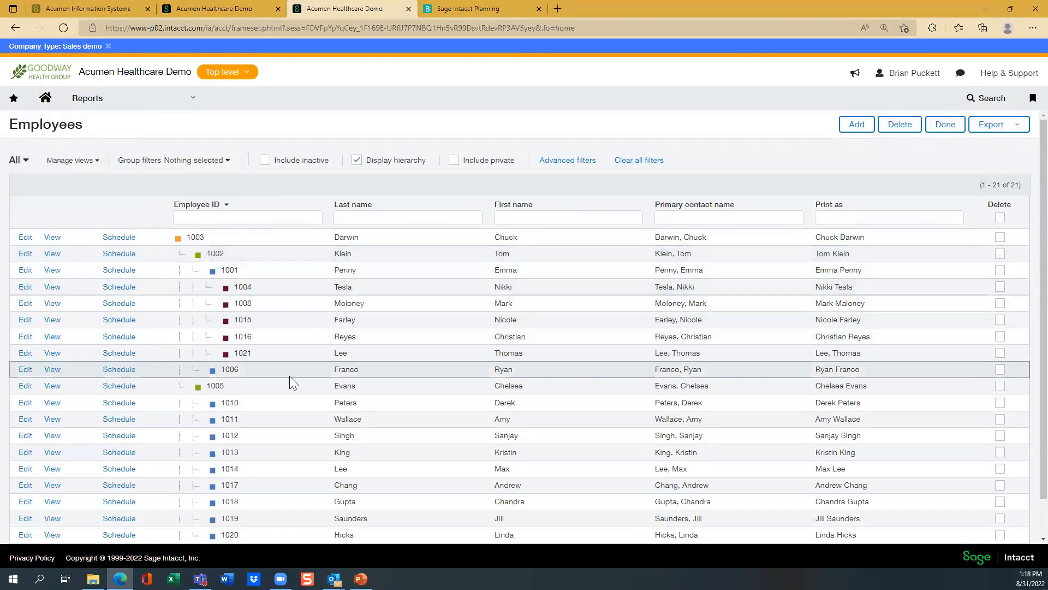
- Return to Sage Intacct Planning, decline importing the employee records and continue to merging accounts
click(475, 8)
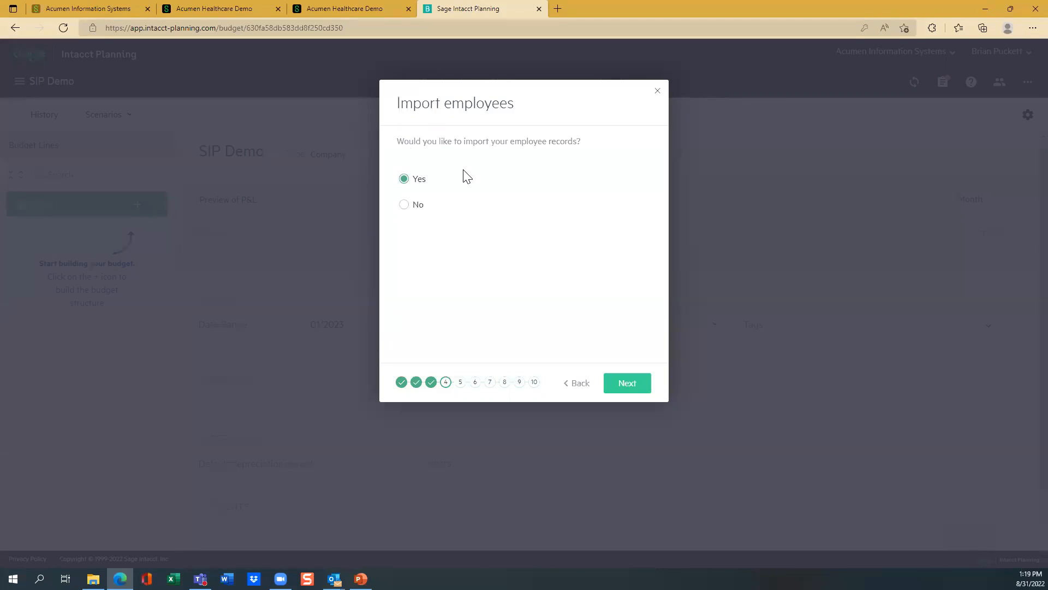
click(404, 205)
click(621, 392)
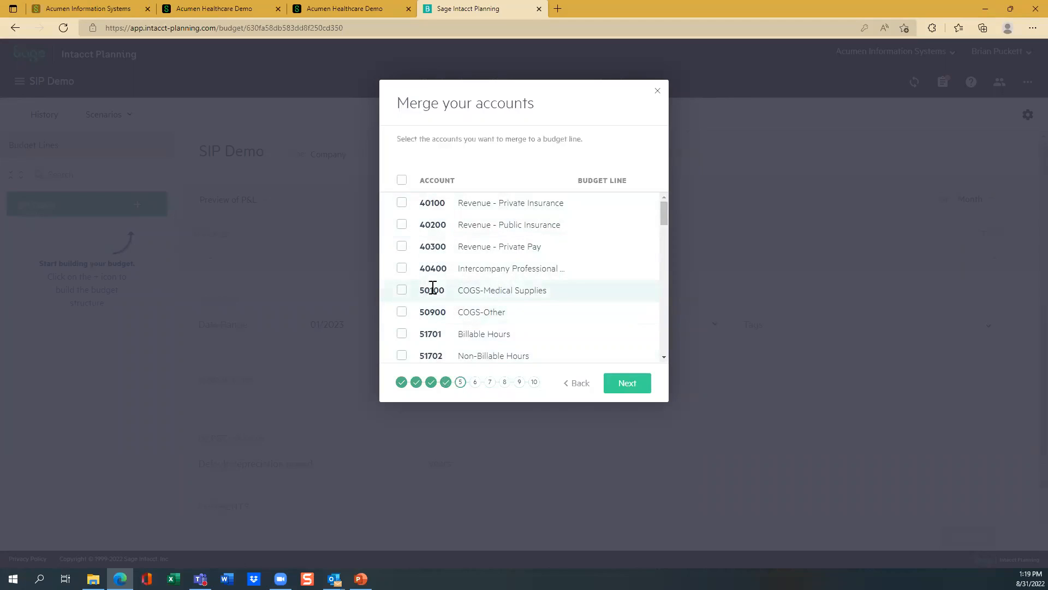
- Merge accounts 50100 COGS-Medical Supplies and 50900 COGS-Other into a new budget line named COGS and continue to the budget structure
drag(594, 181, 620, 182)
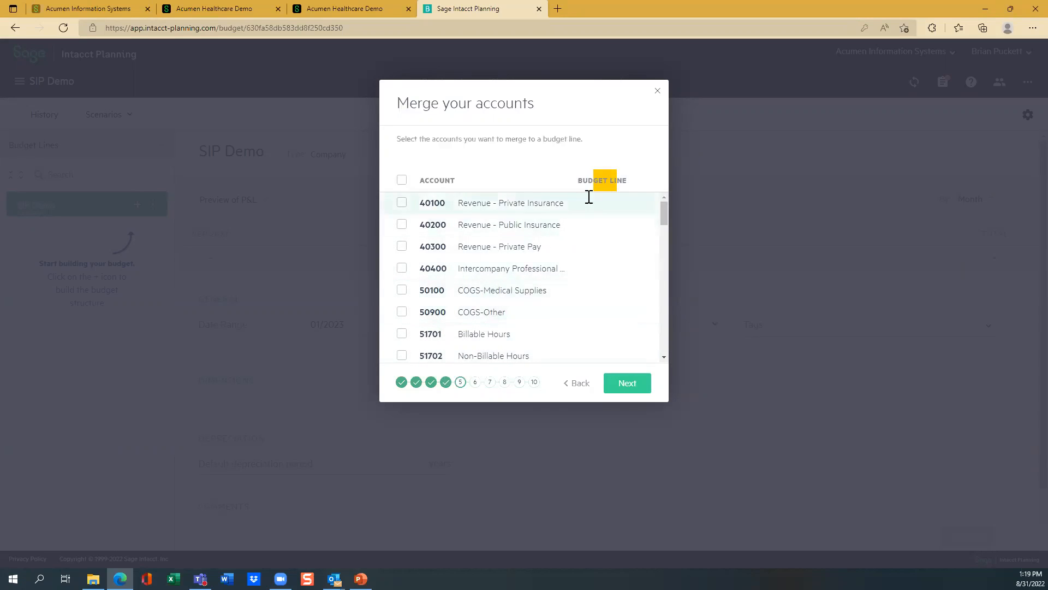
click(401, 292)
click(401, 314)
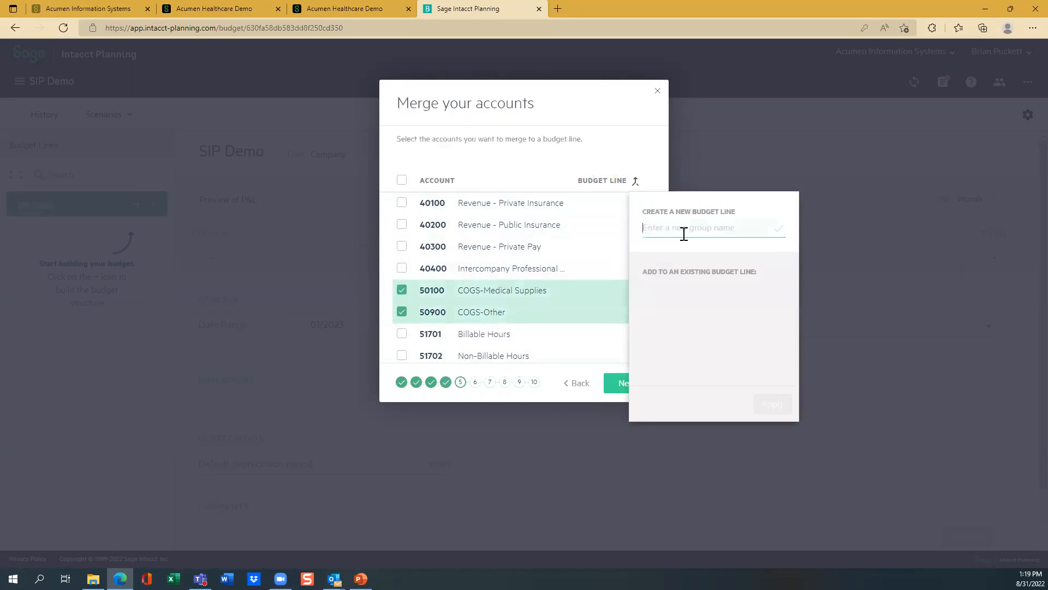
text(COGS)
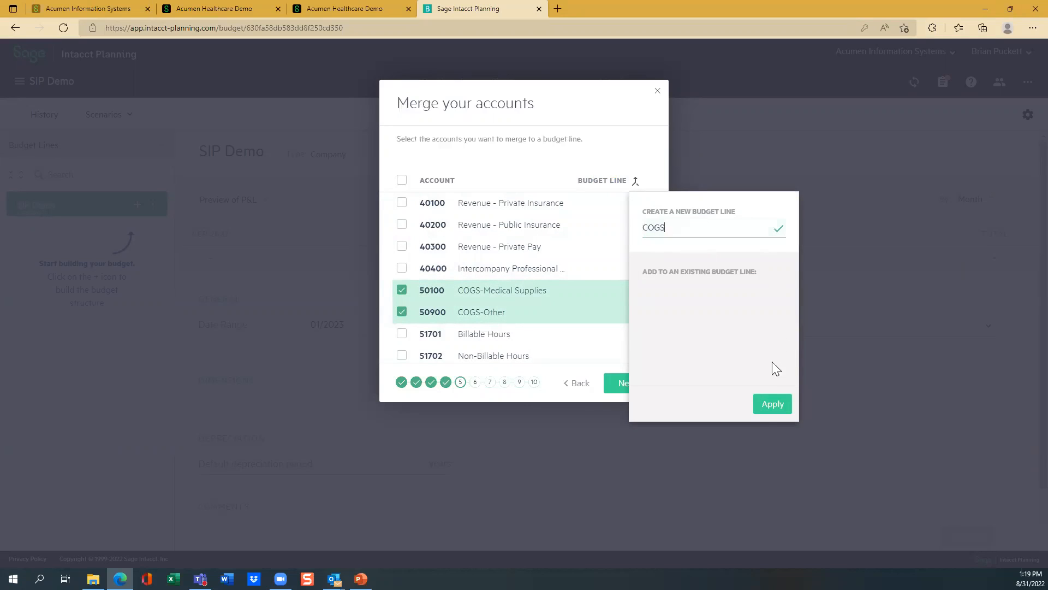
click(772, 404)
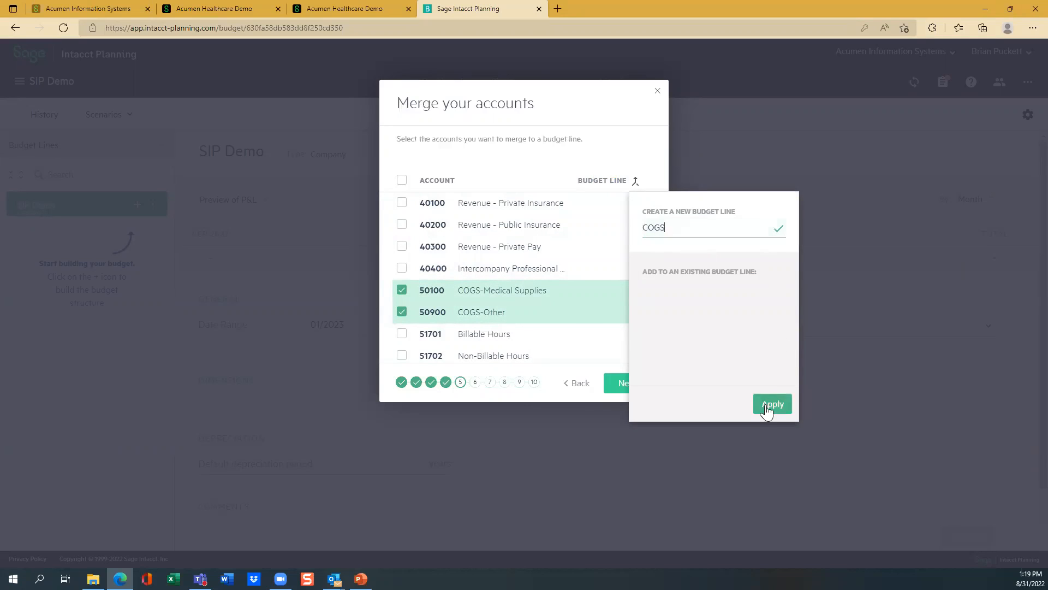
click(426, 293)
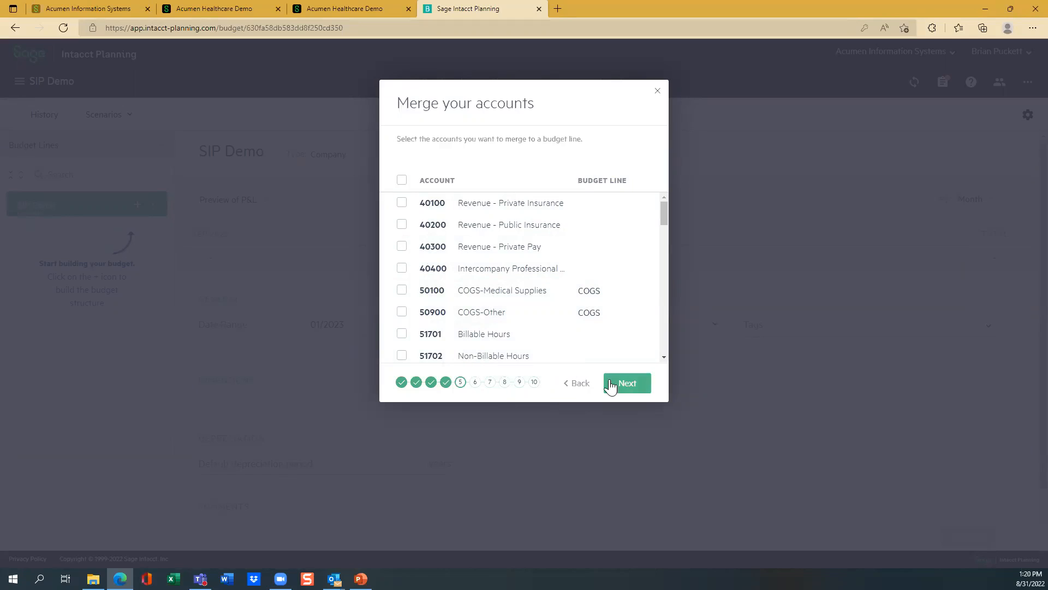
click(627, 383)
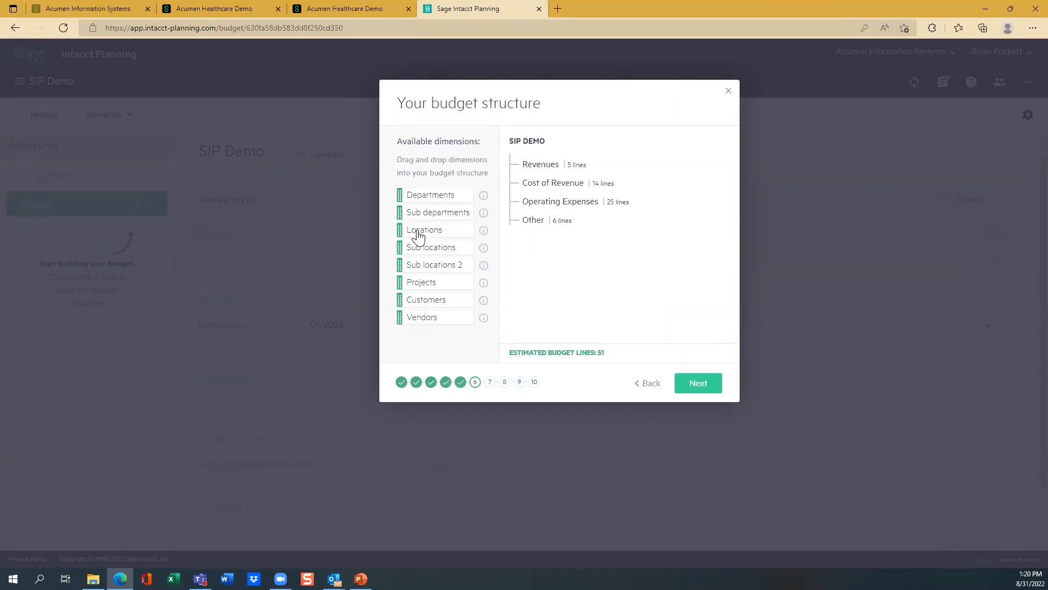
- Structure Revenues by locations with departments nested beneath, and Cost of Revenue by departments
drag(419, 236, 566, 207)
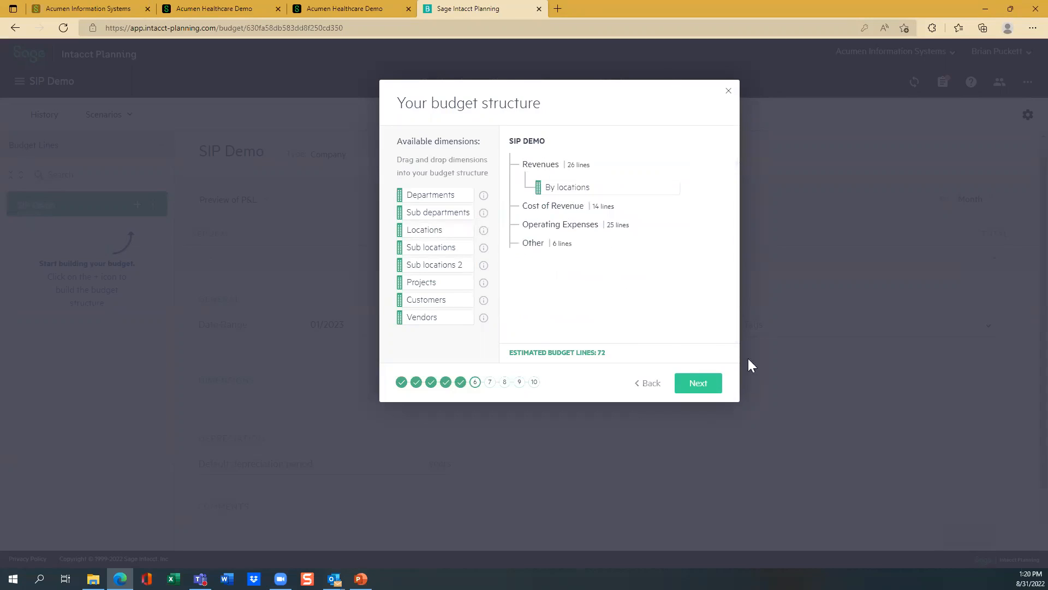
drag(418, 202, 586, 240)
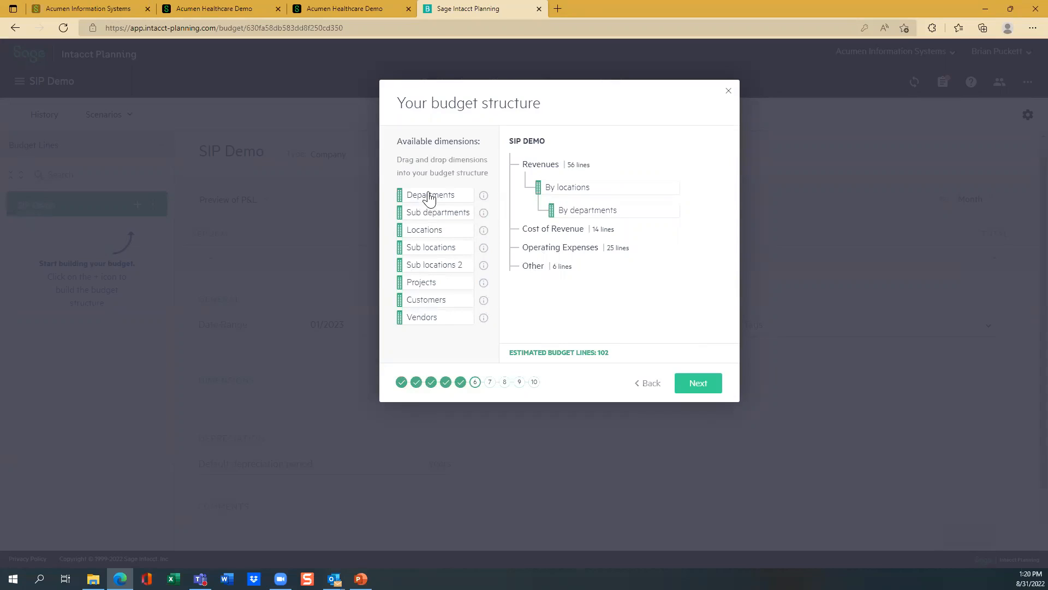
drag(430, 196, 573, 254)
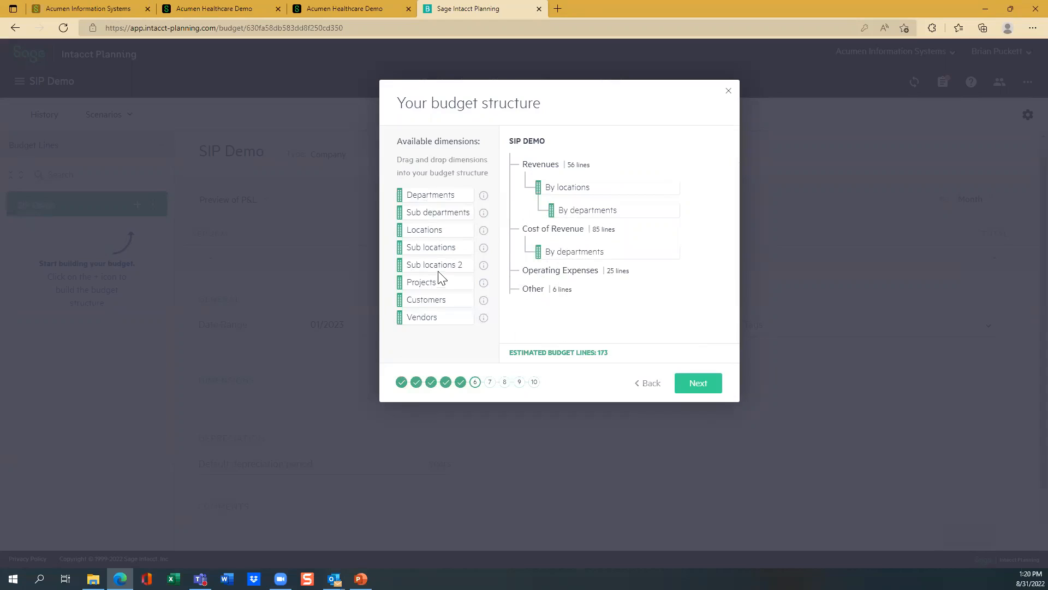
- Structure Operating Expenses by locations with departments nested beneath, and Other by departments
drag(415, 235, 559, 326)
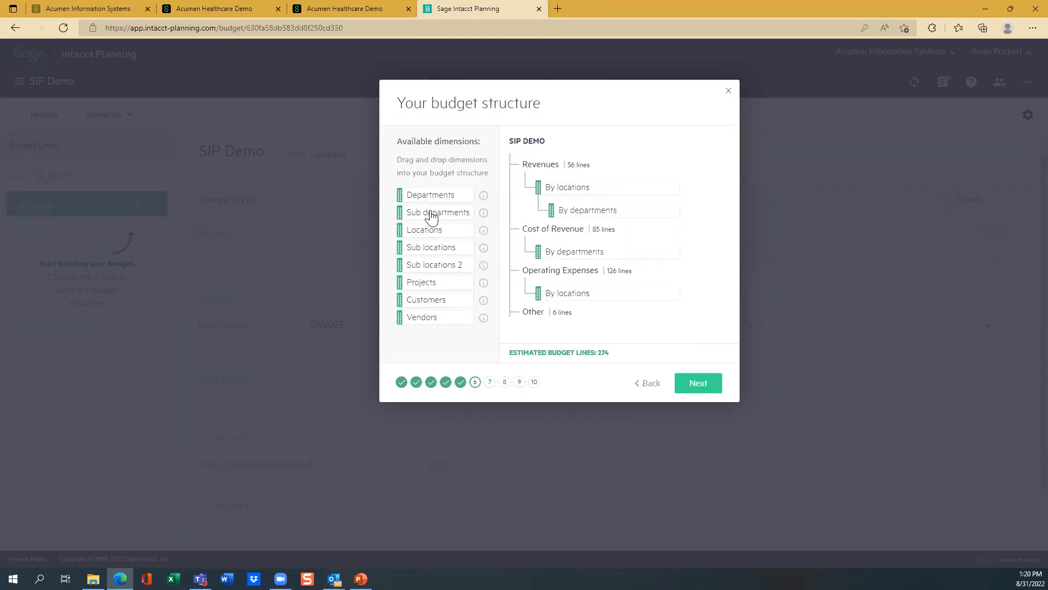
drag(413, 198, 573, 292)
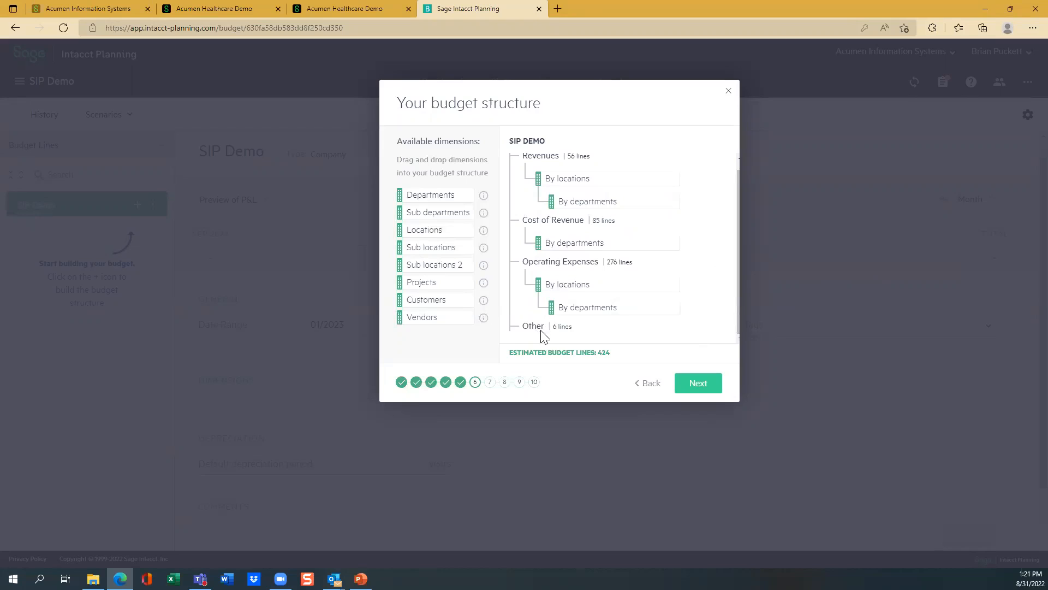
drag(404, 195, 567, 334)
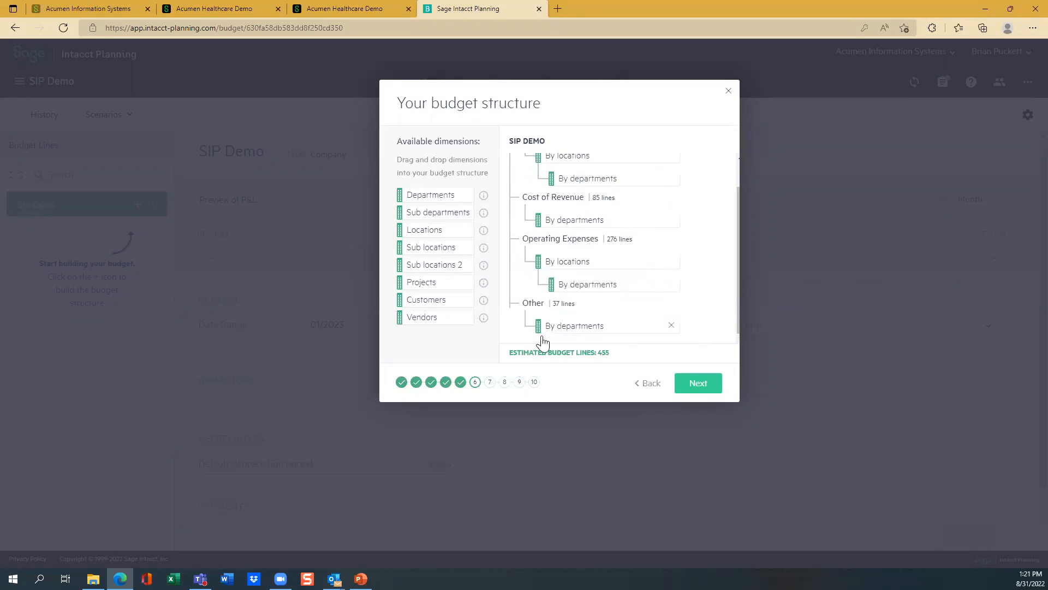
drag(738, 216, 739, 193)
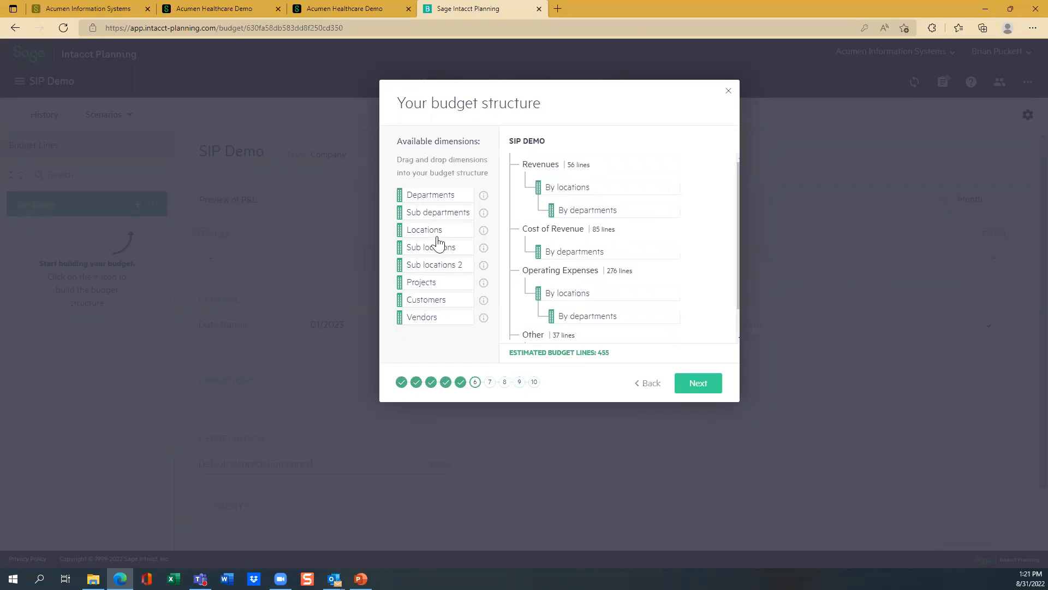
- Try nesting projects beneath departments in Operating Expenses and remove that level again
drag(434, 285, 604, 278)
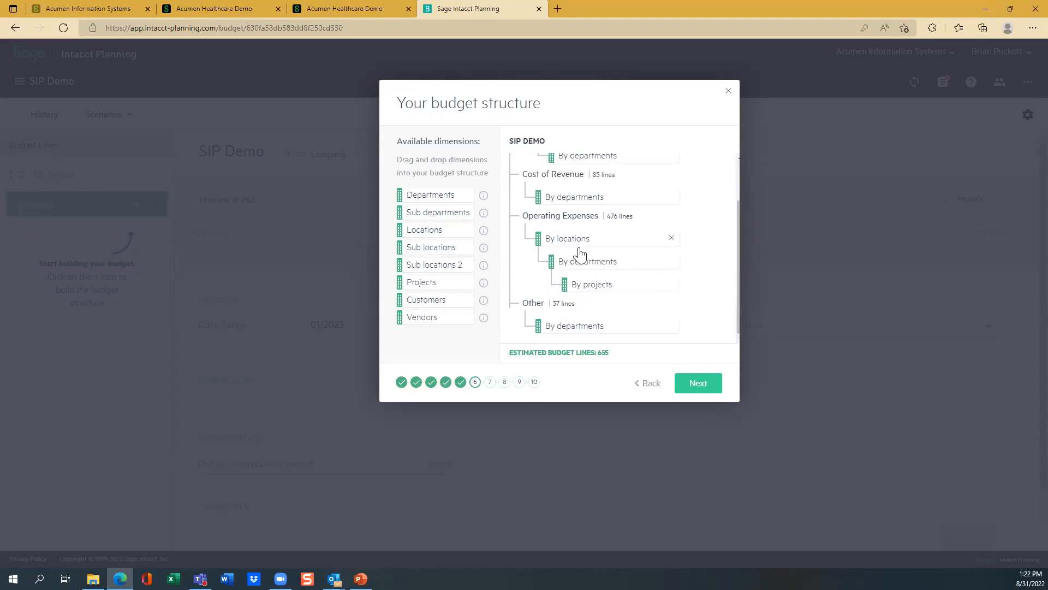
mouse_move(738, 289)
mouse_down()
mouse_move(744, 240)
mouse_move(742, 299)
mouse_up()
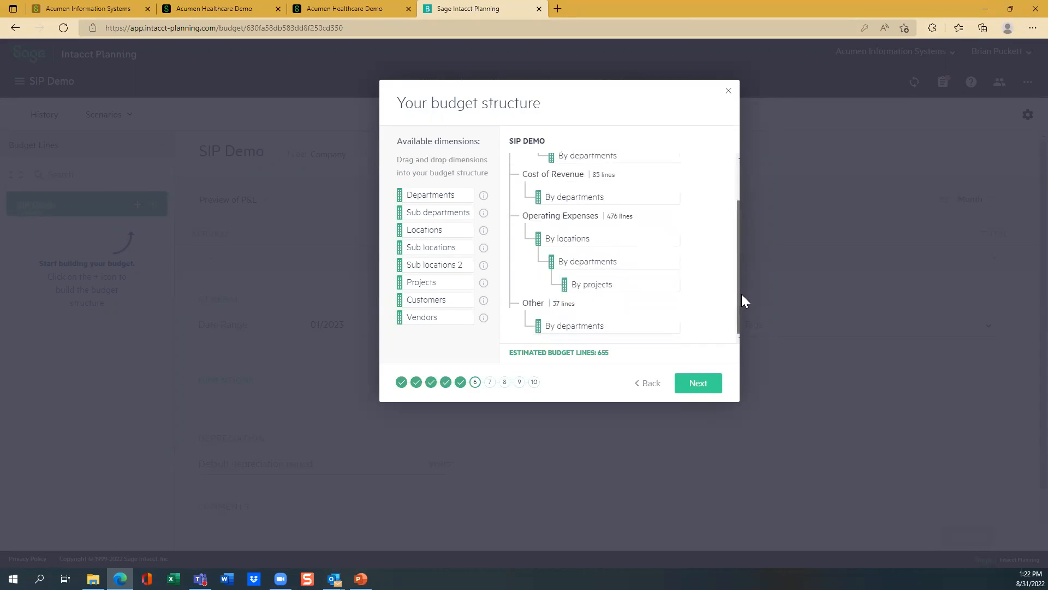
click(668, 286)
- Accept the budget structure and choose to populate the budget from Sage Intacct actuals and budgets
click(696, 384)
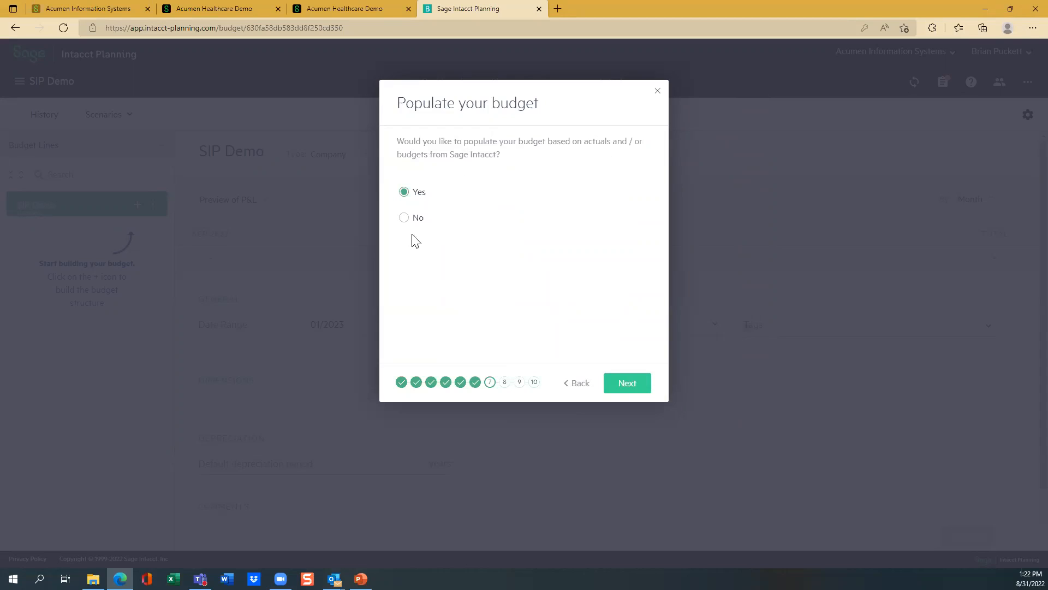
click(626, 384)
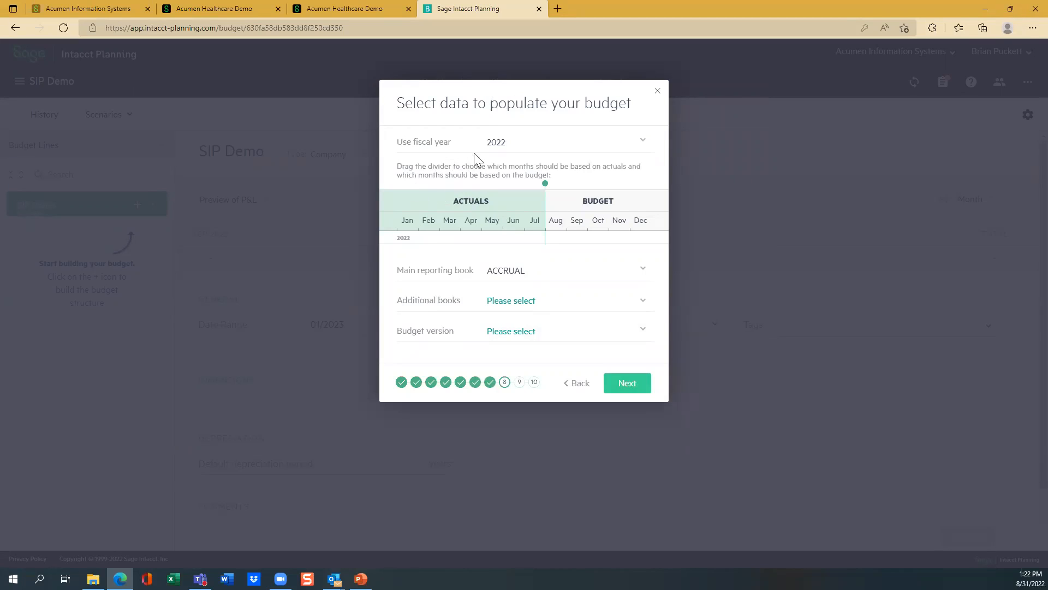
- Try fiscal year 2023 as the source for the budget data and switch back to 2022
click(497, 144)
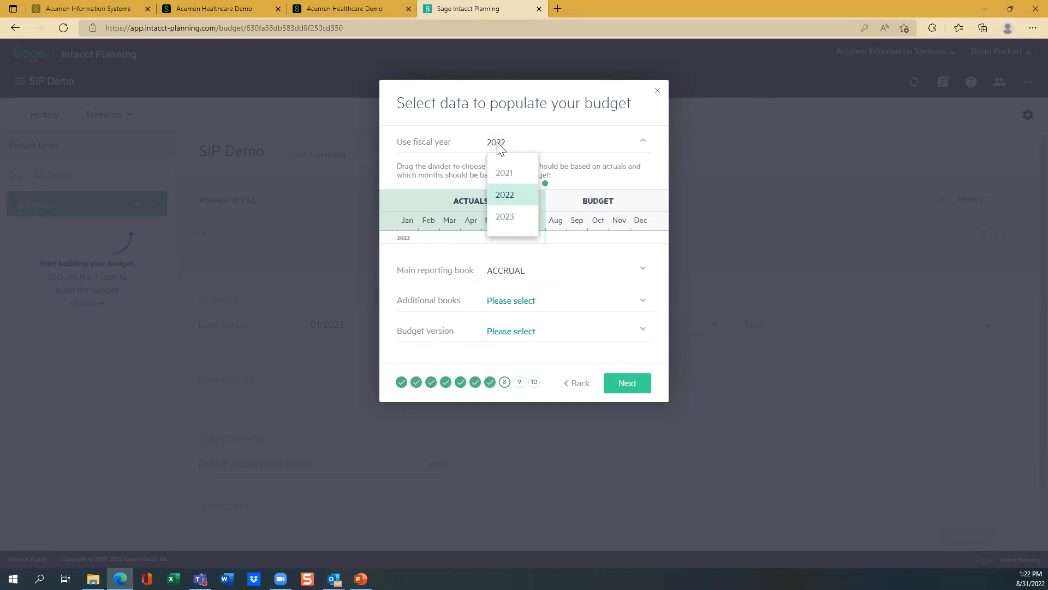
click(506, 218)
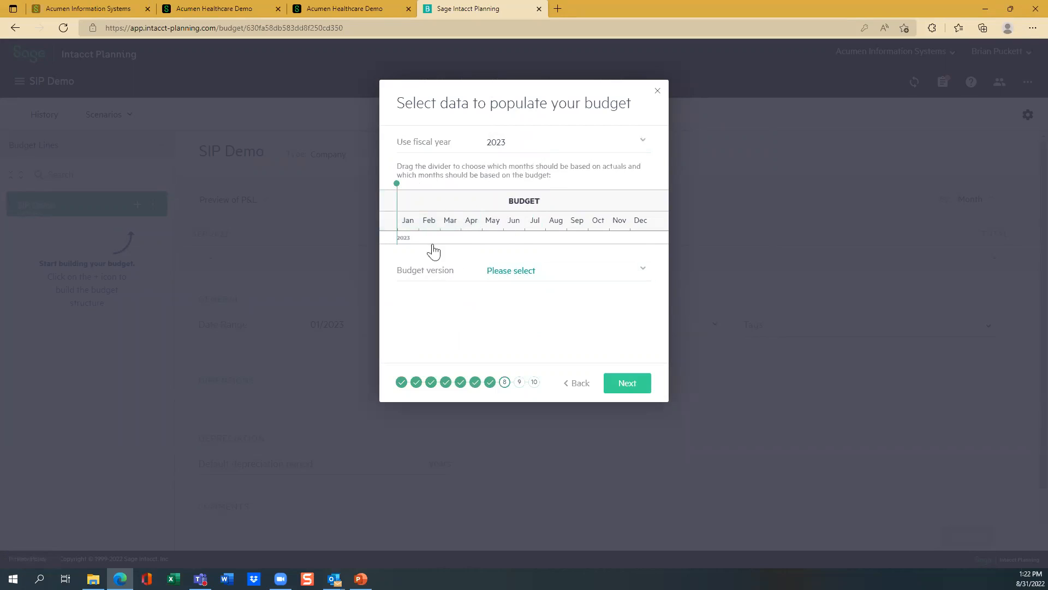
click(503, 142)
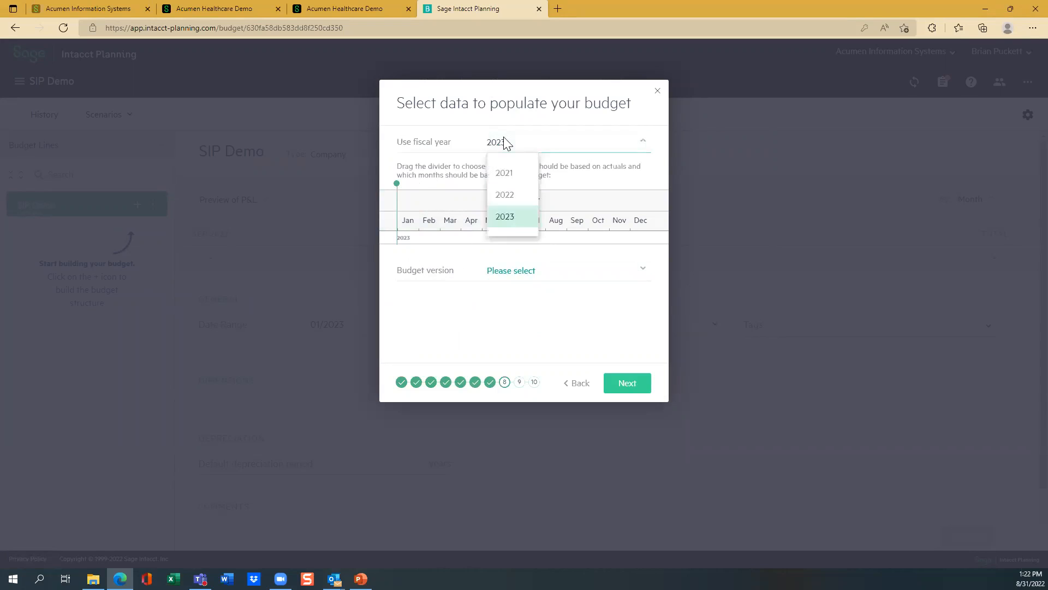
click(501, 193)
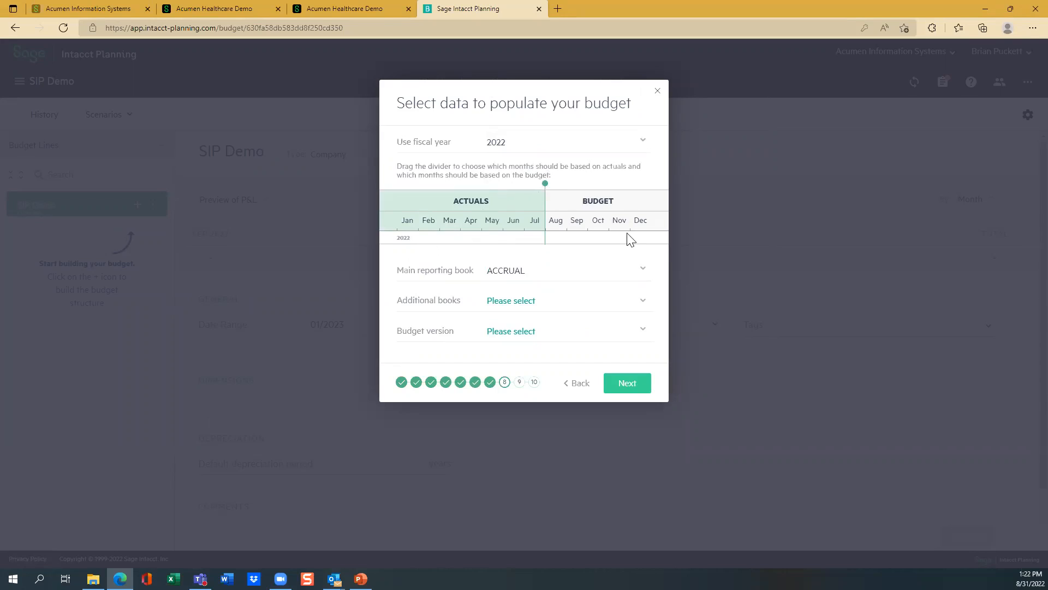
- Choose the SM Current Year budget version and use actuals for January to June and budget from July onward
click(498, 330)
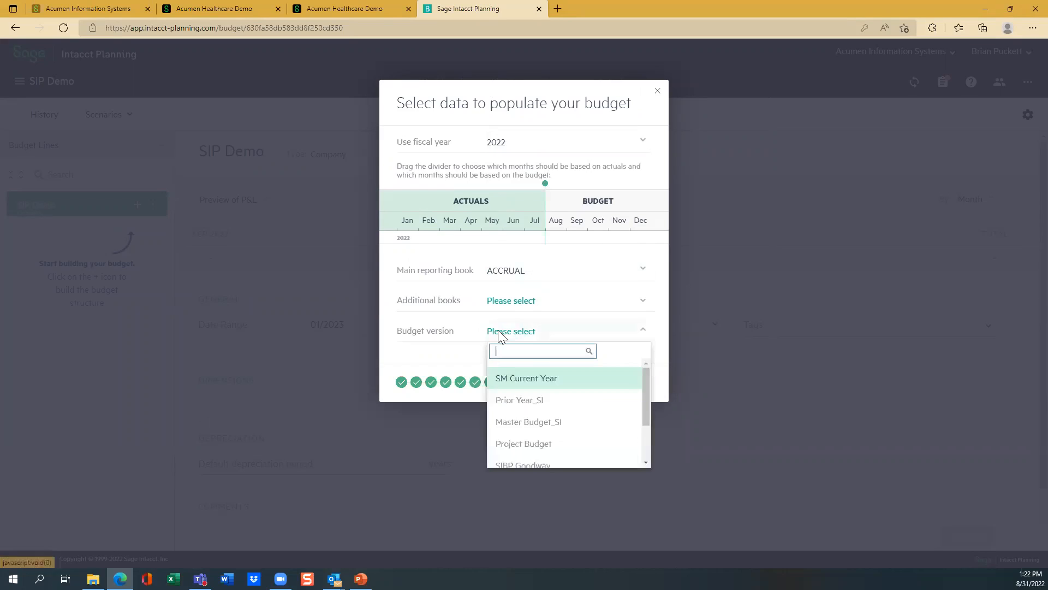
click(517, 382)
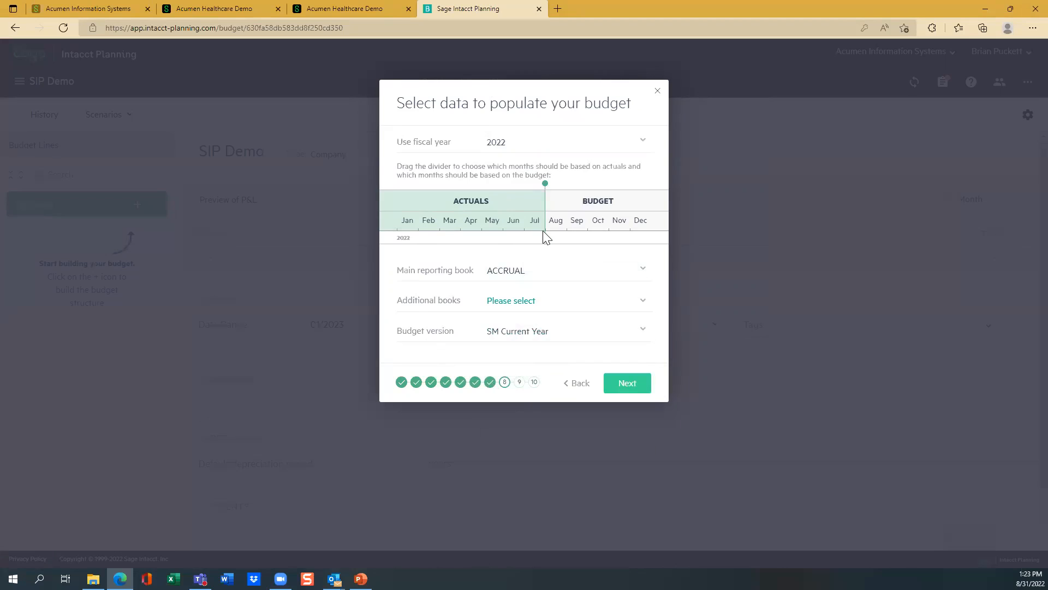
drag(545, 183, 532, 191)
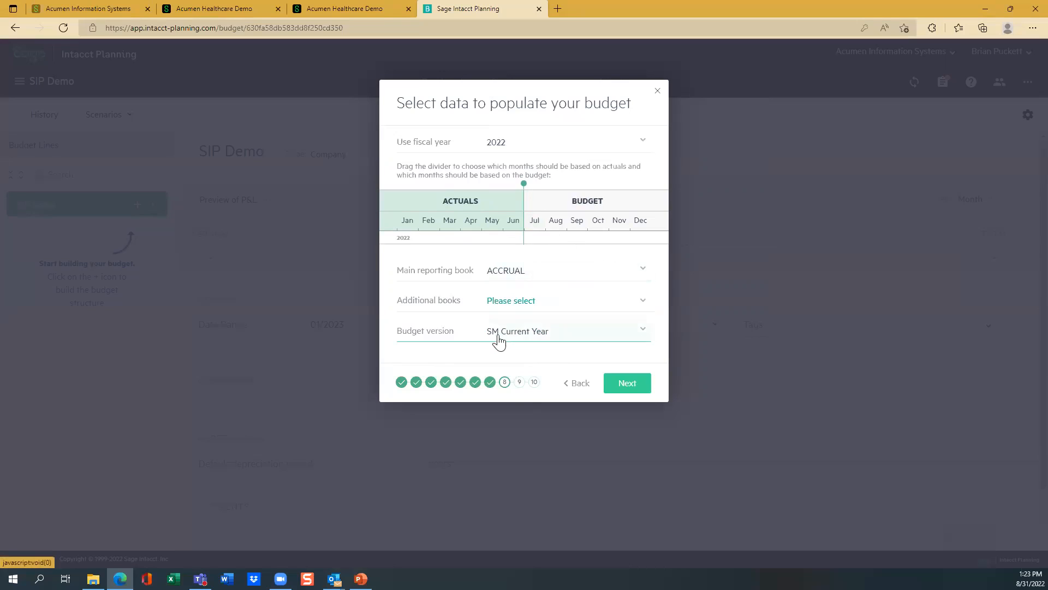
- Switch to the Acumen Healthcare Demo company in Sage Intacct and open the budgets repository to examine its budget IDs
click(194, 10)
click(346, 9)
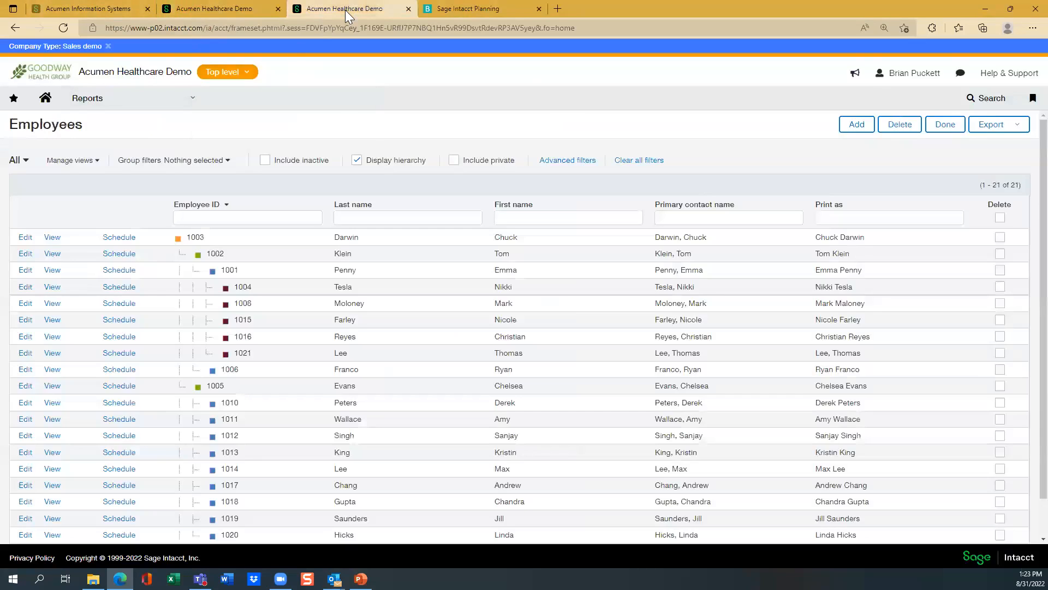
click(87, 98)
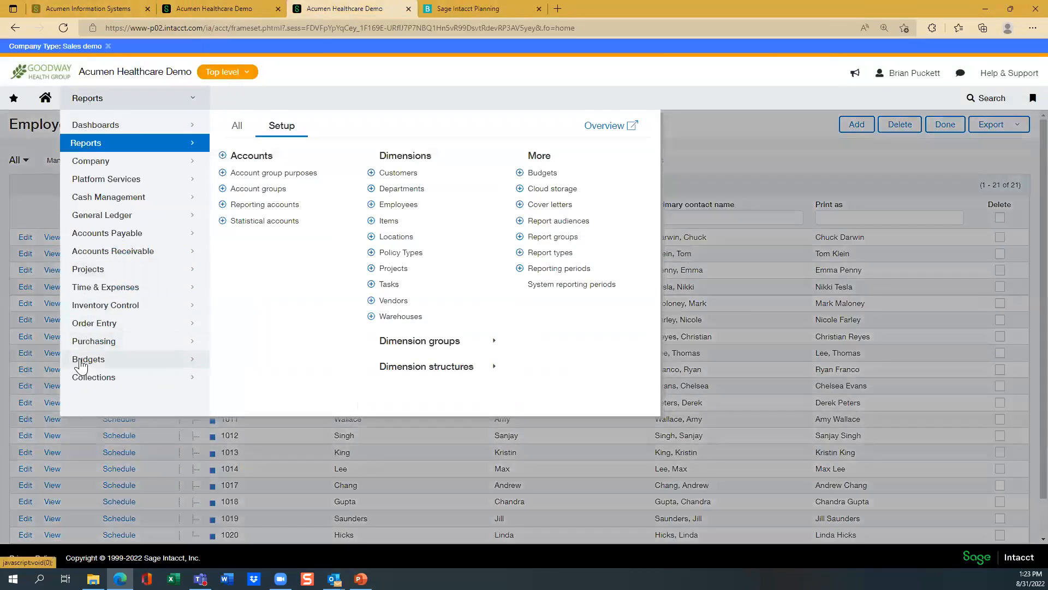
mouse_move(83, 359)
click(257, 189)
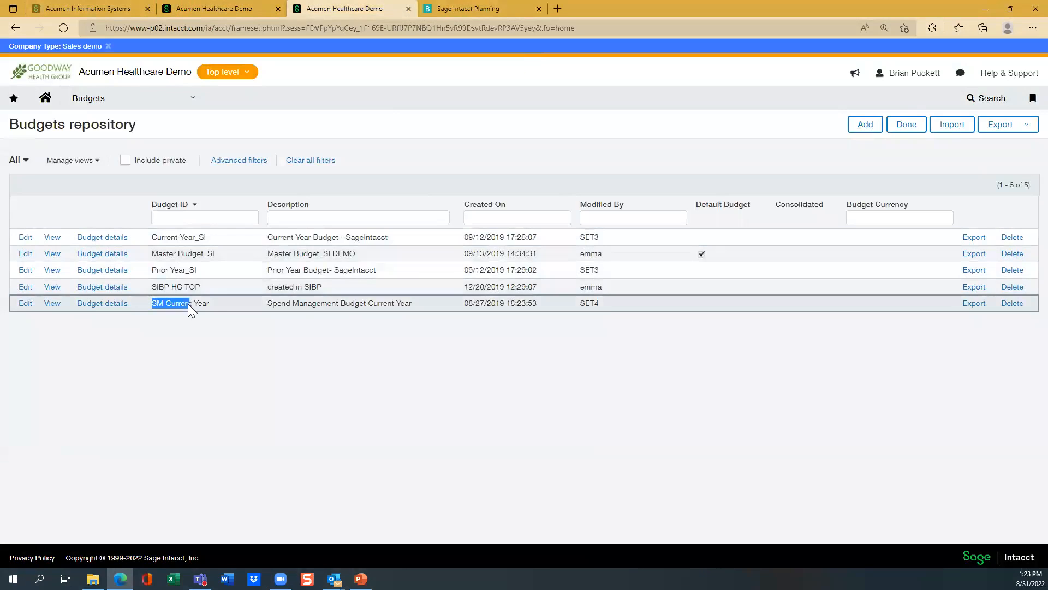
- Return to Sage Intacct Planning and review the budget versions available for populating the budget
click(453, 6)
click(511, 330)
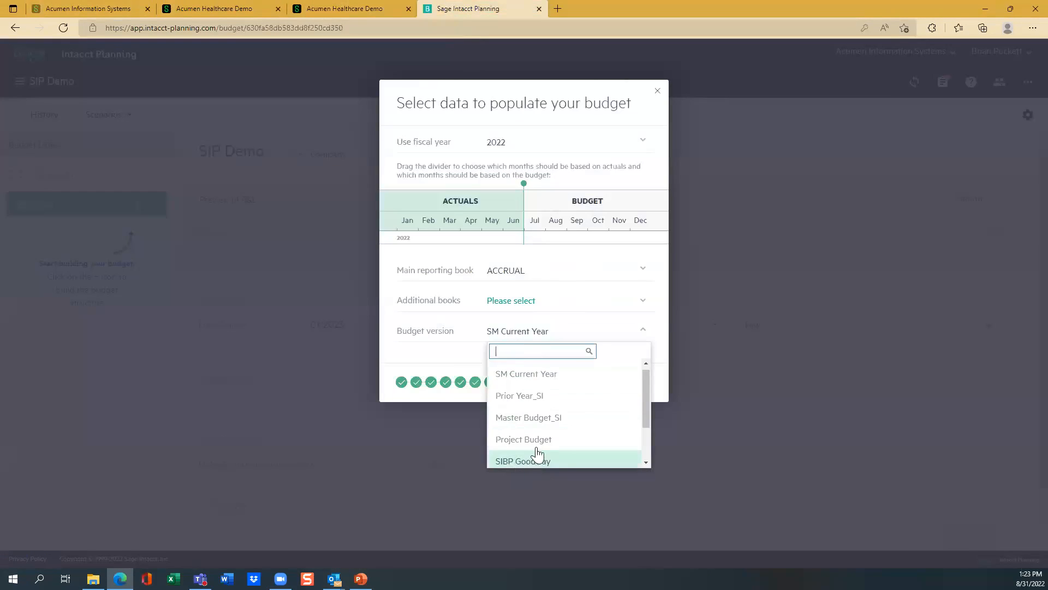
click(397, 360)
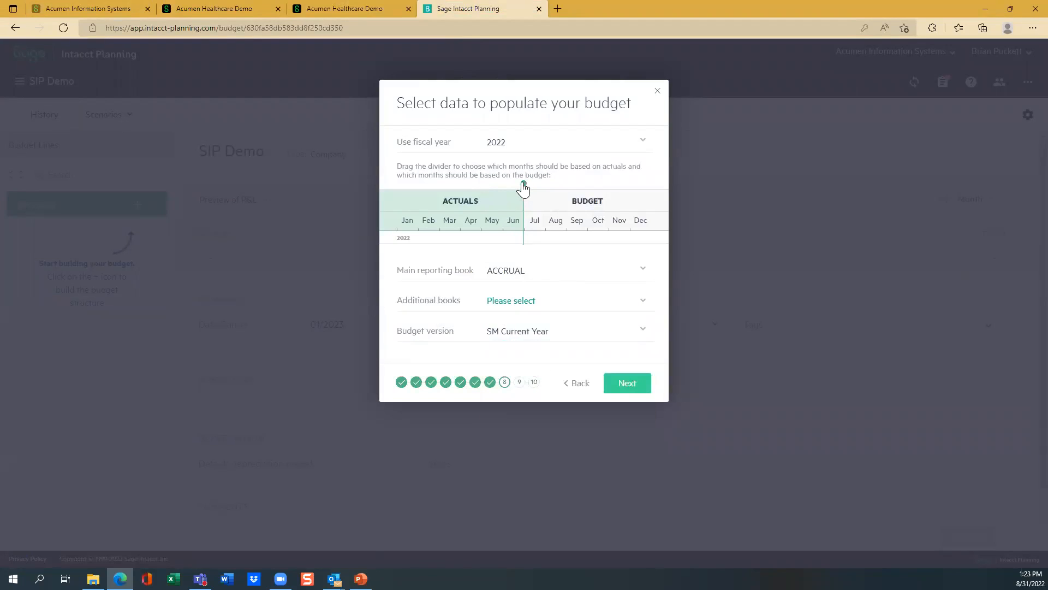
- Base all months on budget data from fiscal year 2023, use the Current Year_SI budget version, and accept the data selection
drag(523, 186, 400, 220)
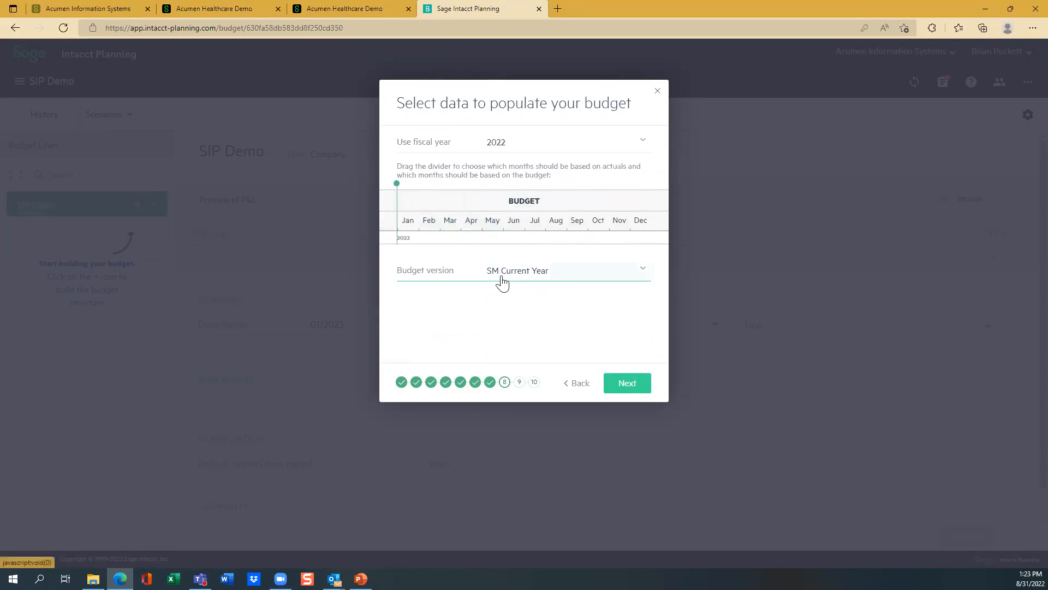
click(501, 143)
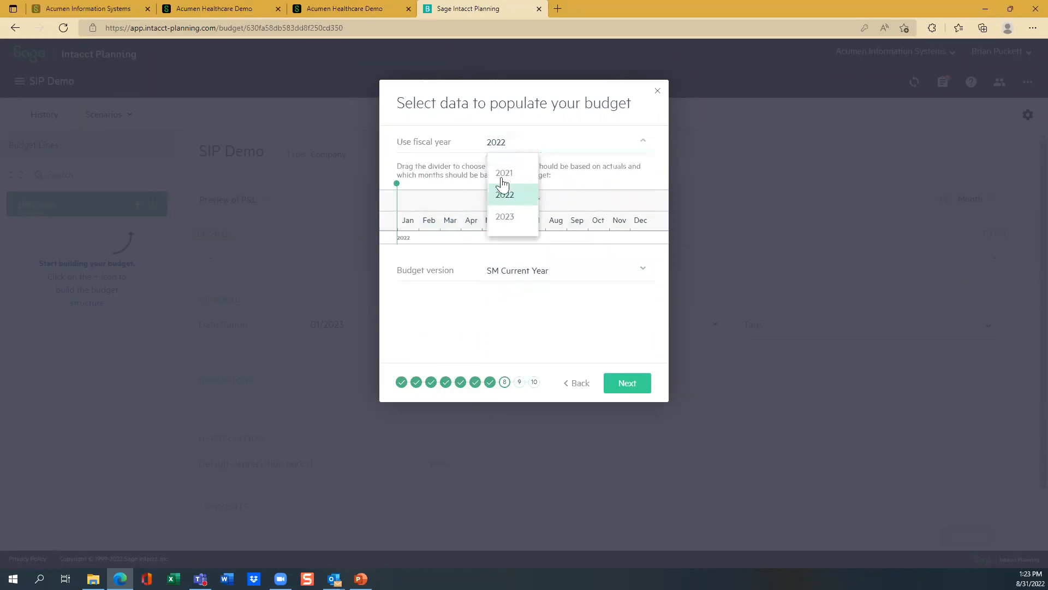
click(505, 218)
click(511, 276)
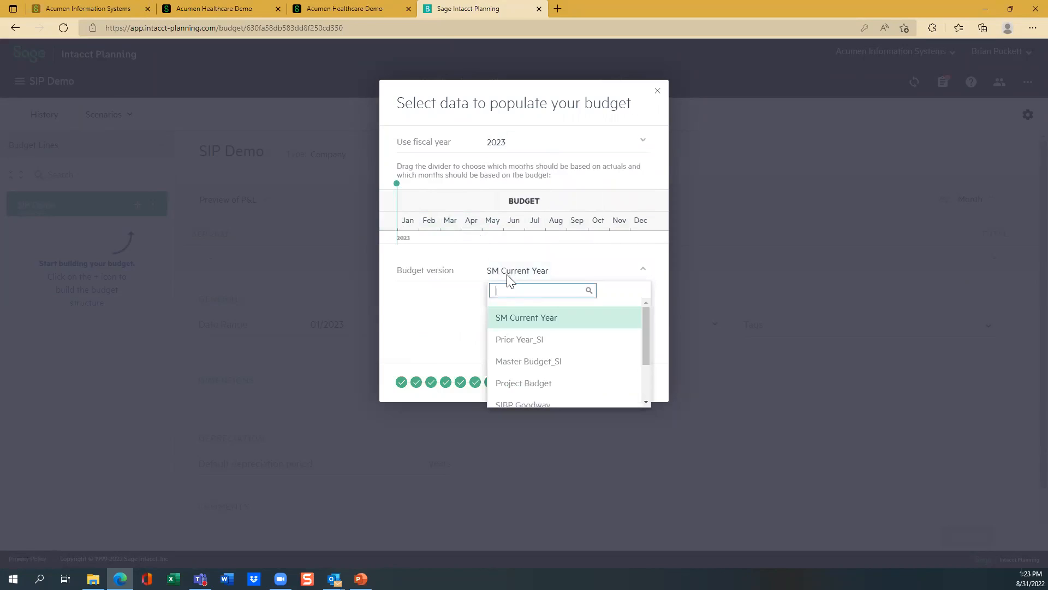
drag(644, 327, 639, 369)
click(527, 390)
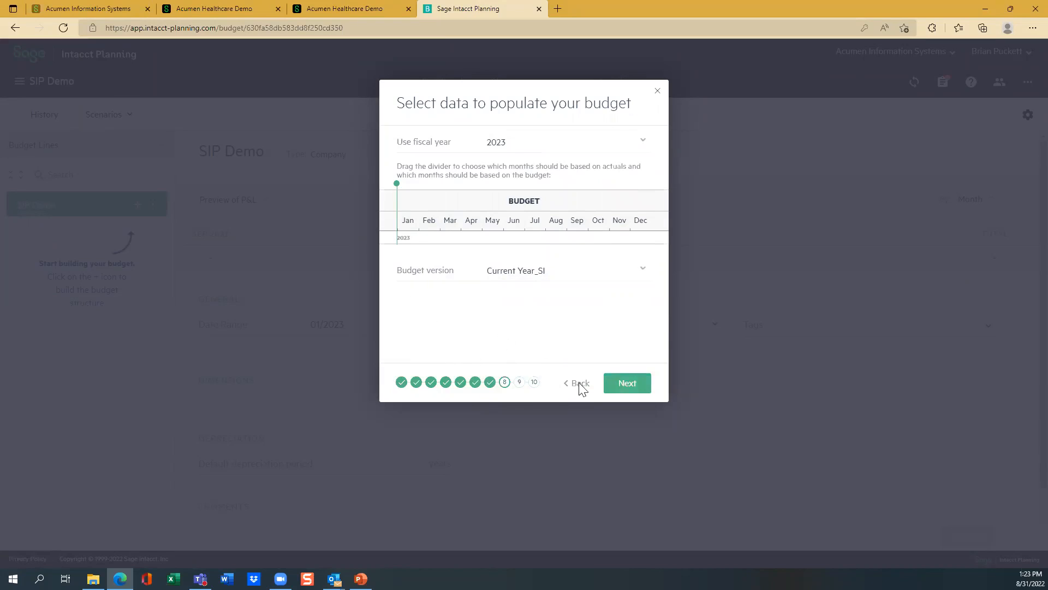
click(613, 386)
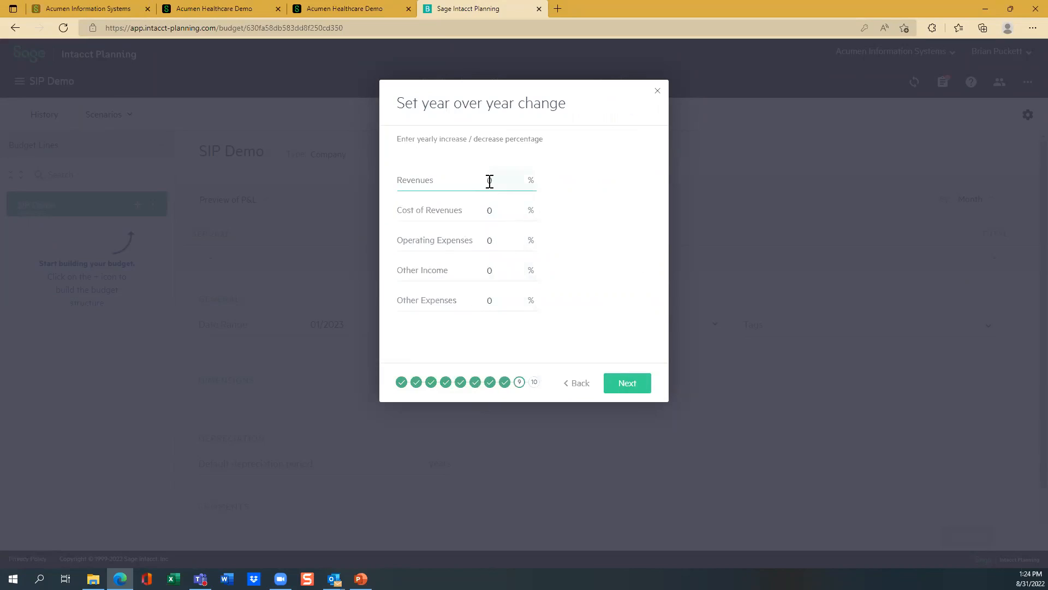
- Set the yearly change for Revenues to 5% and accept the year over year changes
double_click(489, 183)
text(5)
drag(509, 182, 485, 183)
text(5)
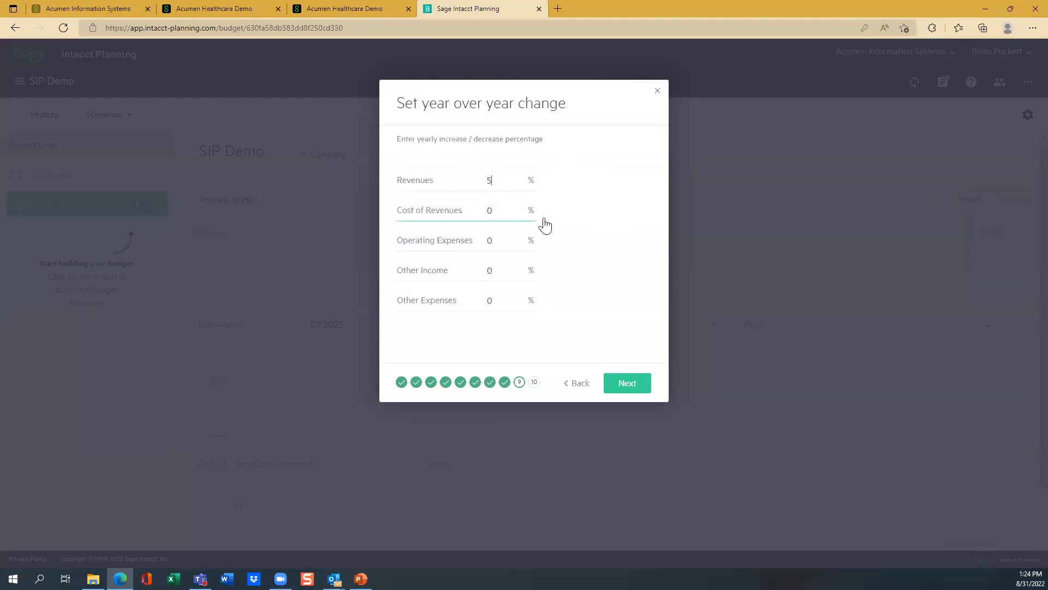
click(497, 183)
drag(492, 180, 486, 180)
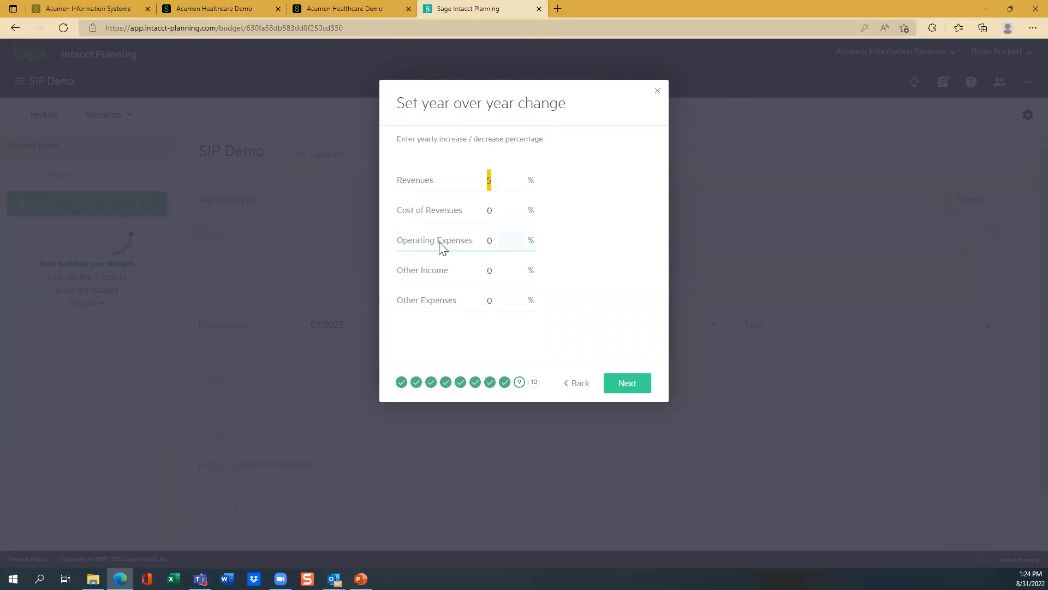
click(635, 388)
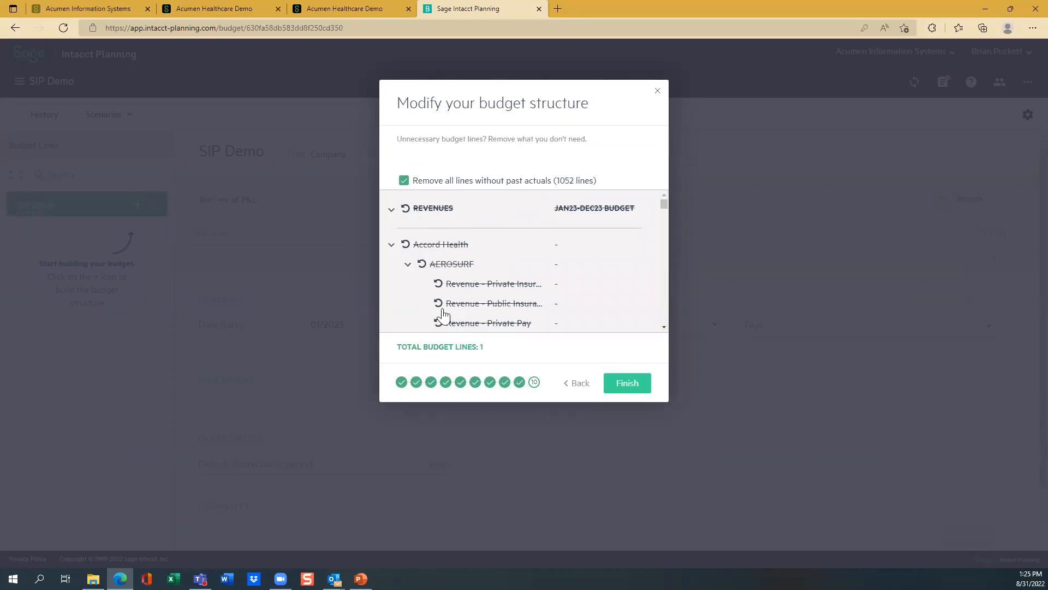
- Try keeping the budget lines without past actuals, and mark them for removal again
click(403, 182)
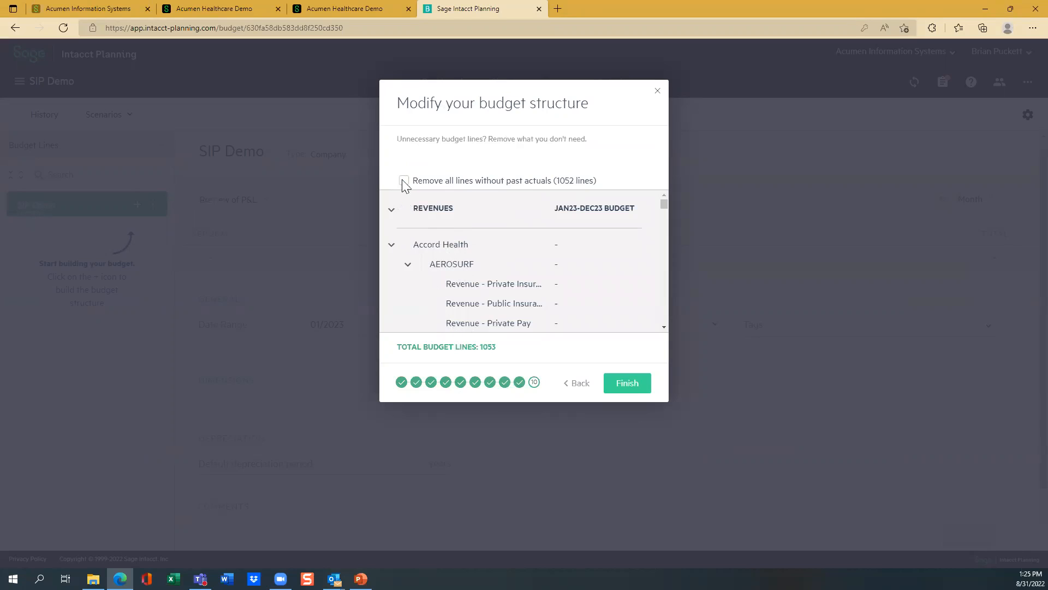
mouse_move(666, 202)
mouse_down()
mouse_move(654, 291)
mouse_move(655, 172)
mouse_up()
click(404, 180)
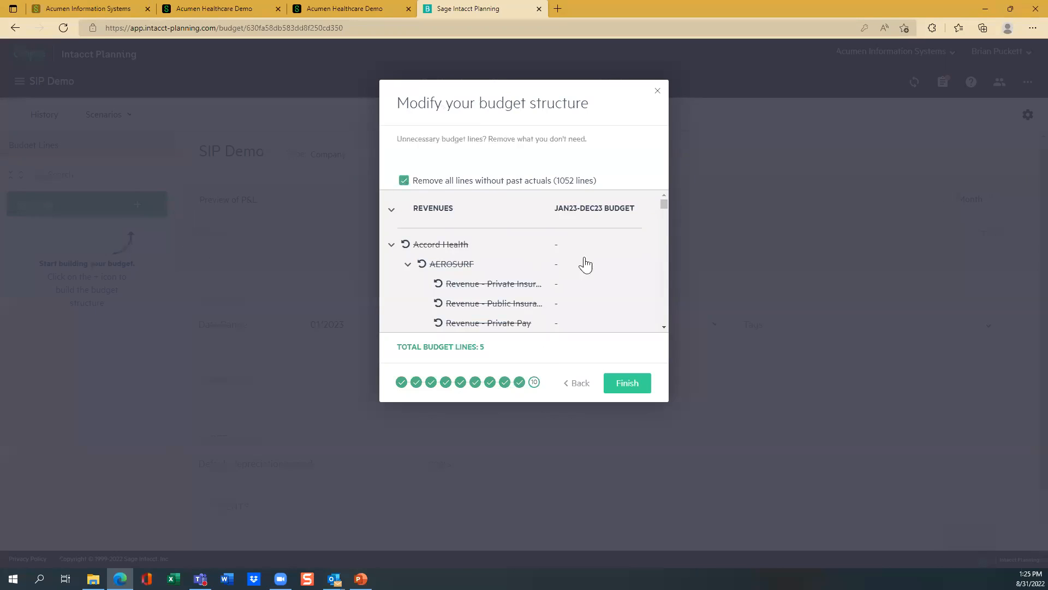
mouse_move(659, 209)
mouse_down()
mouse_move(663, 248)
mouse_move(666, 192)
mouse_up()
- Leave the budget wizard without finishing it and open the existing Acumen-Goodway budget
click(656, 91)
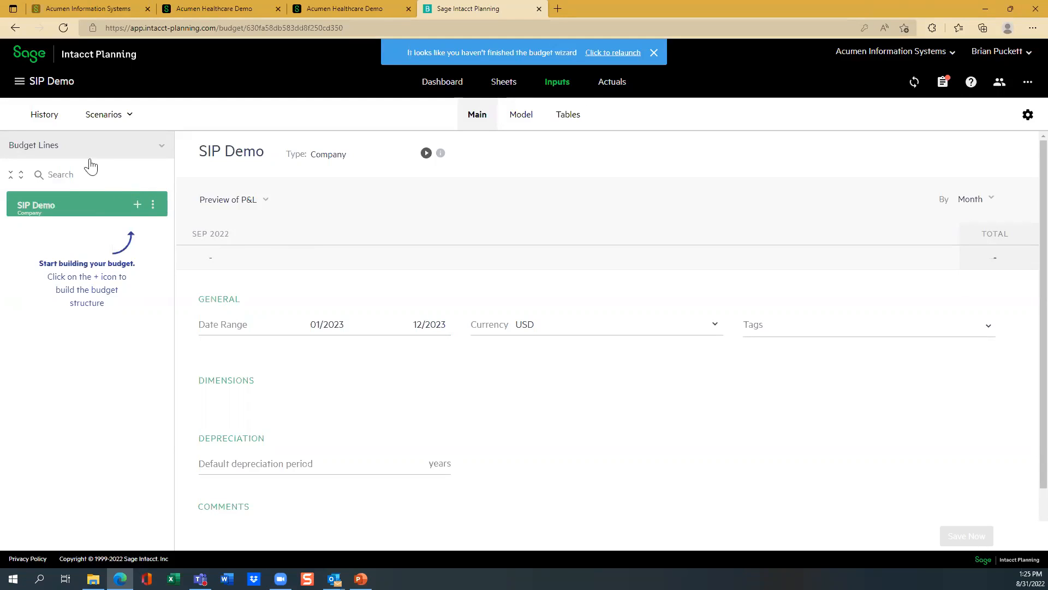
click(18, 83)
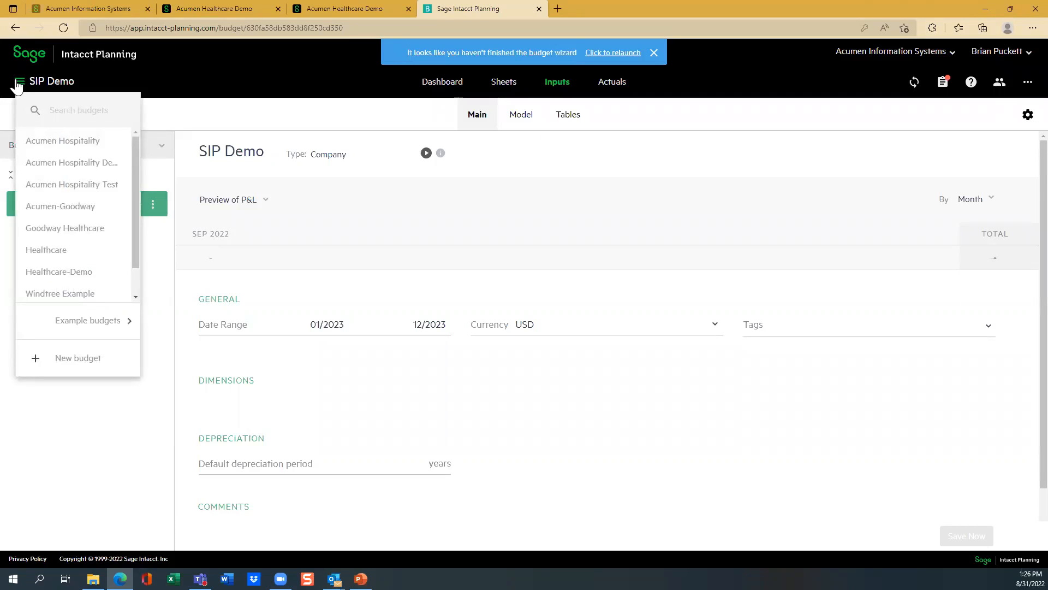
click(71, 214)
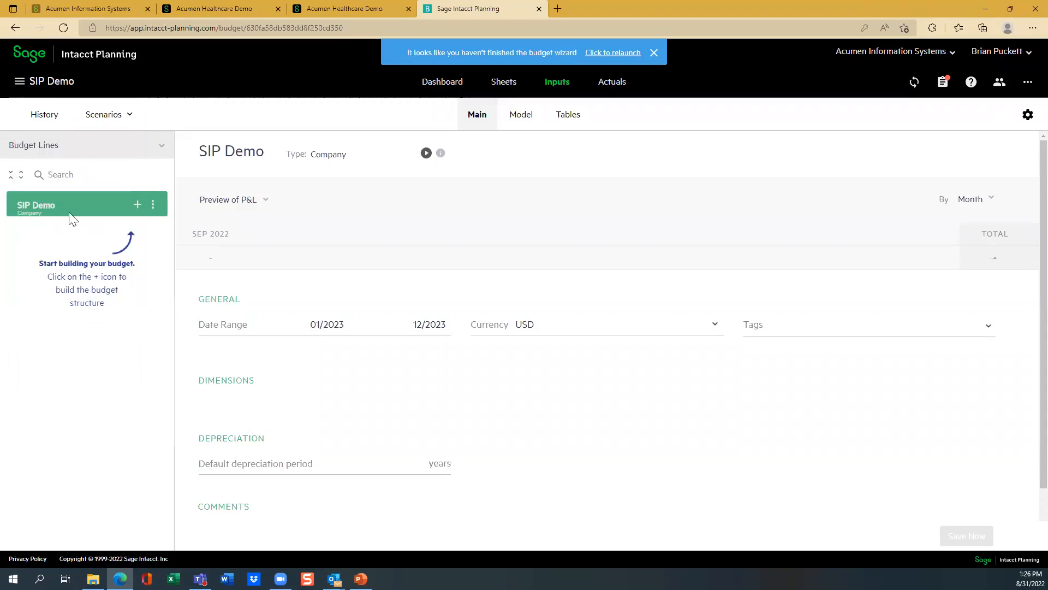
click(19, 84)
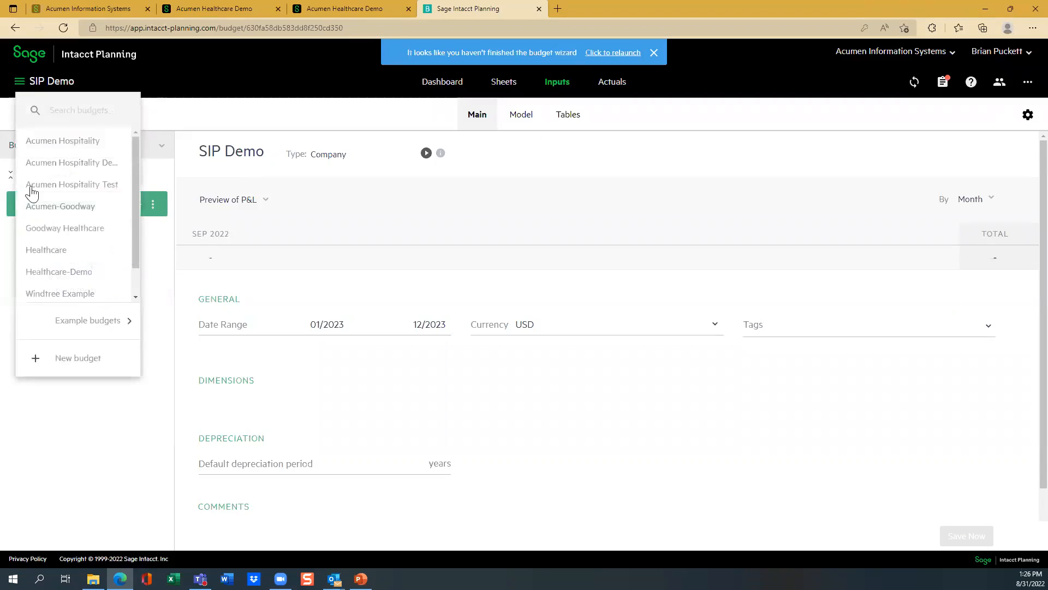
click(55, 210)
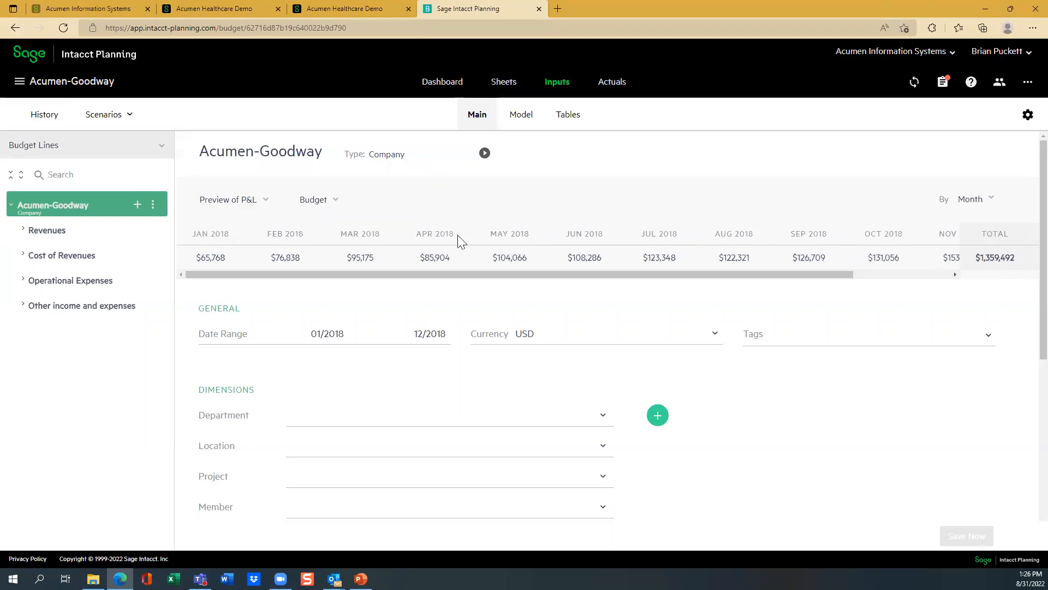
- View the Acumen-Goodway P&L preview with actuals and switch it back to budget figures
click(307, 207)
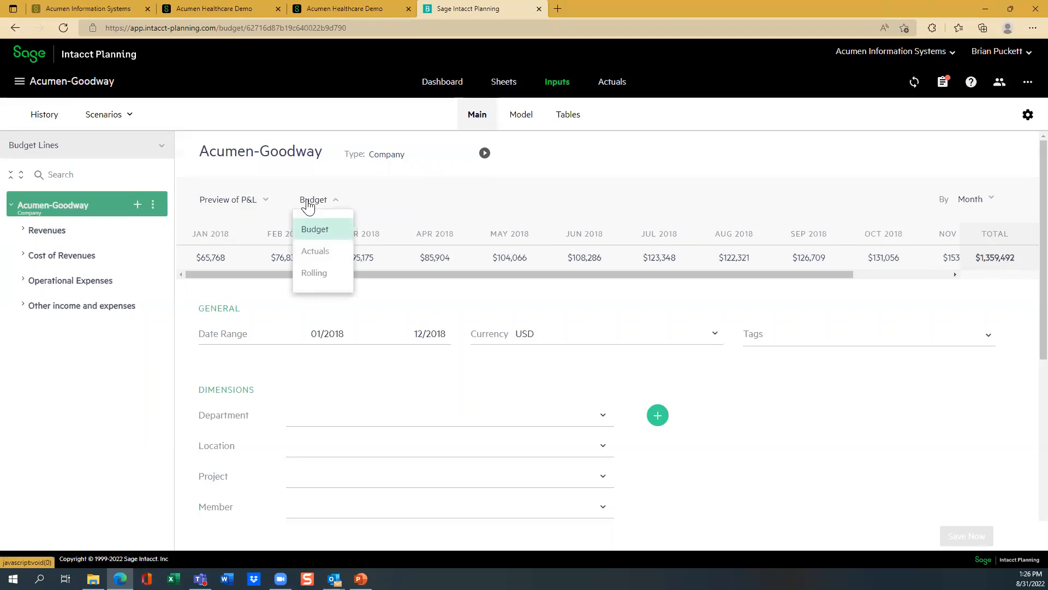
click(313, 251)
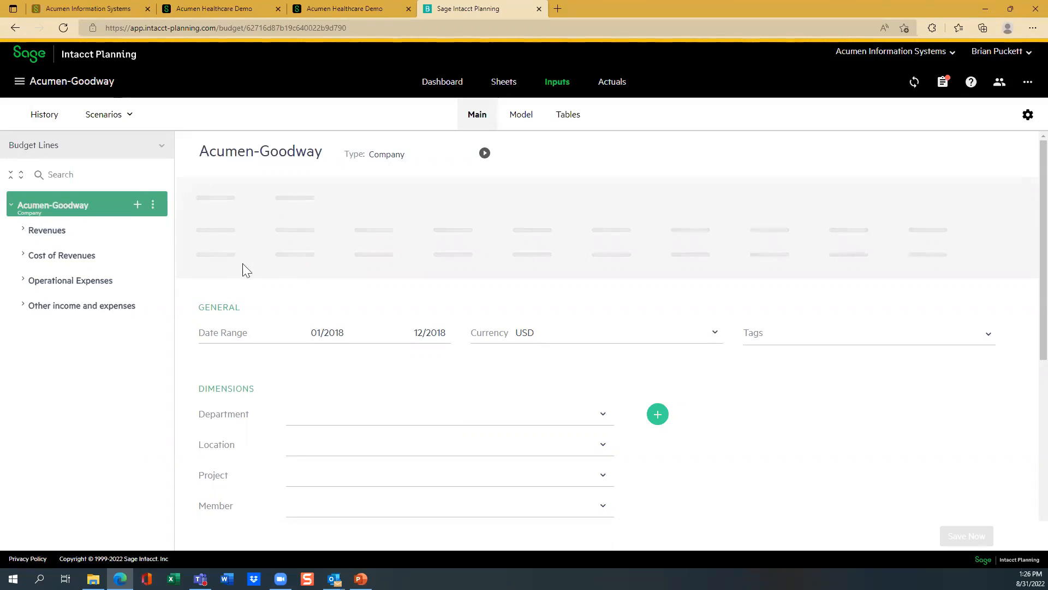
click(41, 230)
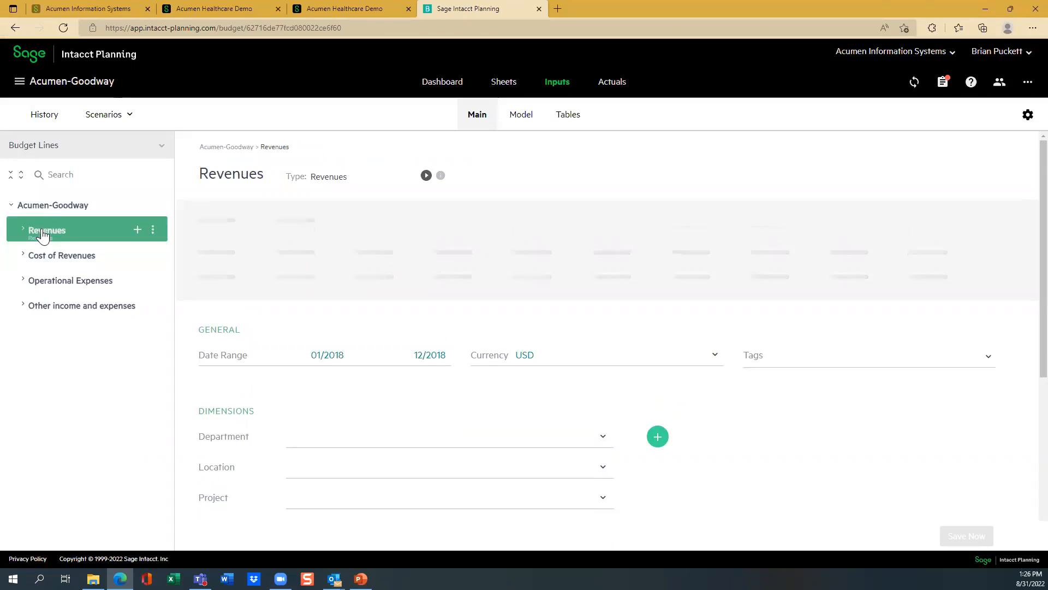
click(53, 207)
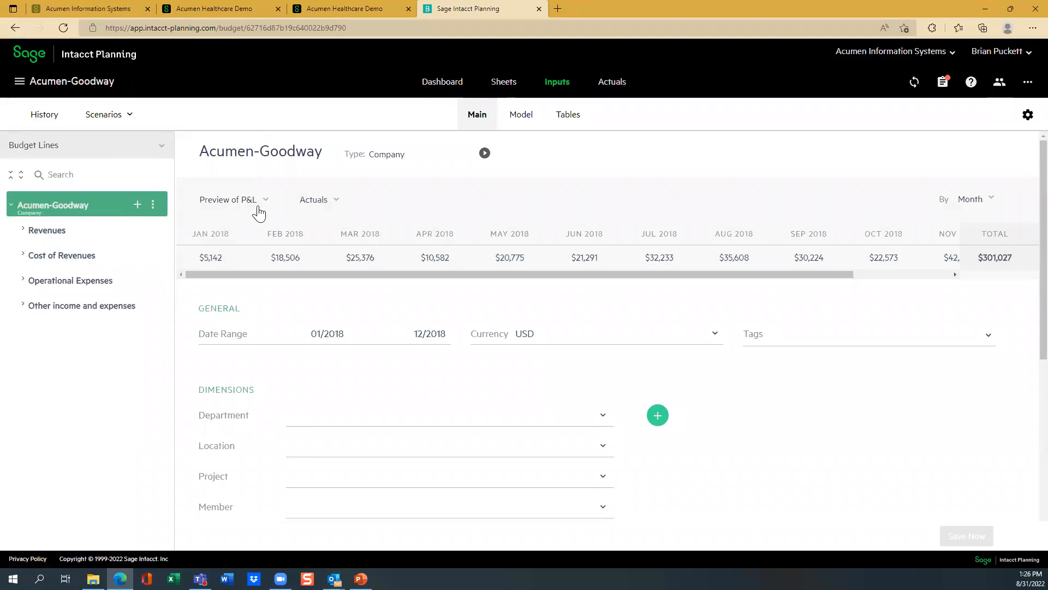
click(313, 202)
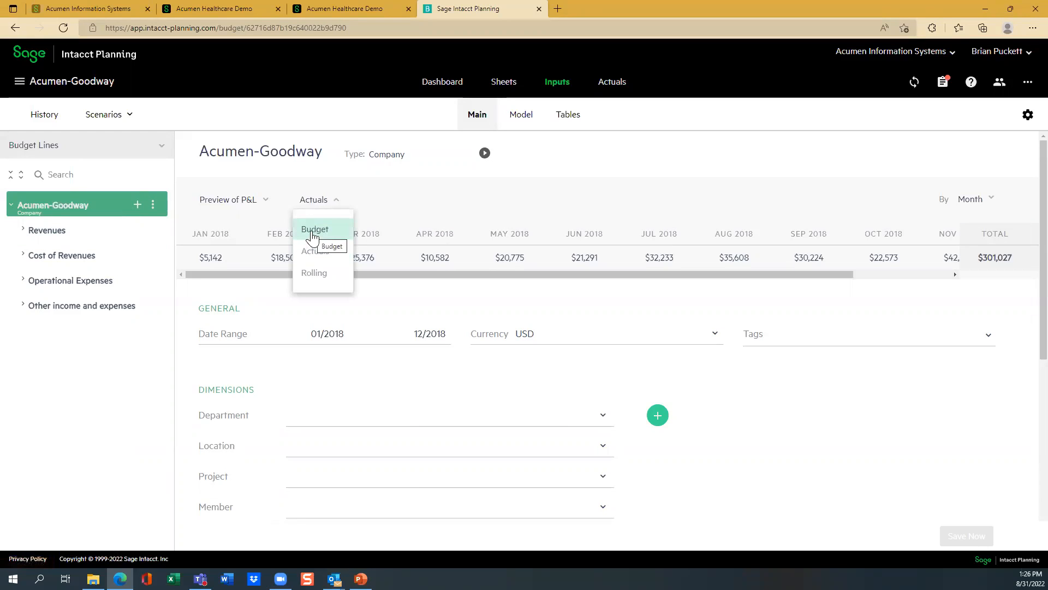
click(313, 230)
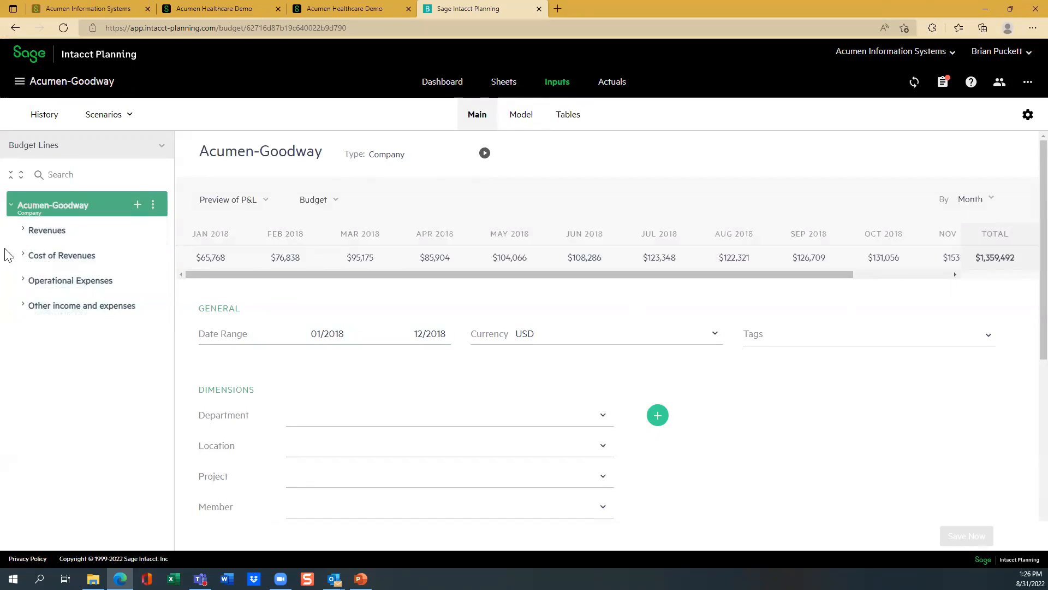
- Expand Revenues, Cost of Revenues, Operational Expenses, and Other income and expenses to examine their budget lines and monthly previews
click(24, 238)
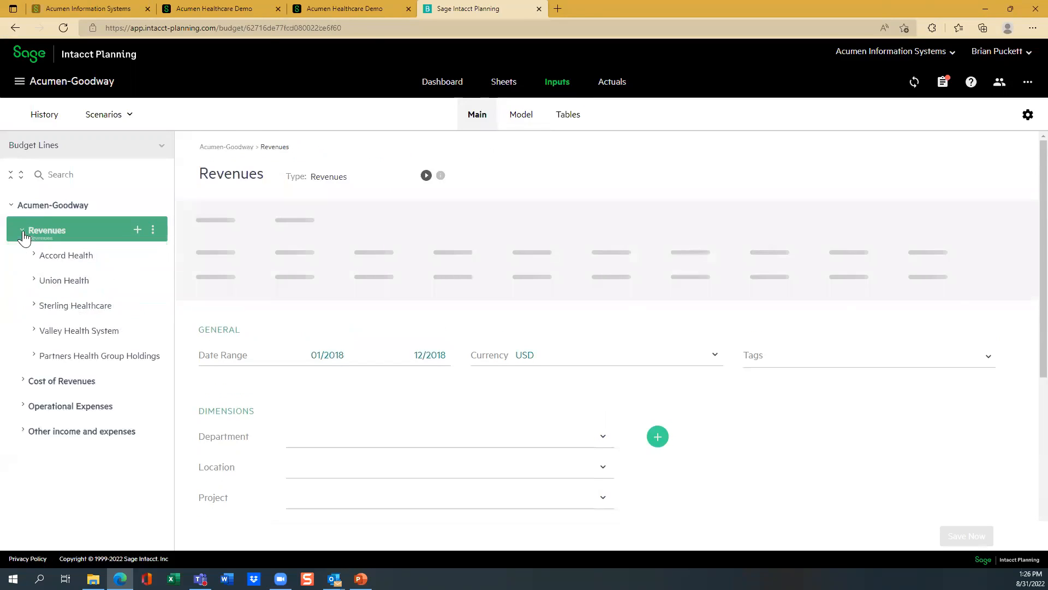
click(22, 381)
click(55, 381)
drag(167, 349, 162, 503)
click(42, 513)
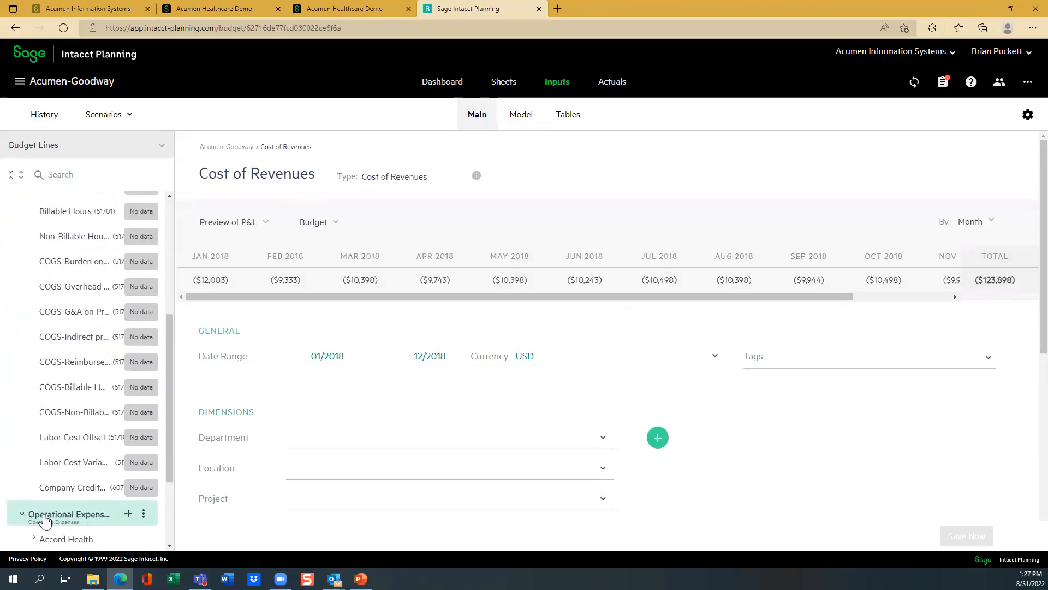
scroll(169, 491, down, 2)
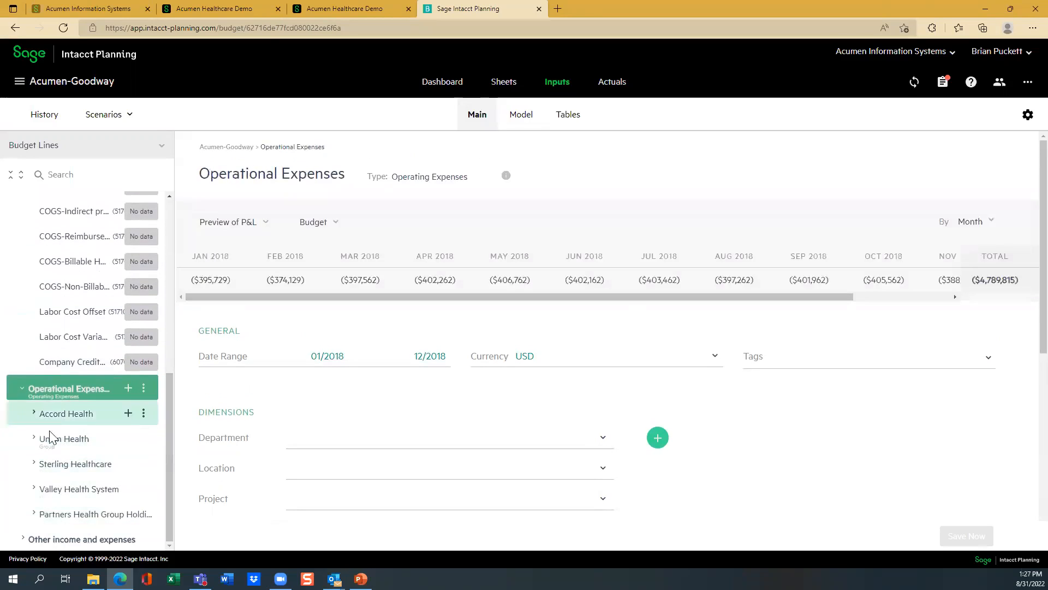
click(20, 532)
click(53, 532)
drag(171, 406, 161, 217)
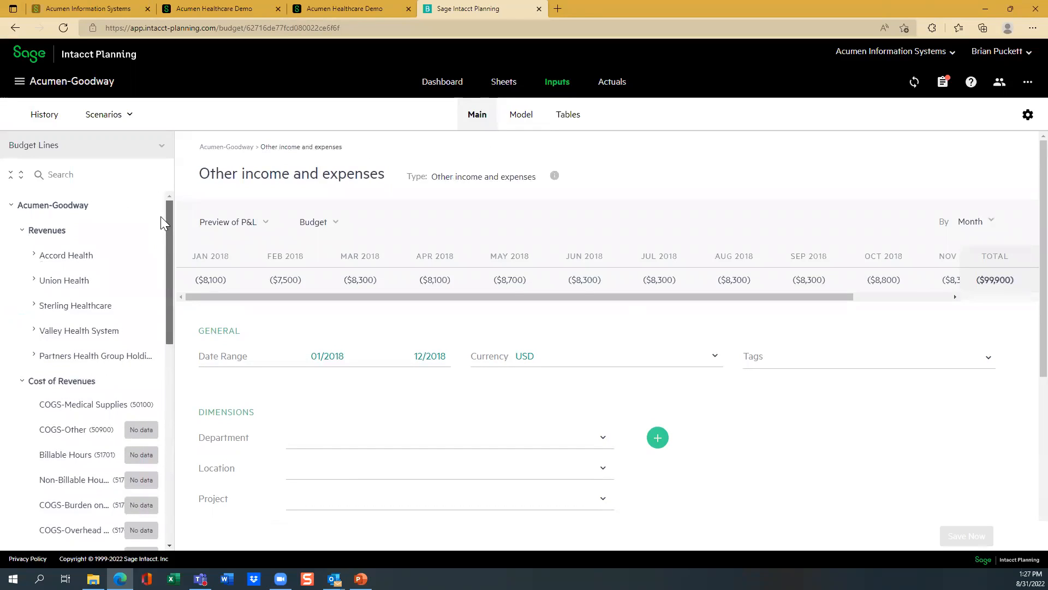
- Open the Revenue - Private Insurance (40100) line under Revenues for Accord Health and widen the budget line list to show full names
click(44, 232)
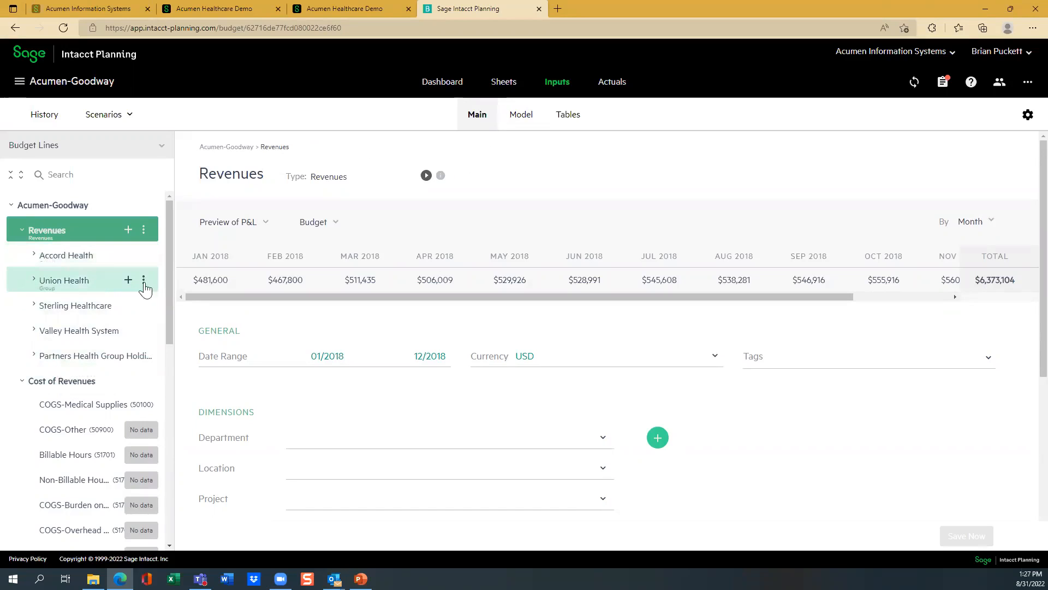
mouse_move(171, 328)
mouse_down()
mouse_move(165, 409)
mouse_move(178, 344)
mouse_move(164, 322)
mouse_up()
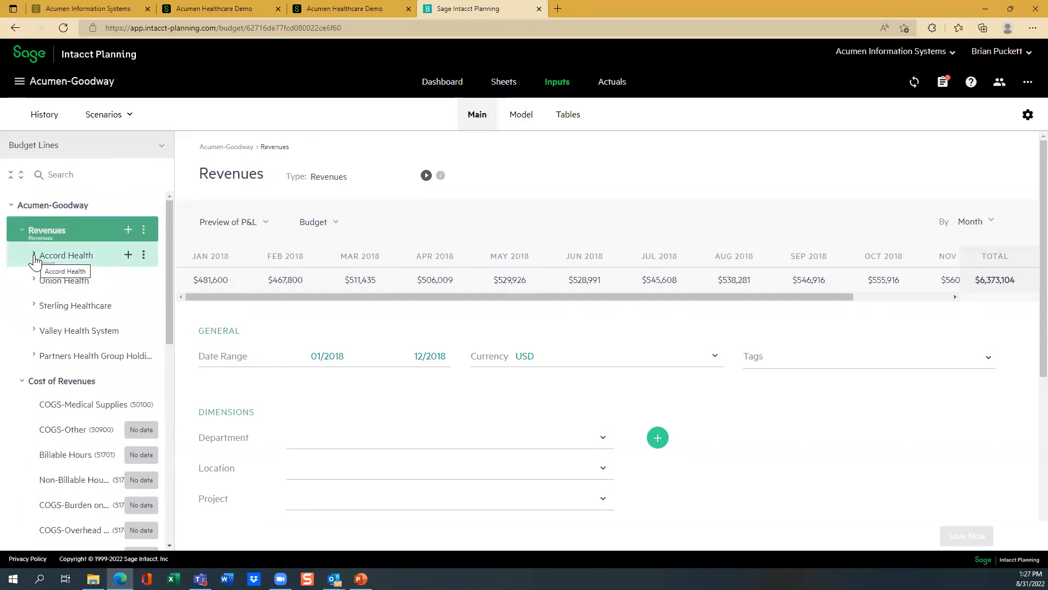
click(35, 260)
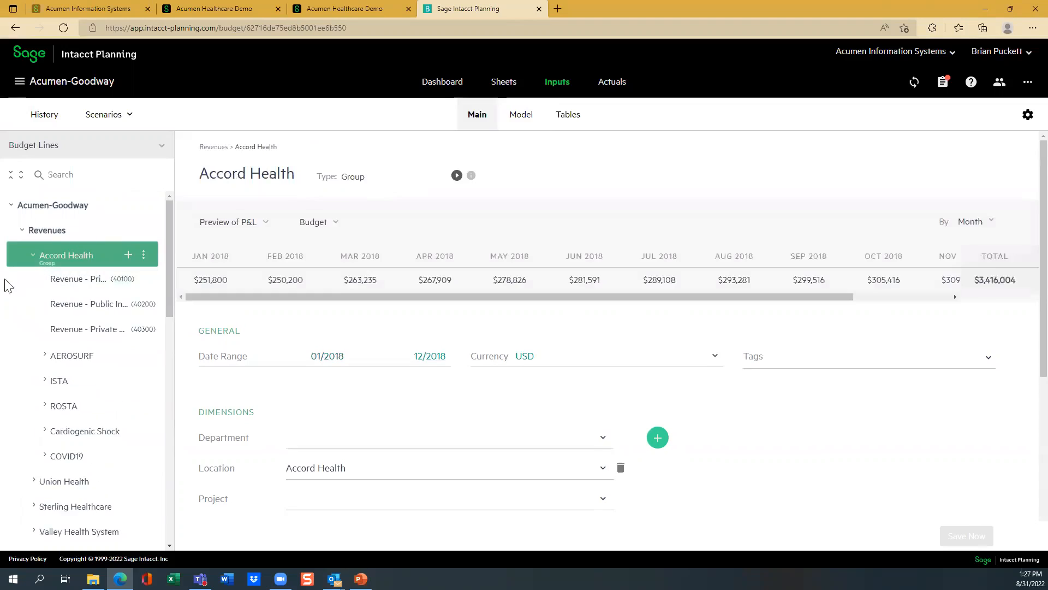
click(60, 284)
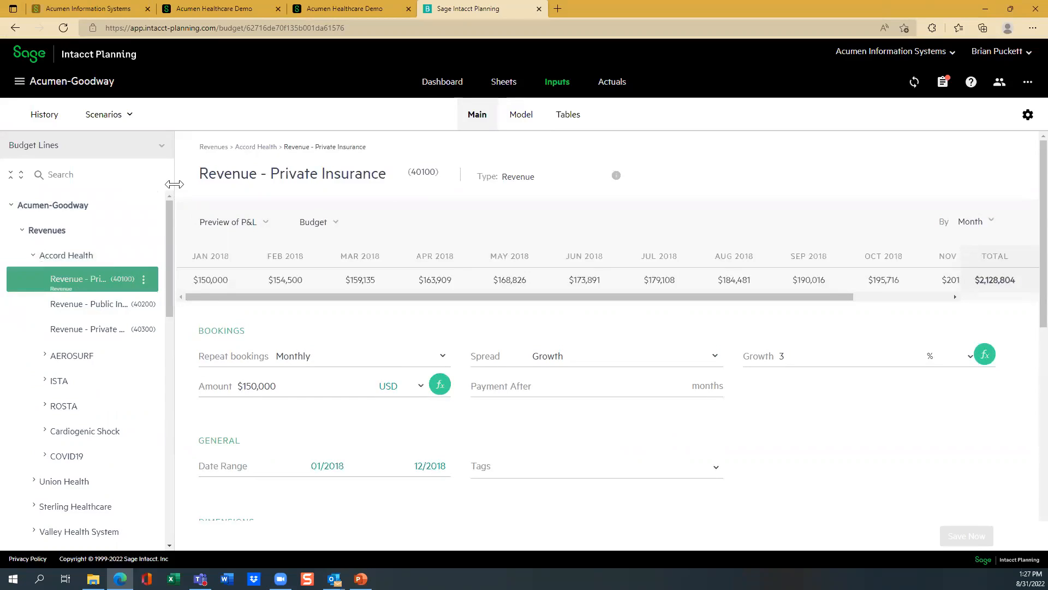
drag(174, 184, 229, 188)
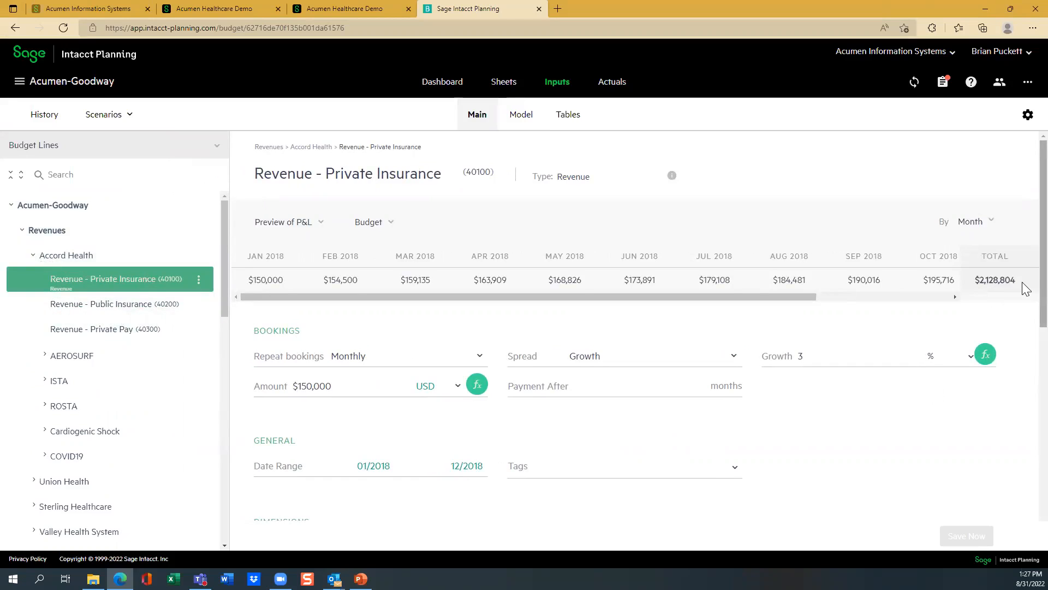
- Review the line's monthly preview, set its Spread to Same amount each billing, and set the amount to $175,000
scroll(1022, 295, down, 3)
scroll(1024, 371, up, 1)
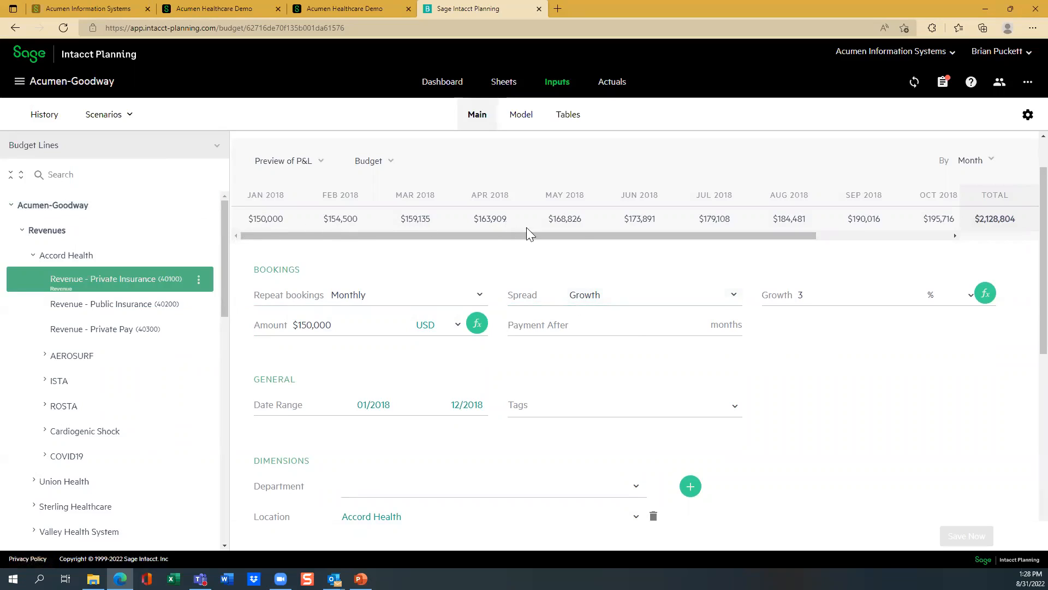
drag(672, 237, 814, 253)
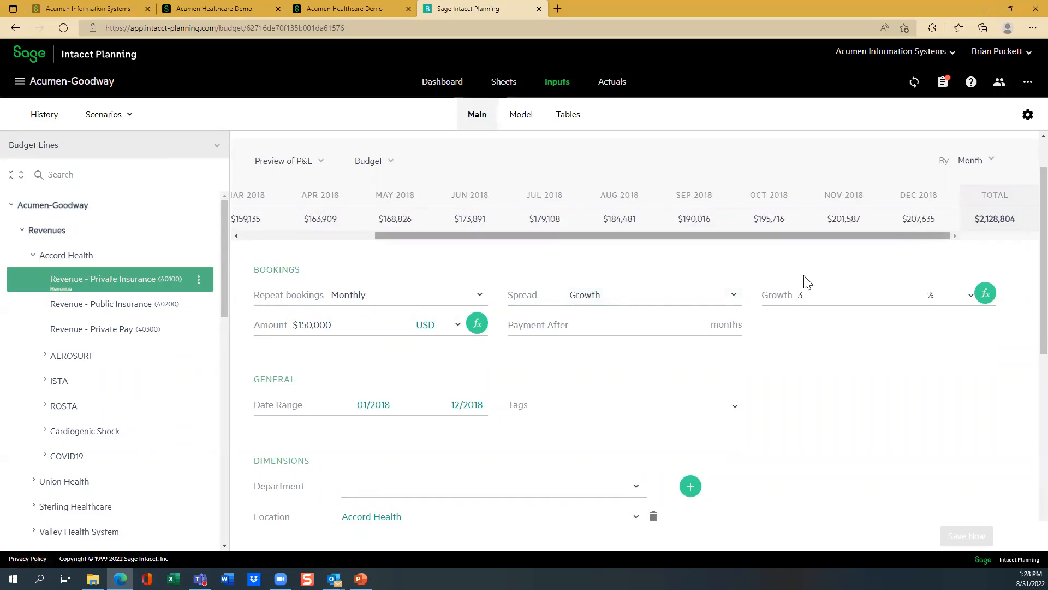
drag(528, 232, 300, 257)
click(592, 300)
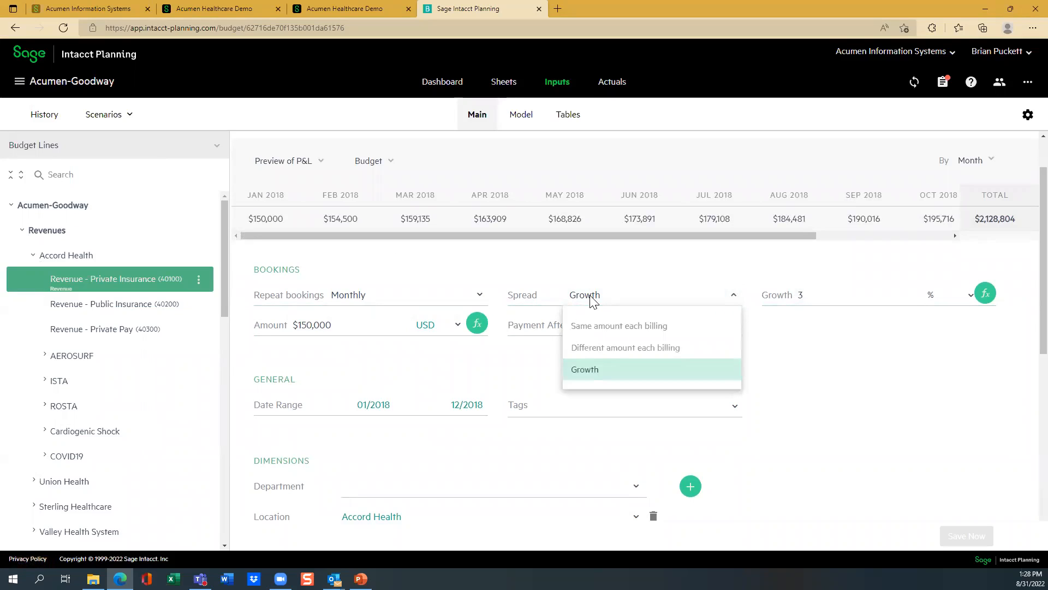
click(600, 327)
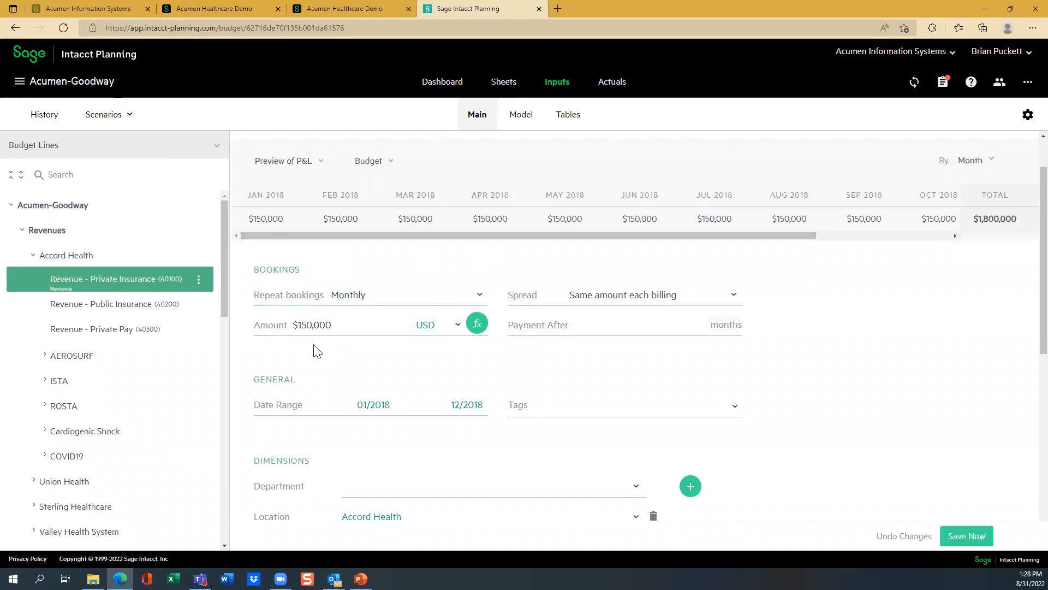
drag(289, 325, 360, 325)
text(1)
key(Tab)
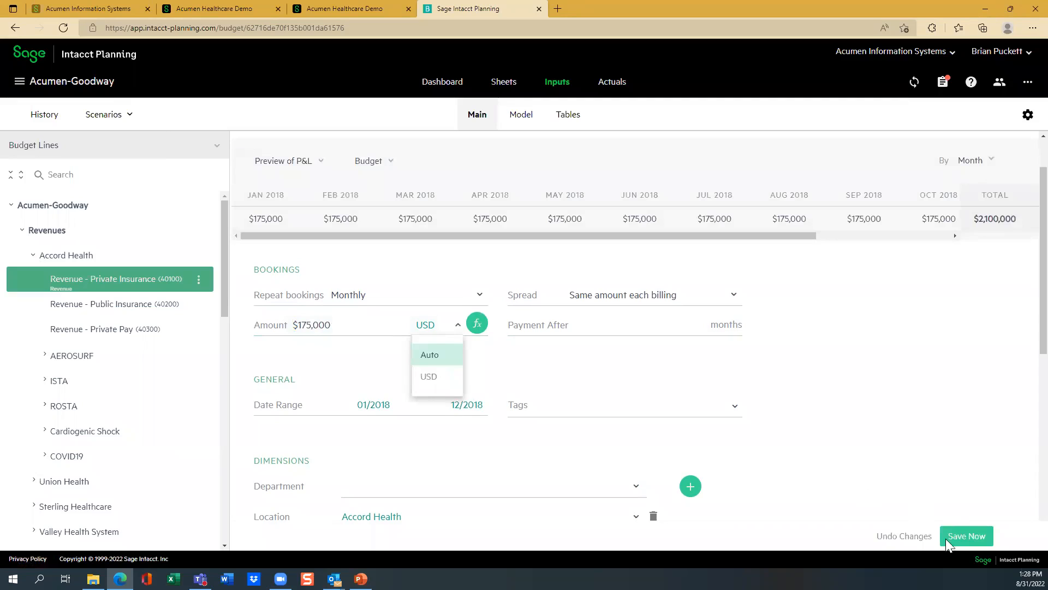
click(981, 537)
drag(346, 236, 275, 259)
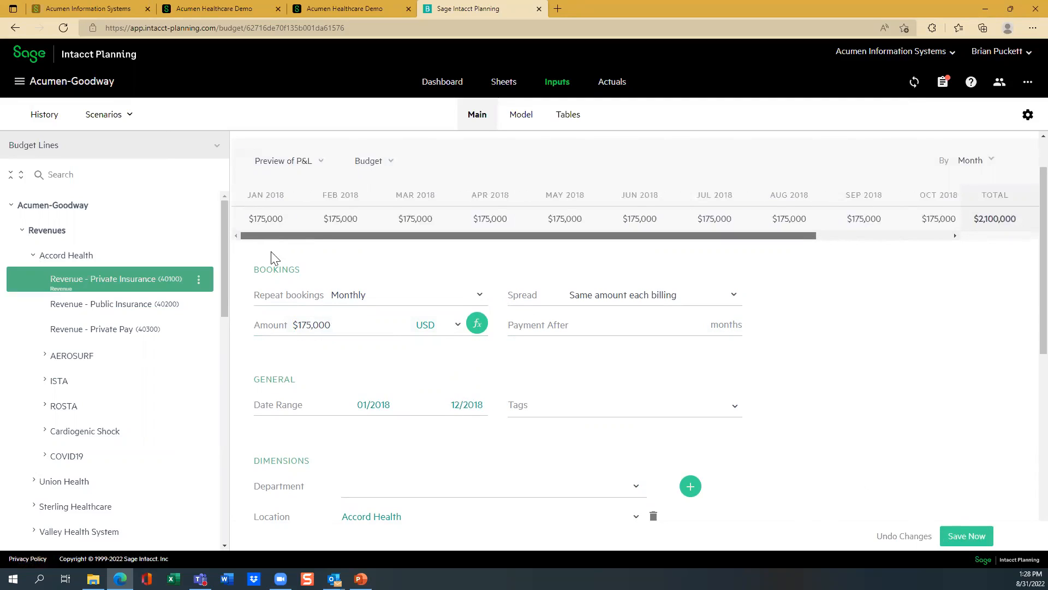
- Change the Spread to Different amount each billing, with $100,000 for Jan 2018 and $150,000 for each month from Feb to Dec 2018
click(603, 301)
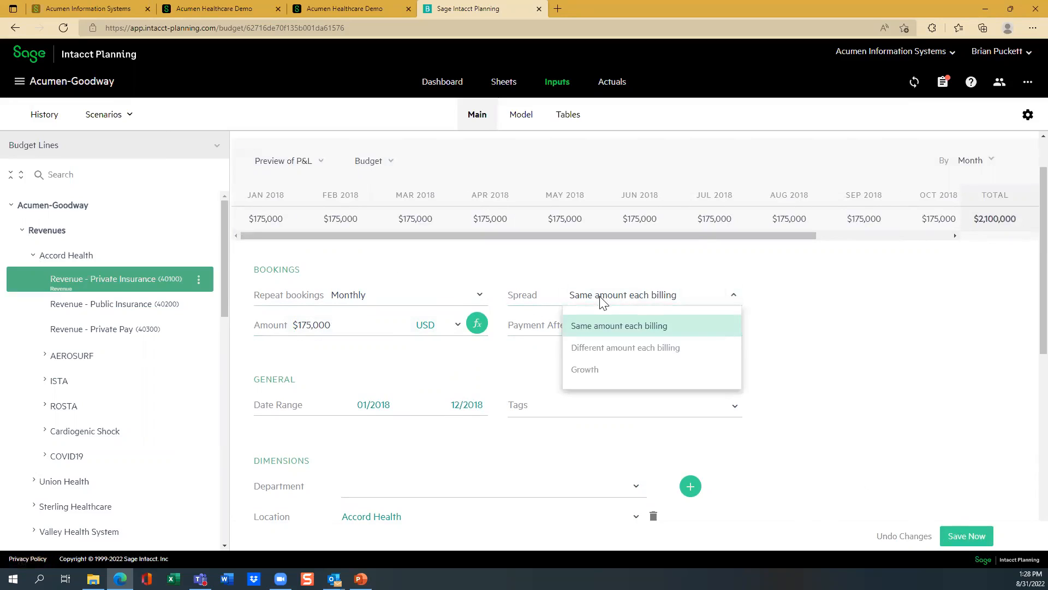
click(593, 354)
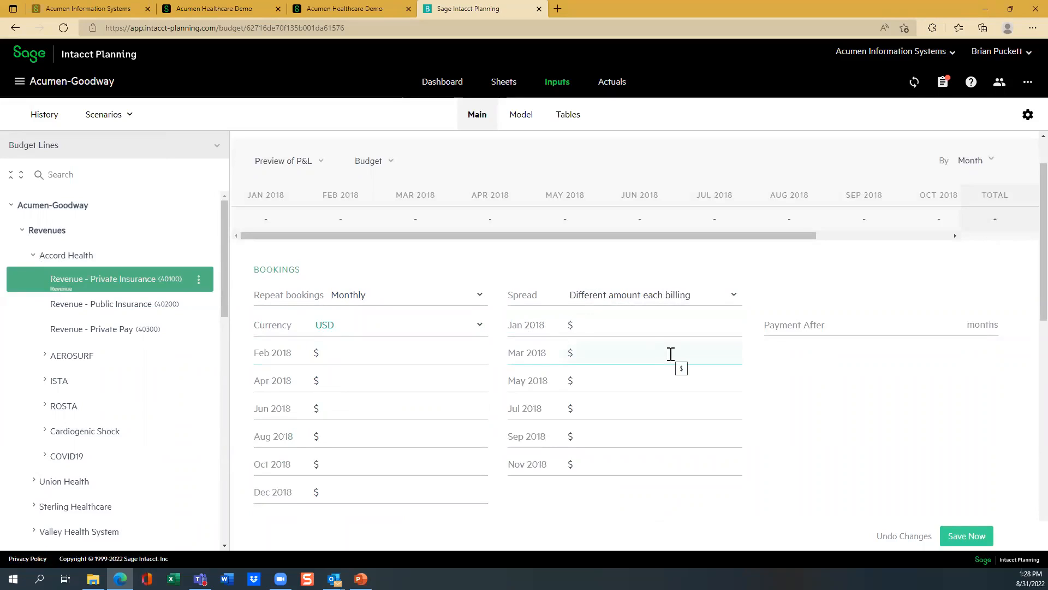
key(Tab)
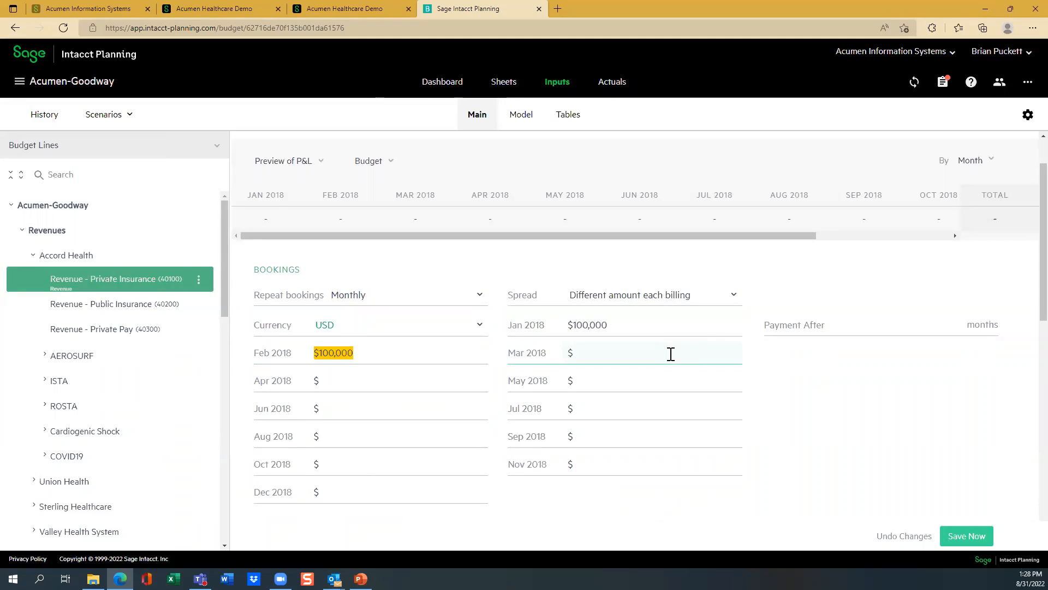
text(15,000)
key(Tab)
key(Tab)
key(Tab)
key(Tab)
key(Tab)
key(Tab)
key(Tab)
key(Tab)
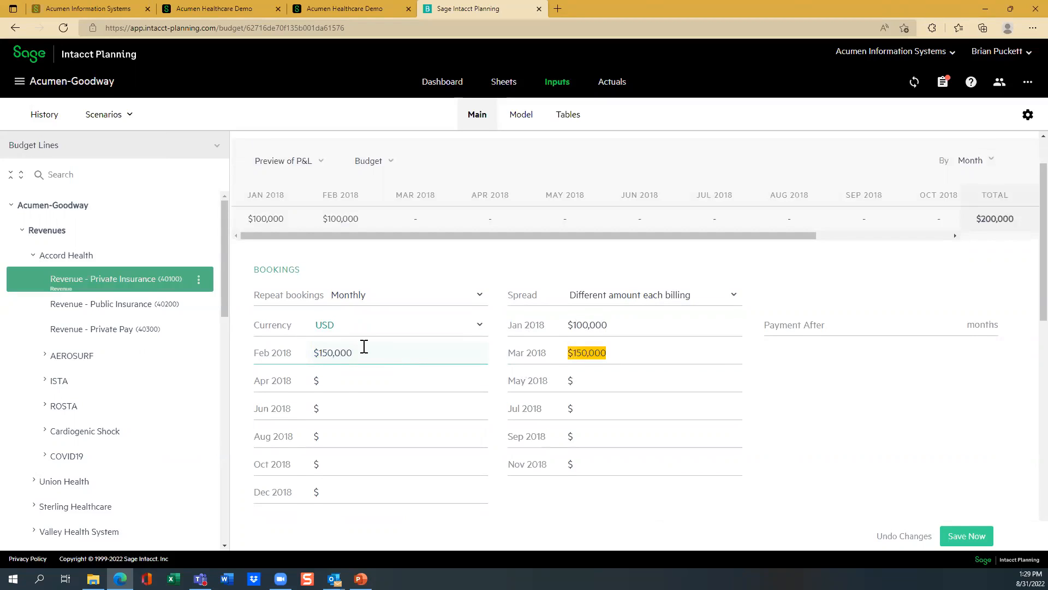
key(Tab)
key(Tab)
key(Tab)
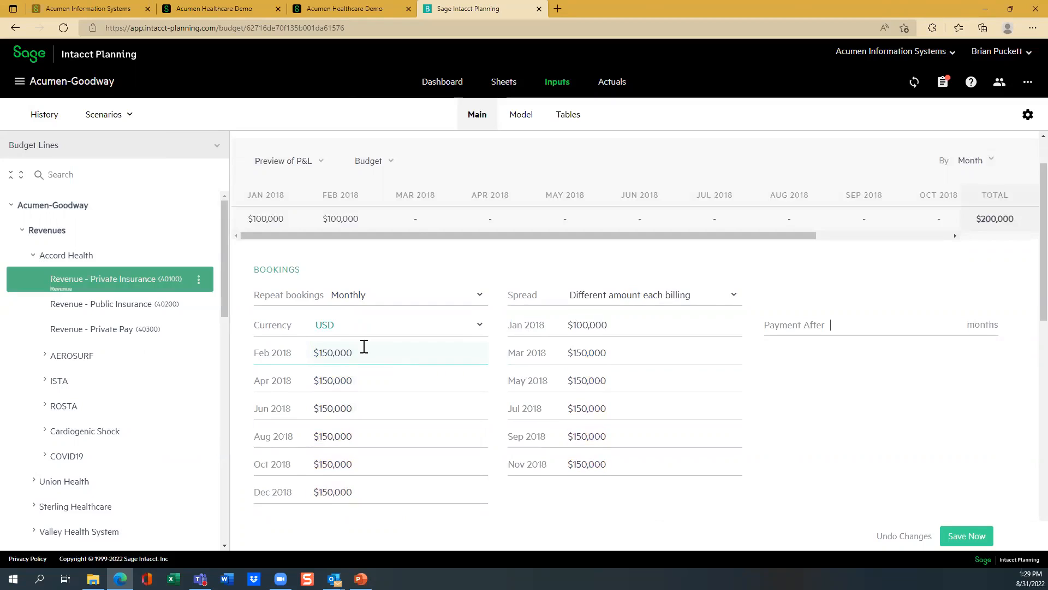
- Set the Sep 2018 amount to $18,000, save the line, and dismiss the browser's offer to save form information
drag(568, 435, 657, 441)
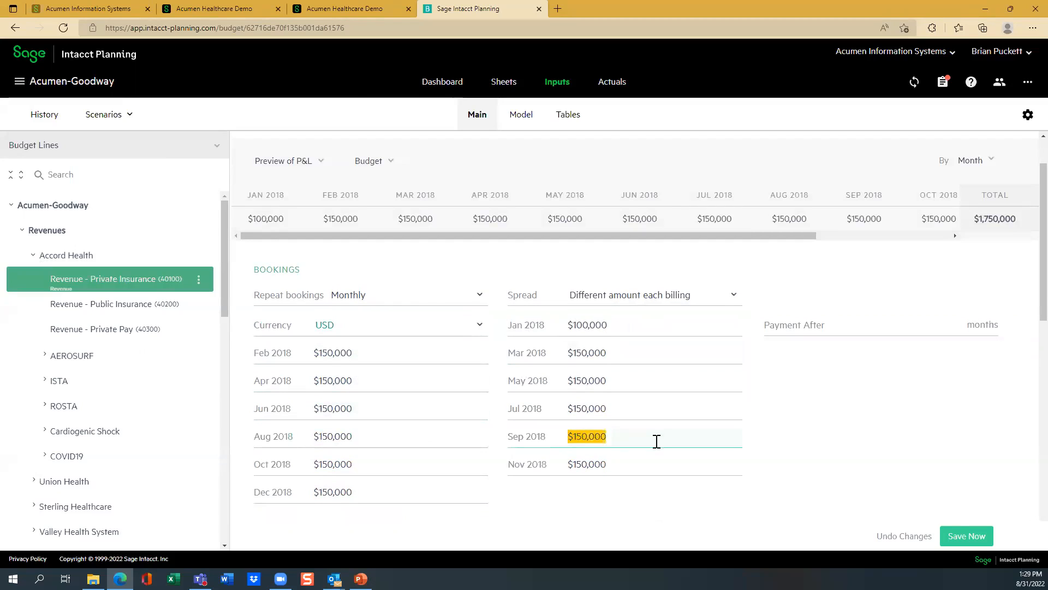
text(18,000)
key(Tab)
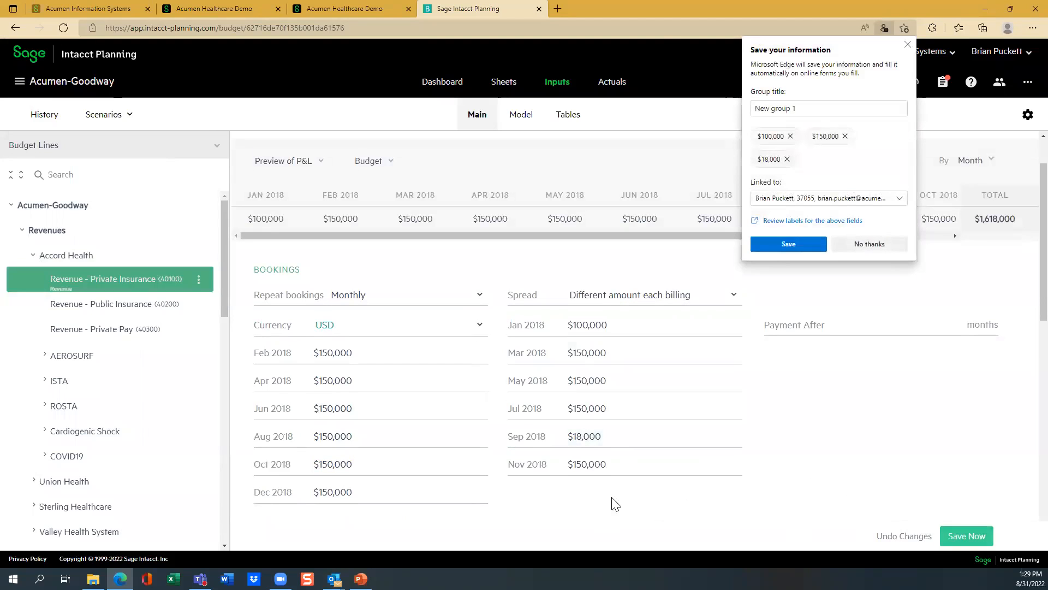
click(908, 45)
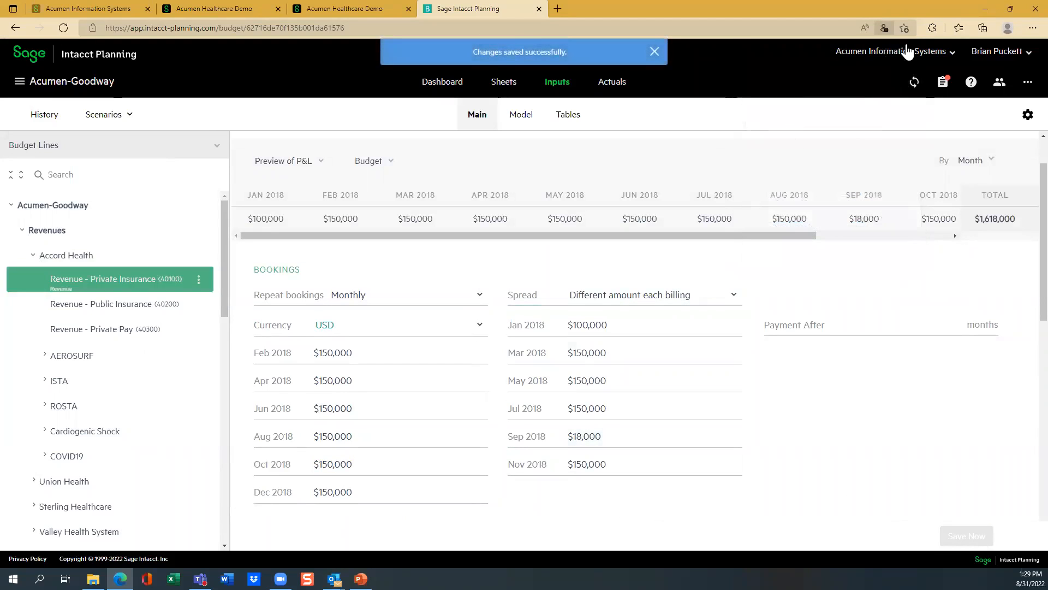
drag(392, 235, 347, 248)
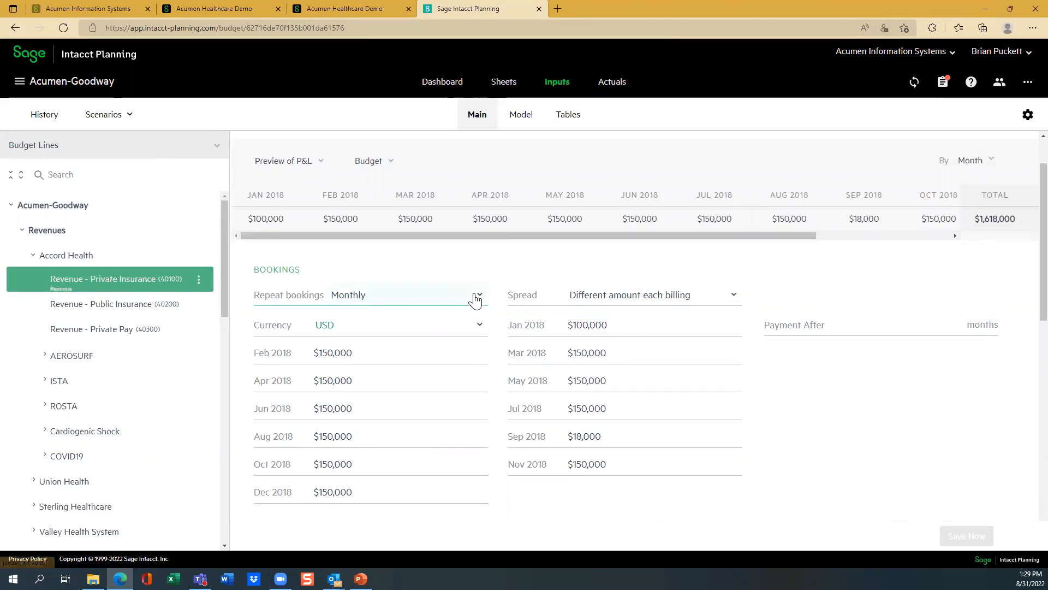
- Set the Project dimension of the Revenue - Private Insurance (40100) line to Research and save the change
scroll(1025, 319, down, 1)
scroll(1024, 383, down, 5)
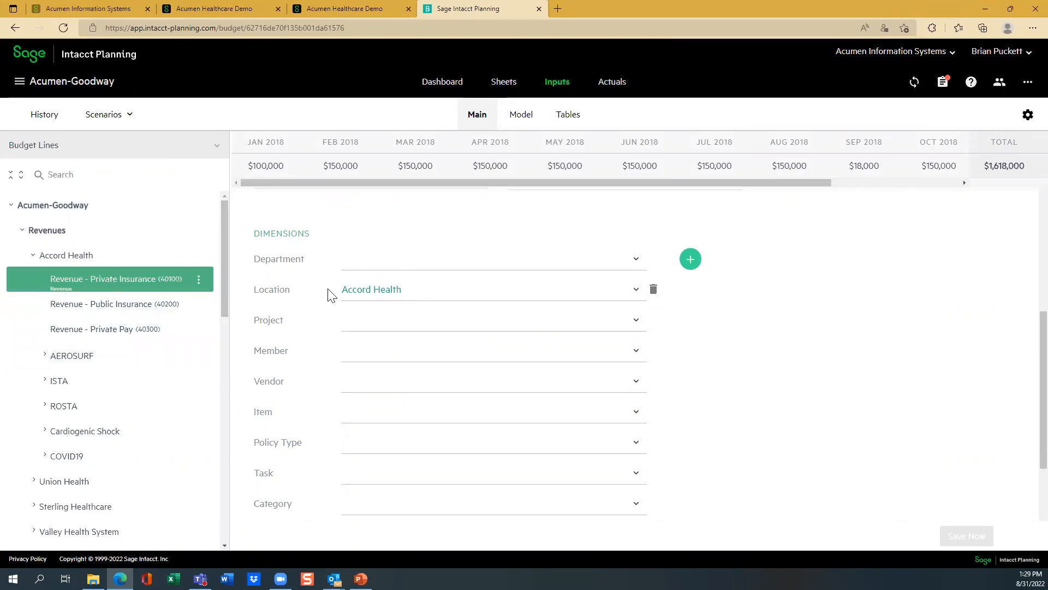
scroll(1025, 310, down, 2)
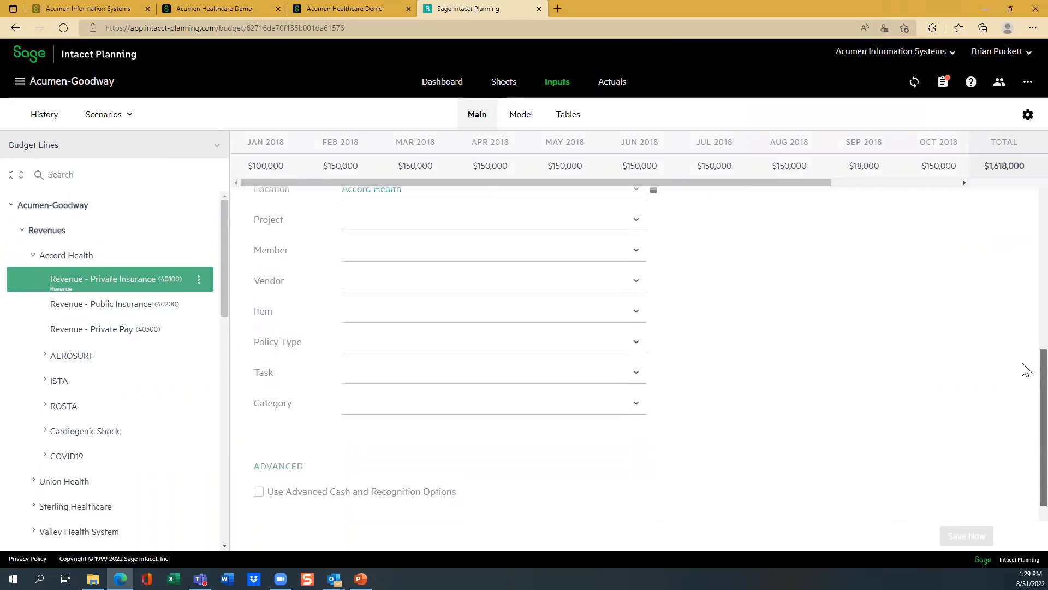
scroll(1025, 310, up, 3)
scroll(1026, 311, down, 1)
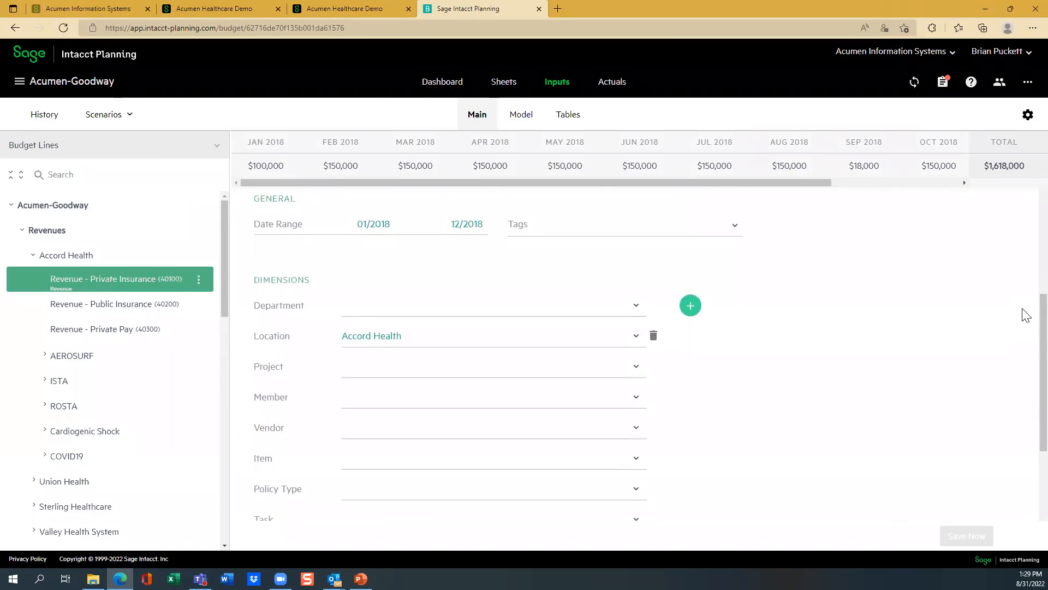
click(410, 369)
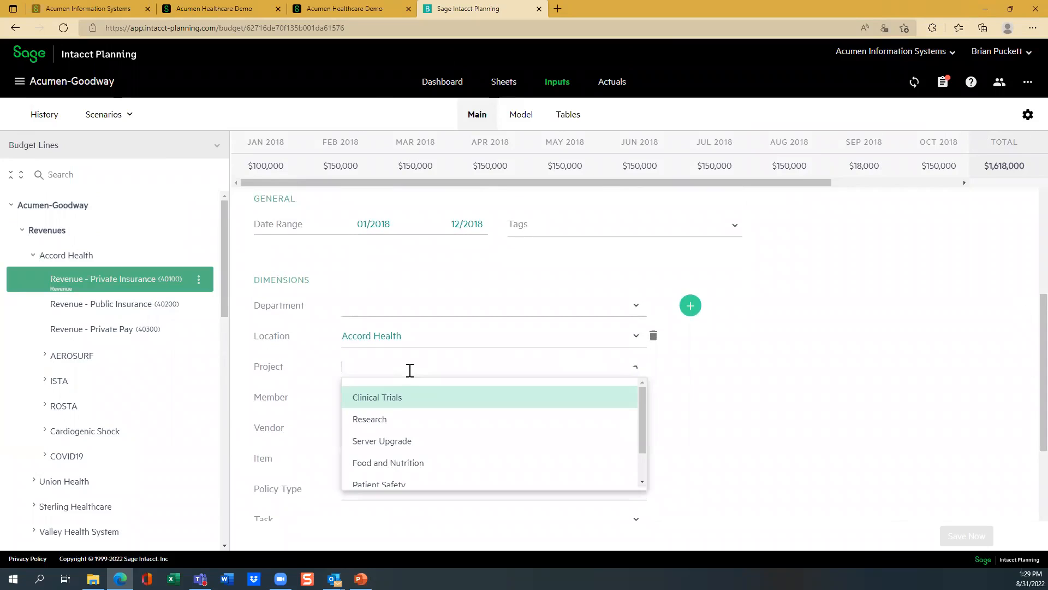
click(366, 420)
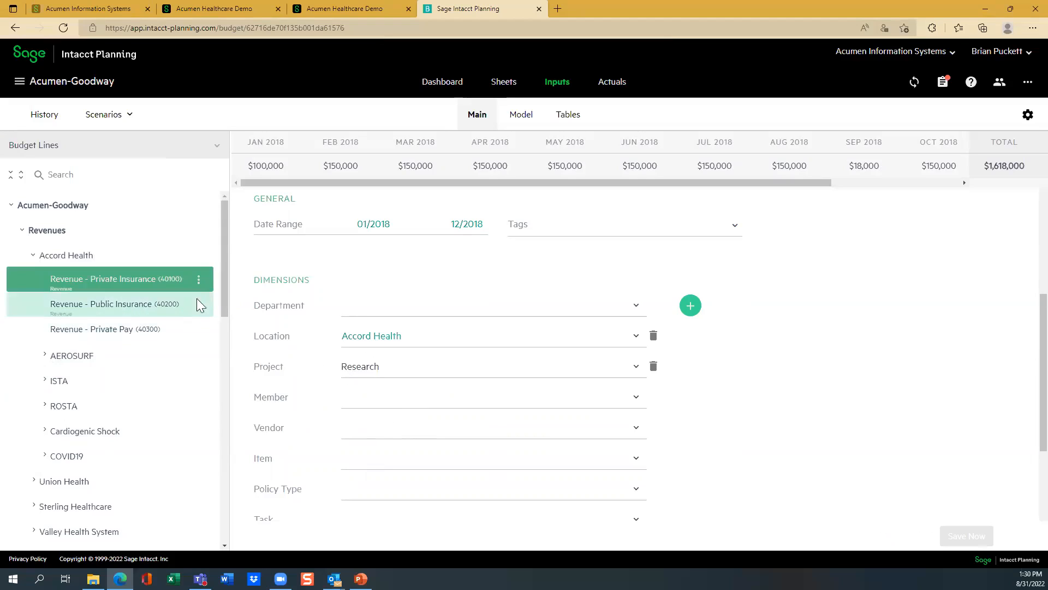
- Make a copy of the Revenue - Private Insurance (40100) budget line within Accord Health
click(199, 279)
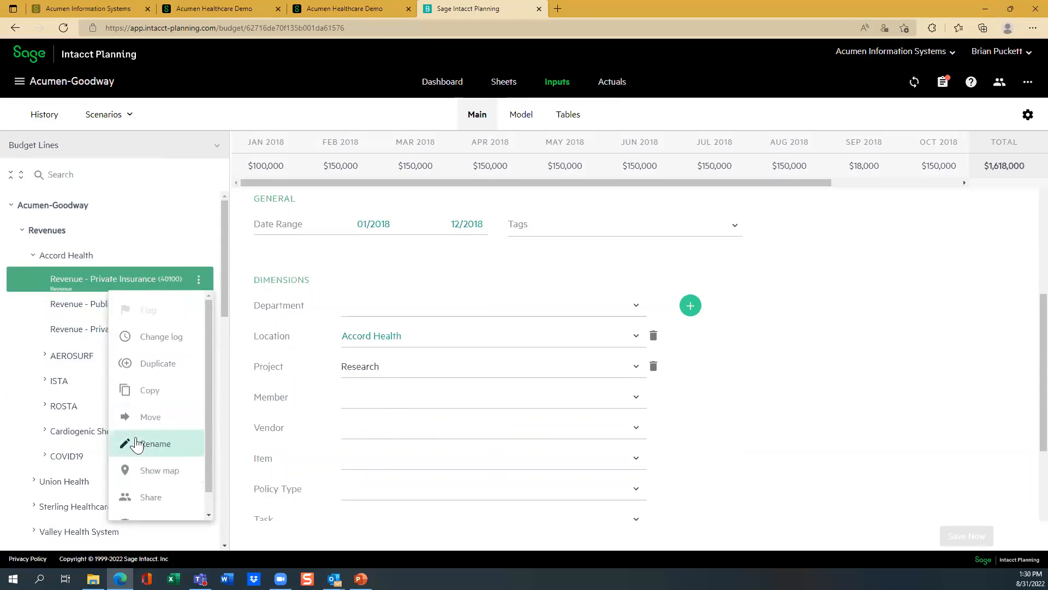
drag(207, 418, 206, 447)
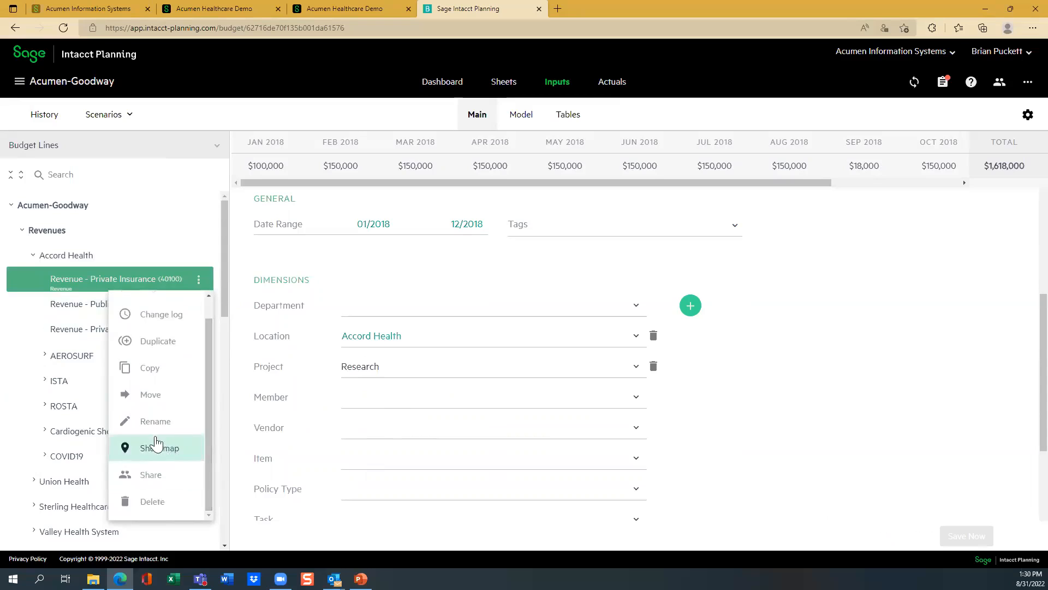
click(147, 368)
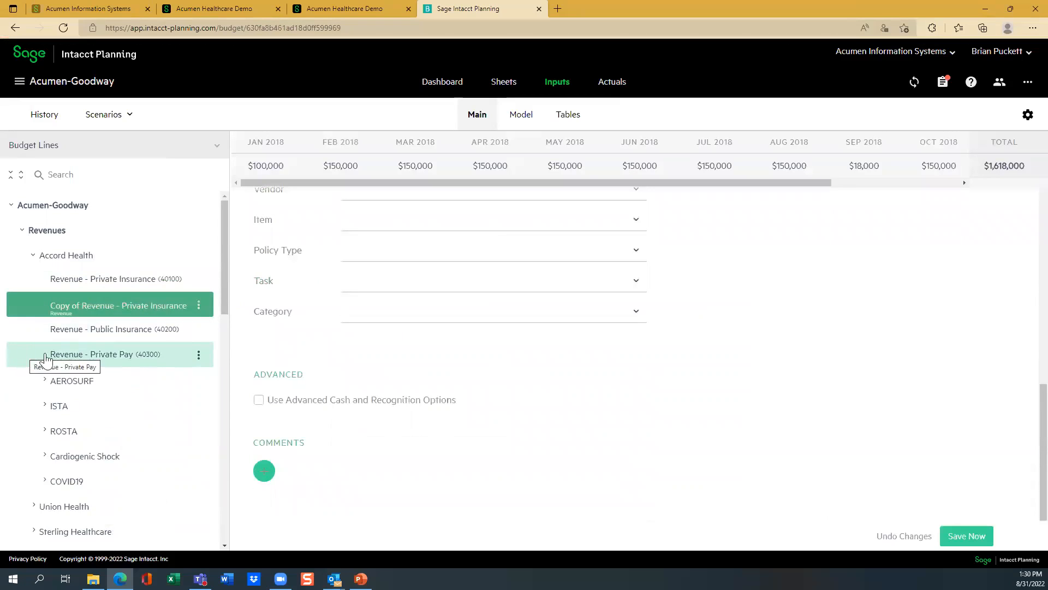
- Rename the copied budget line as Revenue - Private Insurance - Proj ABC and save it
click(198, 305)
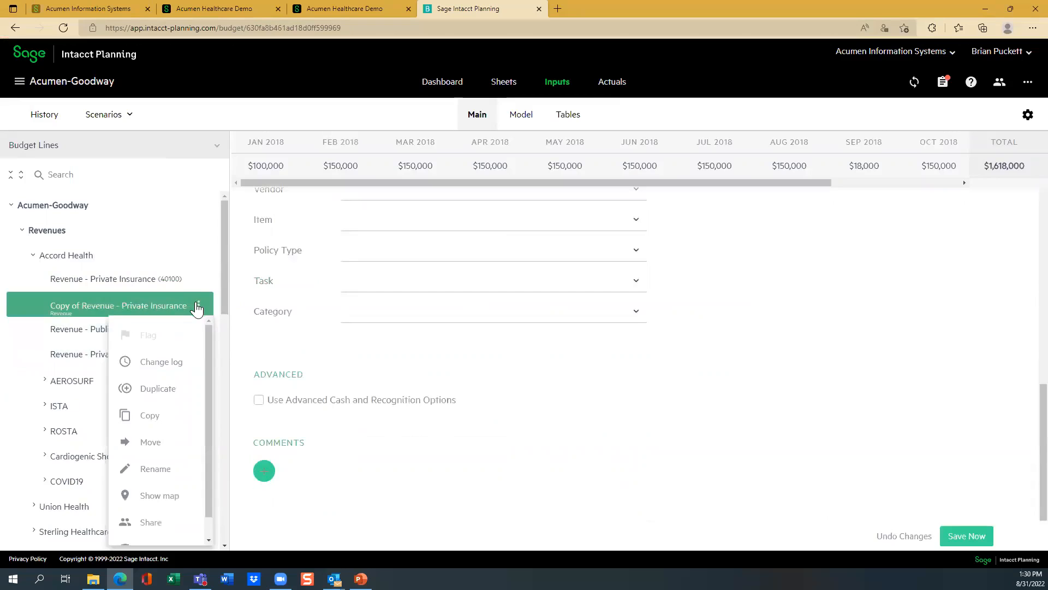
click(157, 468)
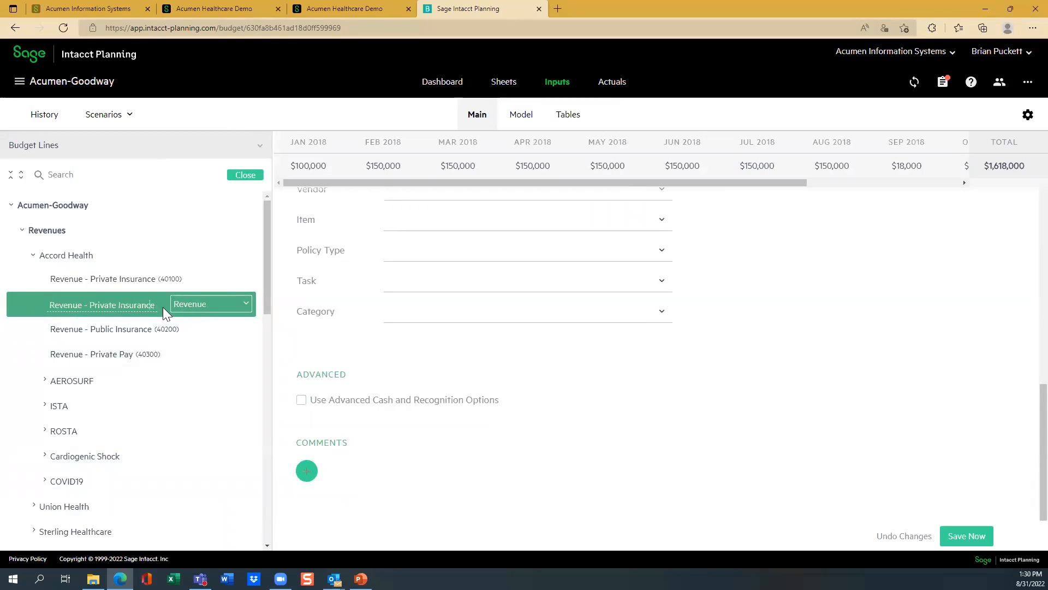
key(Home)
key(shift+Right)
key(shift+Right)
key(shift+Right)
key(shift+Right)
key(shift+Right)
key(shift+Right)
key(shift+Right)
key(shift+Right)
key(BackSpace)
key(End)
text(- Proj ABC)
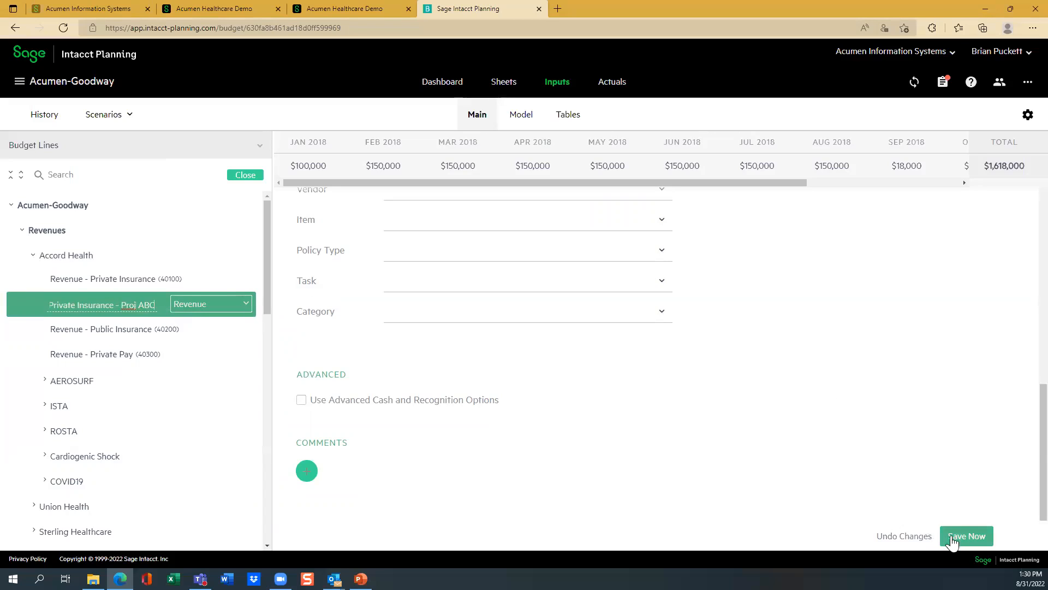
click(969, 535)
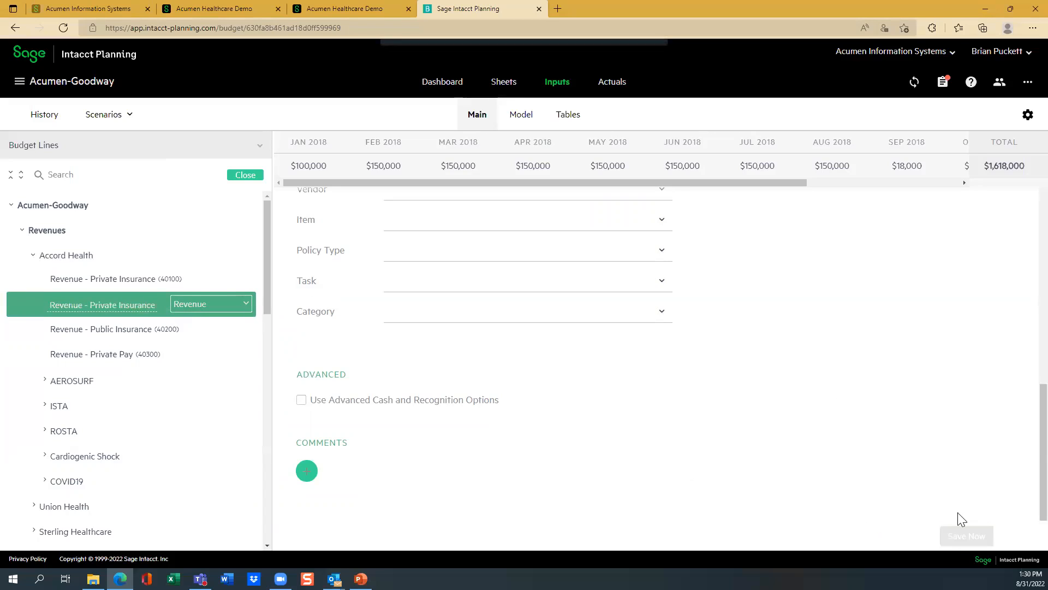
- Change the copied line's Project dimension to Clinical Trials and save it
scroll(1025, 428, up, 5)
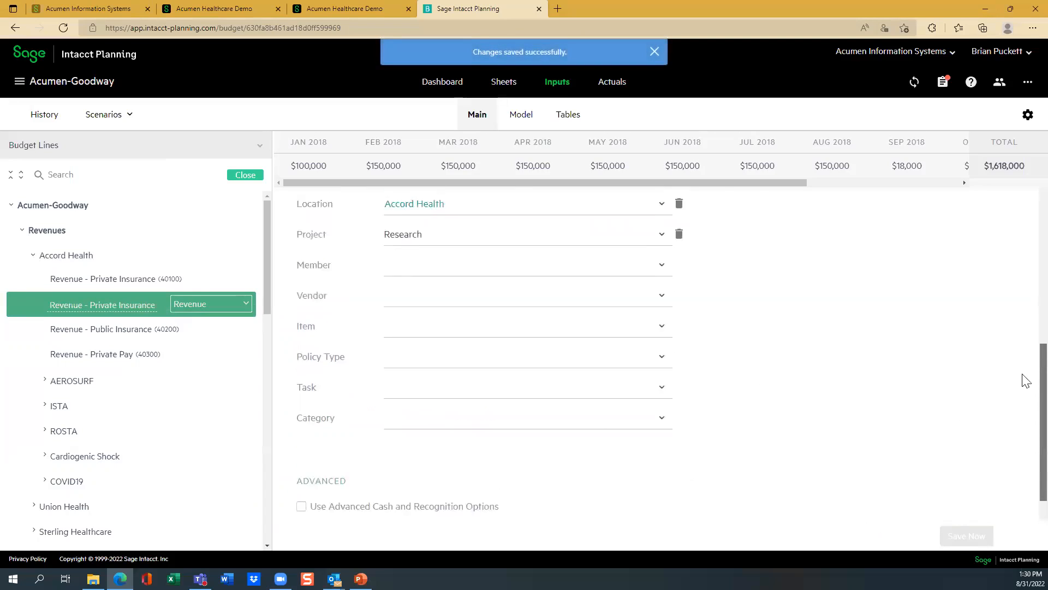
click(660, 384)
click(418, 423)
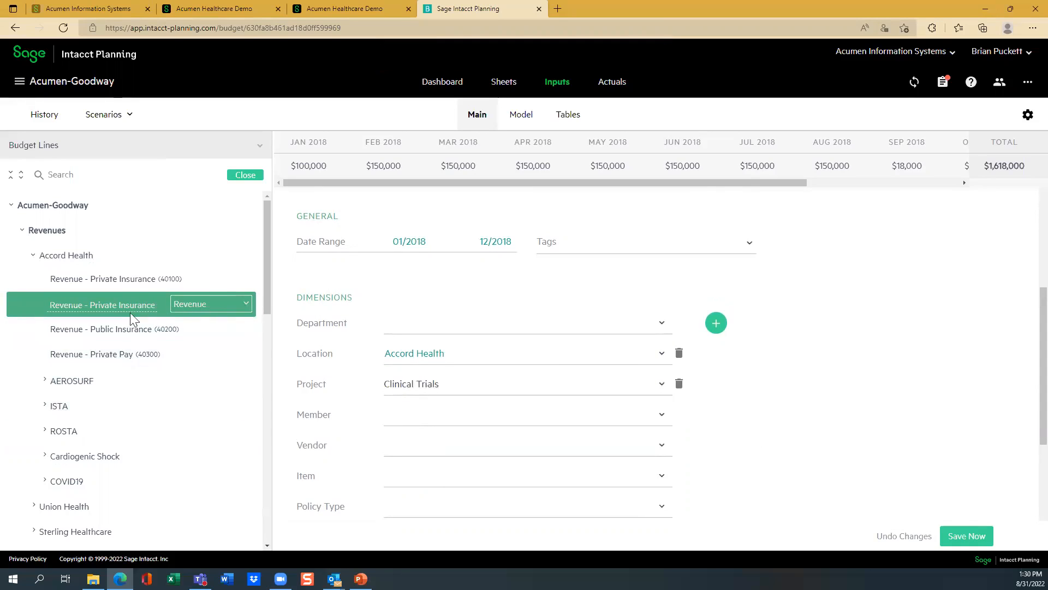
click(967, 536)
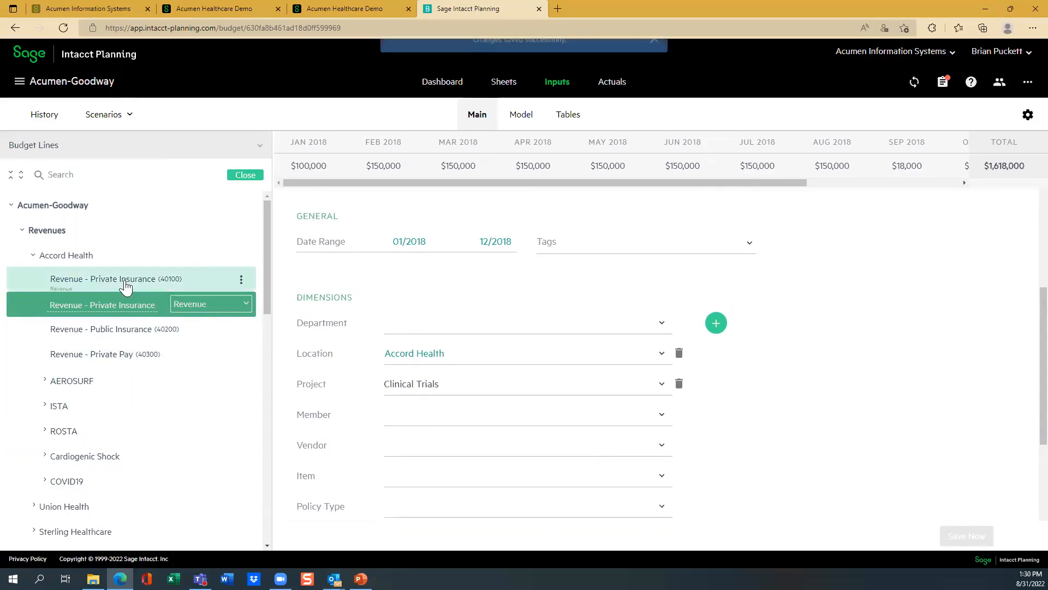
- Rename the copied line so that its name ends in Clinical, and save it
click(124, 310)
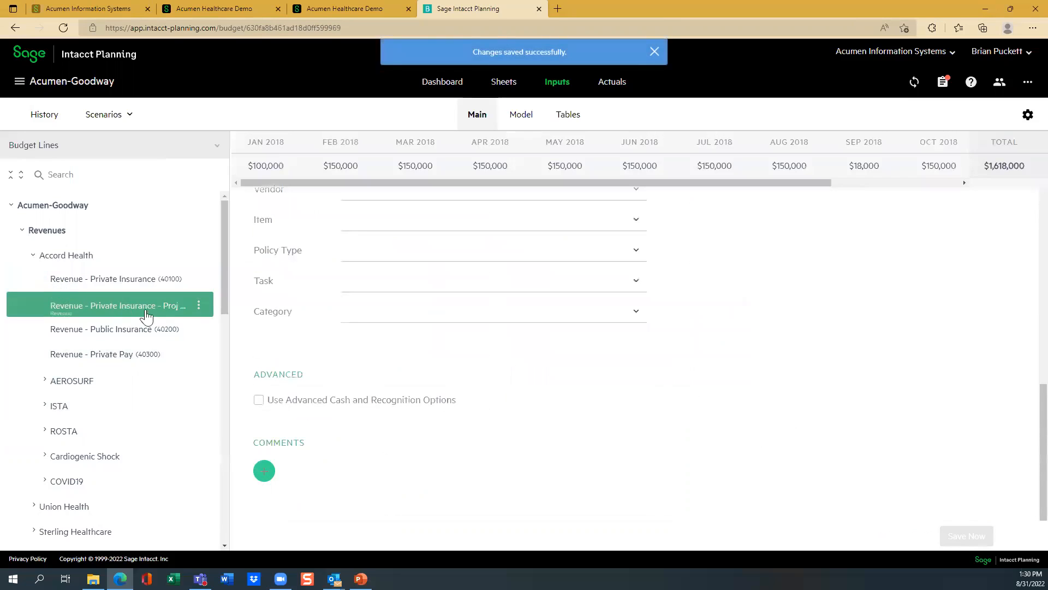
click(198, 307)
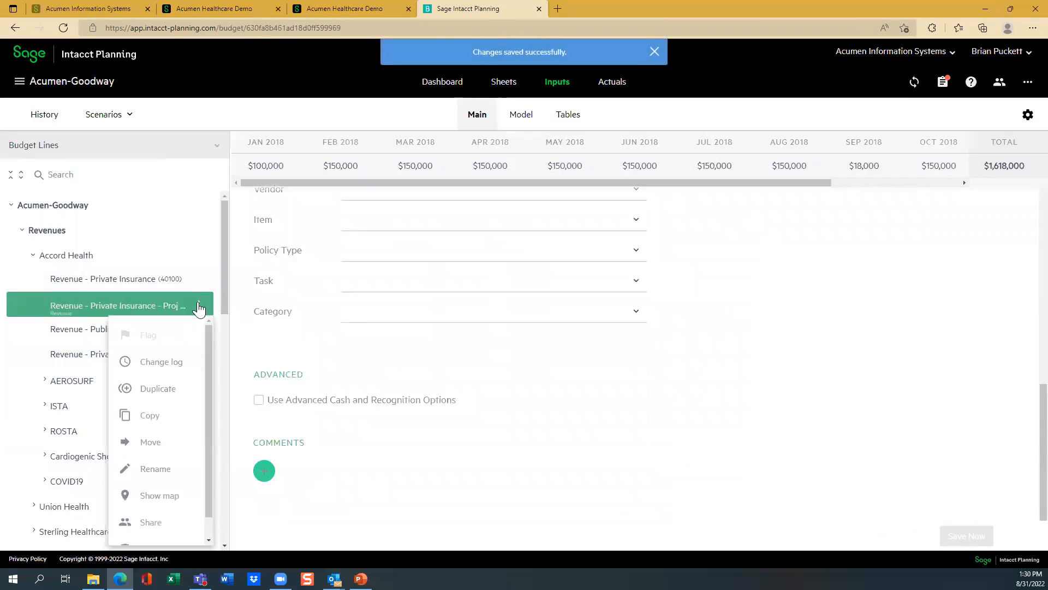
click(148, 469)
double_click(147, 305)
key(Home)
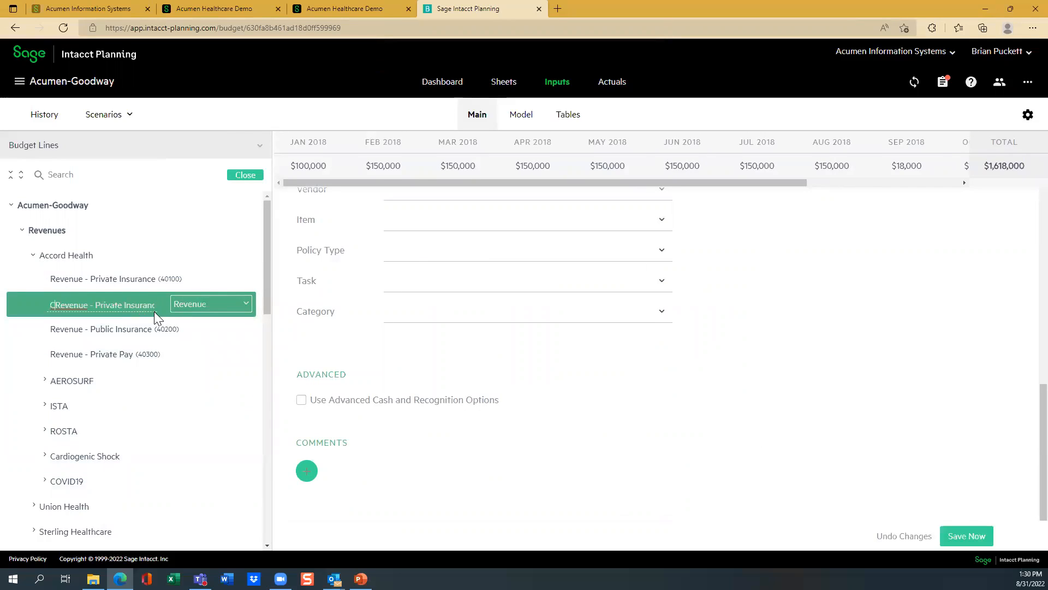
key(End)
text(Clinical)
click(785, 458)
click(968, 535)
- Set the copied Proj Clinical line's spread to Same amount each billing with a monthly amount of $50,000, and save it
scroll(1022, 433, up, 10)
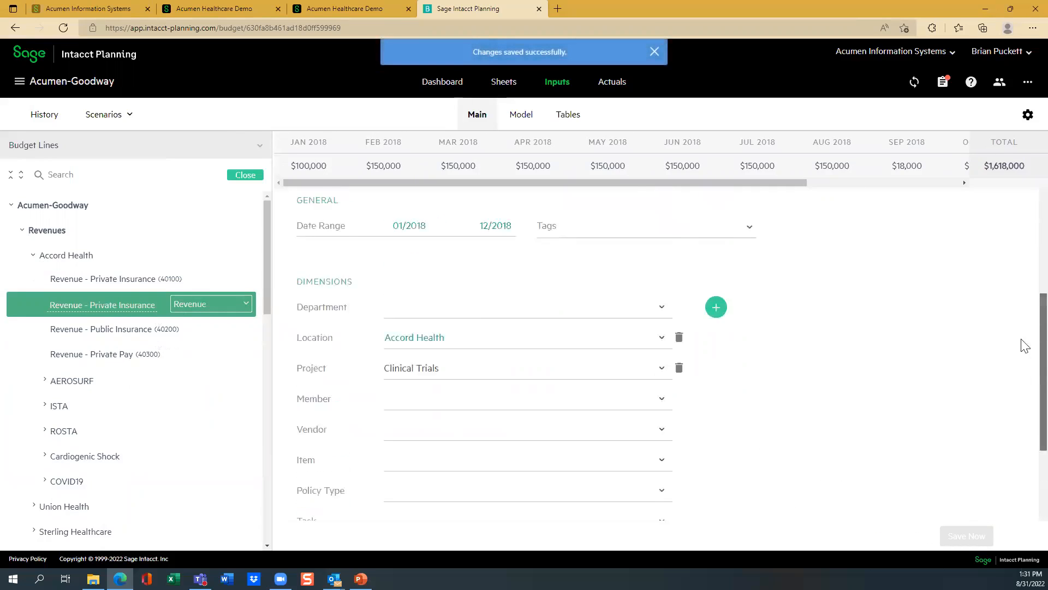
scroll(1013, 232, up, 2)
click(628, 289)
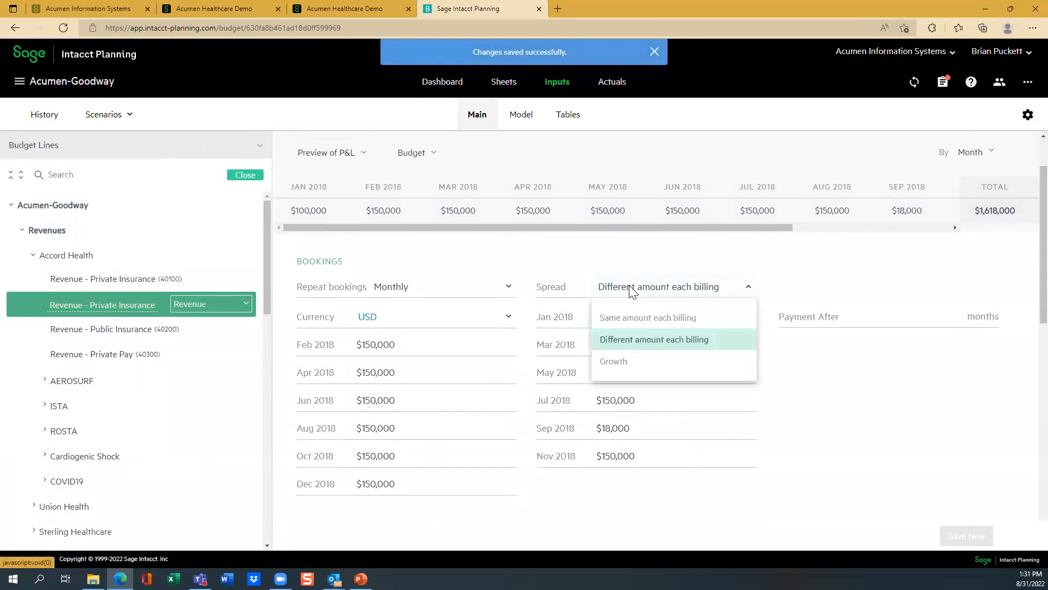
click(618, 325)
click(380, 322)
text(50,000)
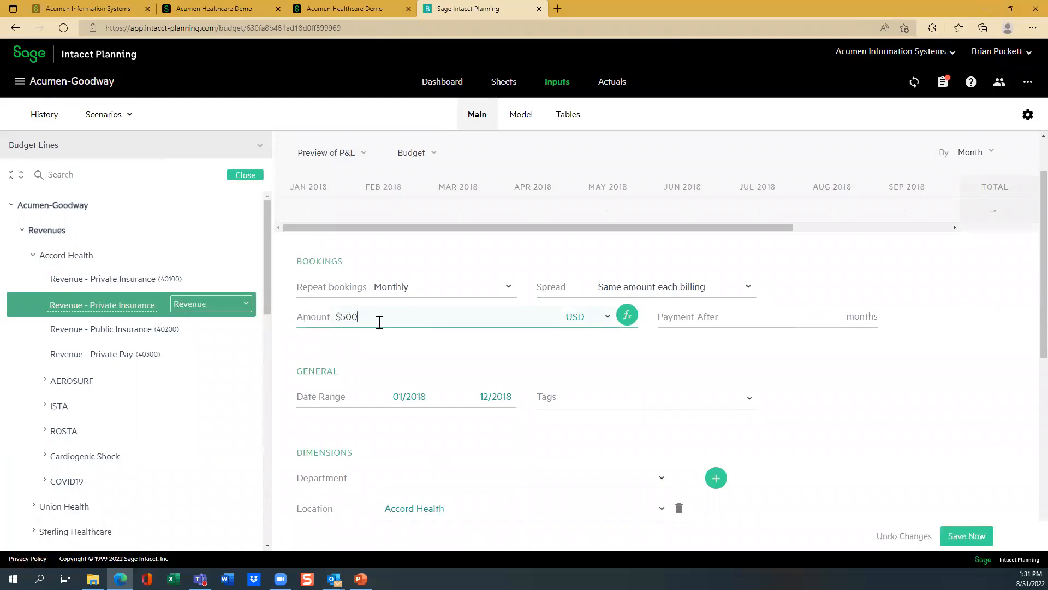
click(959, 540)
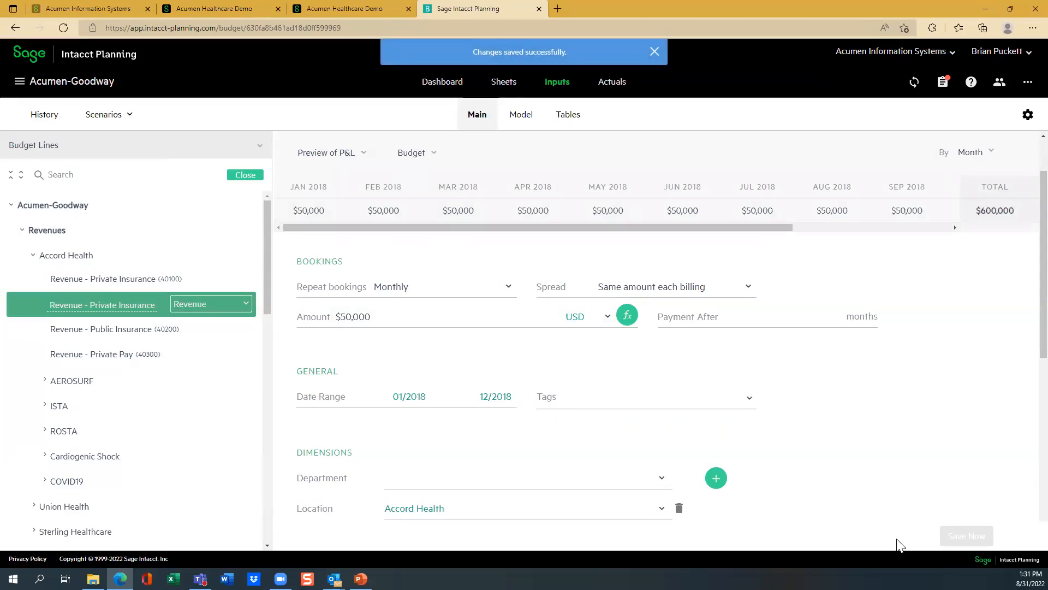
- Review the bookings of the Public Insurance (40200) and original Private Insurance (40100) revenue lines under Accord Health
click(90, 330)
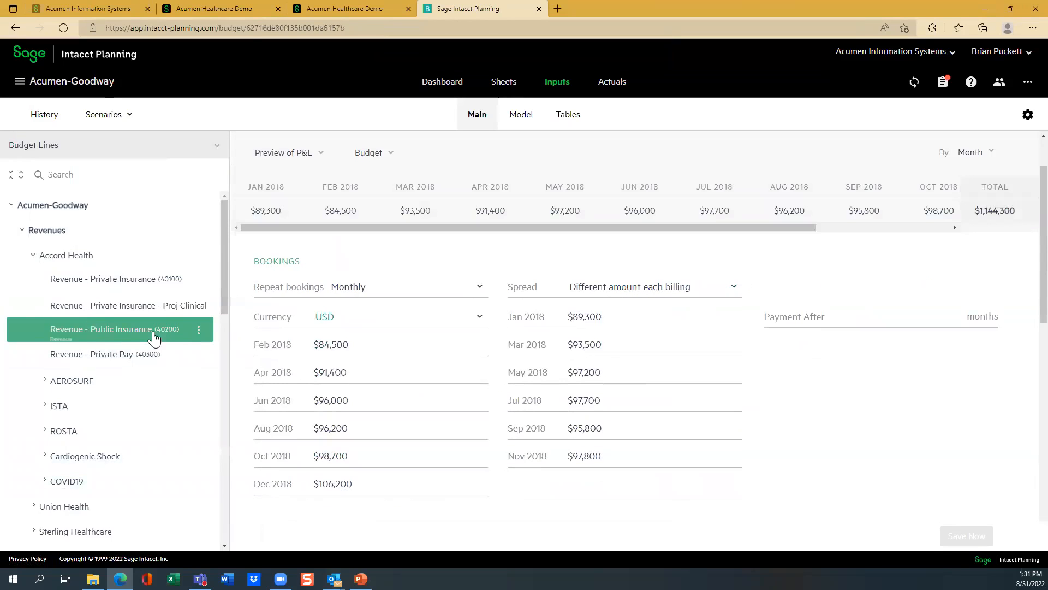
click(143, 285)
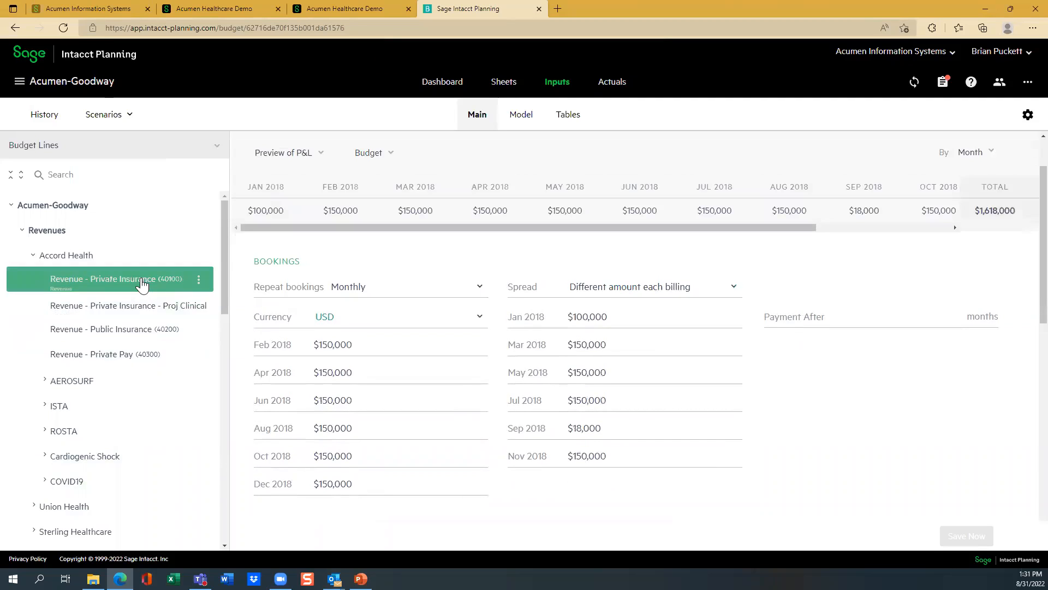
click(122, 337)
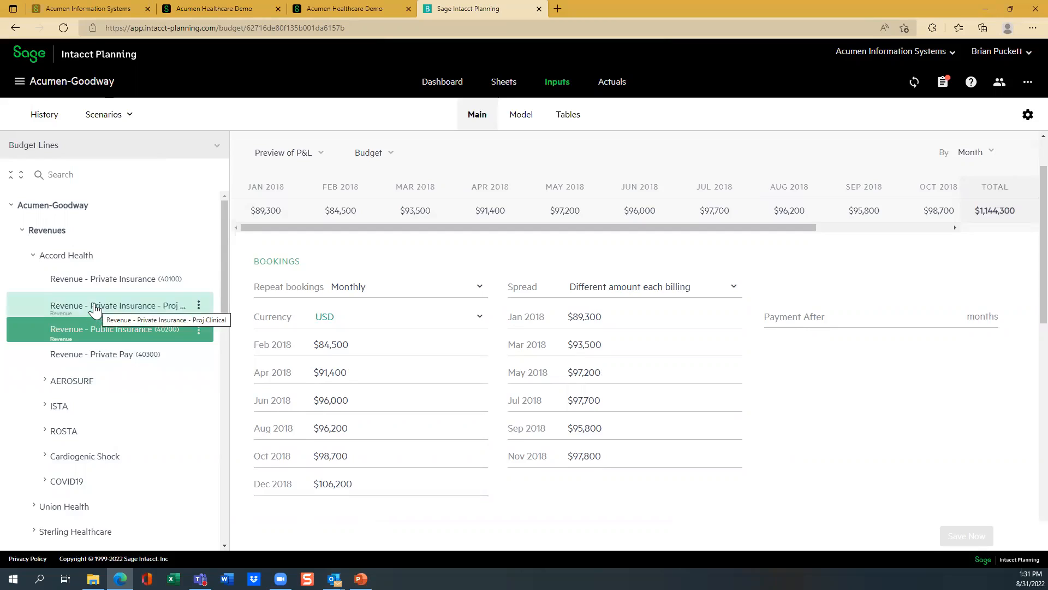
- In the actuals account mapping, add the Accord Health Revenue - Private Insurance - Proj Clinical budget line to account 40100
click(612, 88)
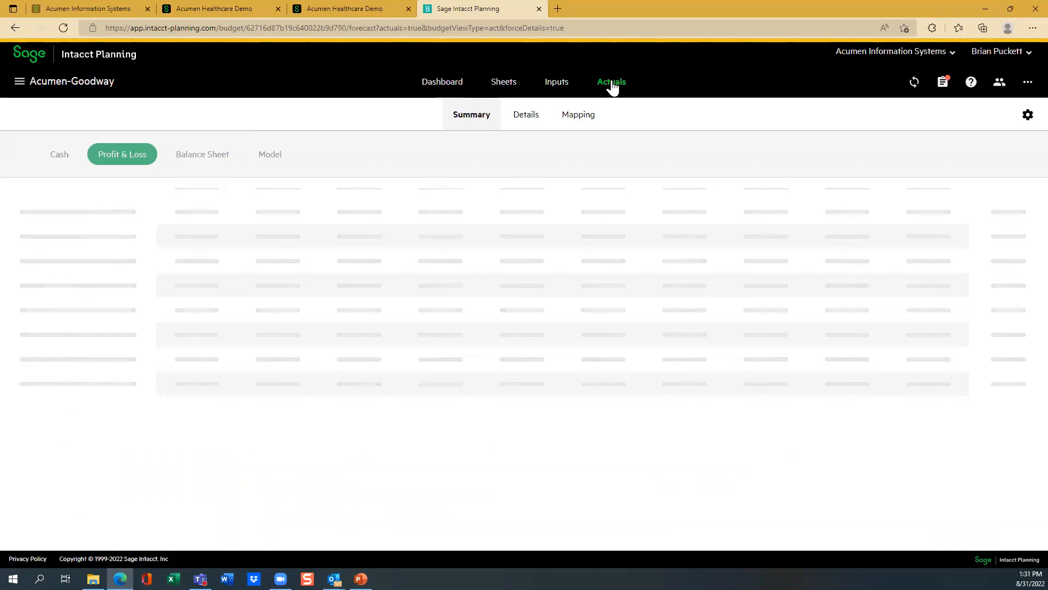
click(578, 120)
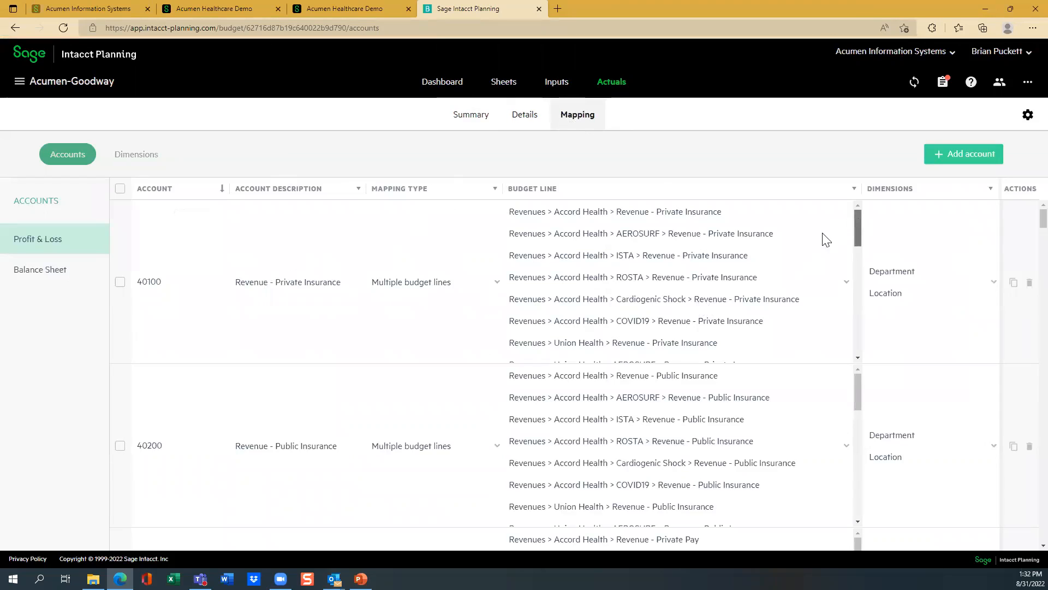
click(573, 239)
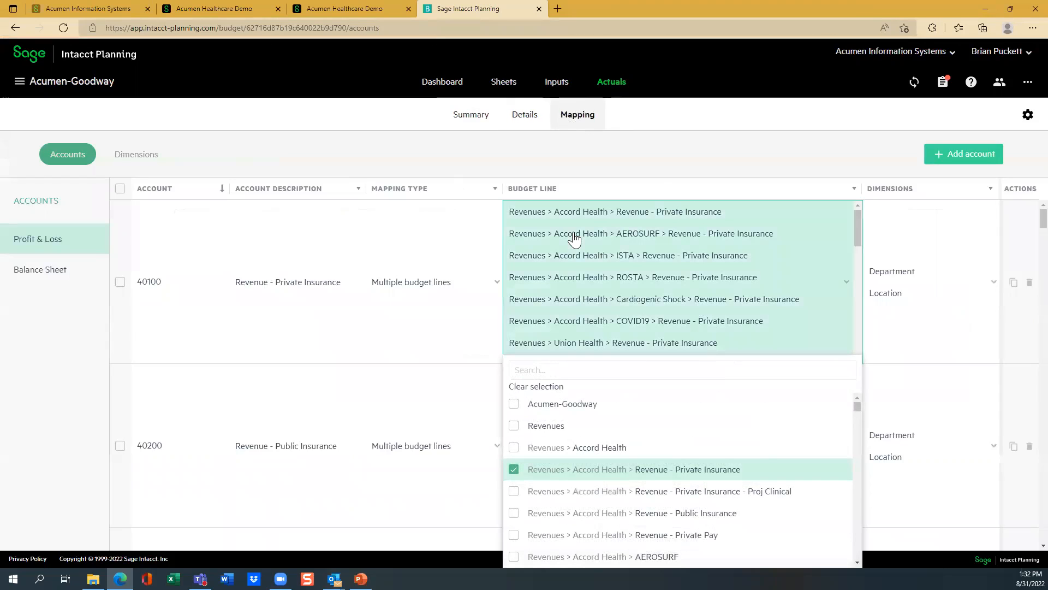
click(528, 372)
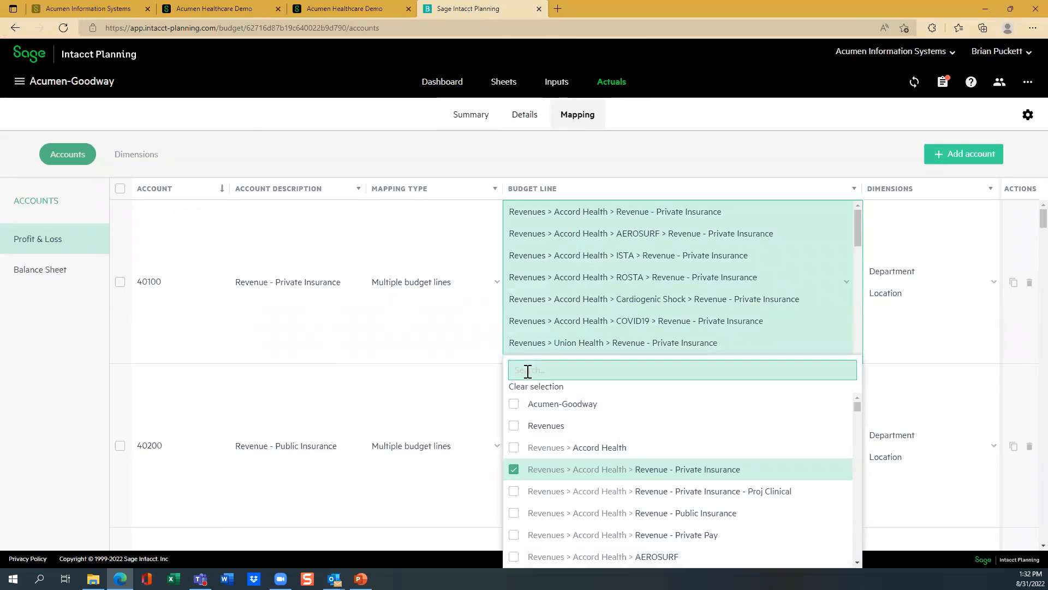
text(private)
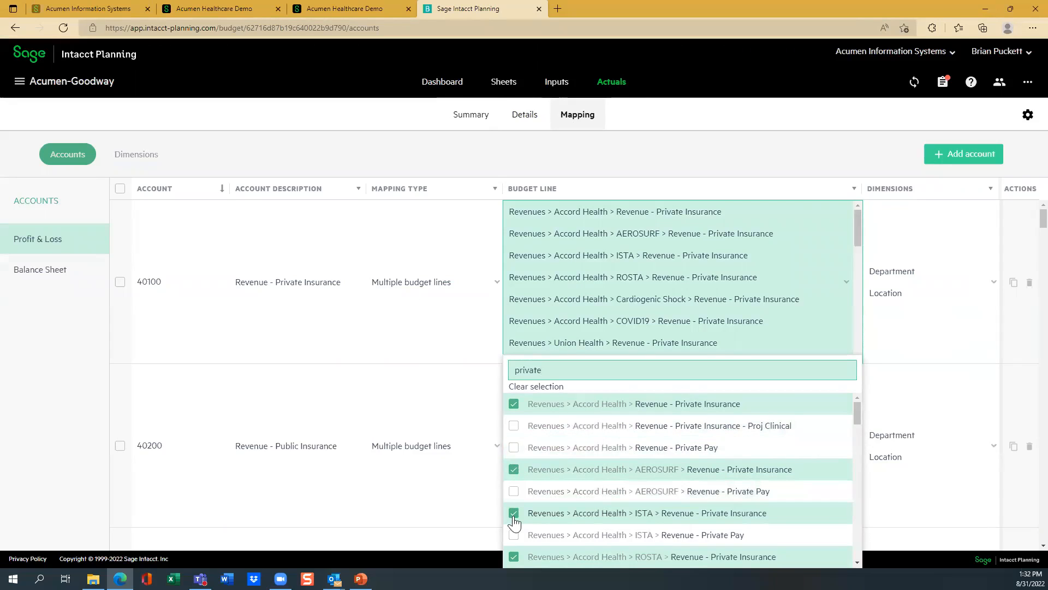
click(513, 426)
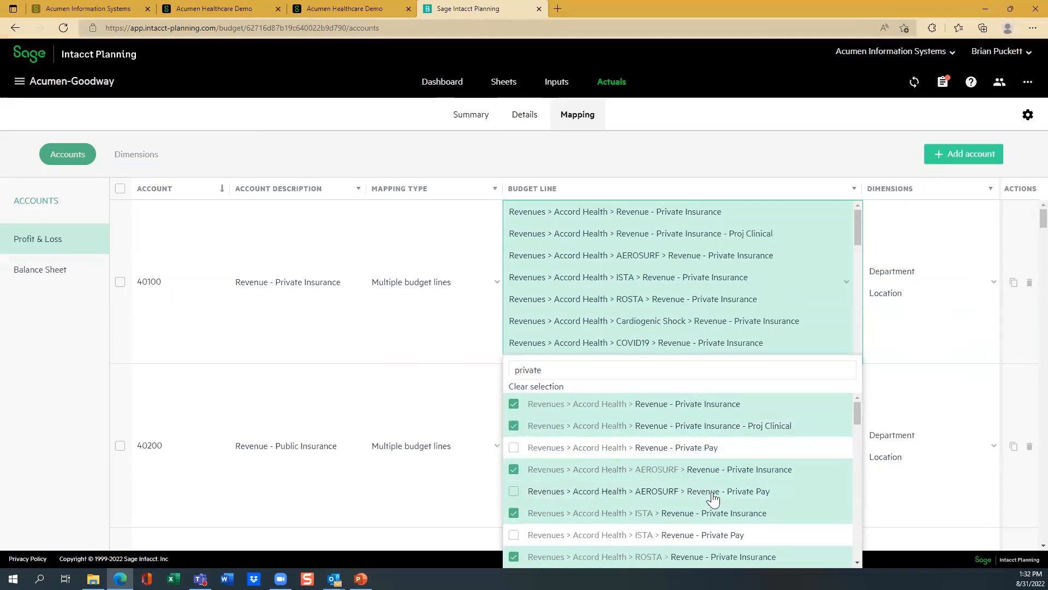
click(773, 148)
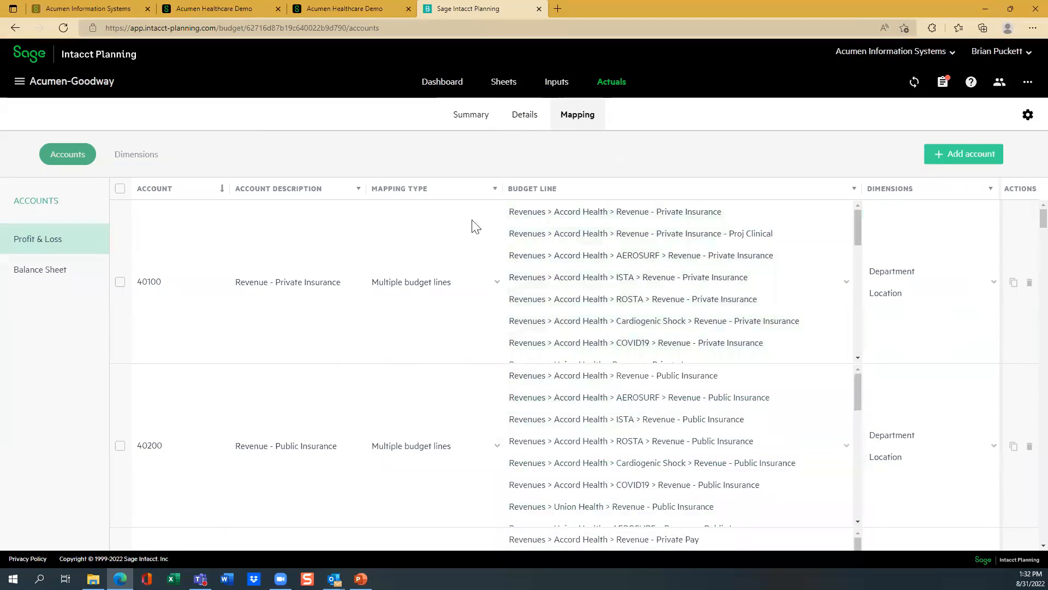
- Return to the budget inputs and open the Revenue - Private Insurance - Proj Clinical line under Accord Health
click(557, 86)
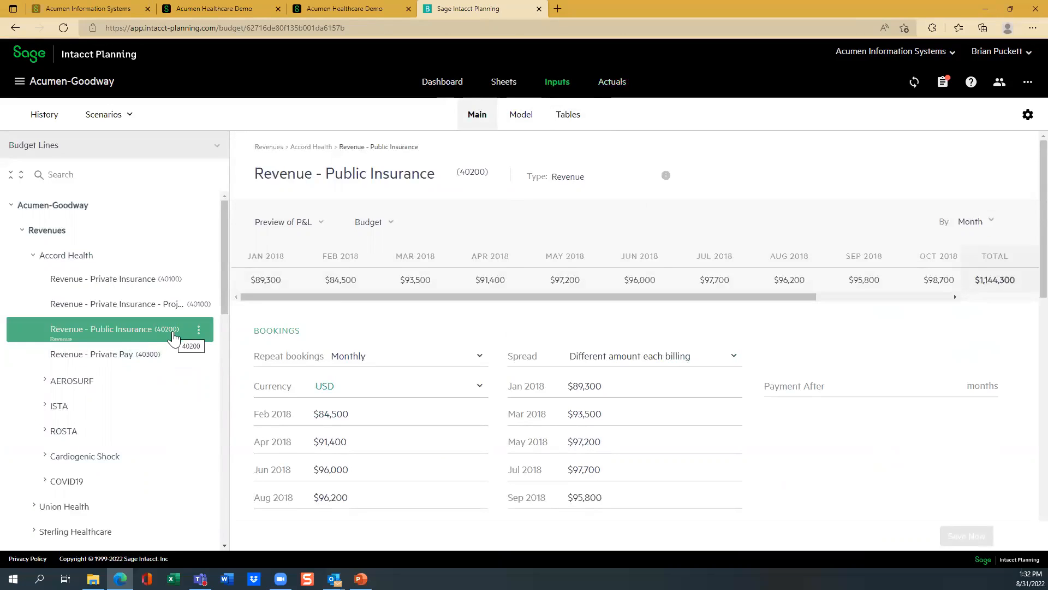
click(157, 307)
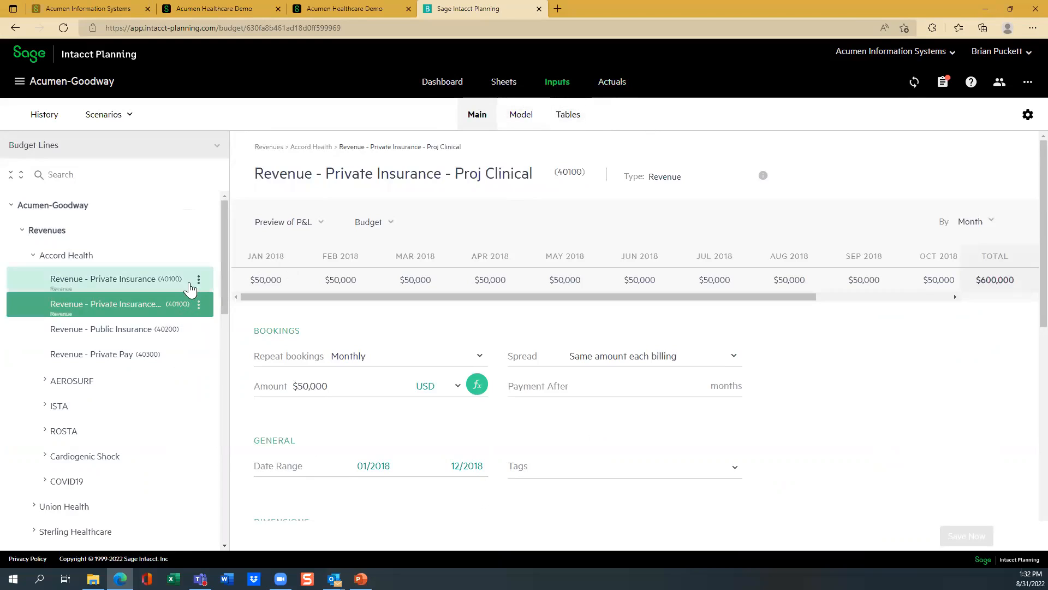
drag(223, 269, 224, 270)
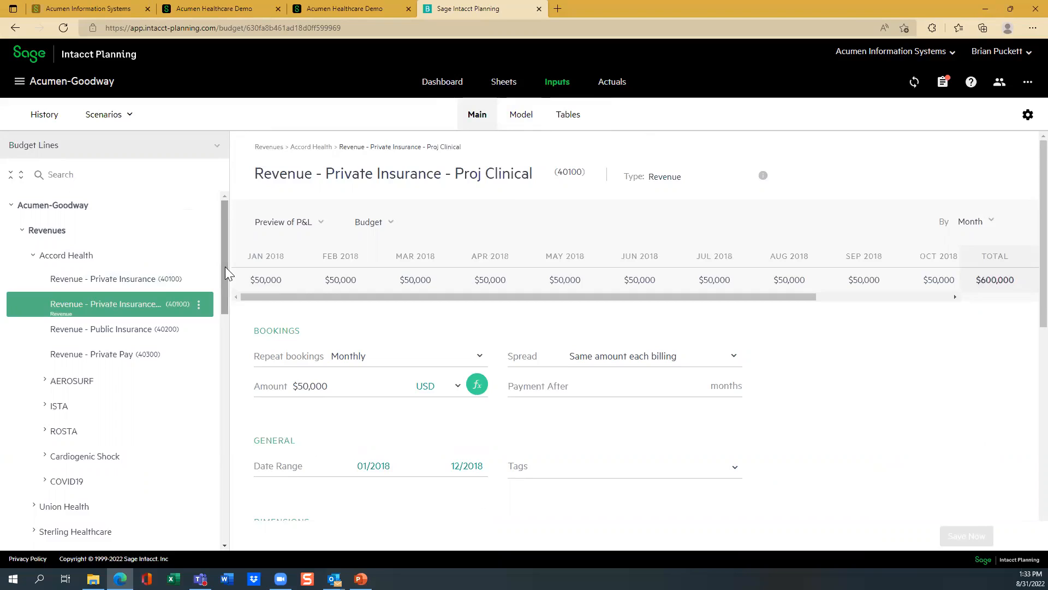
- Move the Revenue - Private Insurance - Proj Clinical line into the ISTA group of Accord Health and expand that group
click(198, 306)
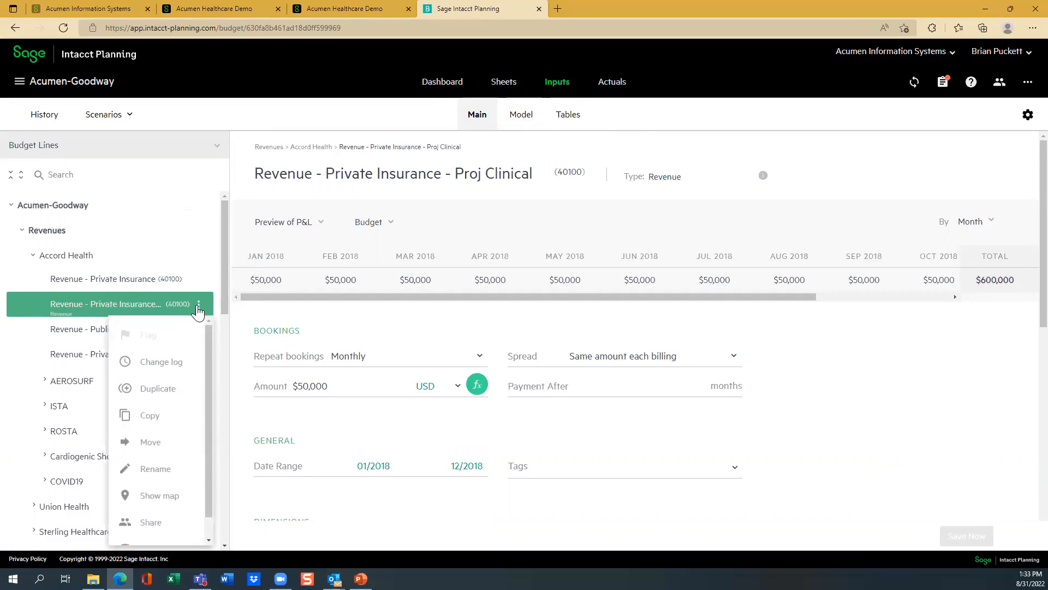
click(57, 413)
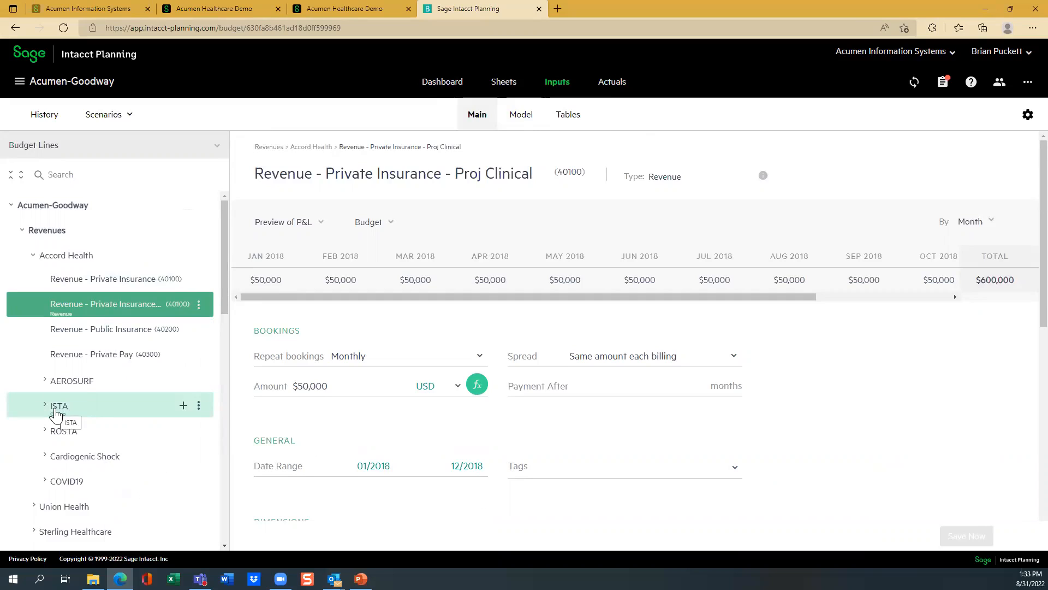
click(198, 304)
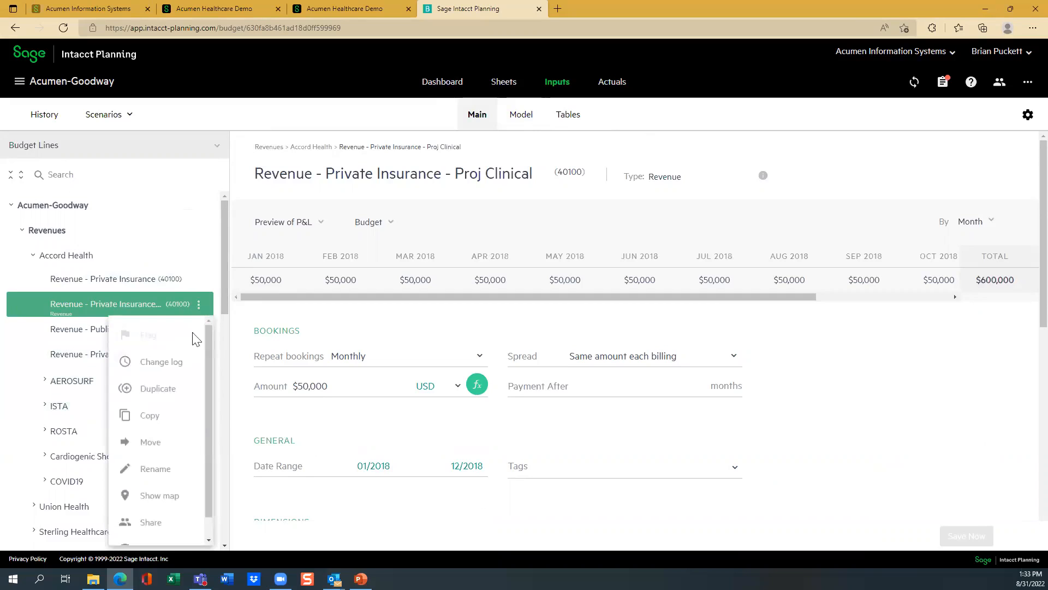
click(145, 443)
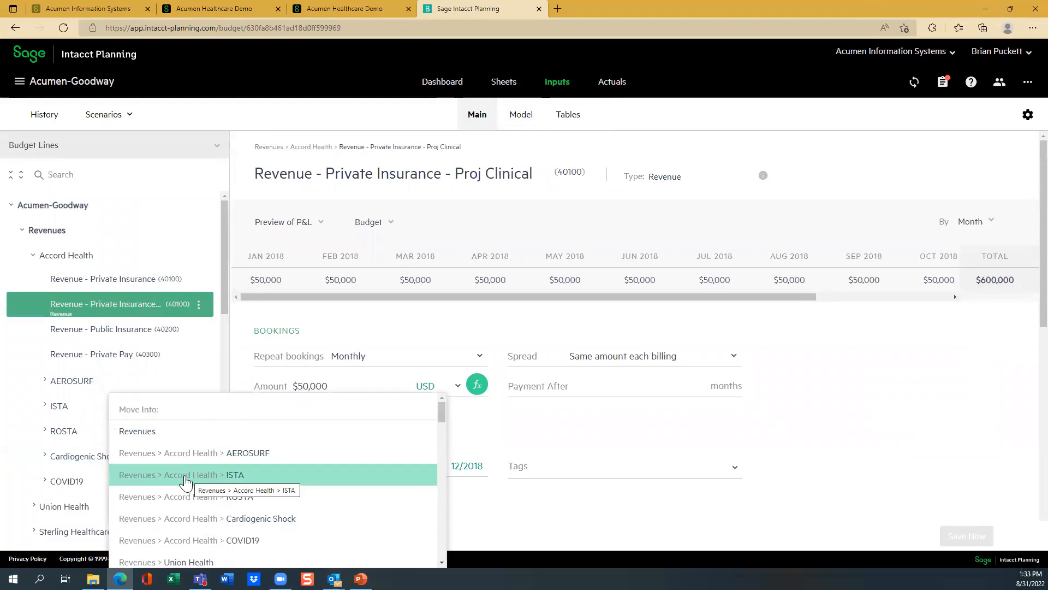
click(129, 475)
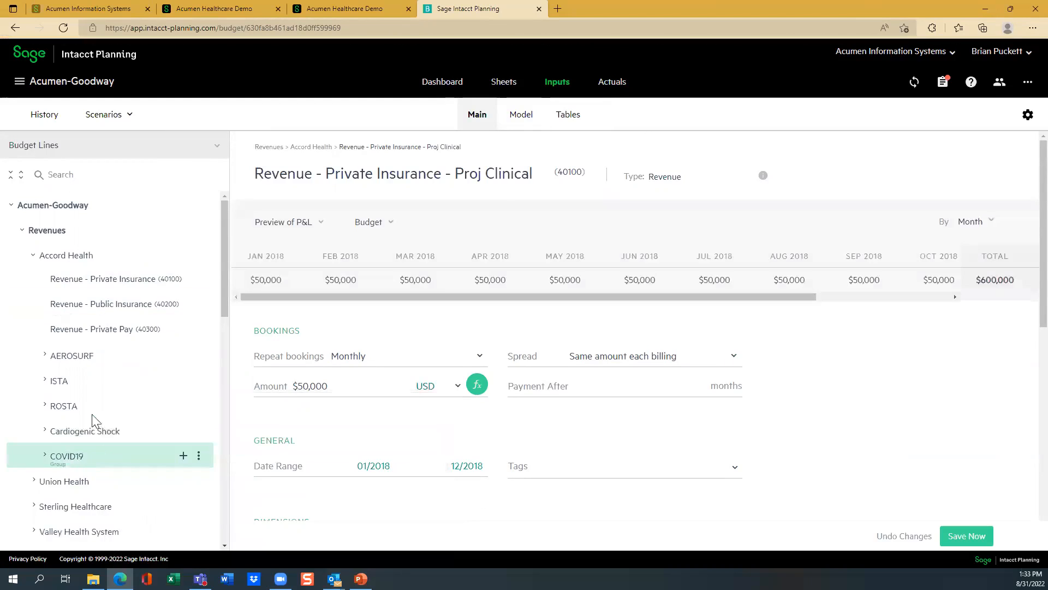
click(44, 381)
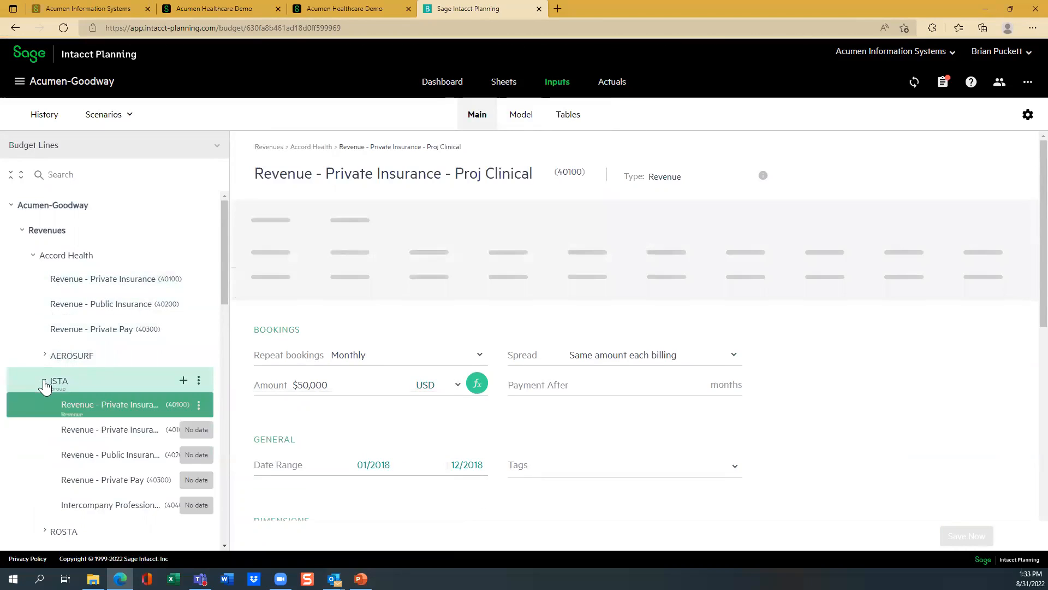
click(48, 382)
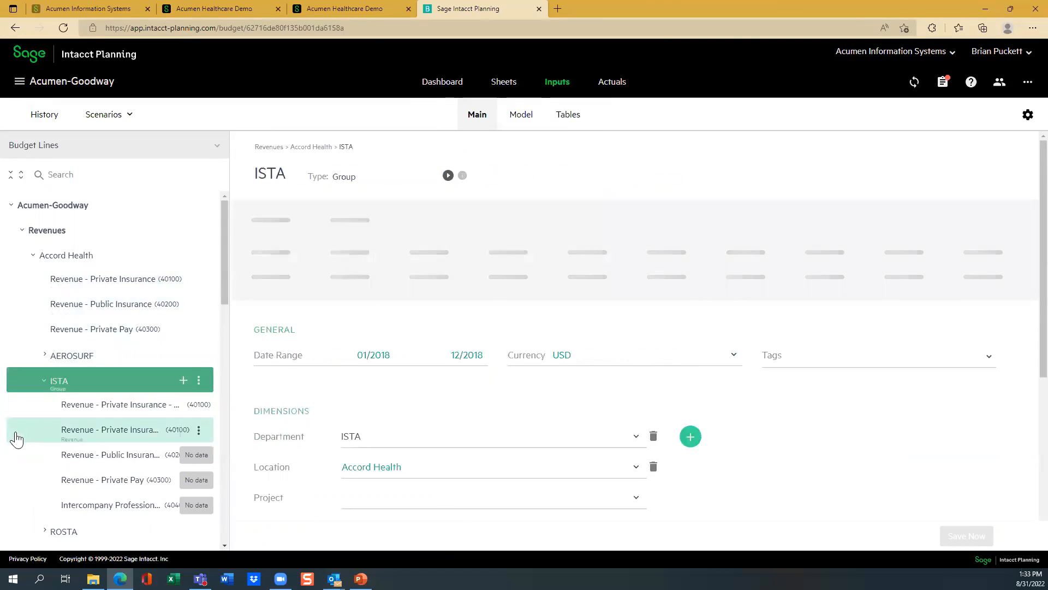
- Check ISTA's existing Private Insurance line, and review the bookings and dimensions of the moved Proj Clinical line
click(83, 433)
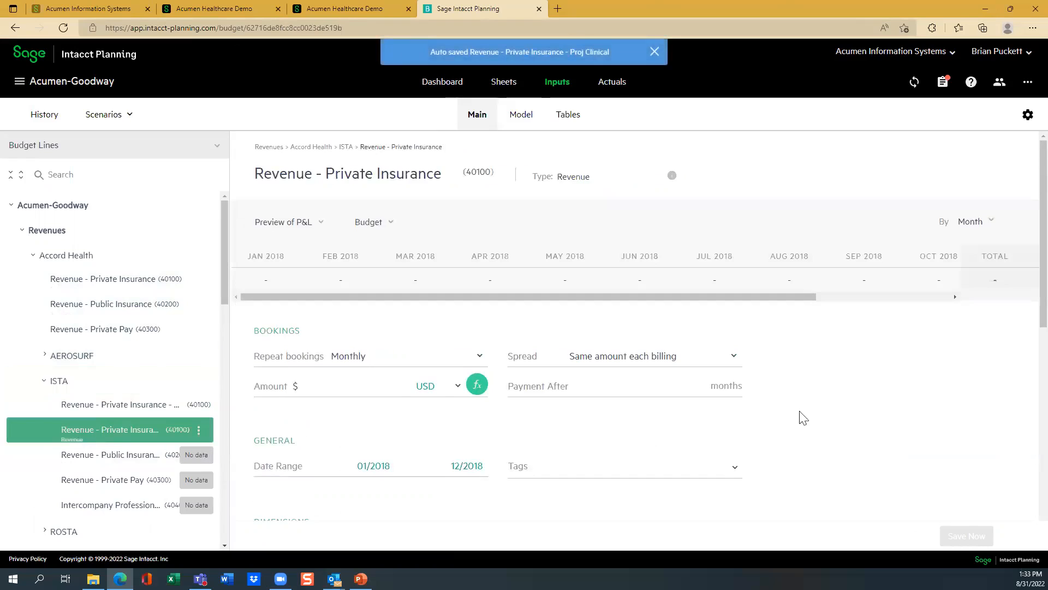
scroll(1023, 328, down, 2)
scroll(1022, 287, up, 2)
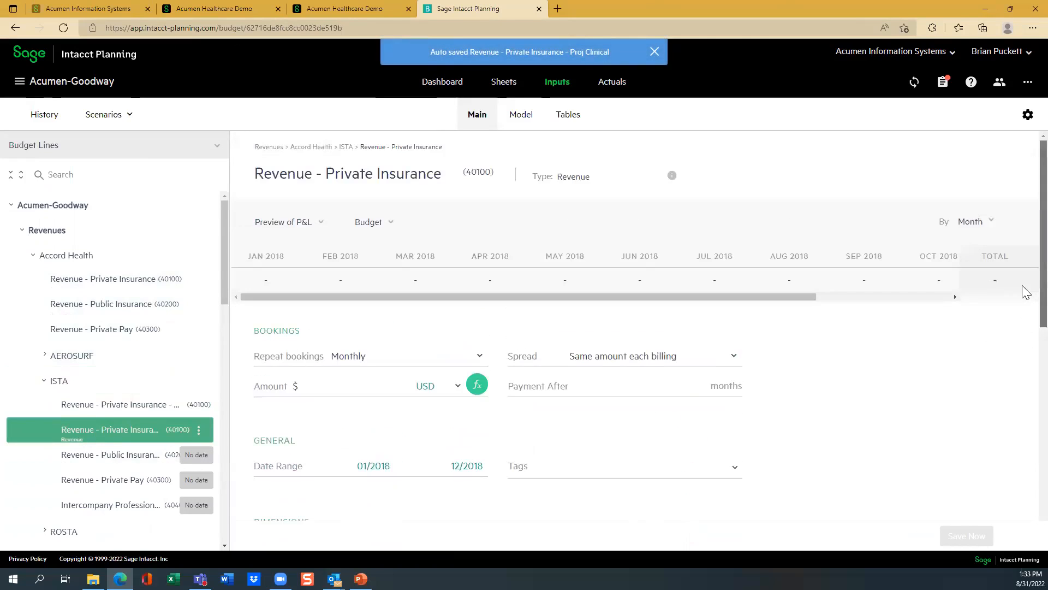
click(108, 408)
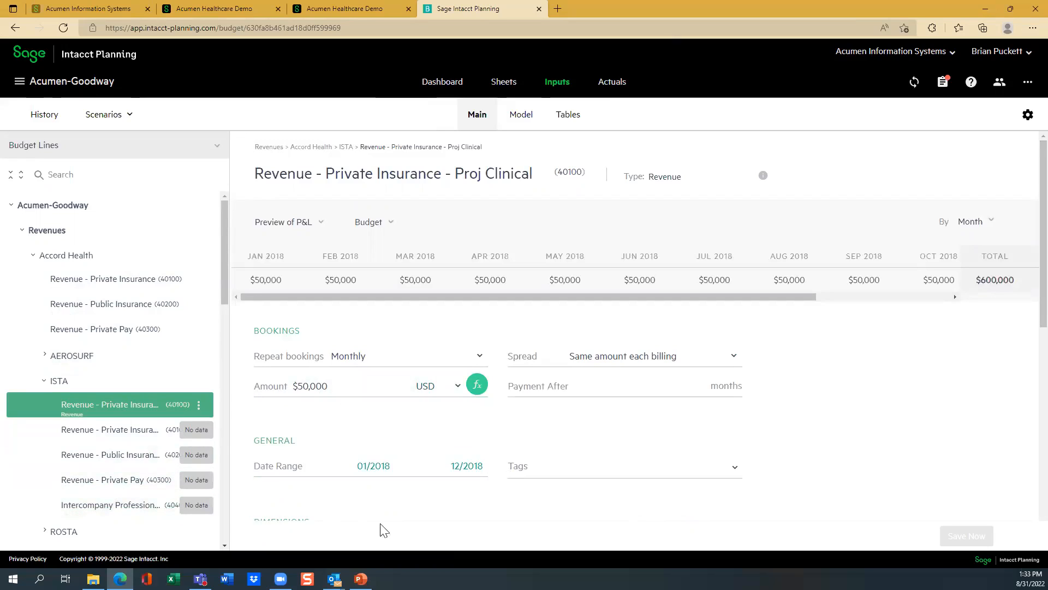
scroll(1023, 328, down, 3)
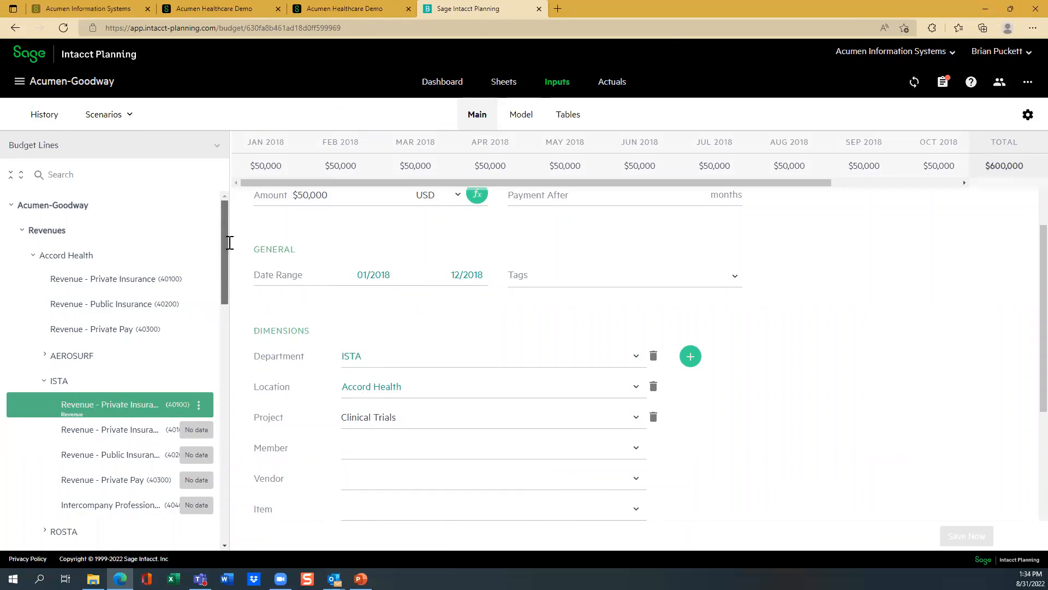
scroll(1024, 246, up, 3)
scroll(1026, 246, up, 2)
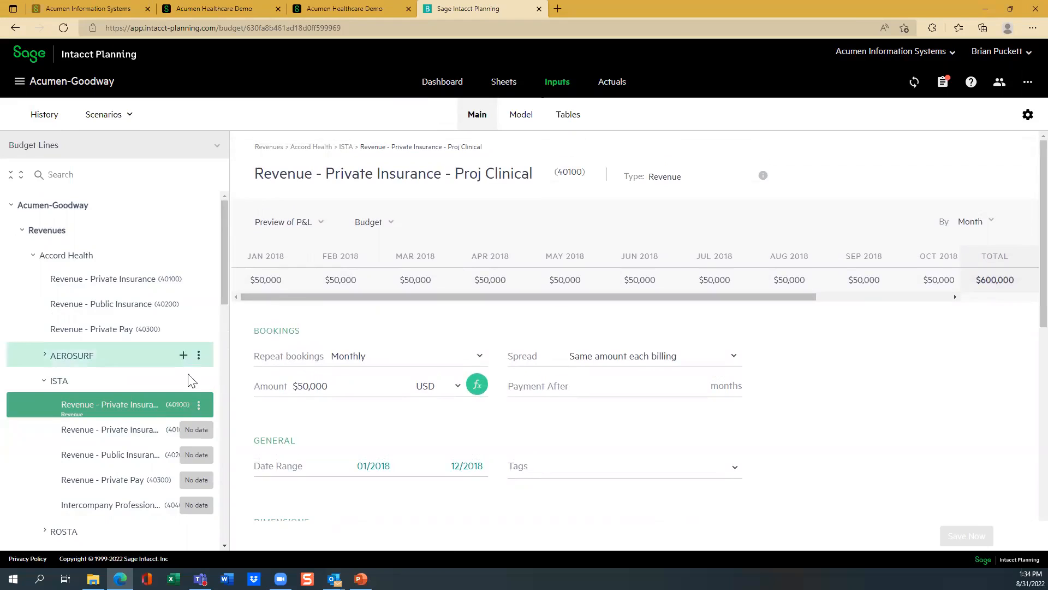
- Review the ROSTA group, the Cost of Revenues section and its COGS-Medical Supplies (50100) budget line
drag(221, 243, 233, 310)
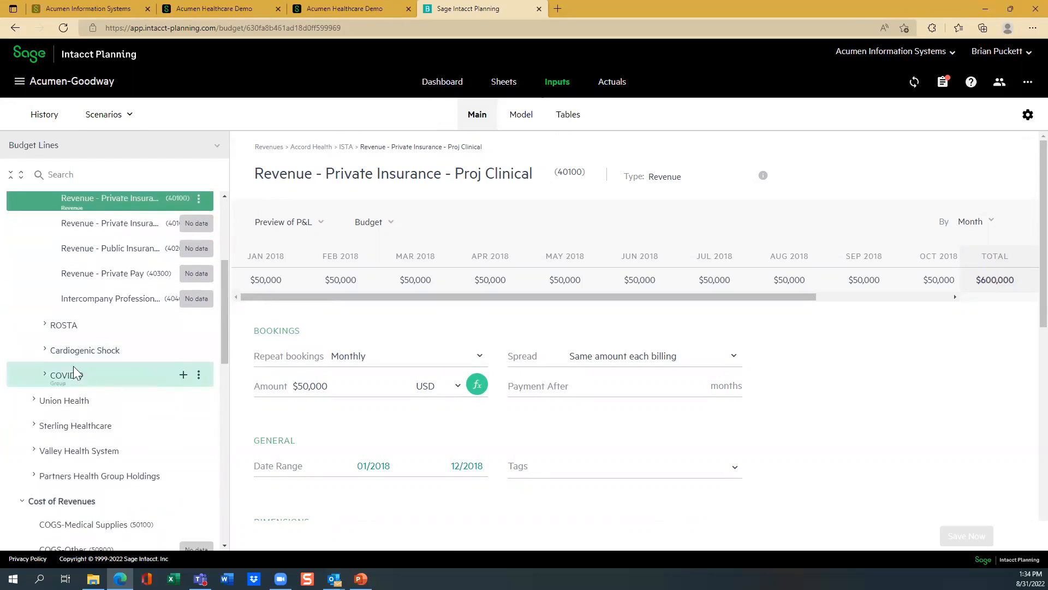
click(63, 333)
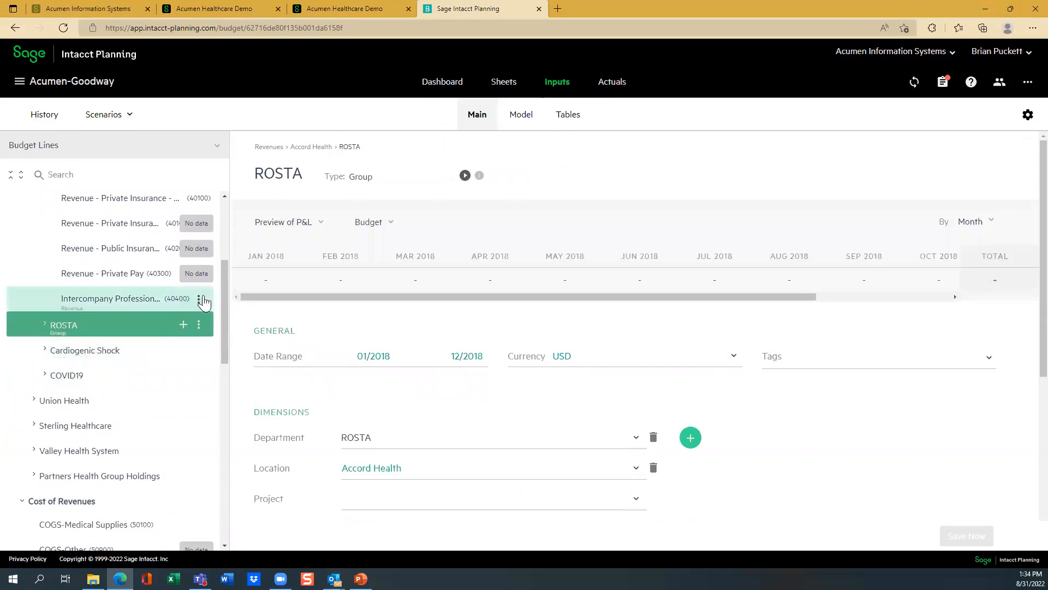
drag(228, 295, 218, 359)
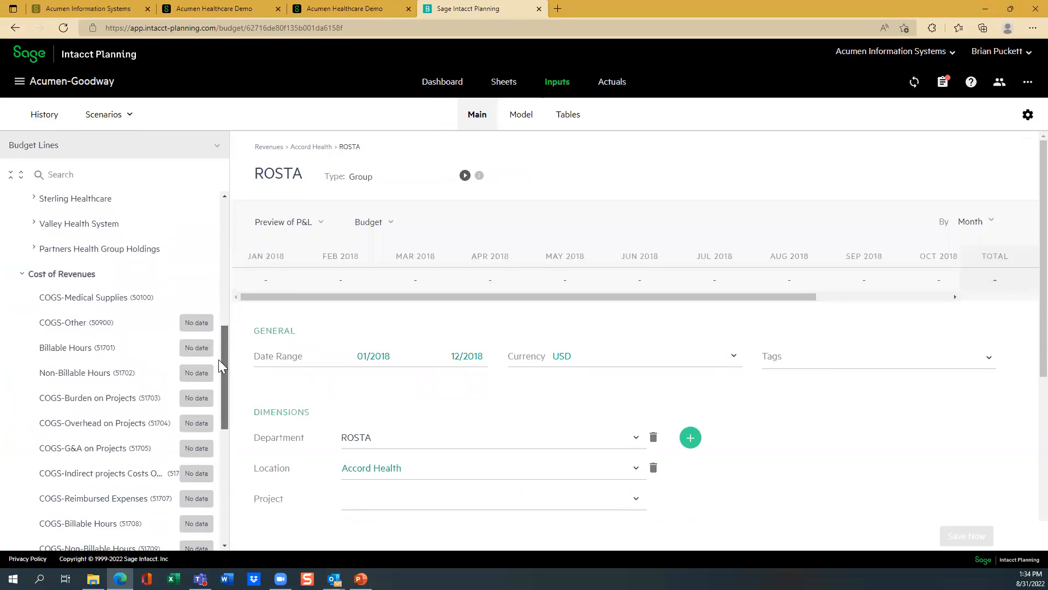
click(59, 275)
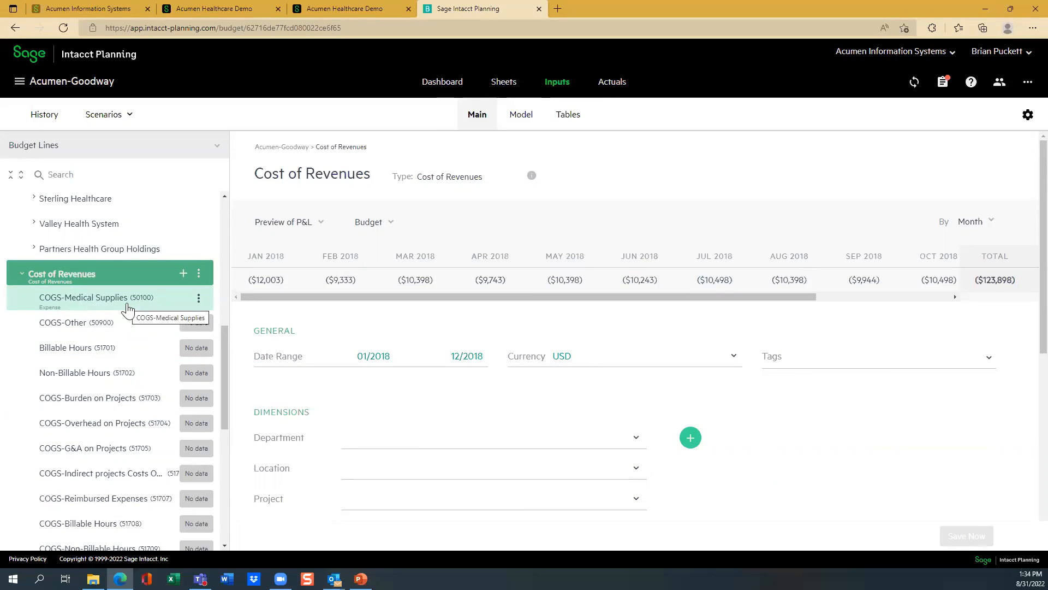
mouse_move(224, 337)
mouse_down()
mouse_move(227, 423)
mouse_move(241, 342)
mouse_up()
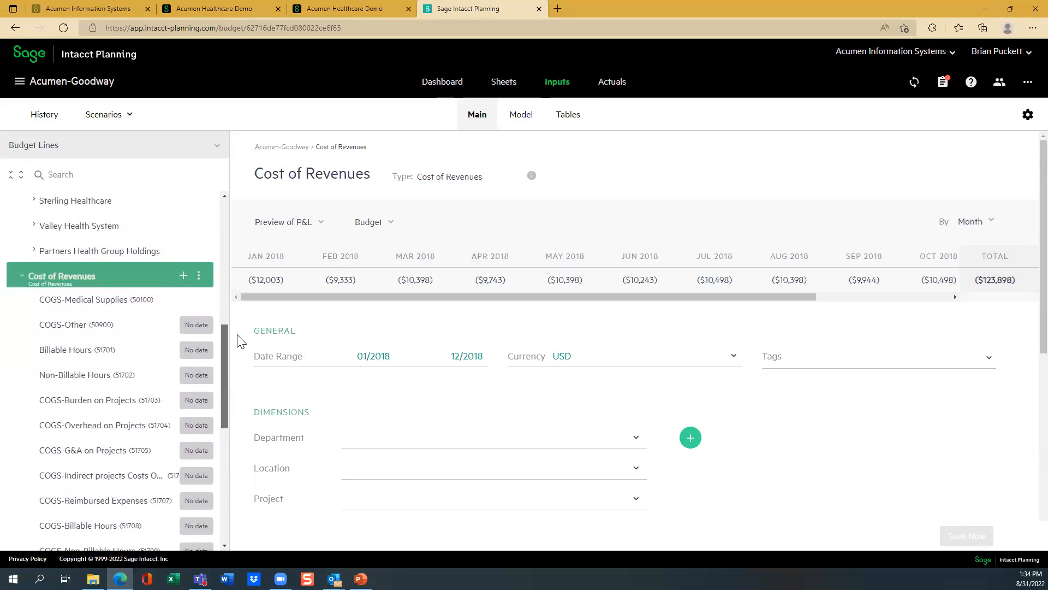
click(100, 306)
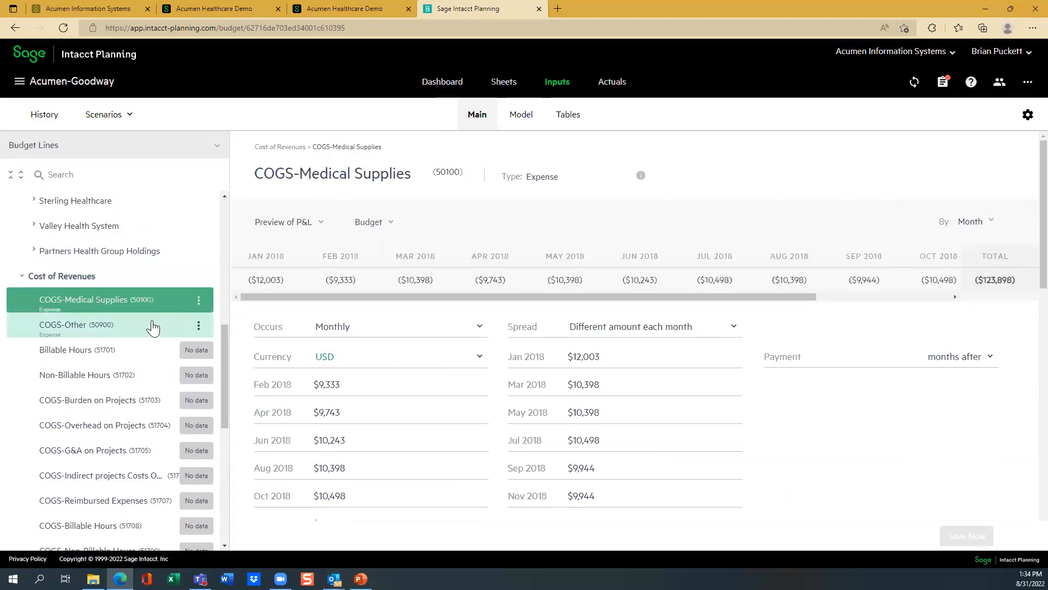
- Enter a $100,000 amount on the COGS-Other (50900) line, save it, and return to COGS-Medical Supplies
click(72, 331)
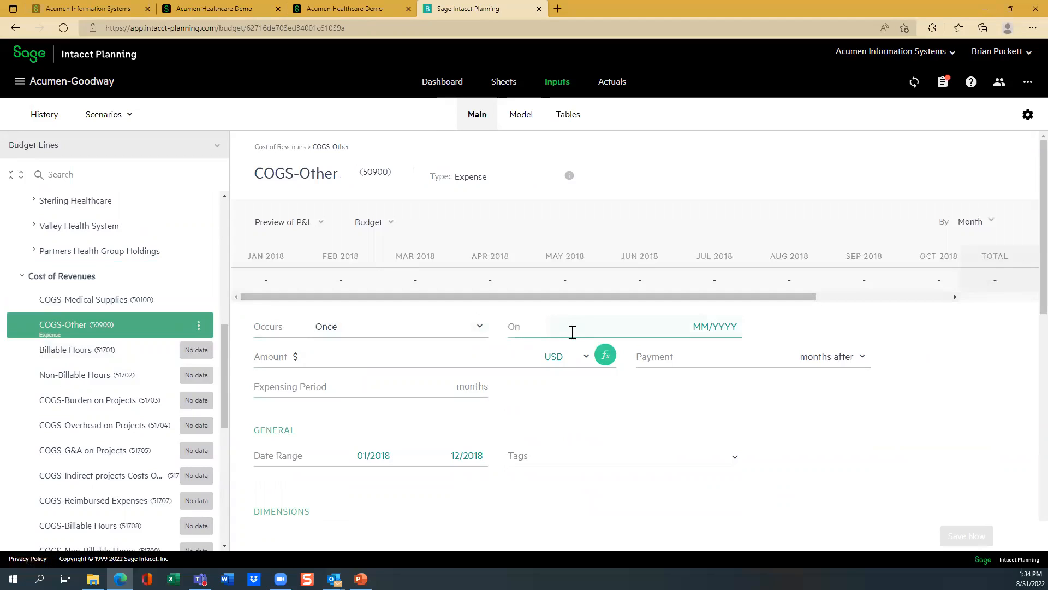
click(360, 351)
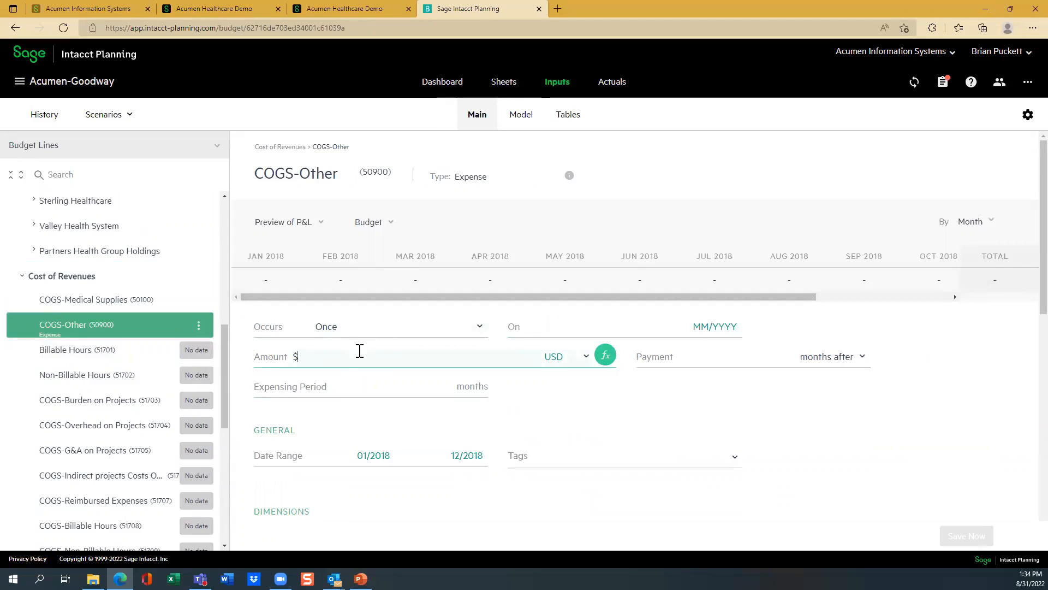
text(100,000)
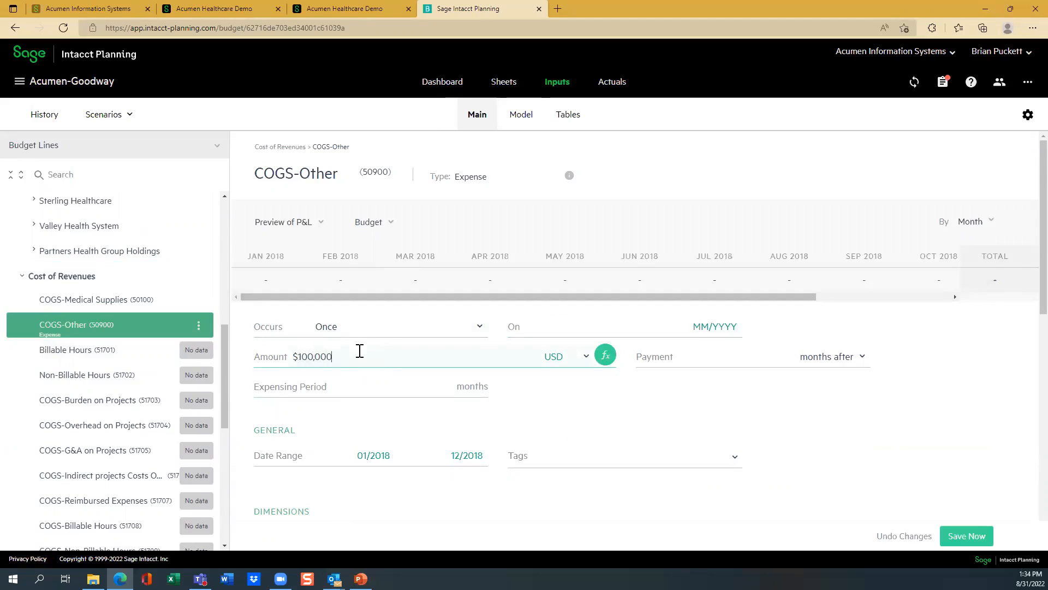
key(Tab)
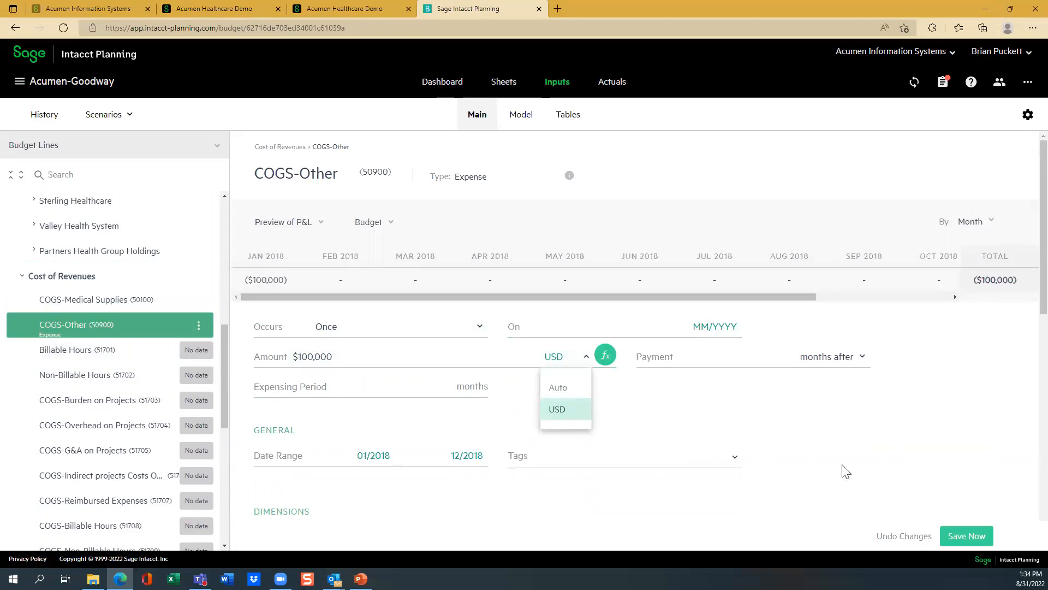
click(962, 541)
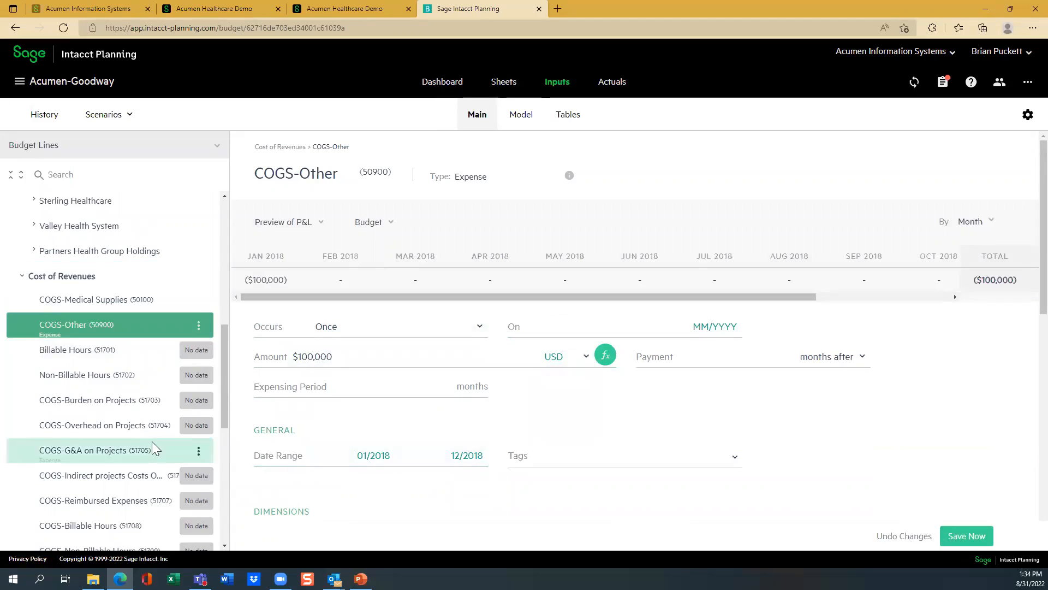
click(80, 301)
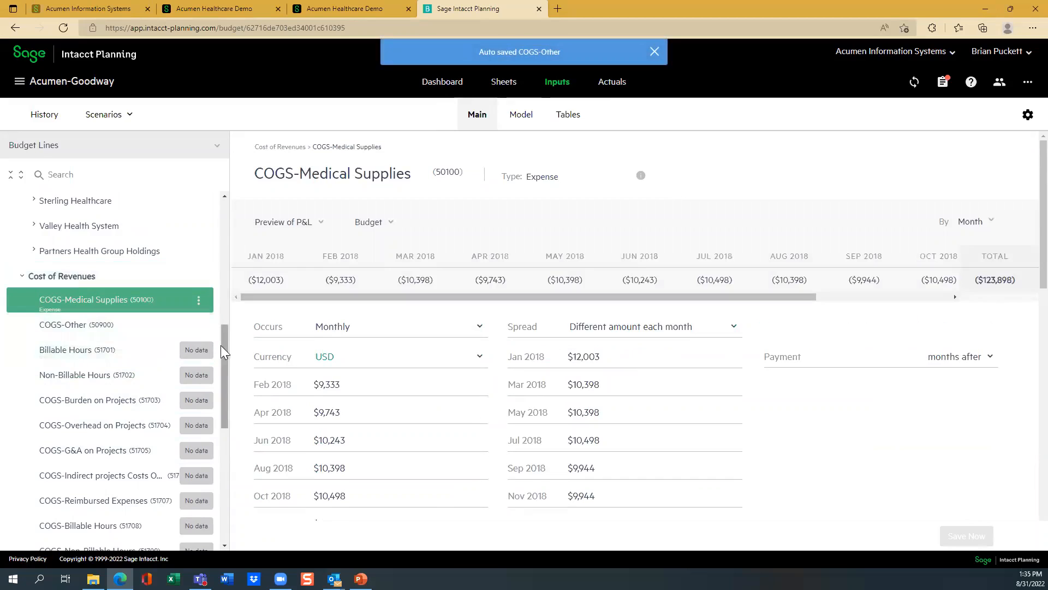
- Collapse Cost of Revenues and expand Accord Health's AEROSURF group in Operational Expenses down to its Salary & Wages employees
click(24, 281)
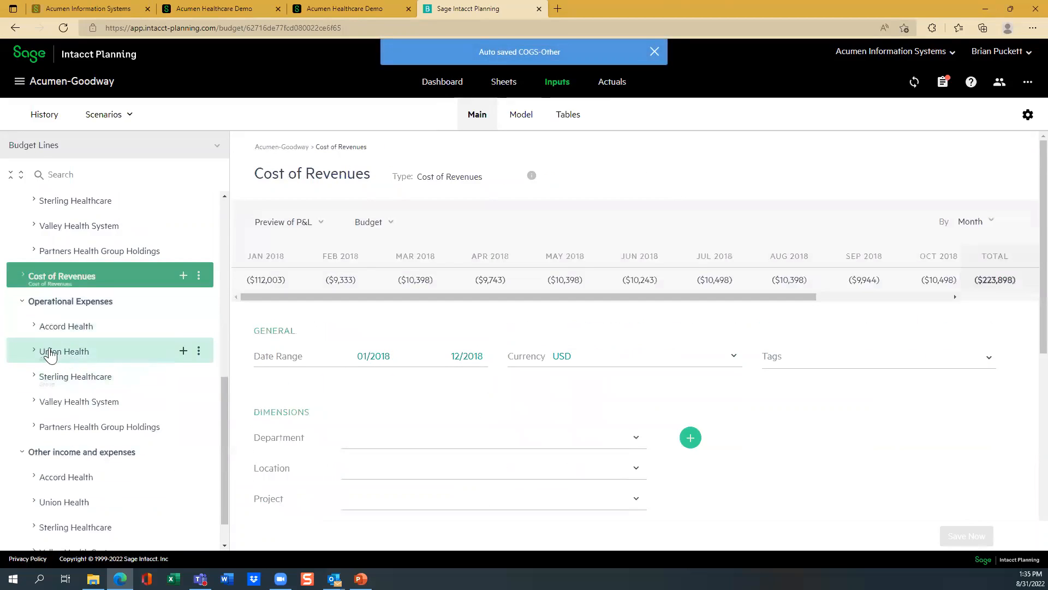
click(33, 330)
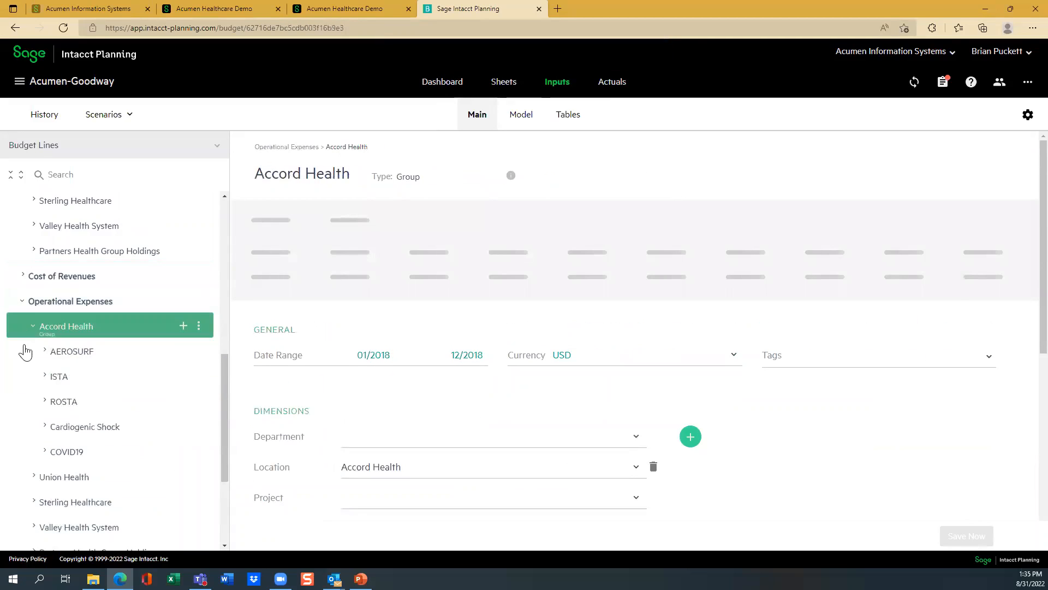
click(42, 356)
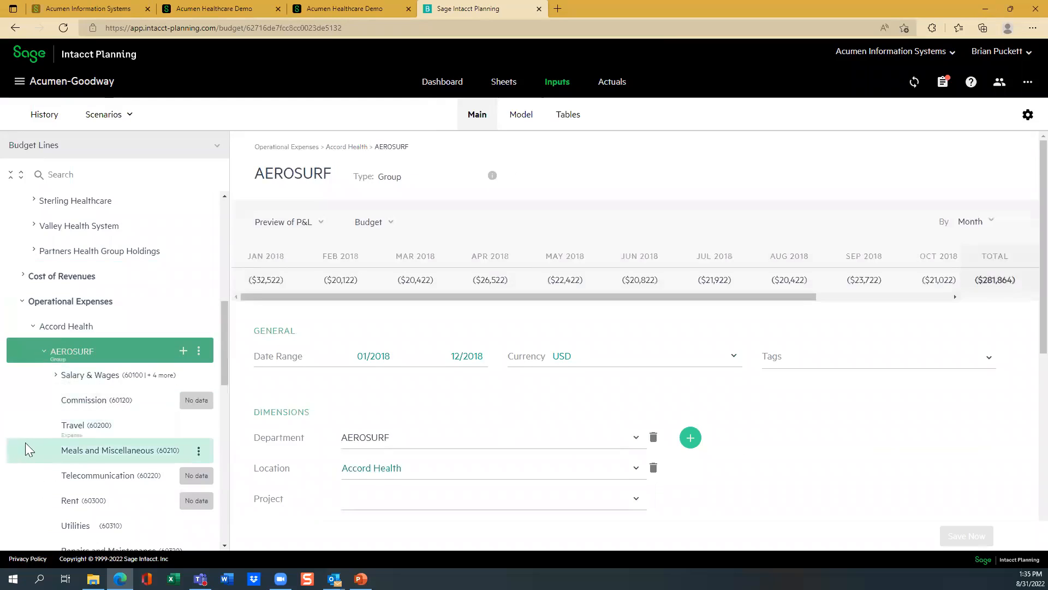
drag(223, 337, 220, 360)
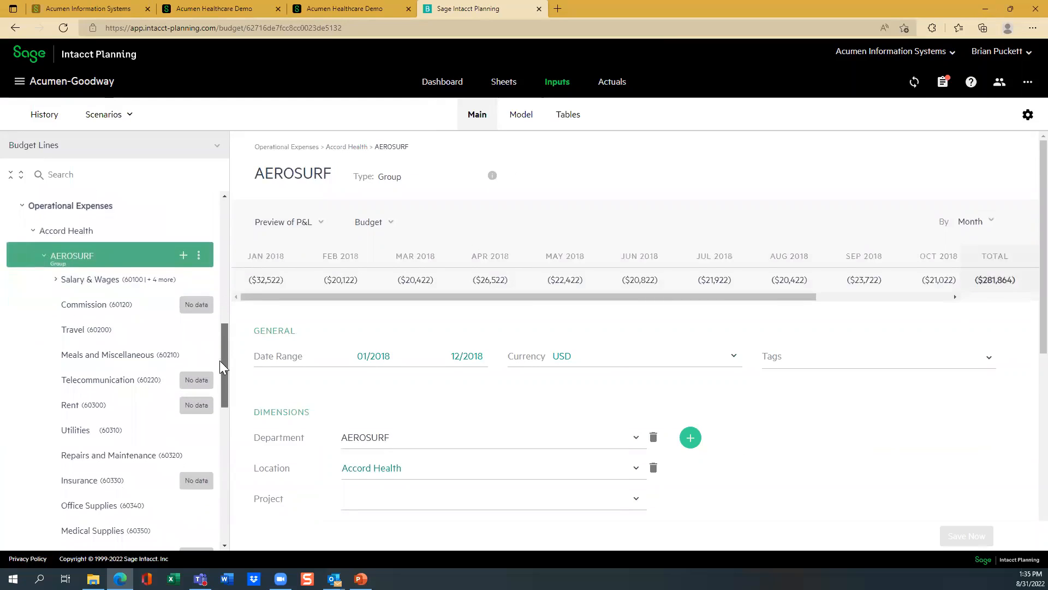
click(54, 280)
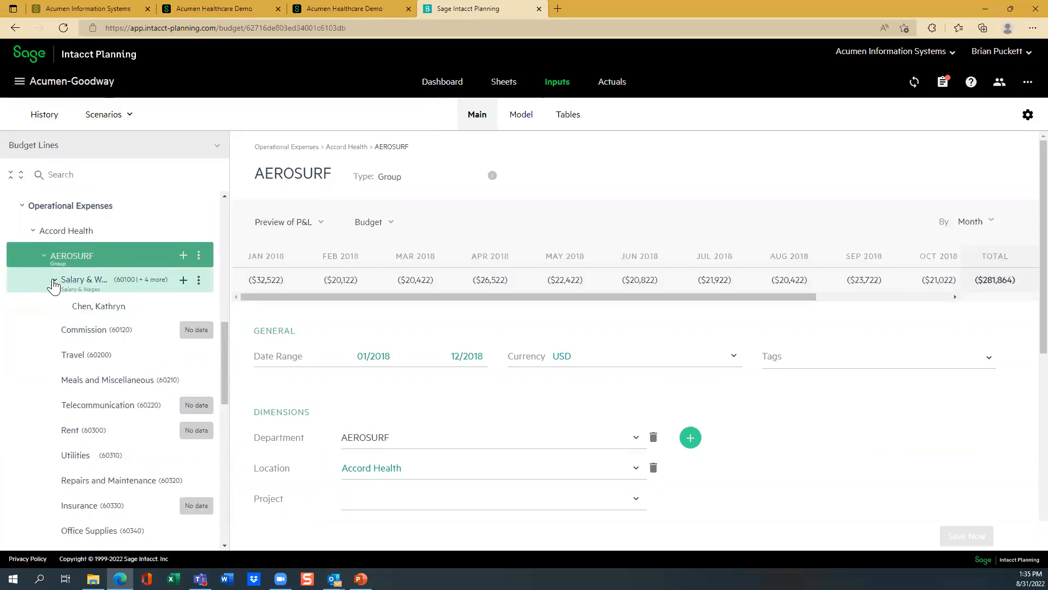
- Duplicate the planning browser tab, view the actuals transaction details in the copy, and open the budget inputs' Employees table
right_click(482, 8)
click(508, 75)
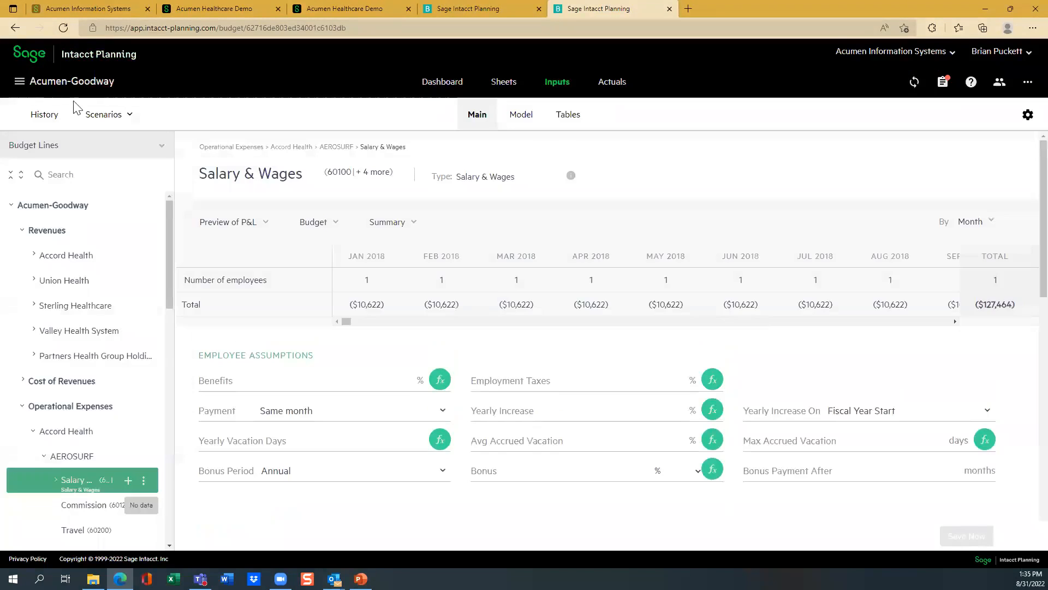
click(627, 85)
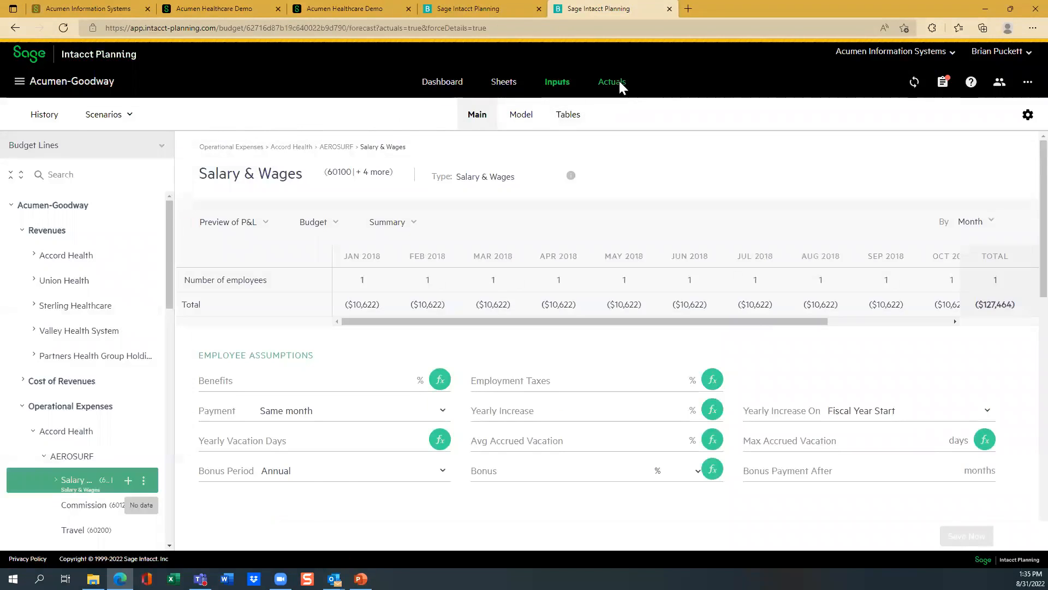
click(523, 120)
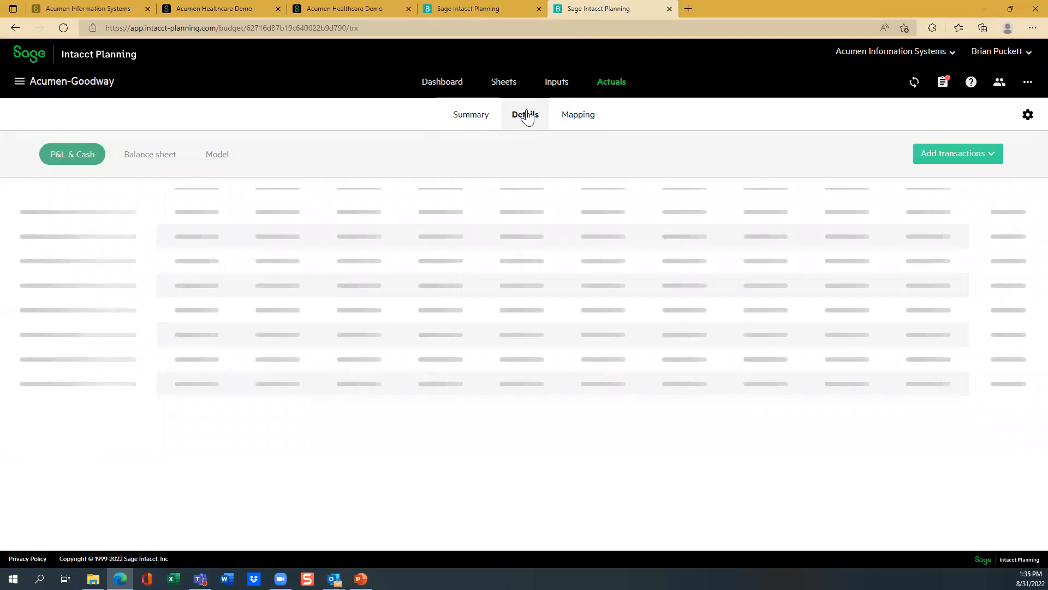
click(550, 86)
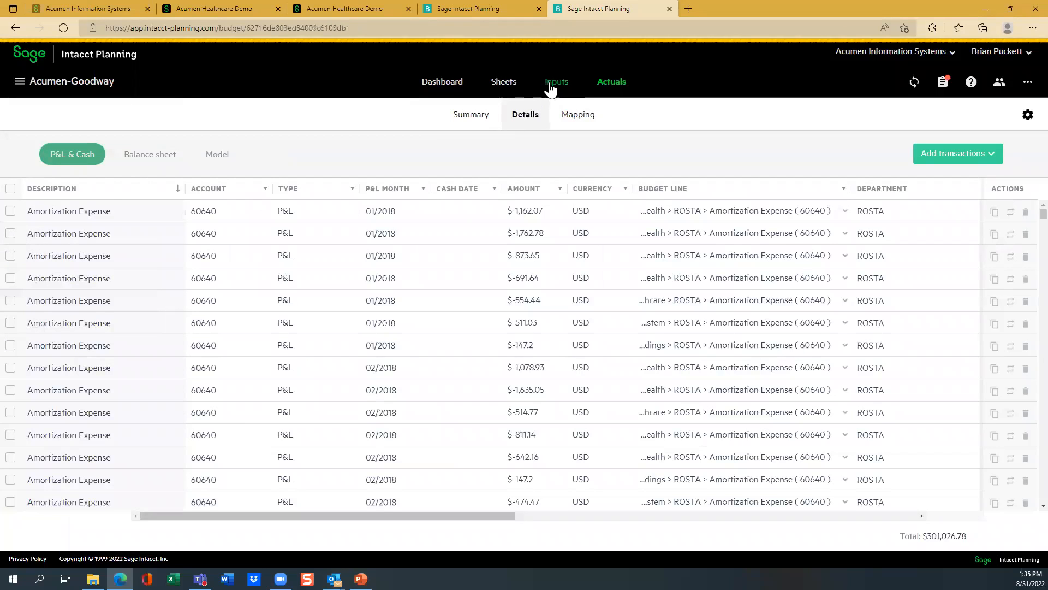
click(565, 116)
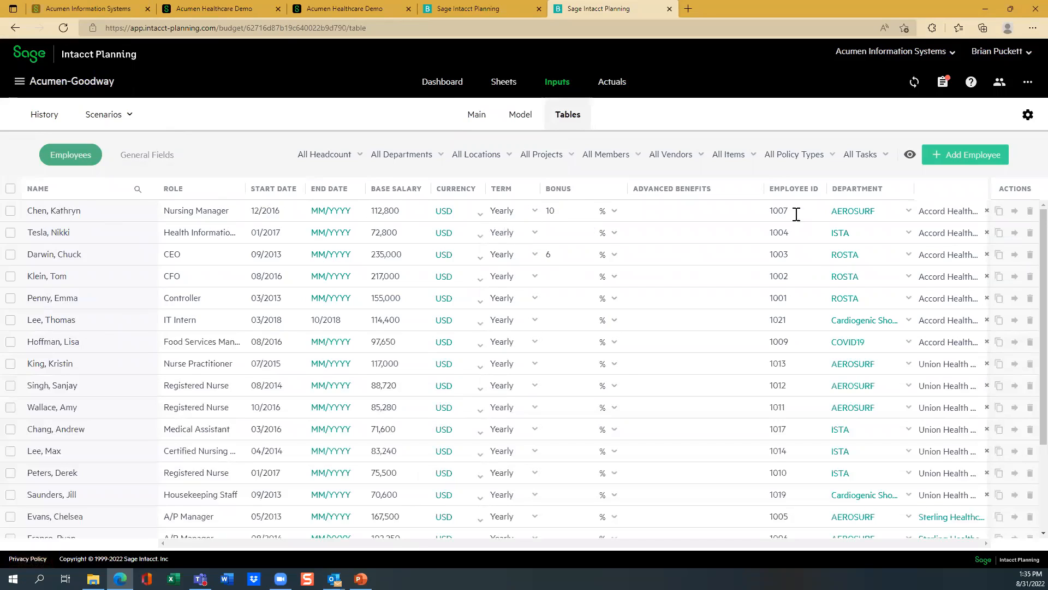
- Review the Employees table, checking the first employee's ID and looking through the full staff list
click(776, 213)
drag(776, 214, 783, 215)
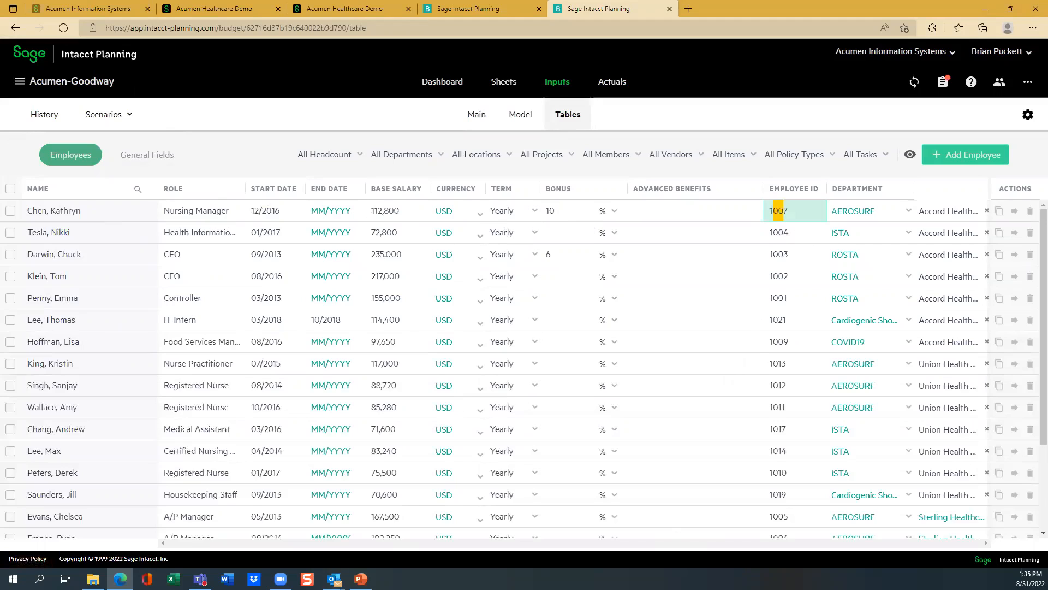
click(139, 545)
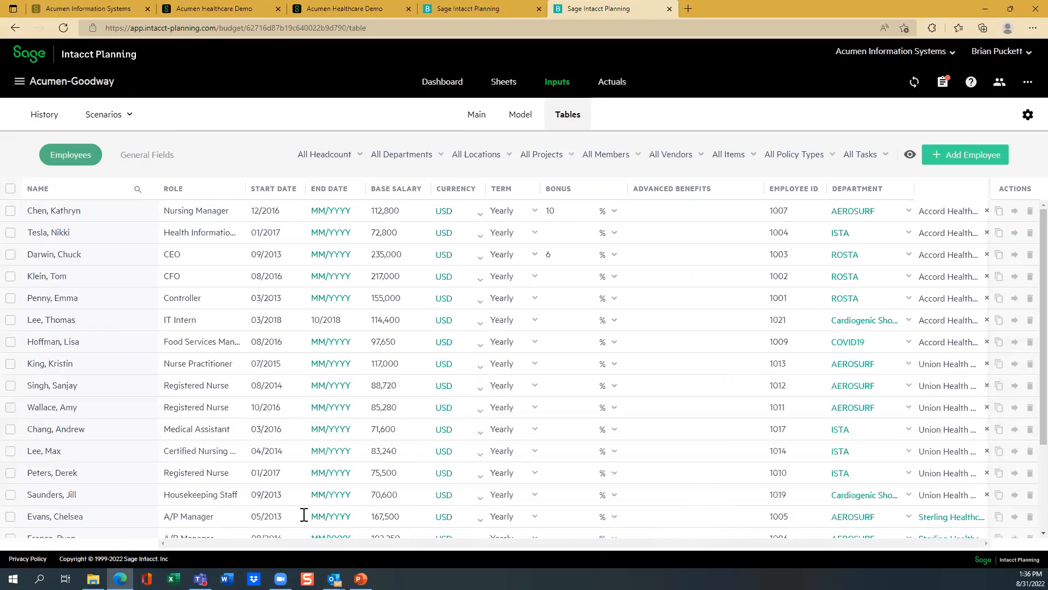
scroll(1022, 245, down, 3)
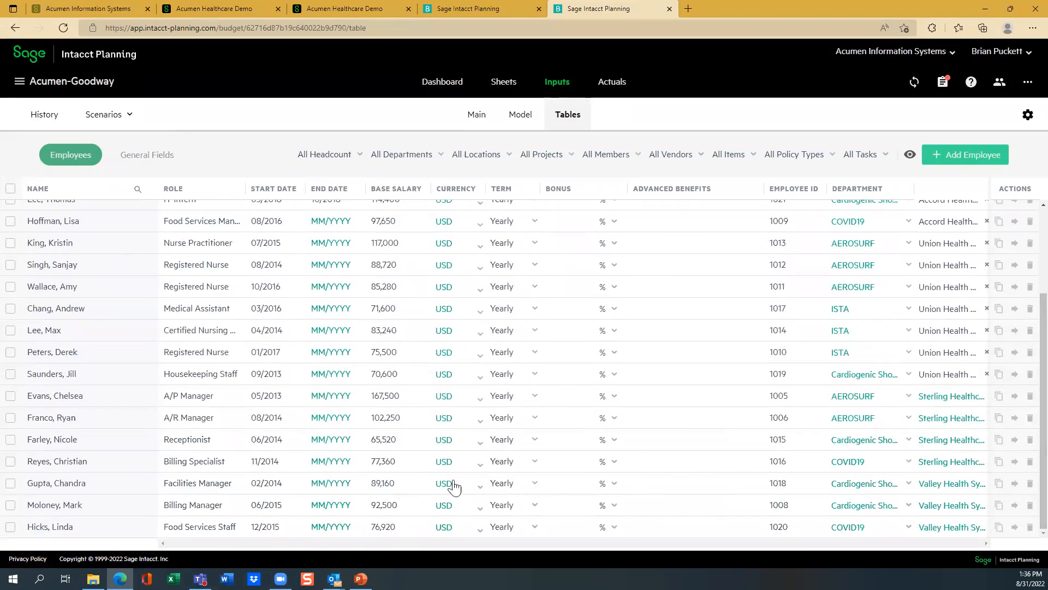
scroll(1022, 346, up, 3)
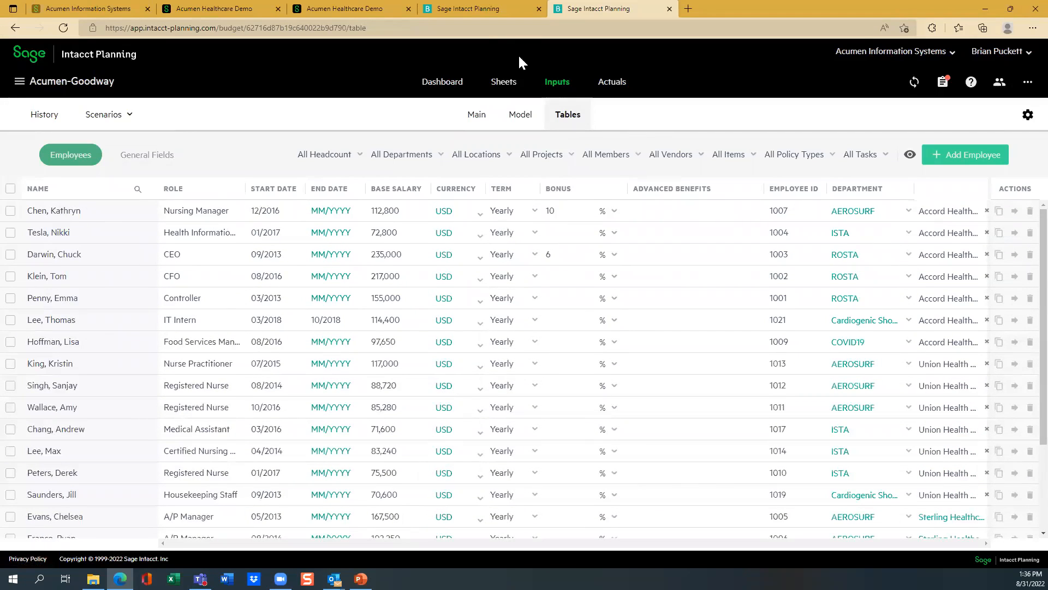
- Return to the original browser tab and review AEROSURF's Salary & Wages budget line
click(459, 8)
click(587, 12)
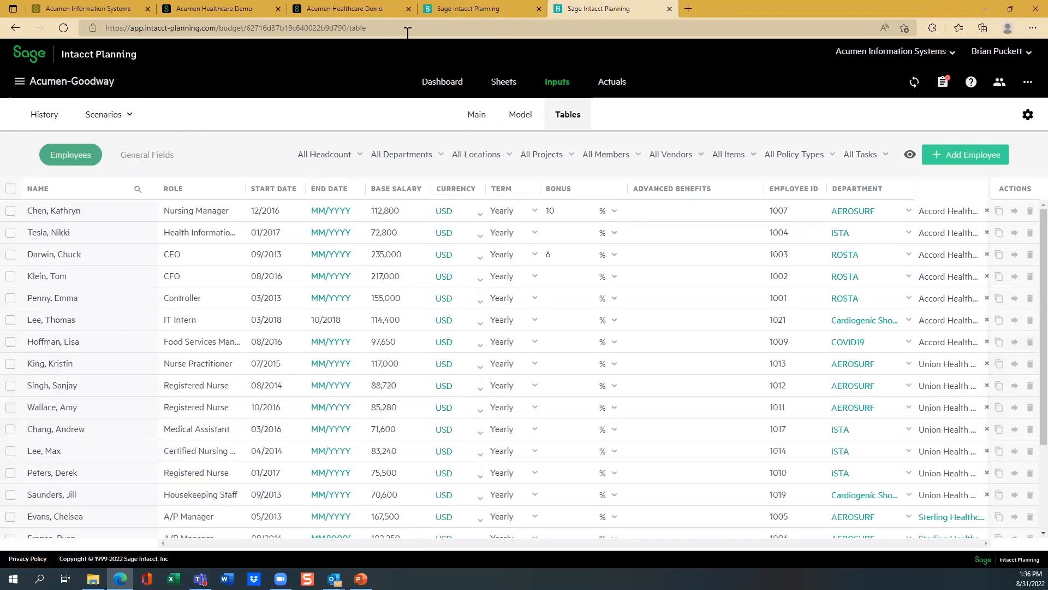
click(446, 12)
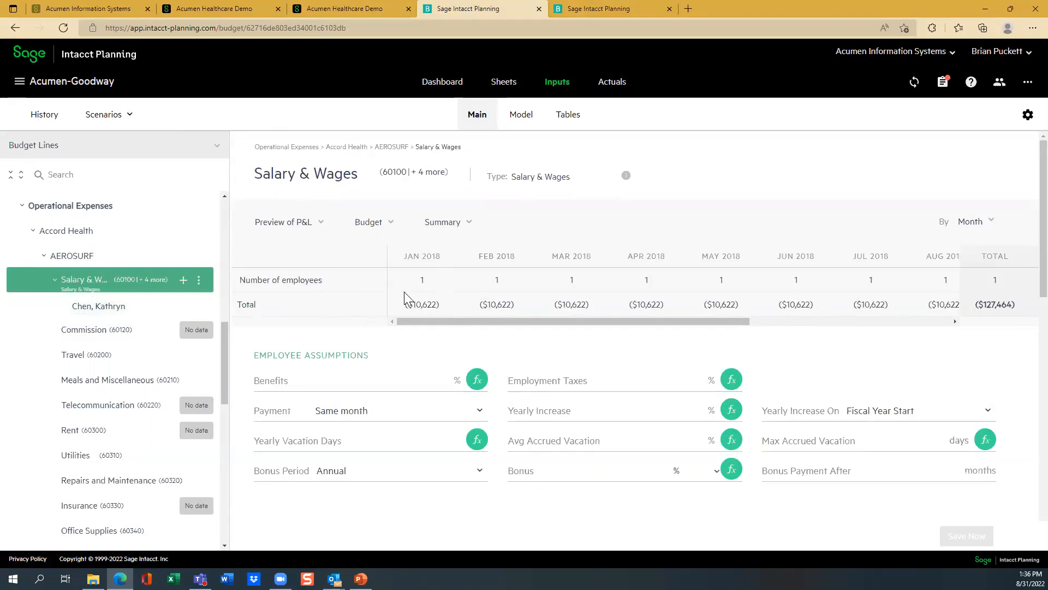
drag(441, 321, 223, 320)
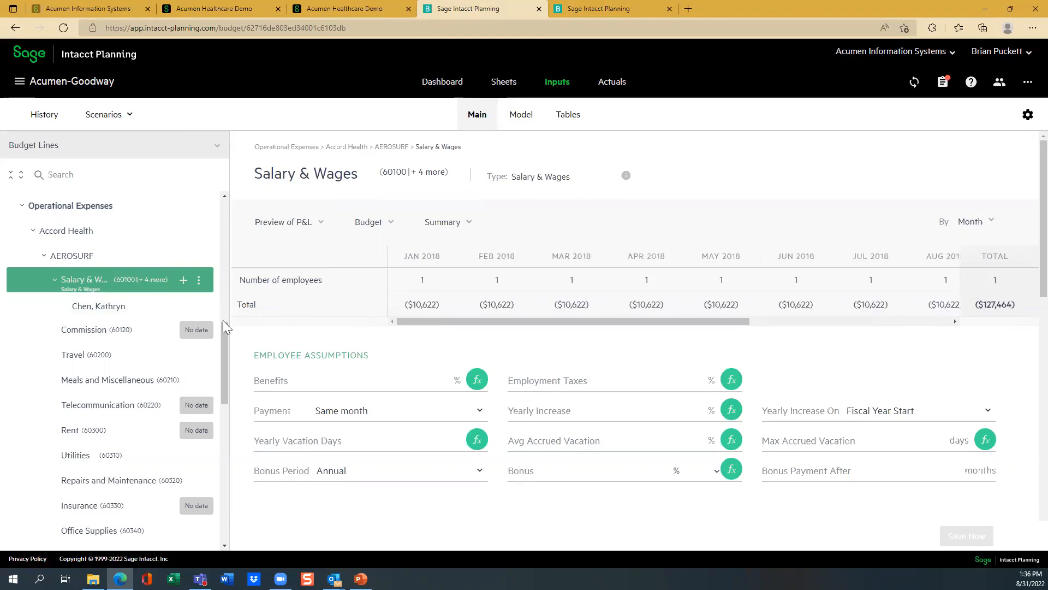
- Open the Nursing Manager's employee line, switch its preview to Details, and expand Total Benefits
click(87, 314)
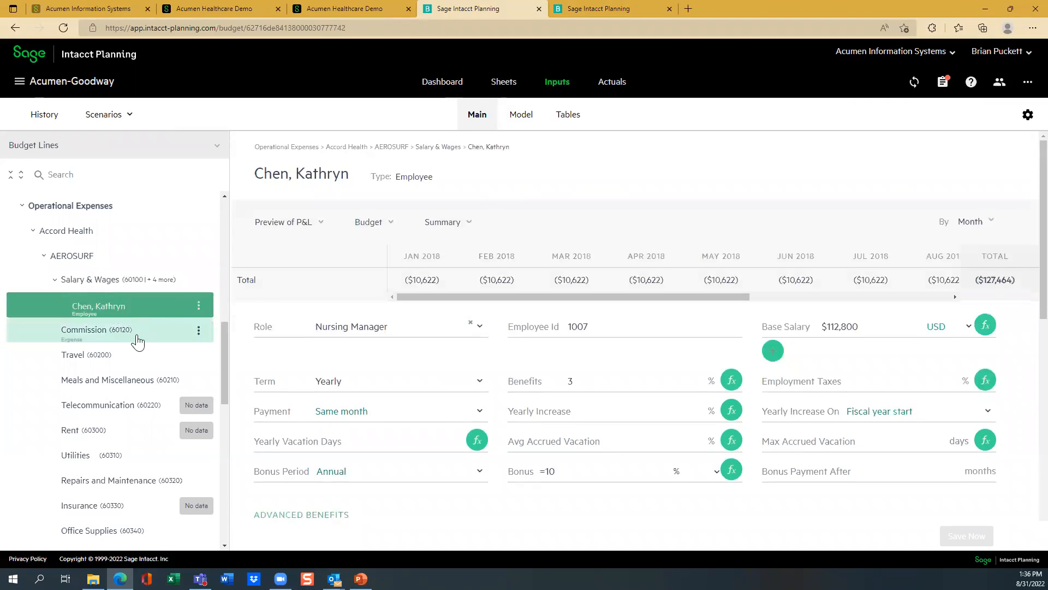
click(443, 221)
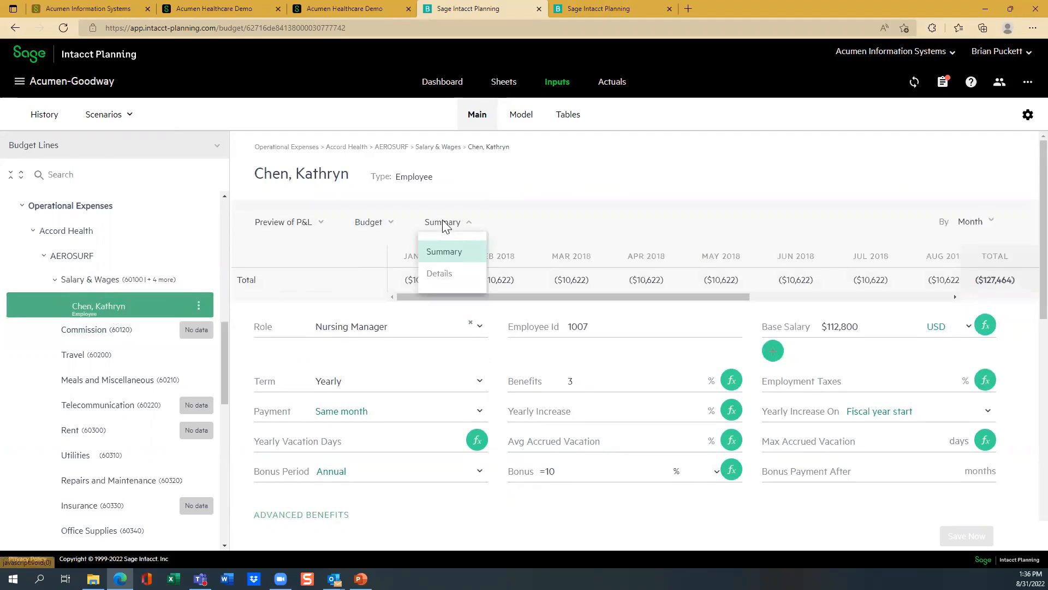
click(444, 277)
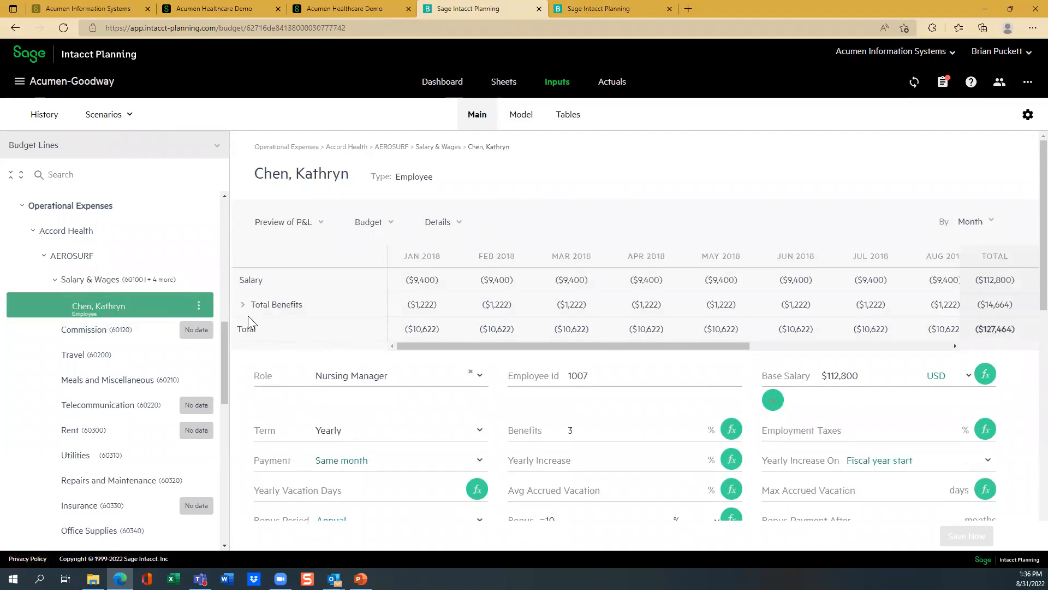
click(243, 305)
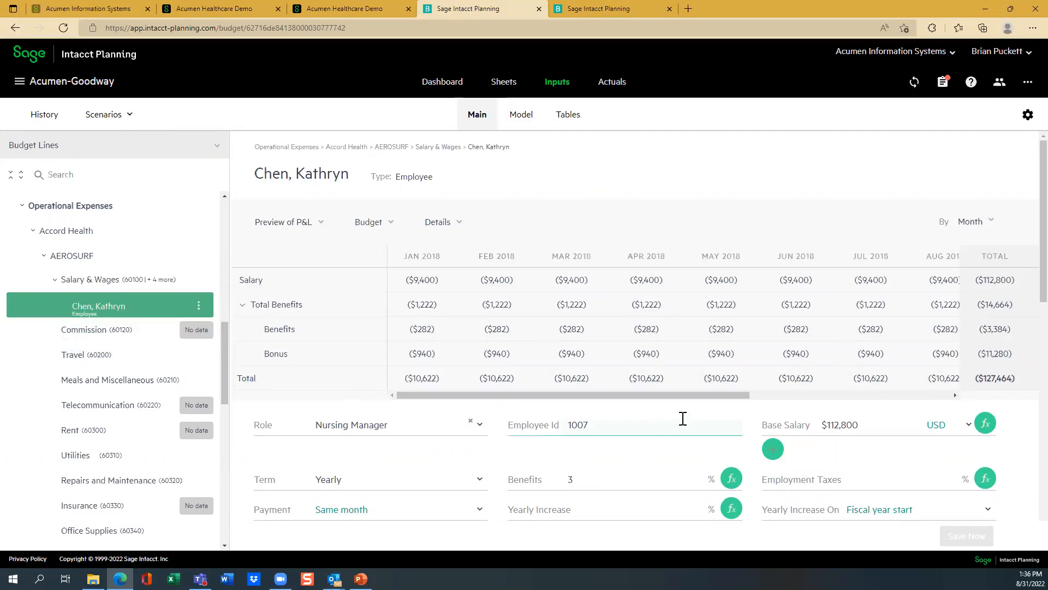
- Examine the Nursing Manager's monthly salary breakdown and the benefit, bonus and other employee assumptions
drag(599, 394, 458, 393)
scroll(1024, 287, down, 2)
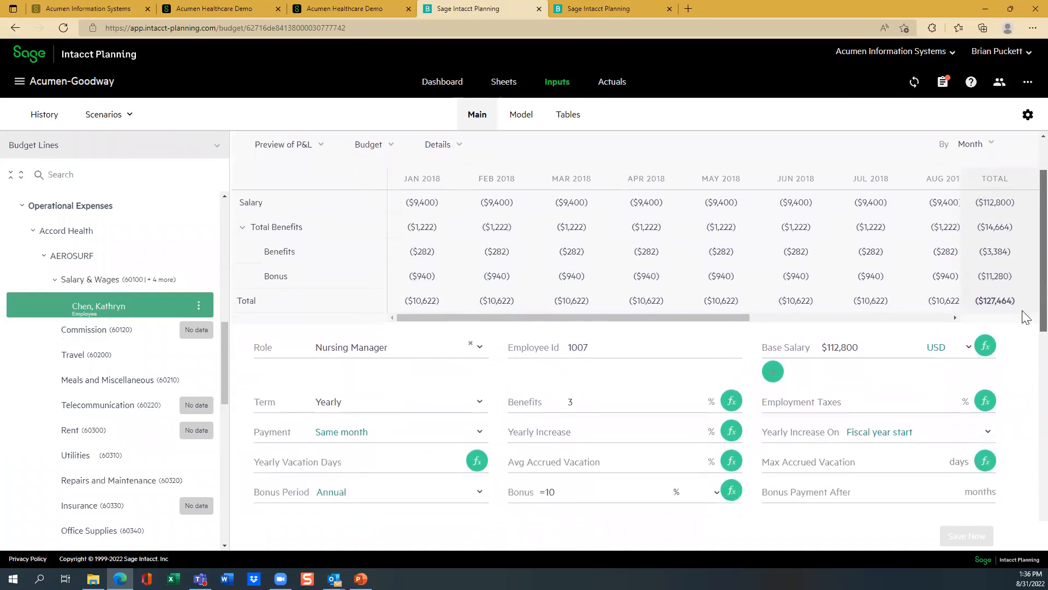
scroll(1023, 320, down, 1)
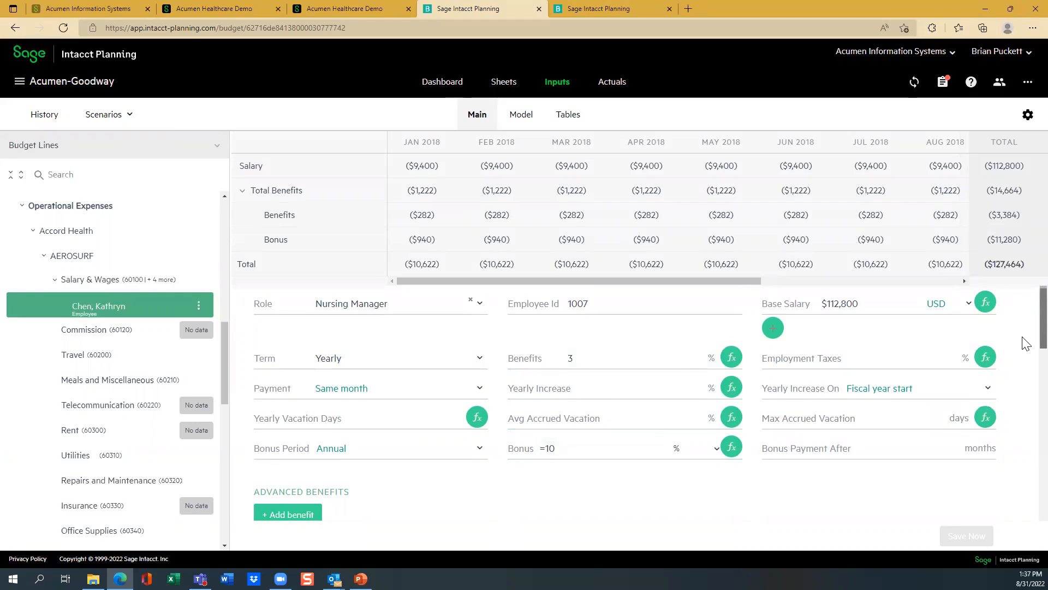
scroll(1027, 350, down, 1)
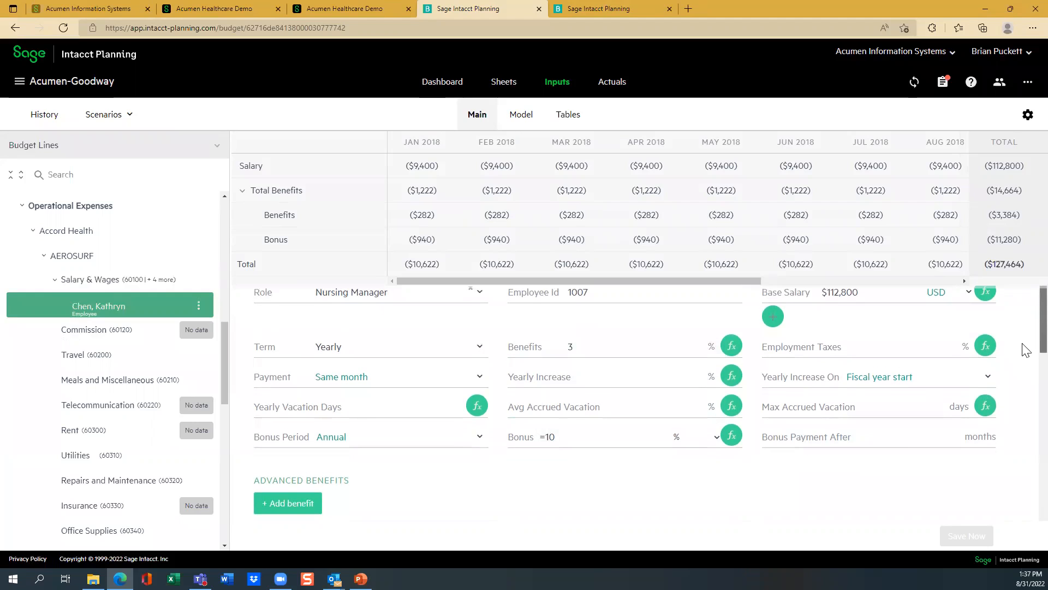
click(561, 437)
click(650, 295)
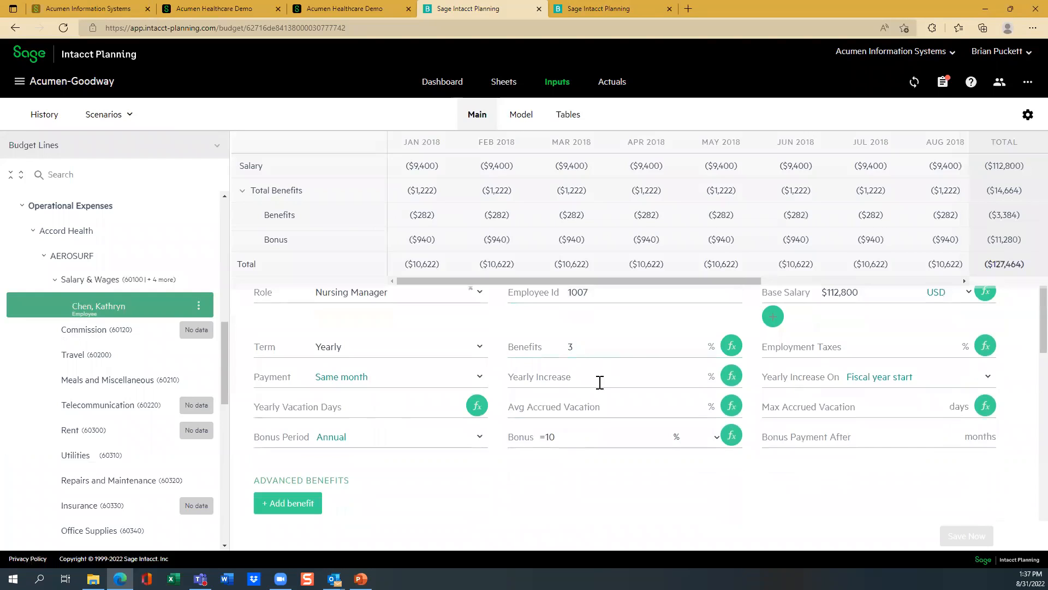
- Set the nursing manager's bonus to 12% and expand the Total Benefits breakdown in the preview
click(570, 441)
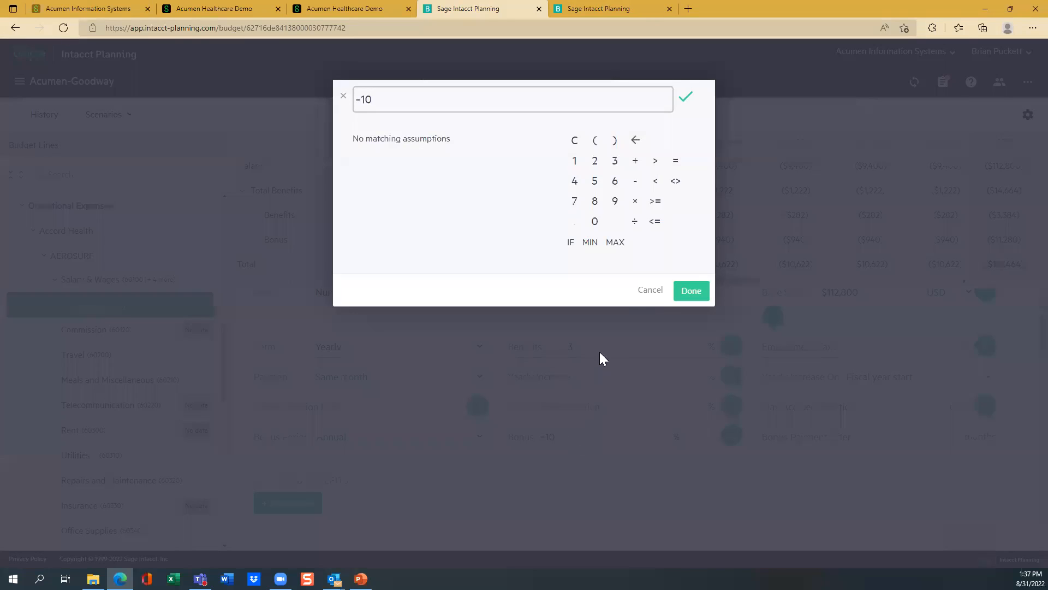
click(649, 290)
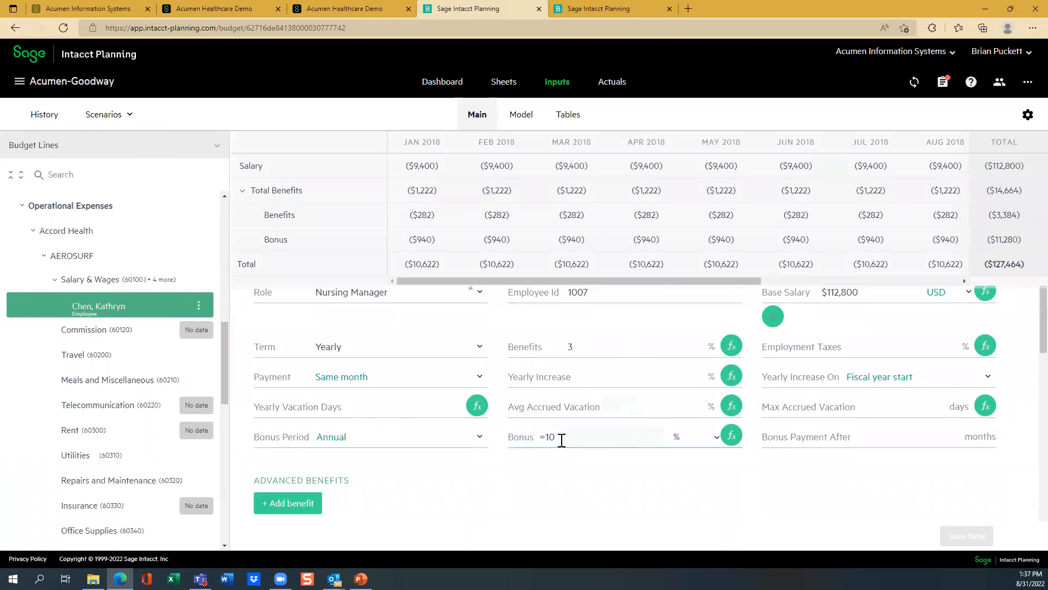
click(532, 439)
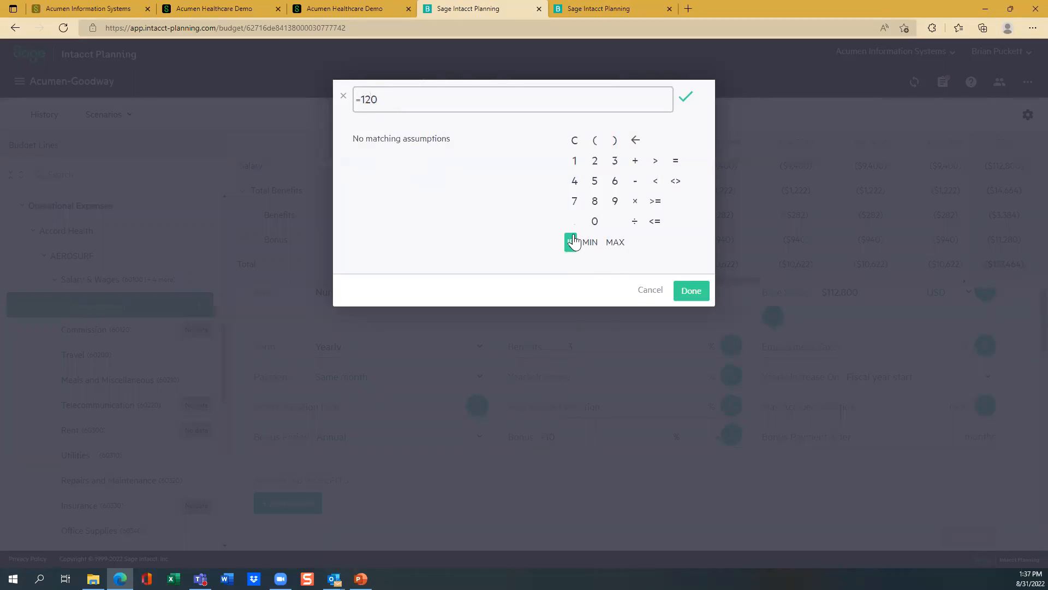
click(691, 290)
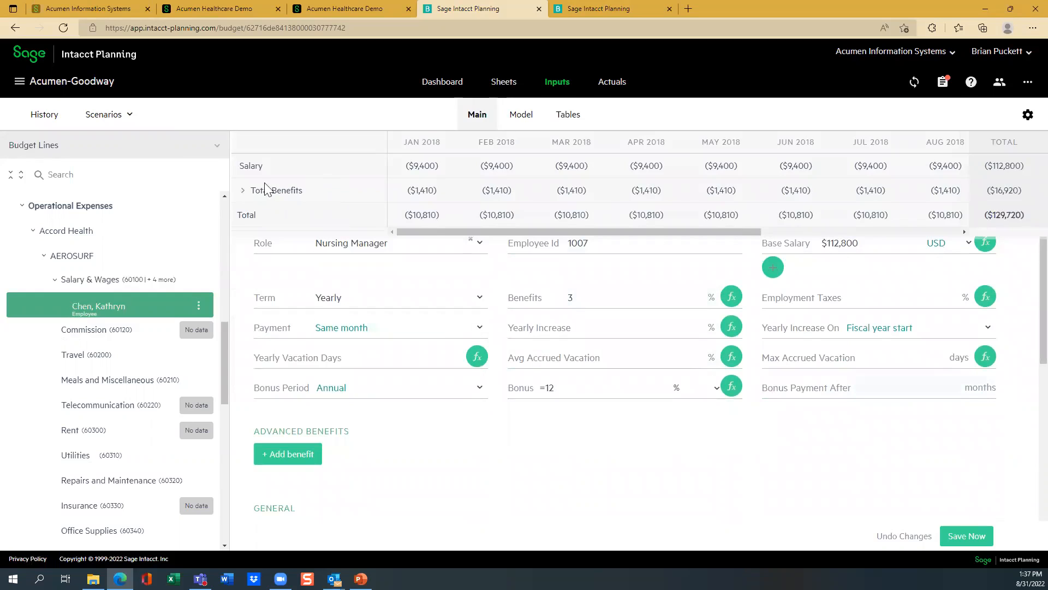
click(243, 190)
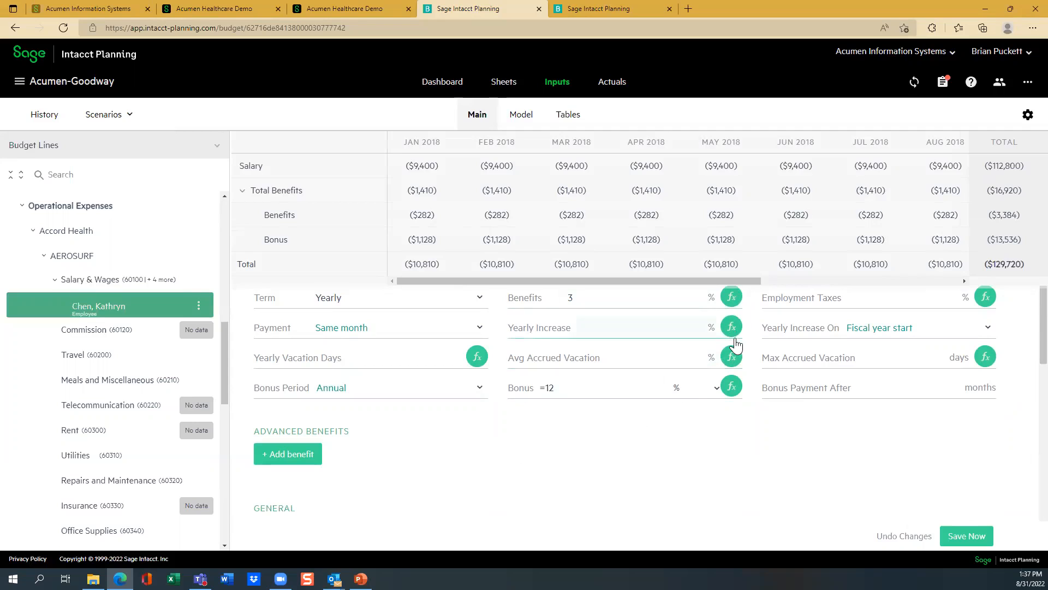
- Open the Example 1 budget in the second planning browser tab and view its HR assumptions model
click(578, 9)
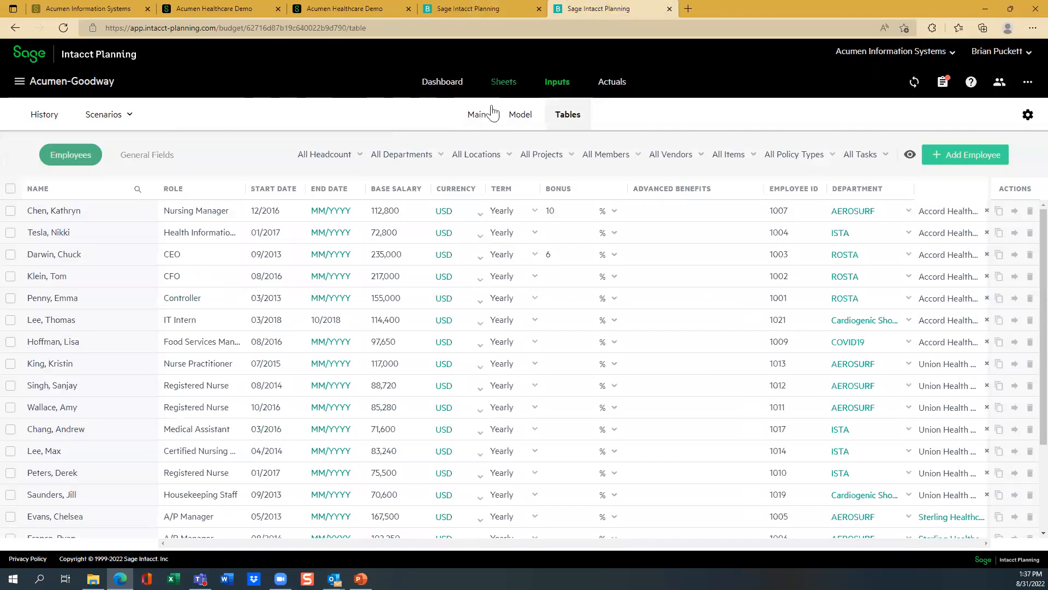
click(520, 116)
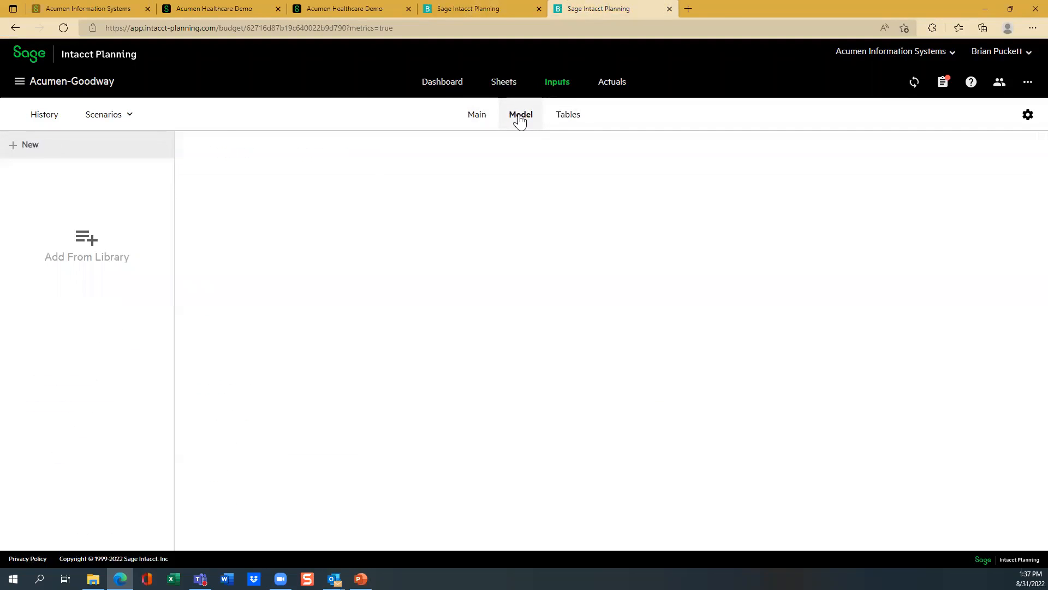
click(19, 82)
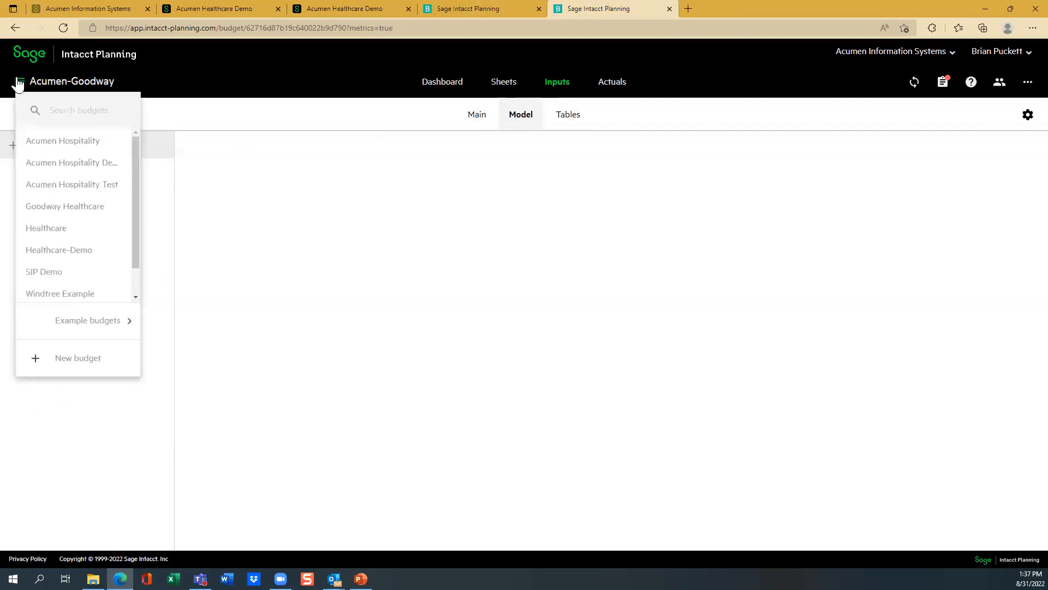
mouse_move(109, 333)
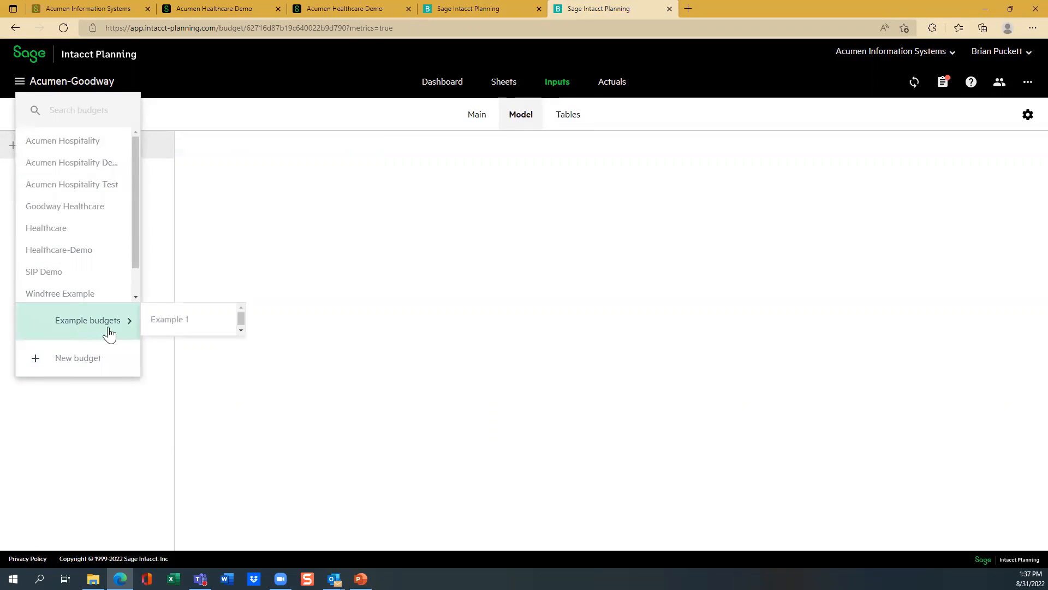
click(159, 327)
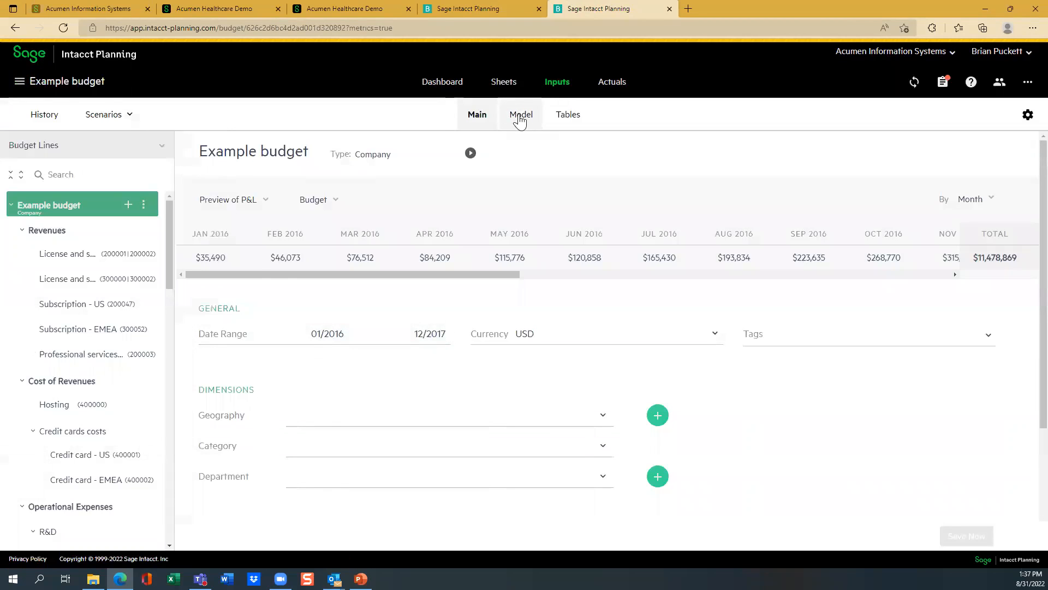
click(520, 119)
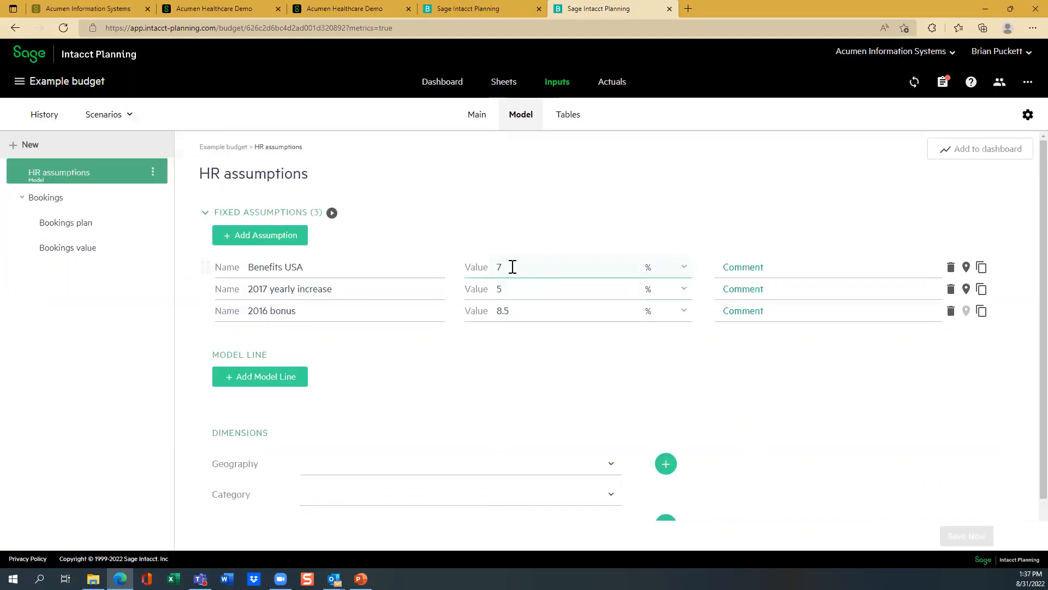
click(501, 314)
- Open the R&D manager employee line under the R&D salary lines in the Example budget's inputs
click(554, 86)
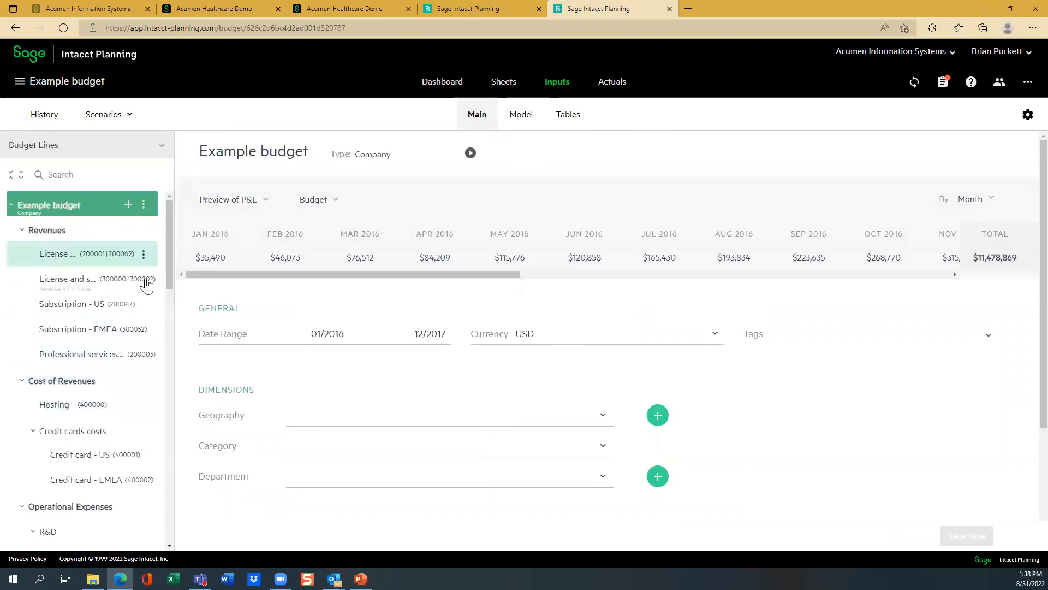
drag(169, 242, 170, 308)
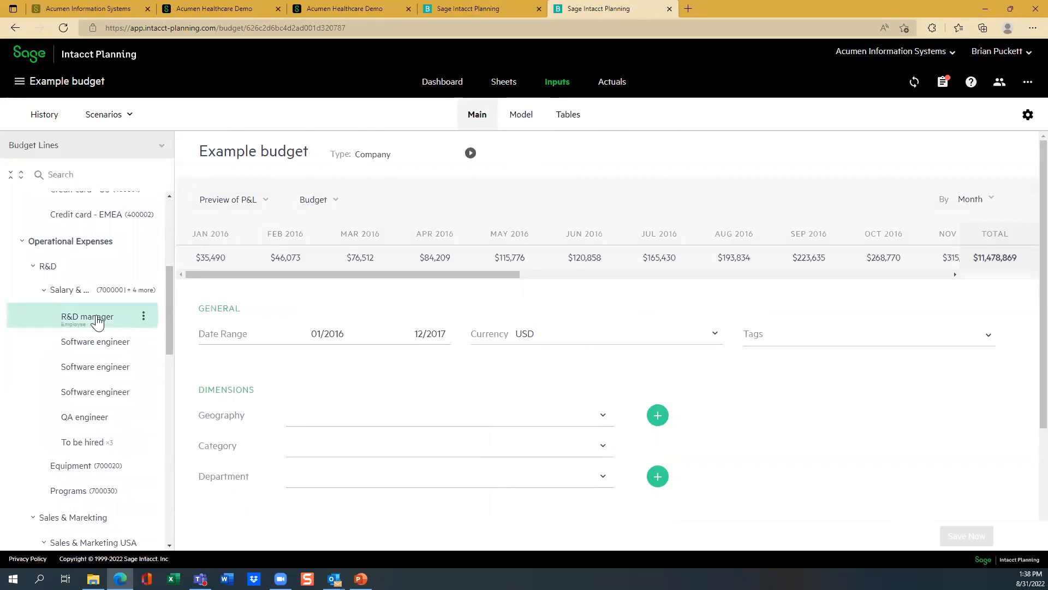
click(90, 317)
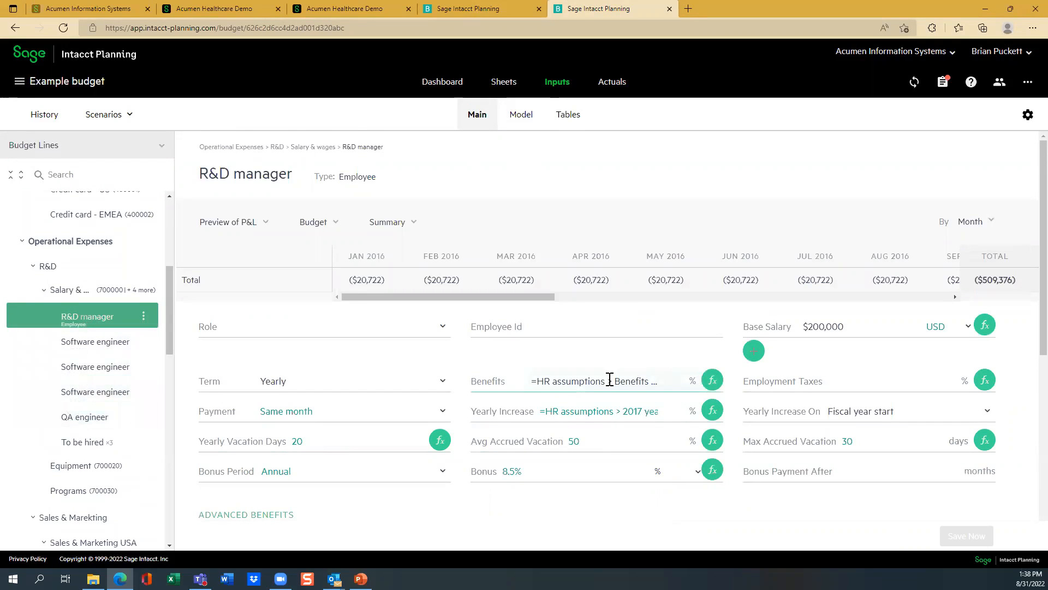
- Try adding the Benefits USA assumption again in the R&D manager's Benefits formula, and remove the duplicates before accepting it
click(712, 380)
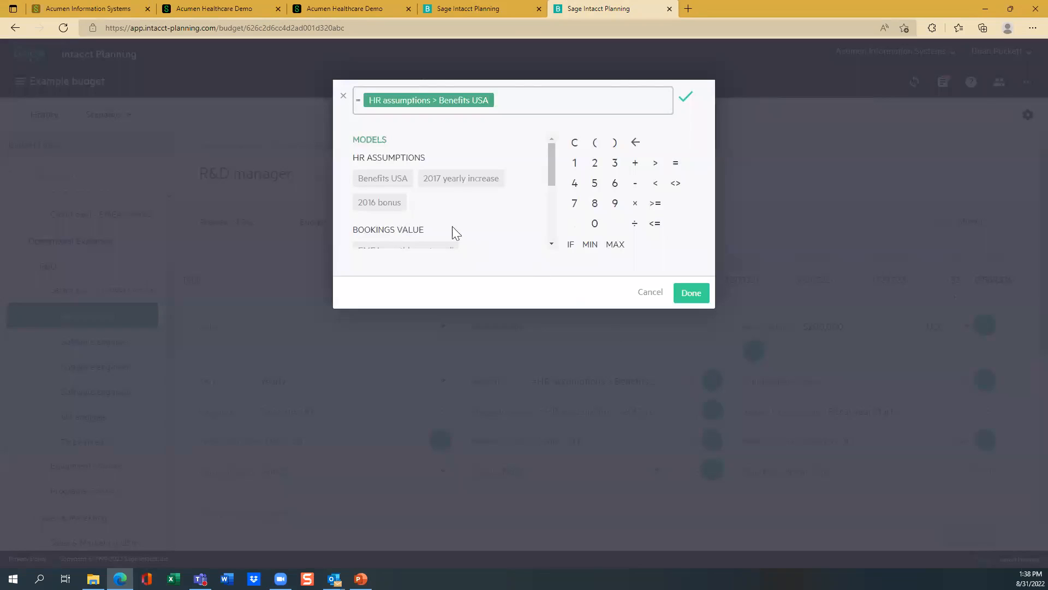
click(380, 184)
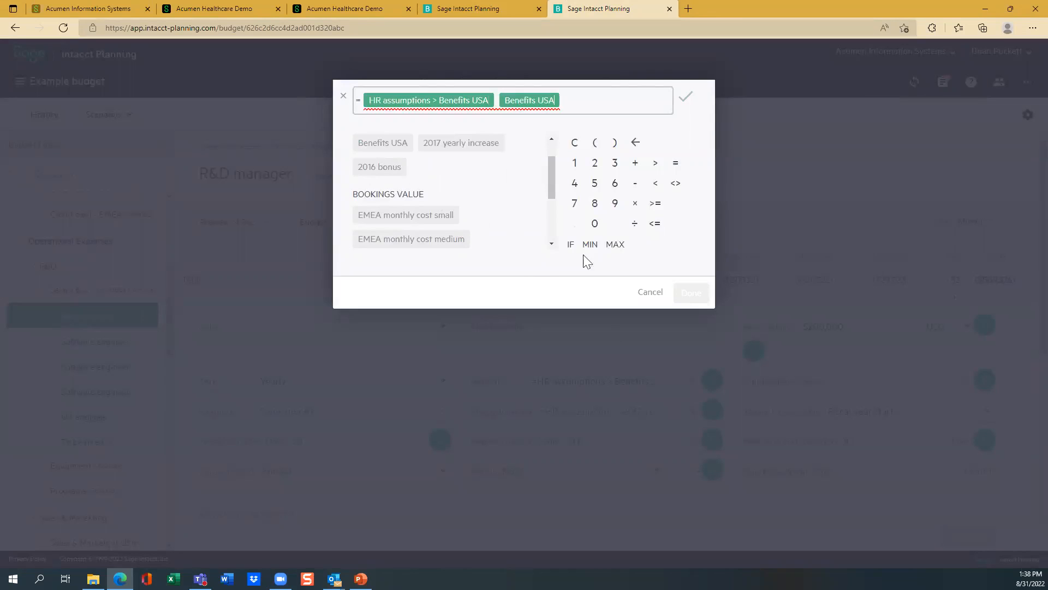
click(374, 146)
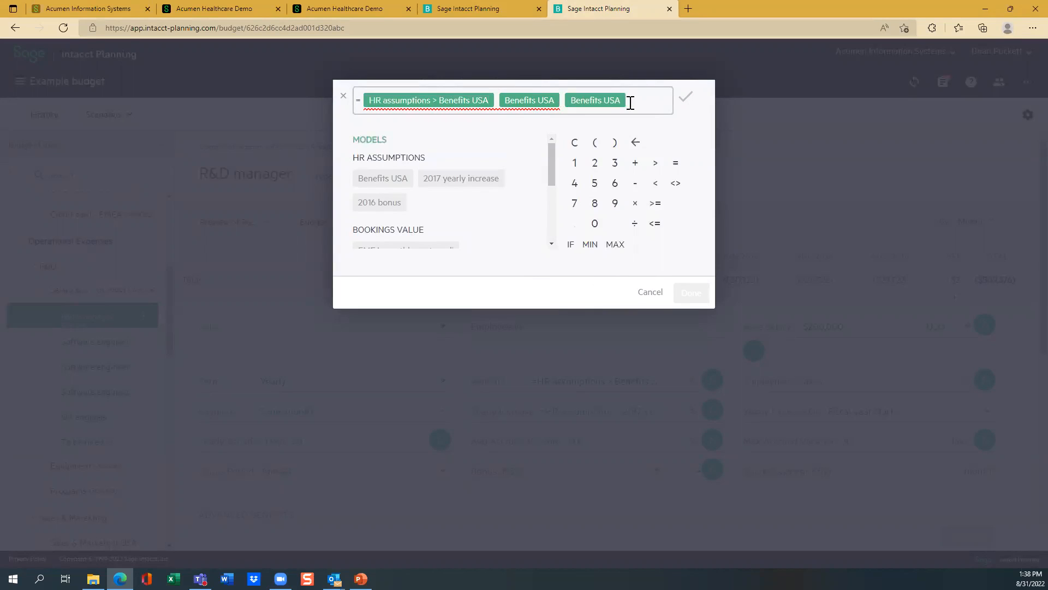
key(BackSpace)
key(BackSpace)
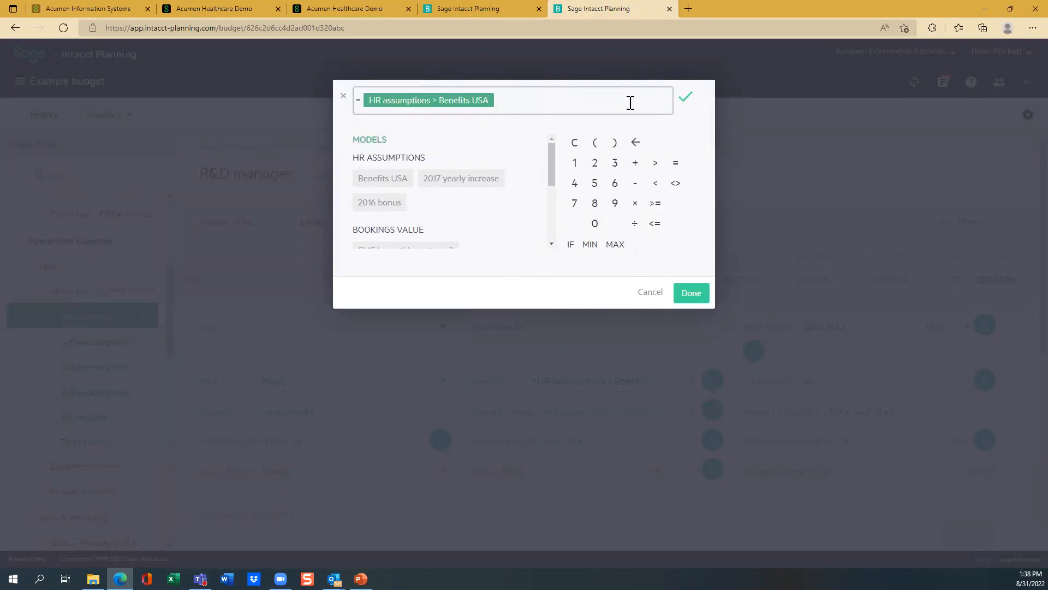
click(690, 293)
- Show the R&D manager's preview in Details view with the Total Benefits breakdown expanded
click(377, 224)
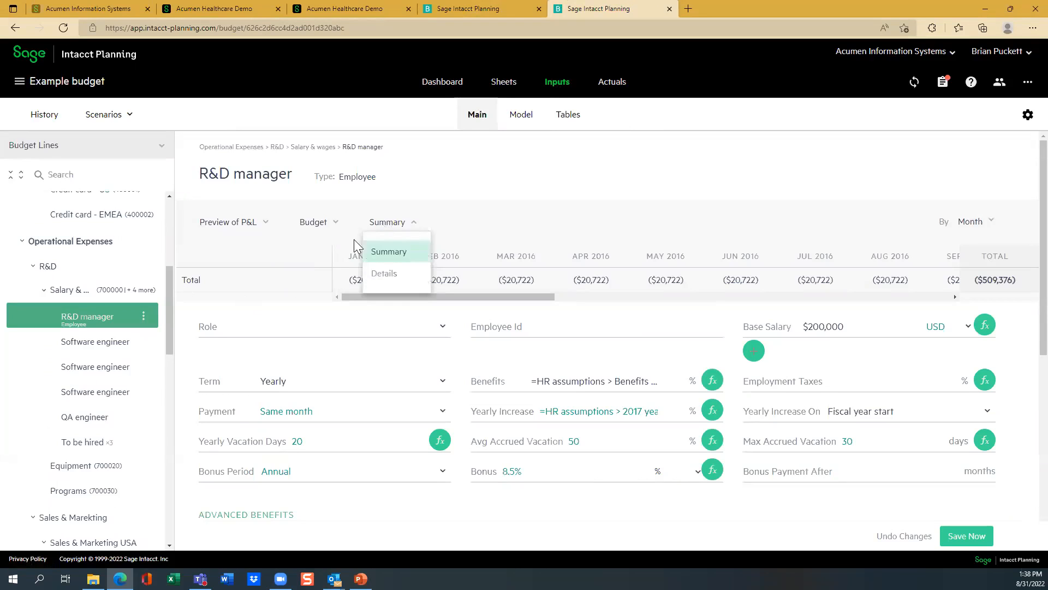
click(375, 274)
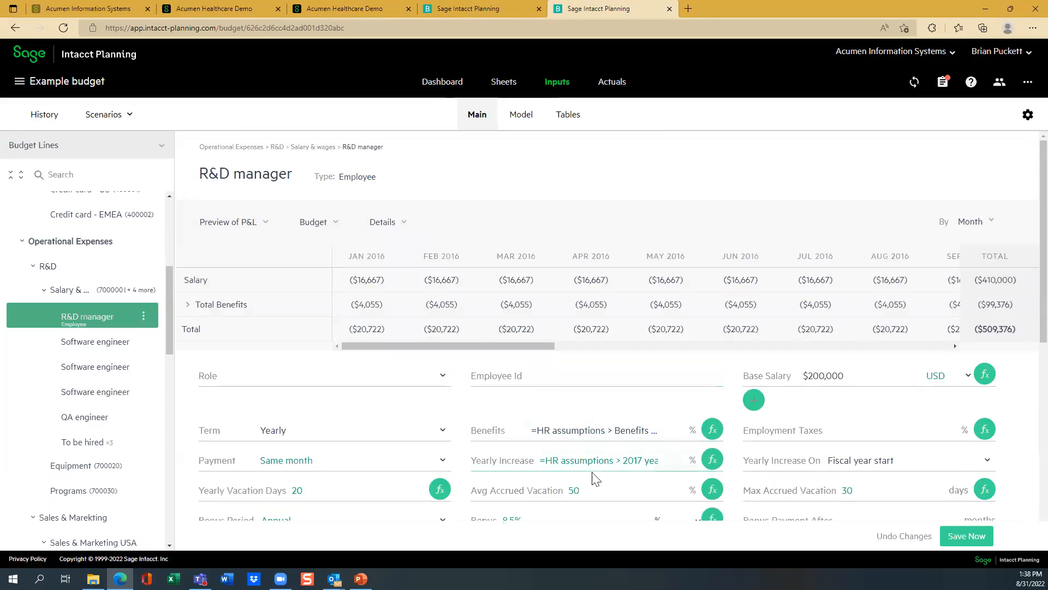
click(187, 305)
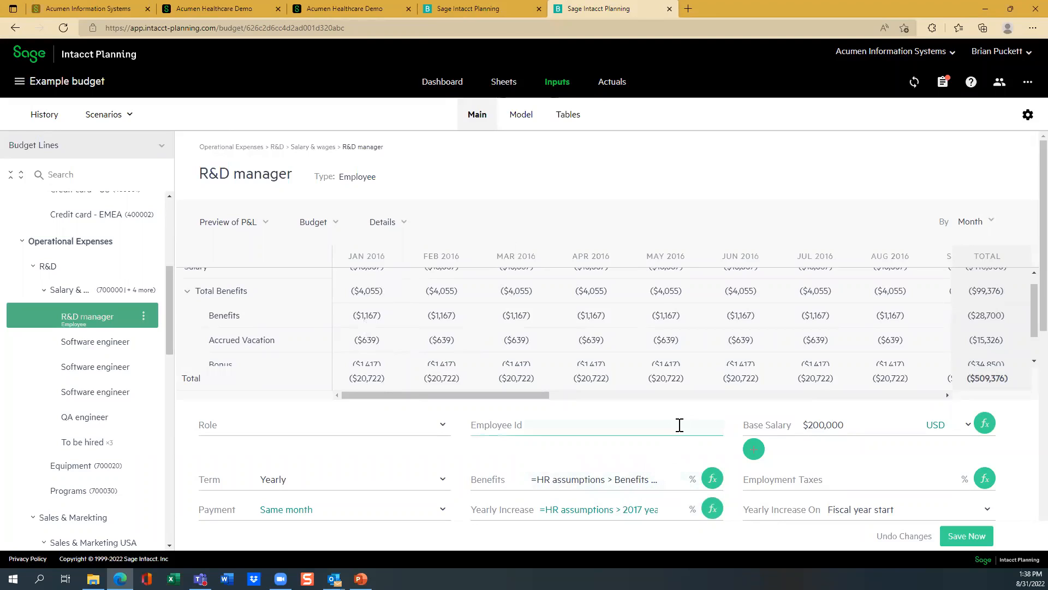
- Save the Benefits USA assumption at 10% in the HR assumptions model and expand the R&D manager's Total Benefits in the preview
click(521, 115)
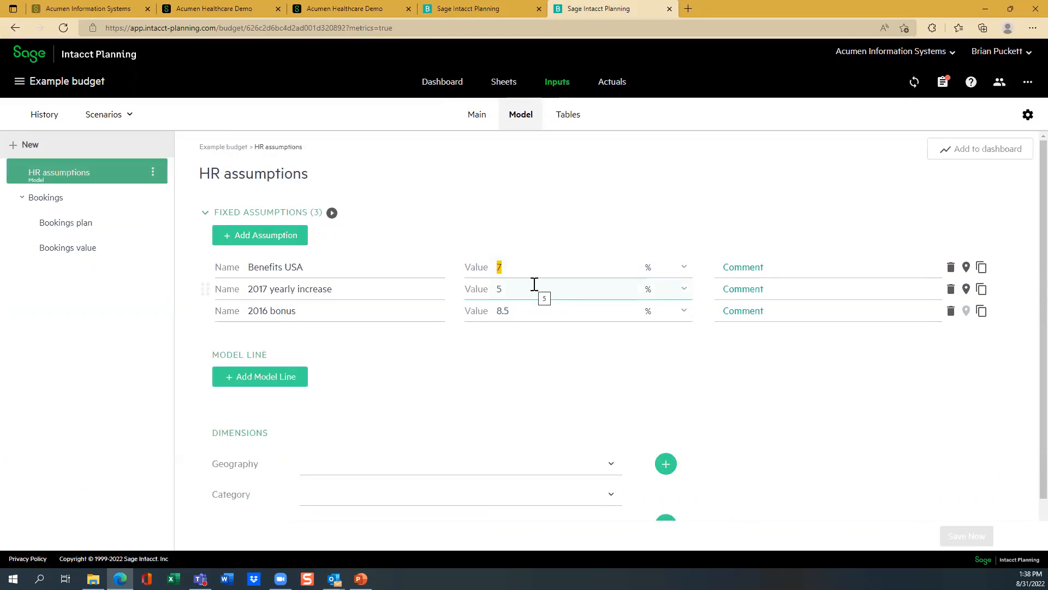
text(10)
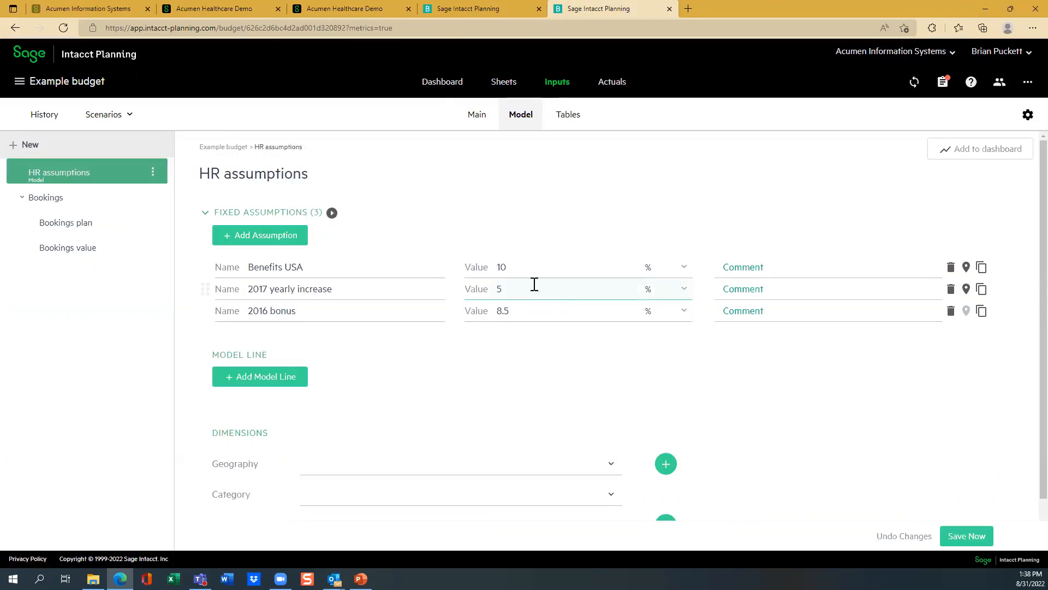
click(965, 537)
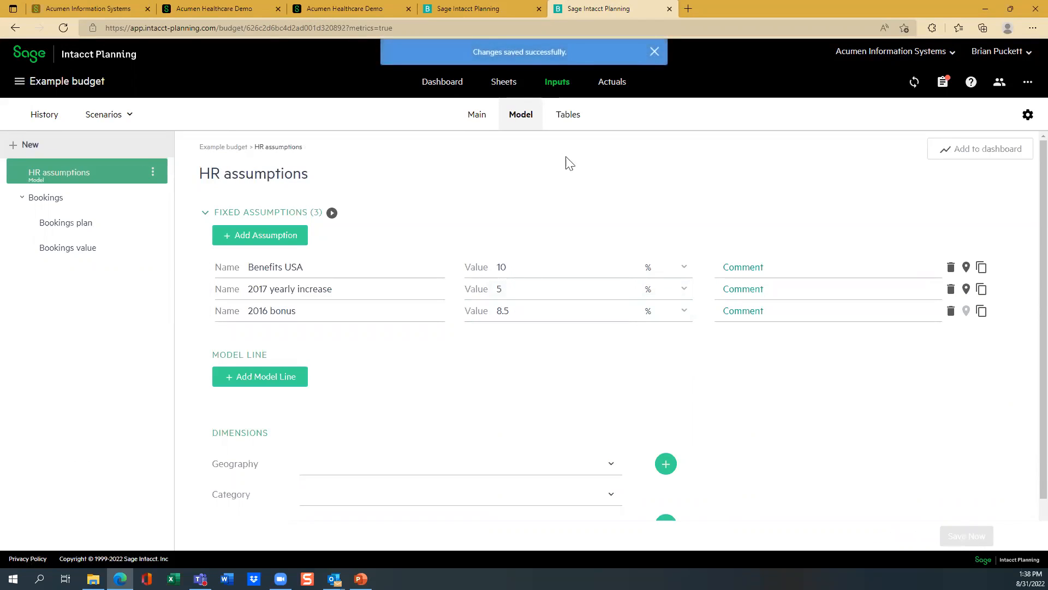
click(557, 85)
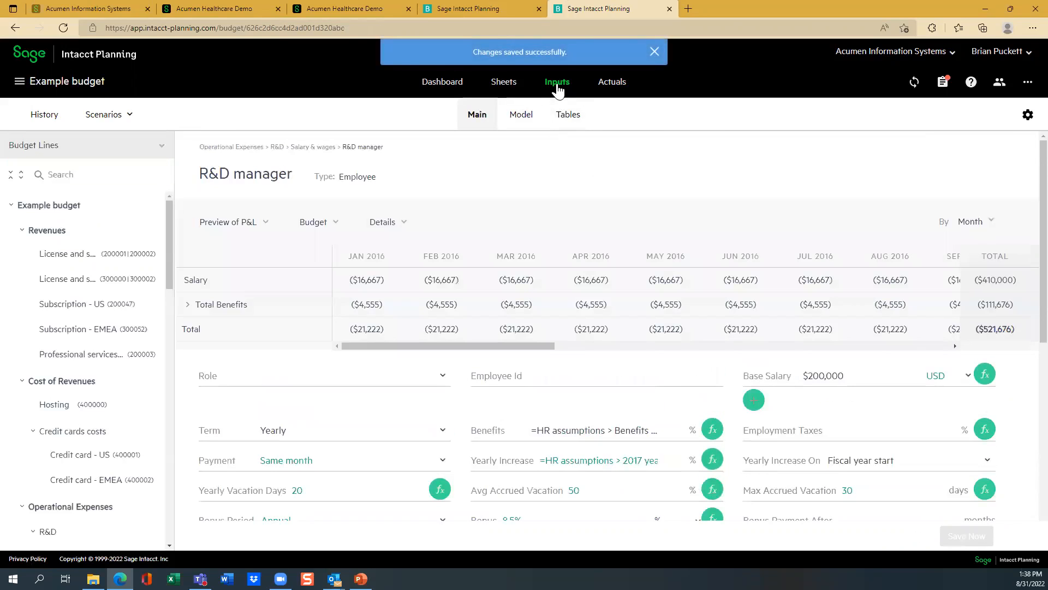
click(187, 304)
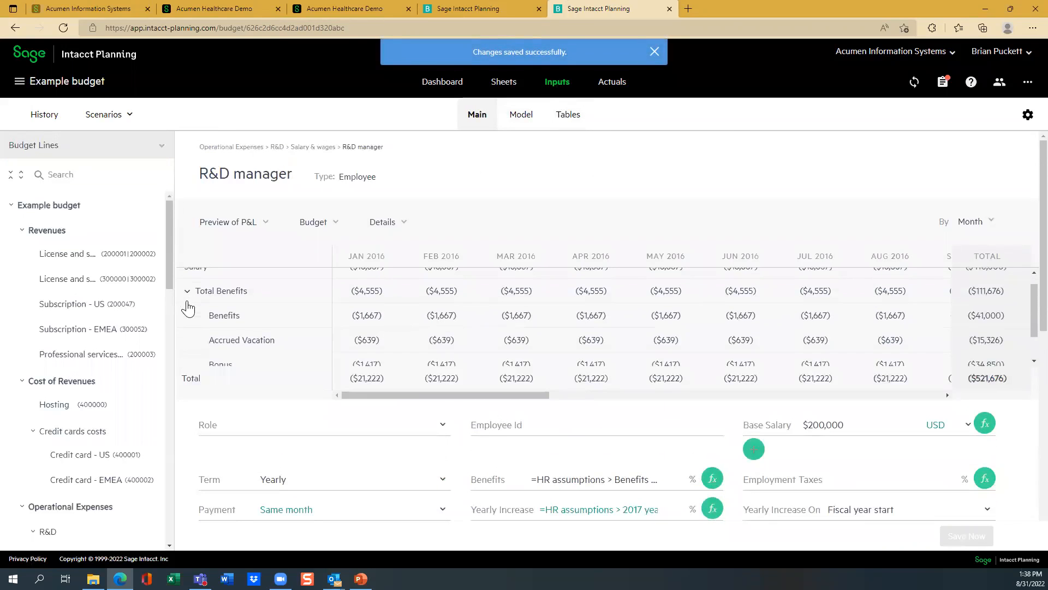
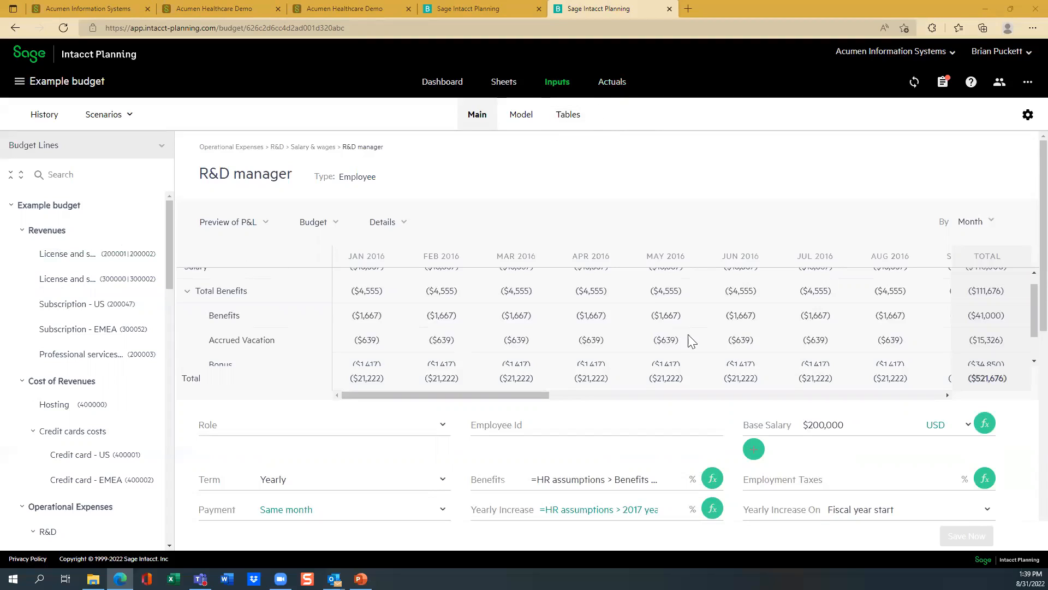
- Open the employees table in the Example budget's inputs
click(609, 83)
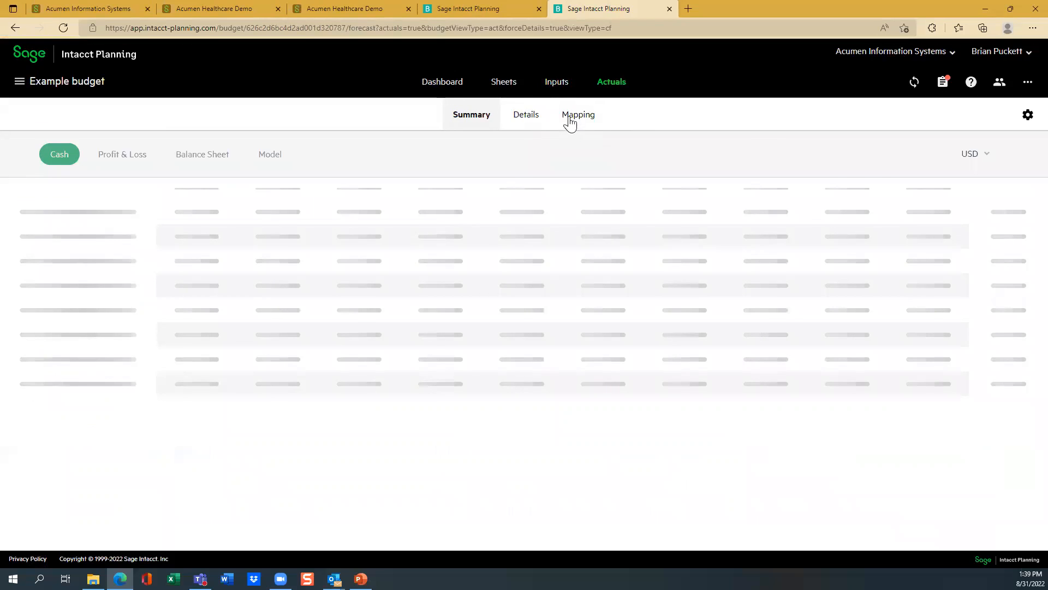
click(557, 83)
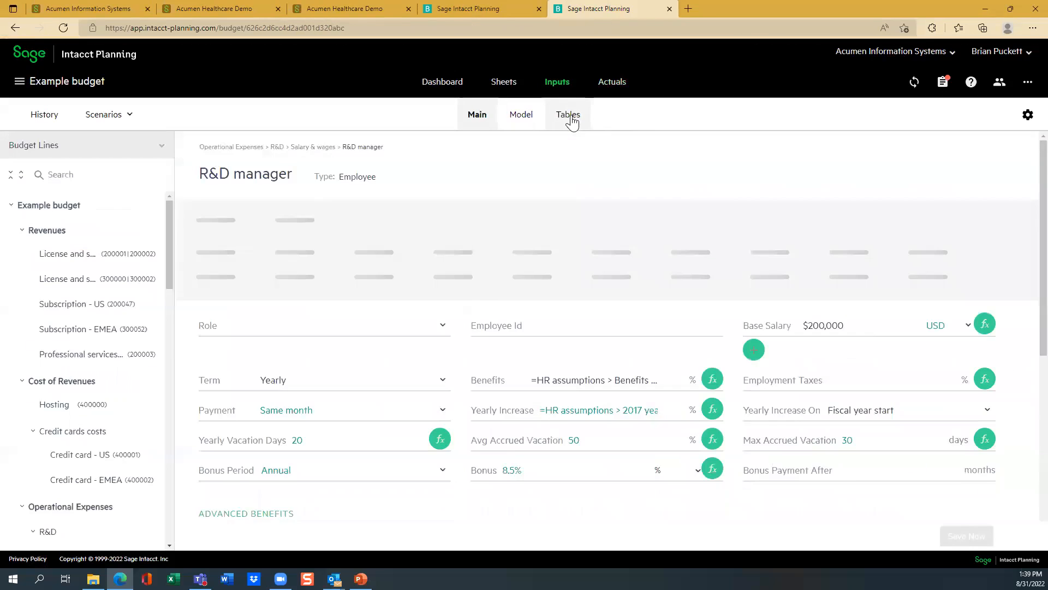
click(569, 116)
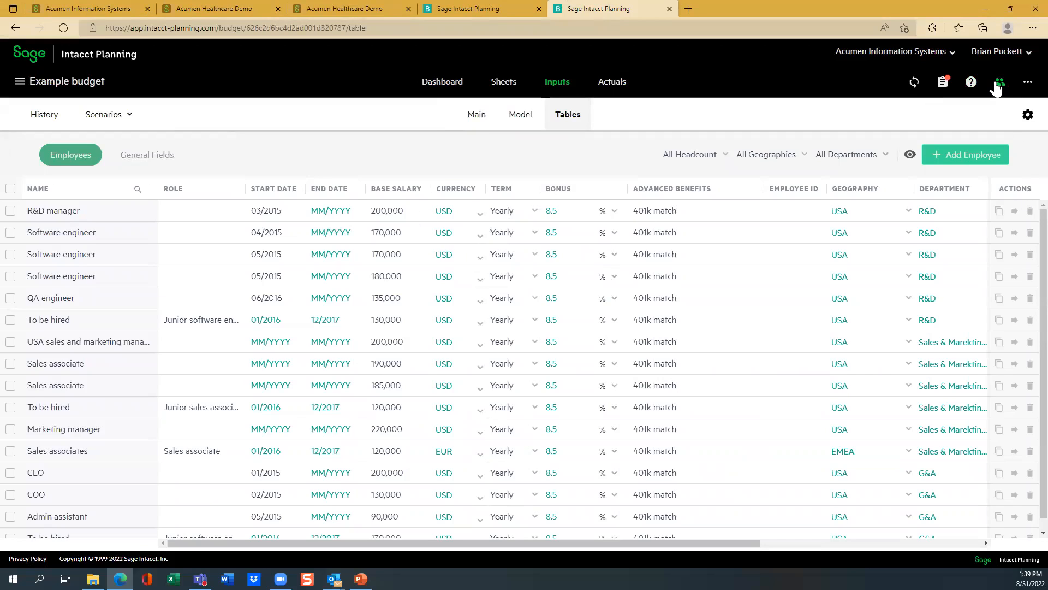
- Start a new advanced benefit default in the Example budget's settings
click(1027, 115)
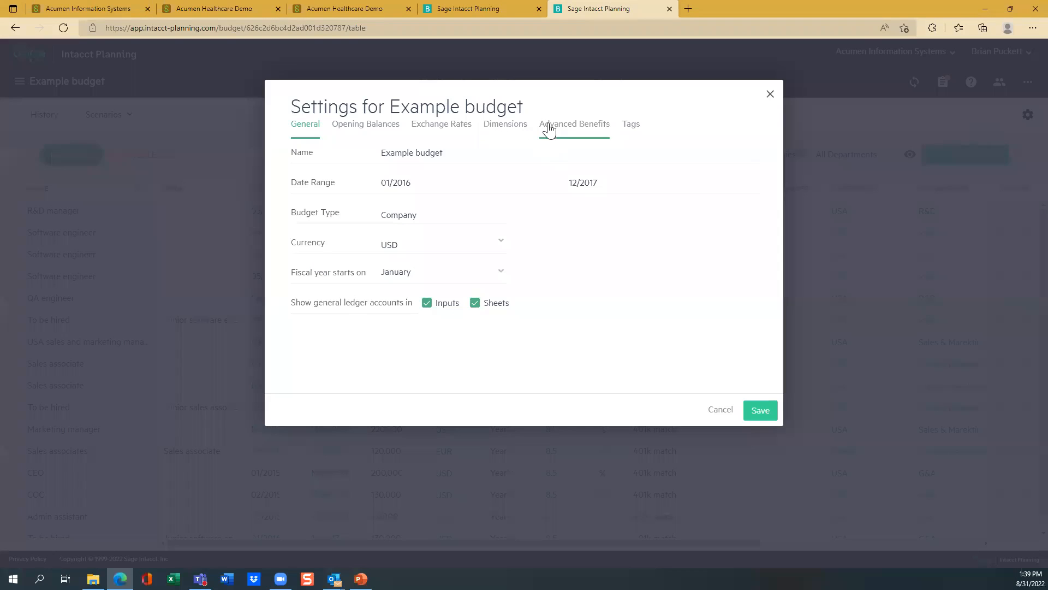
click(548, 129)
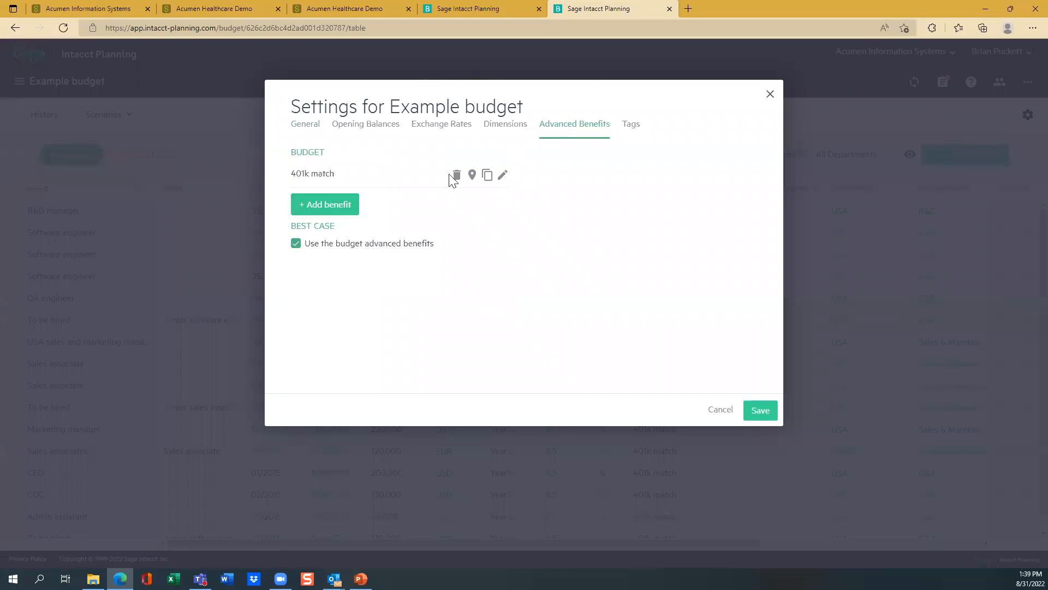
click(336, 211)
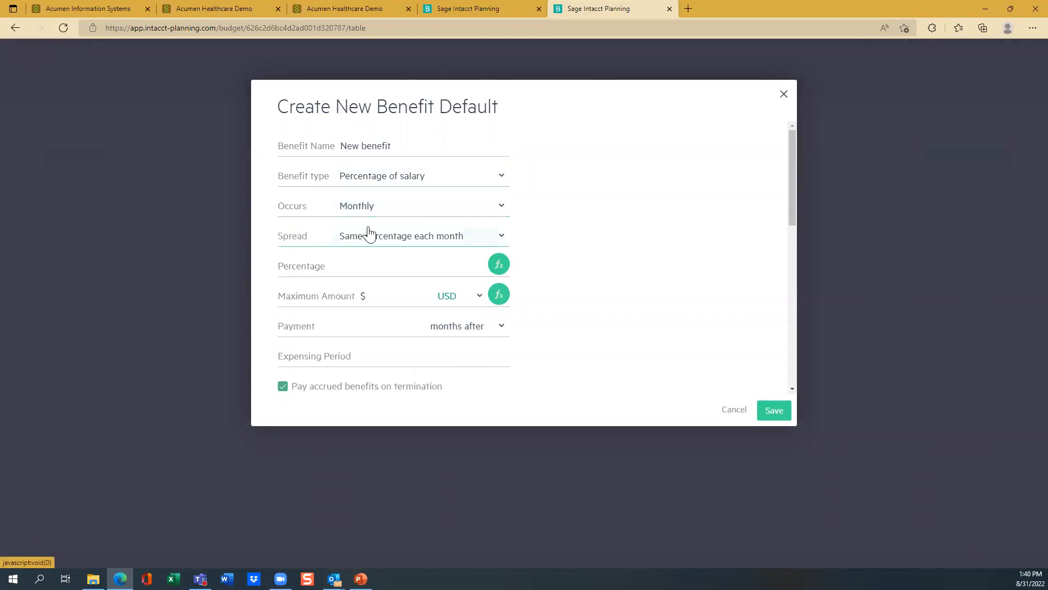
- Review the benefit type, occurrence, spread and payment timing choices for the new benefit default, and close the budget settings without saving
click(357, 182)
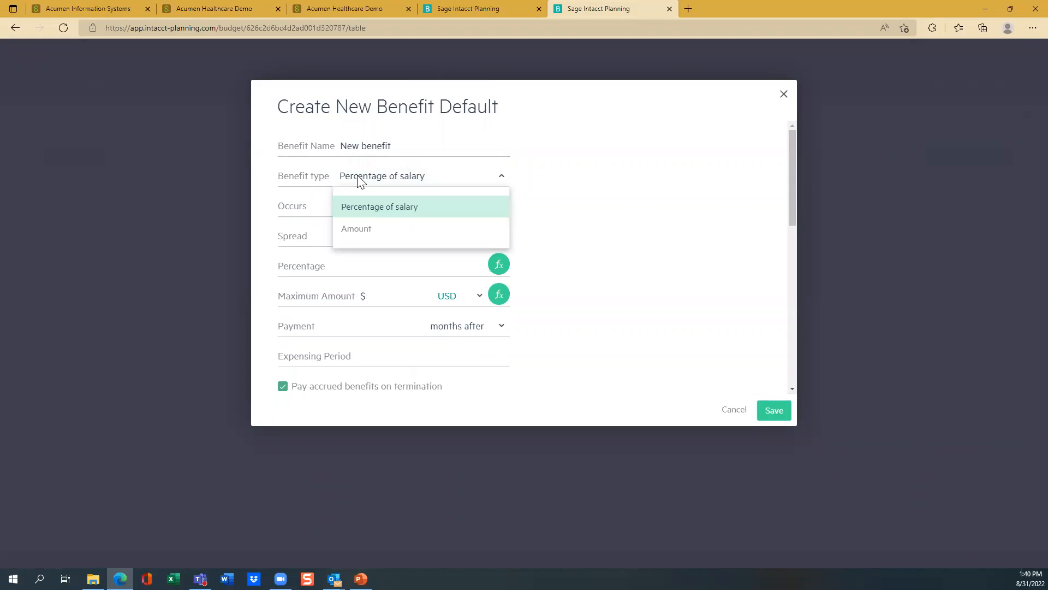
click(779, 247)
click(386, 212)
click(426, 258)
click(412, 240)
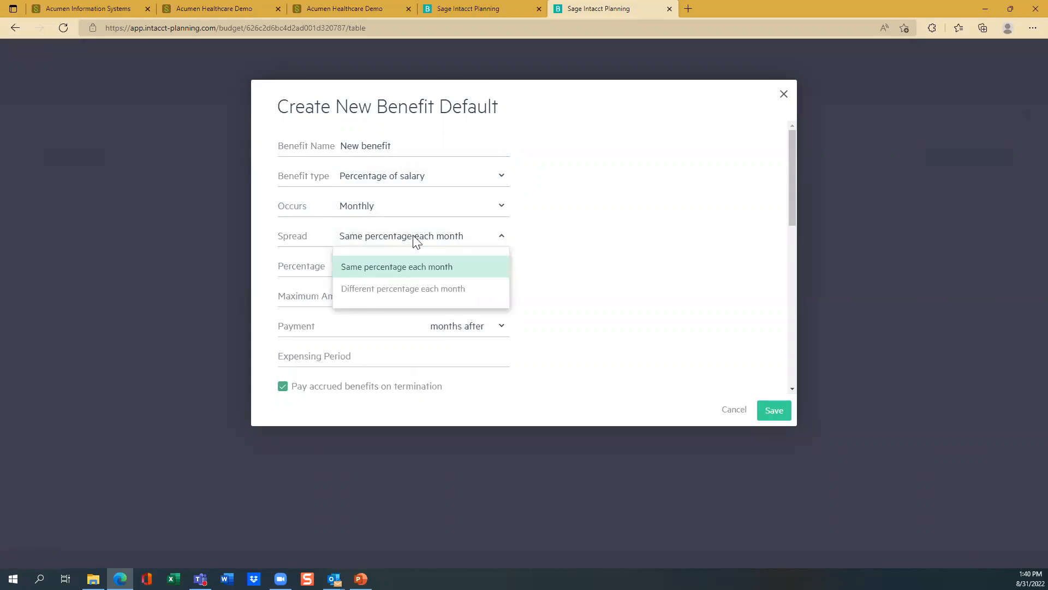
click(684, 267)
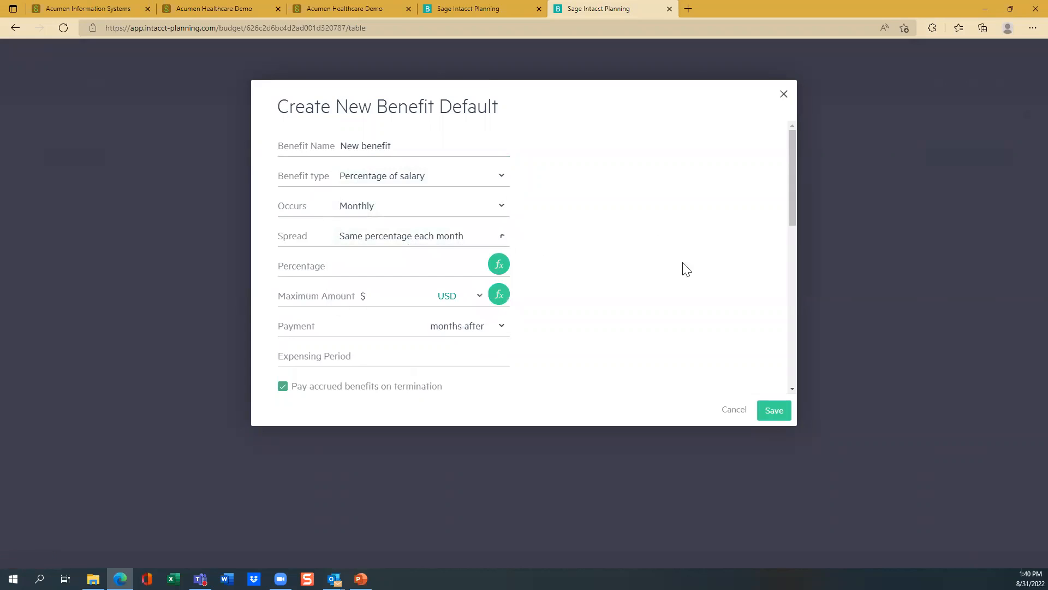
click(447, 333)
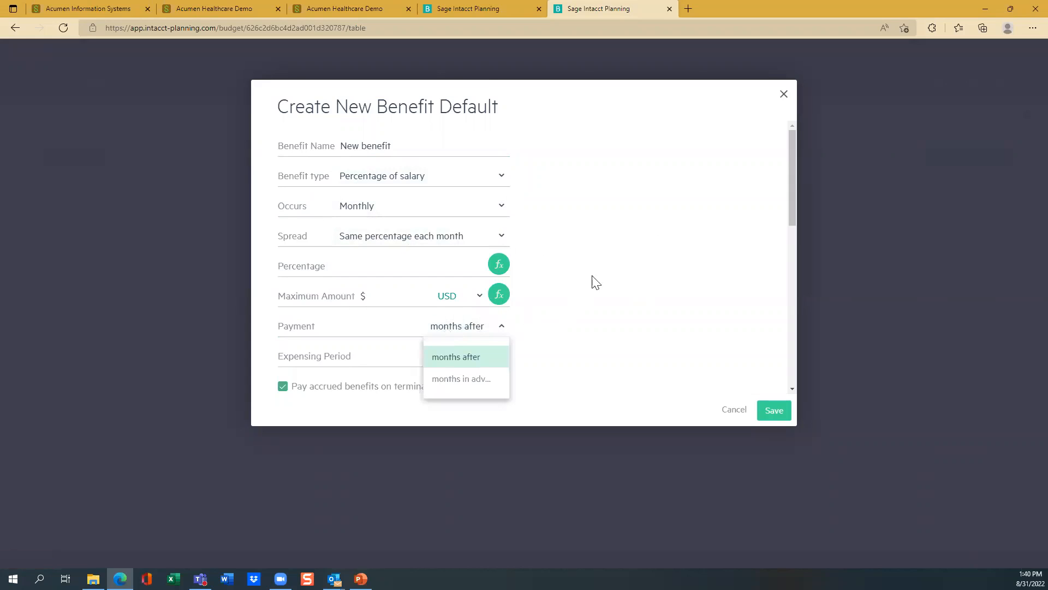
click(702, 185)
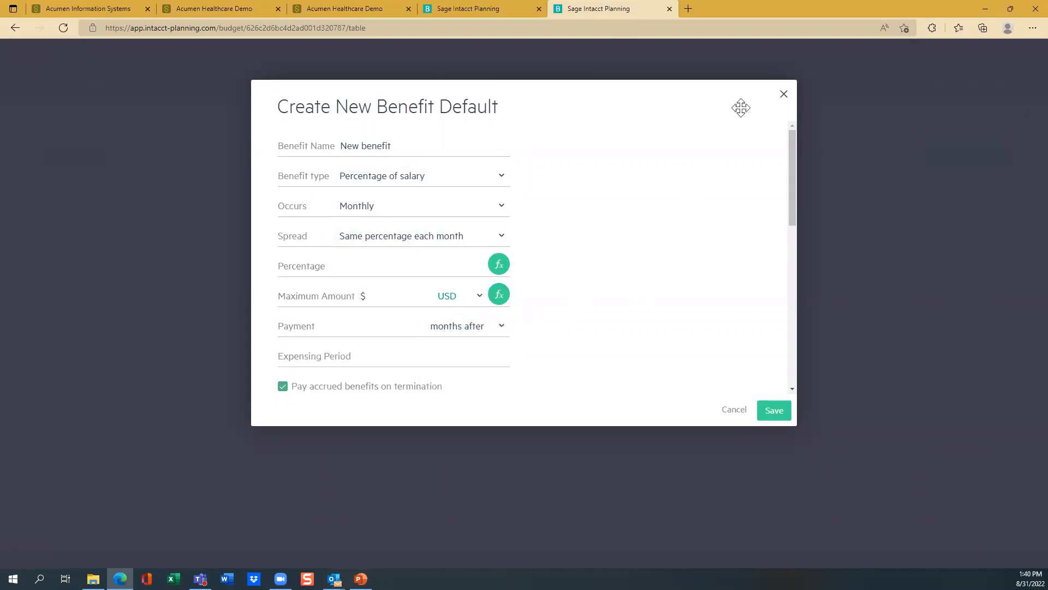
click(784, 96)
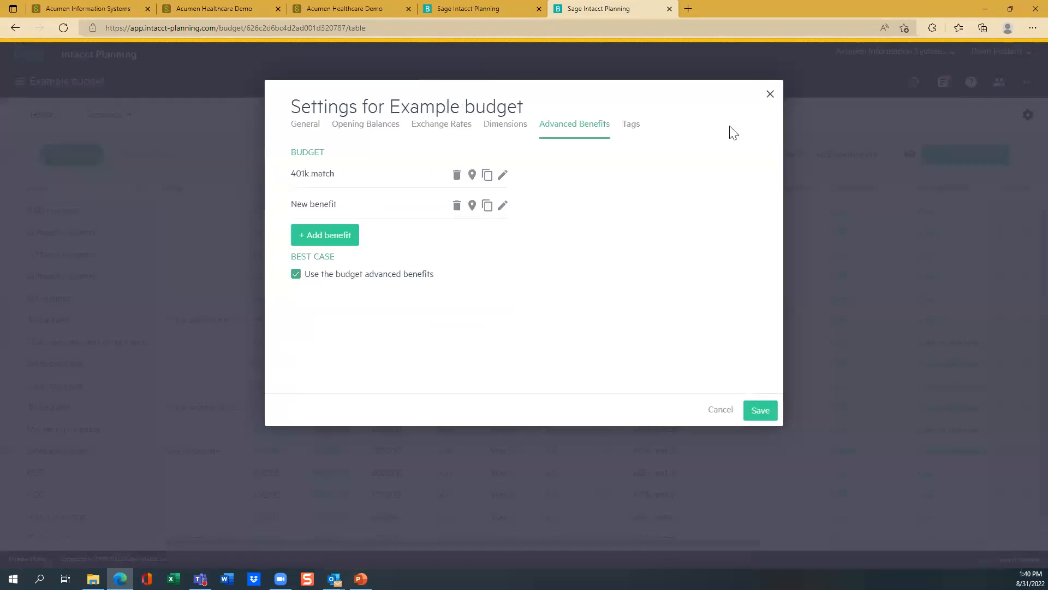
click(717, 410)
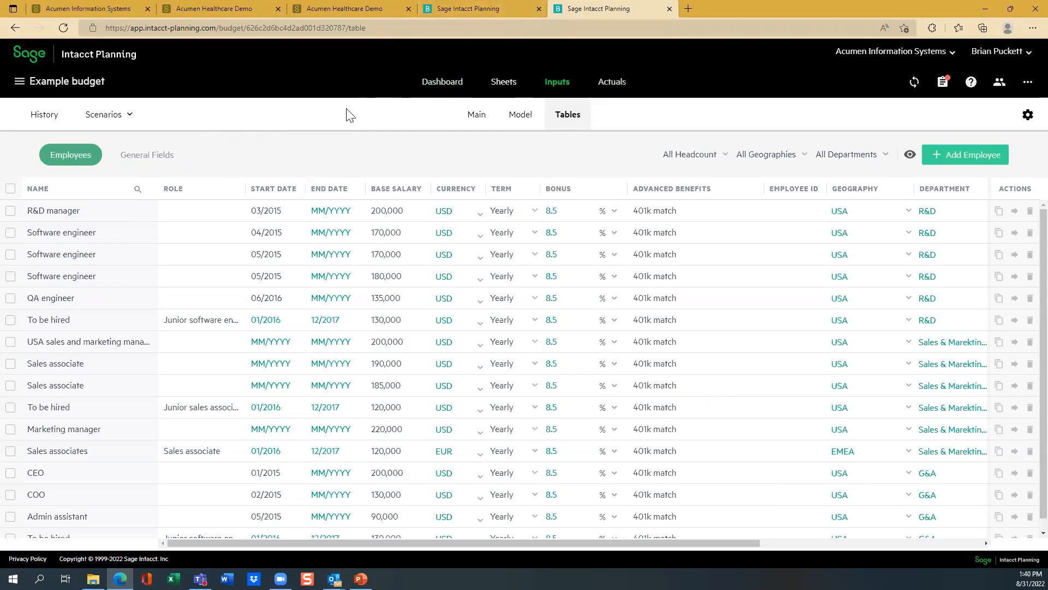
- Browse the model library's Cost of Revenues, Expenses, Headcount and Company Indicators categories, and close it without adding a model
click(525, 115)
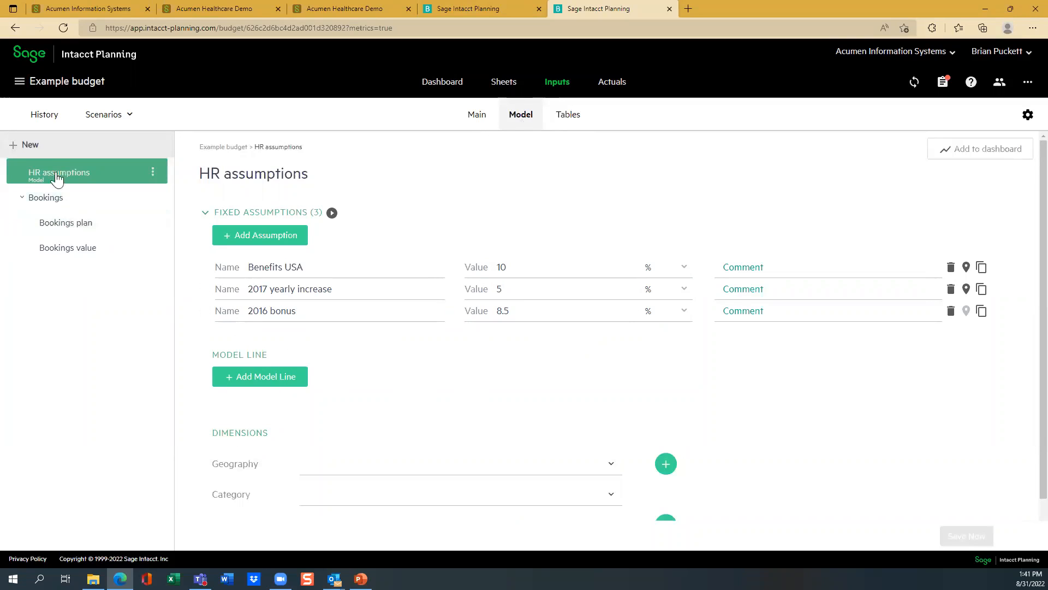
click(17, 151)
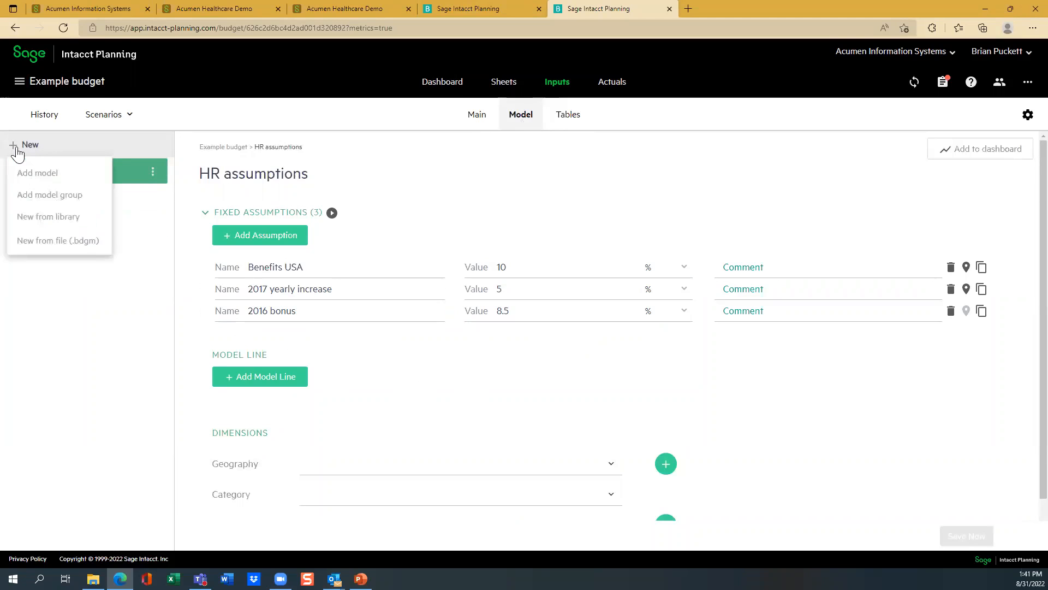
click(33, 216)
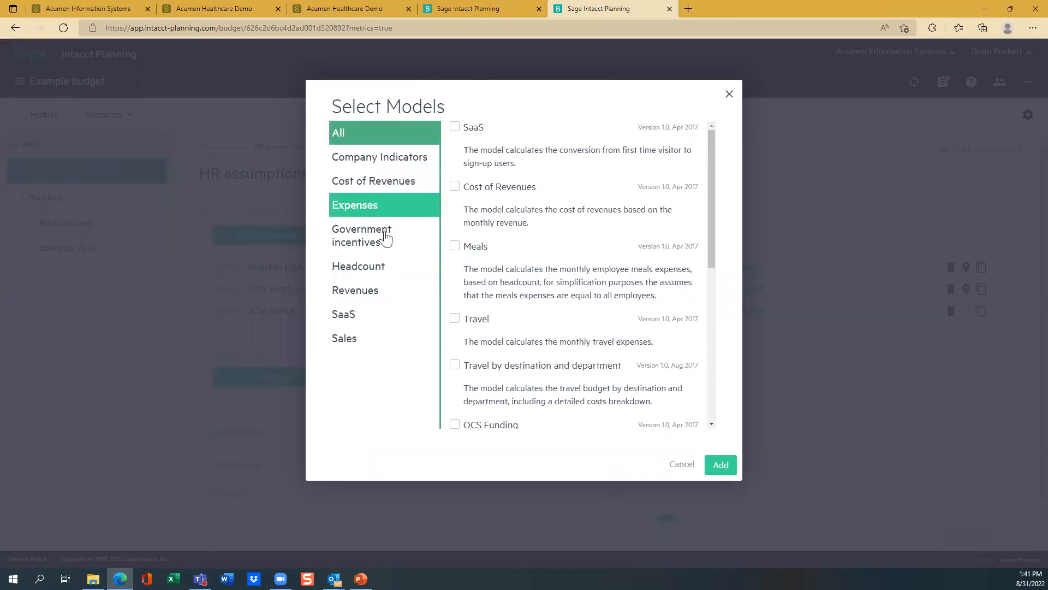
click(370, 185)
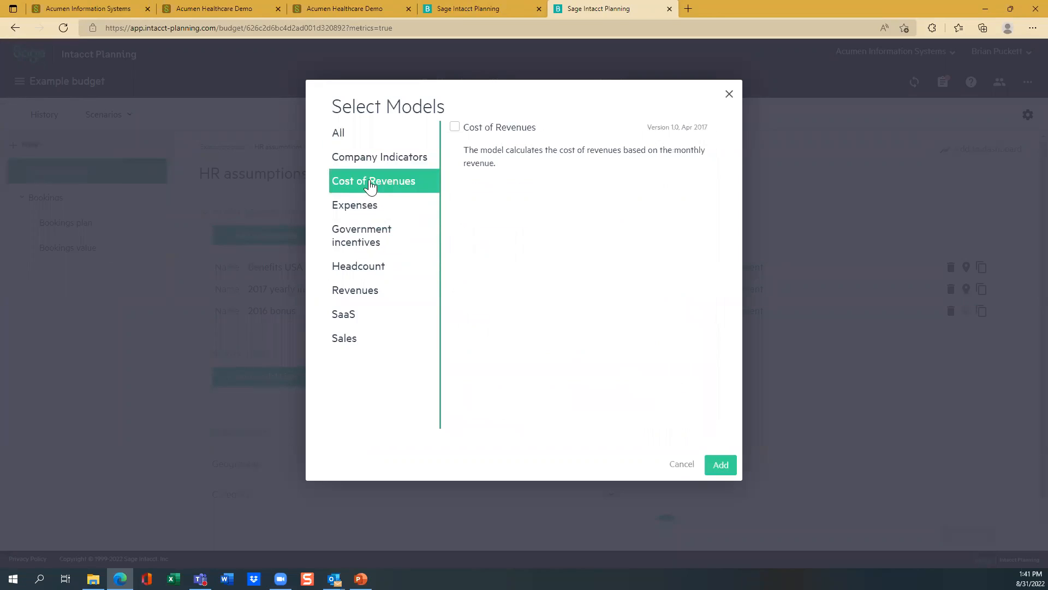
click(351, 213)
click(363, 274)
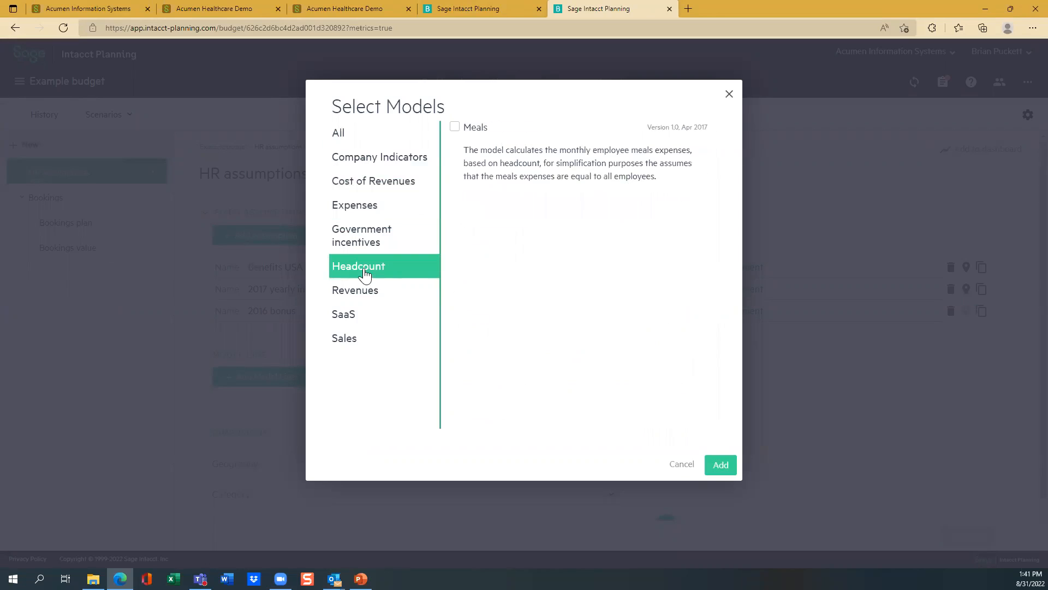
click(348, 159)
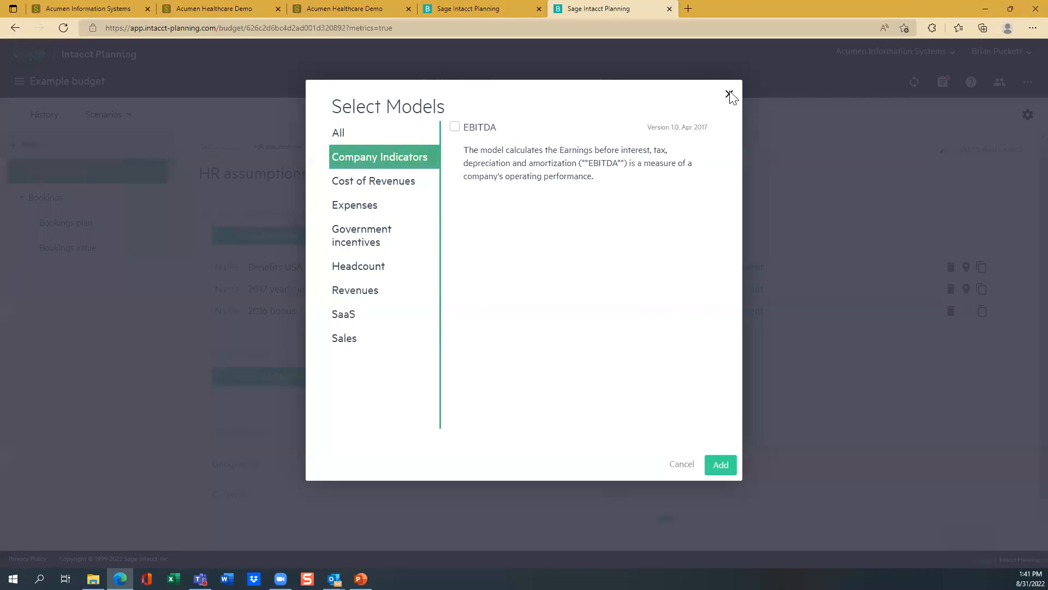
click(730, 95)
- Open the Bookings plan model and examine its monthly EMEA and US booking lines
click(68, 226)
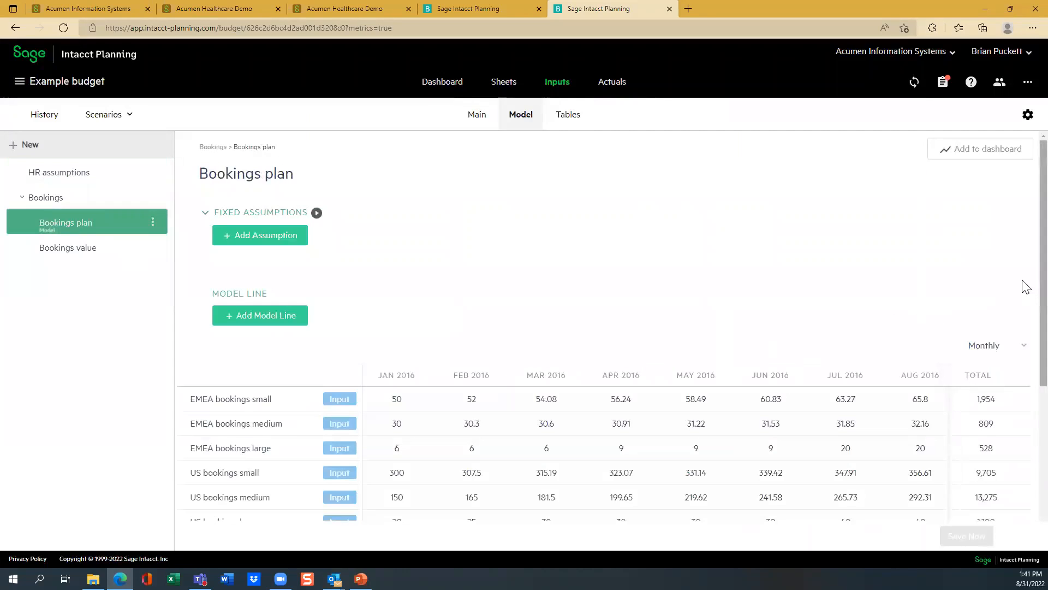
triple_click(1022, 315)
scroll(1024, 289, down, 2)
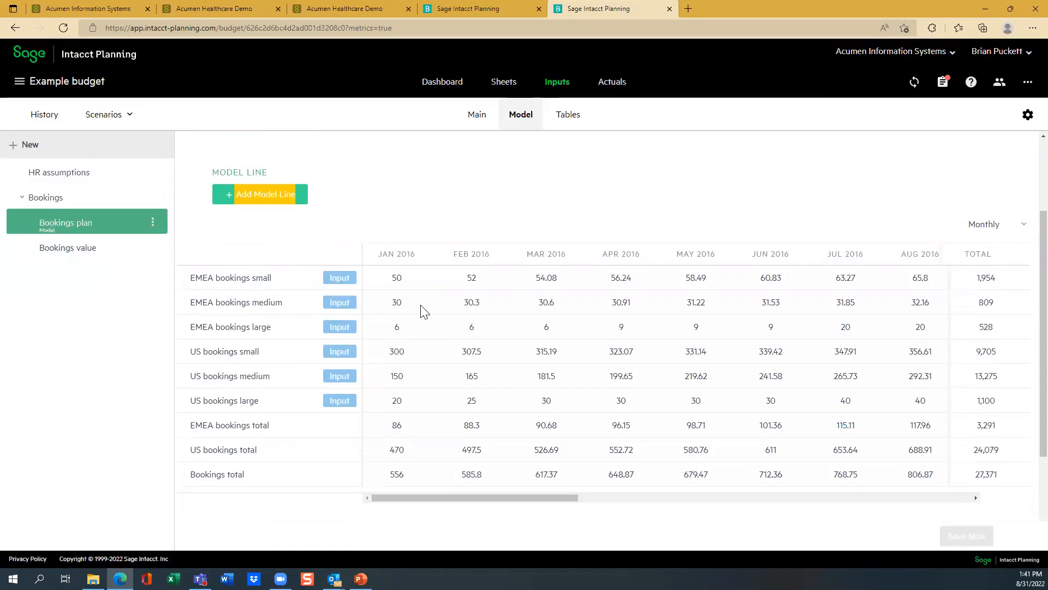
- Open the Bookings value model and examine its fixed cost assumptions and monthly bookings value lines through to the totals
click(66, 254)
scroll(1025, 280, up, 2)
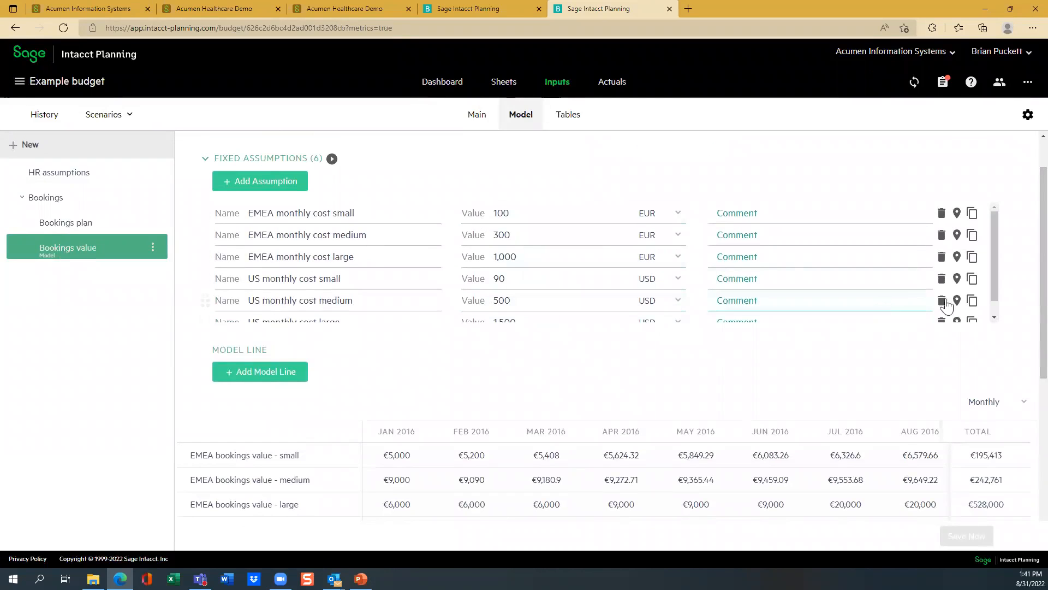
drag(1024, 295, 1024, 377)
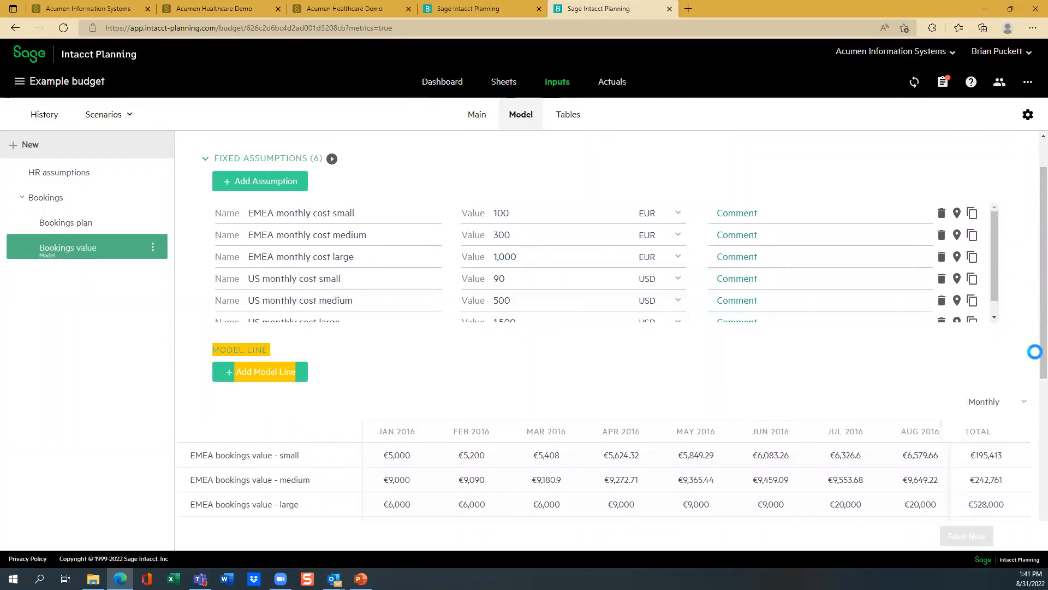
scroll(1023, 305, down, 5)
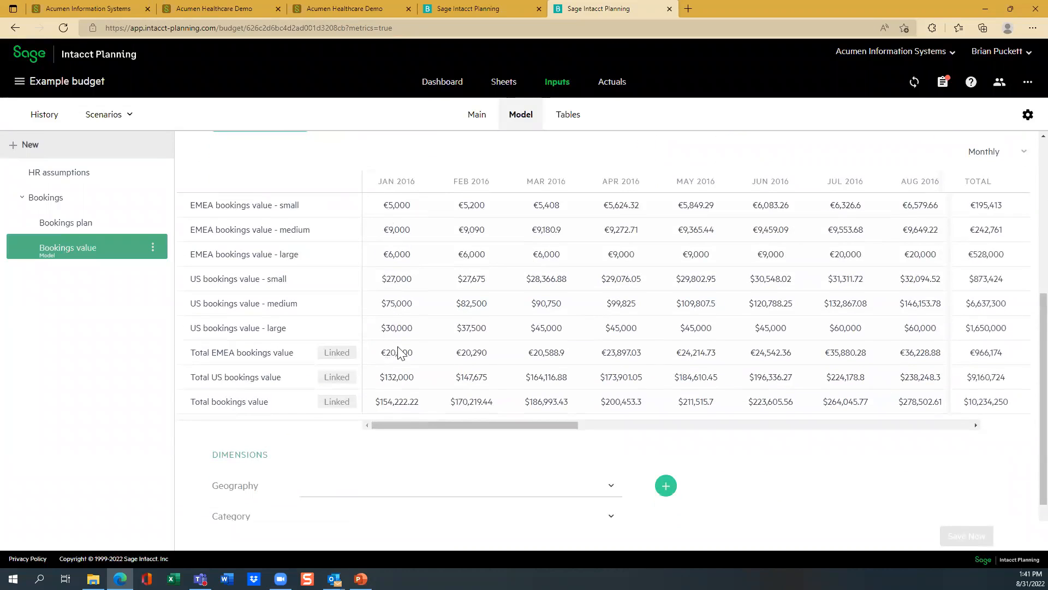
mouse_move(409, 423)
mouse_down()
mouse_move(613, 442)
mouse_move(410, 444)
mouse_up()
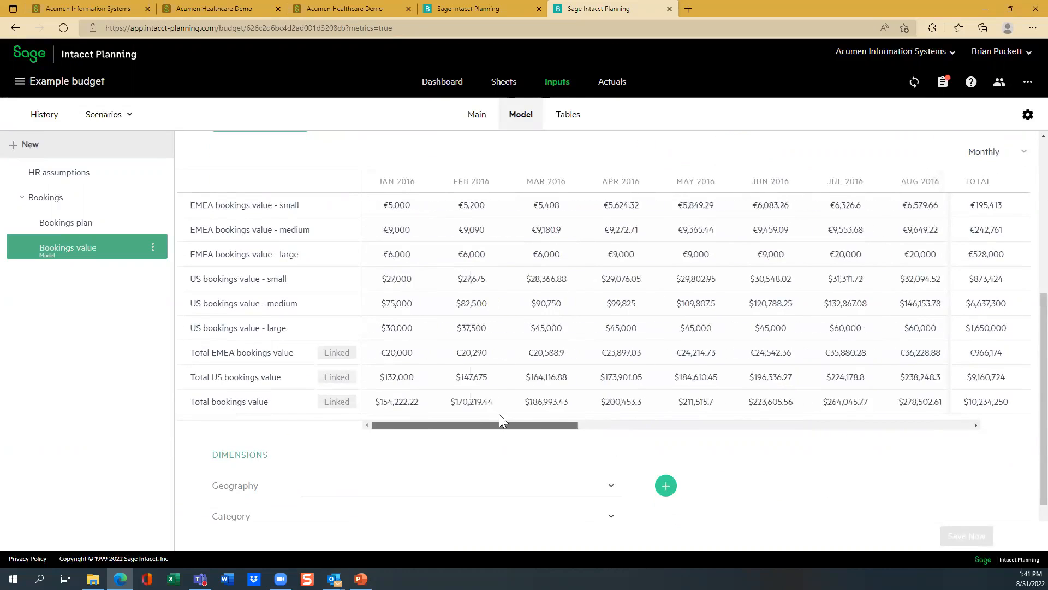
scroll(1025, 283, up, 2)
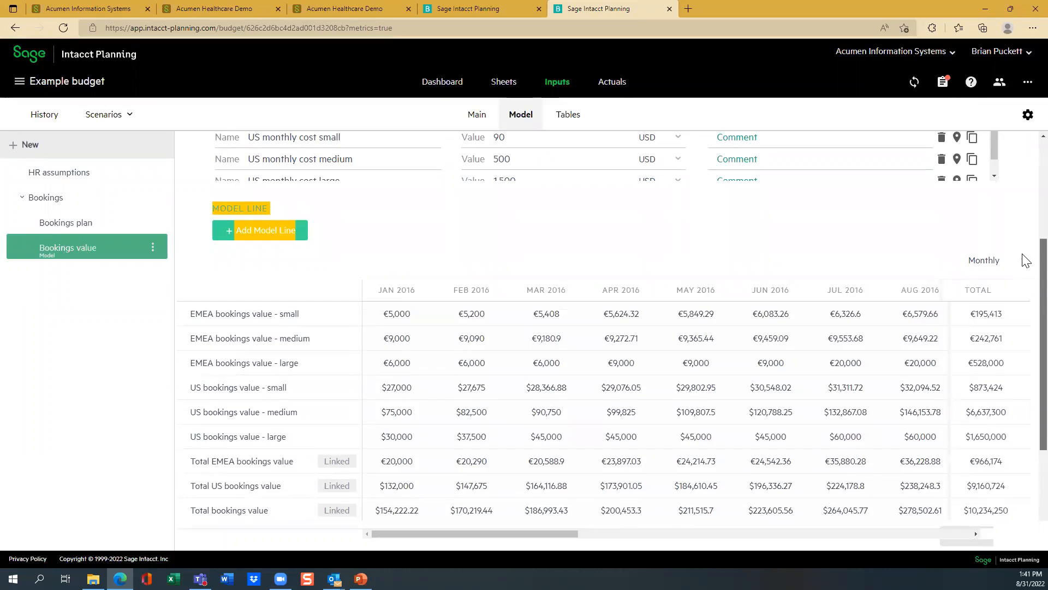
scroll(1025, 262, down, 1)
drag(1023, 267, 1021, 266)
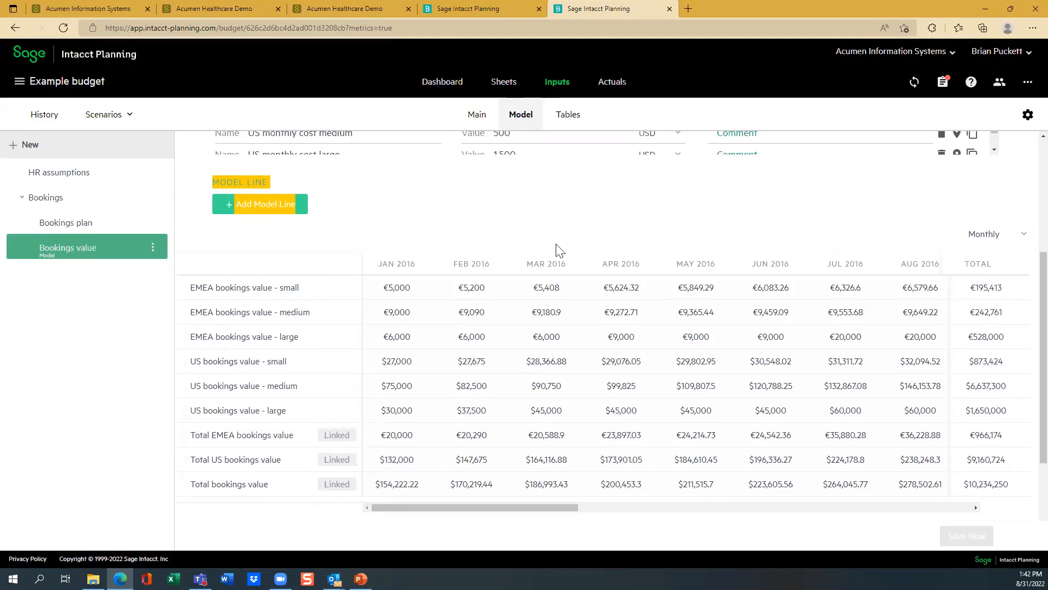
- Open the Subscription - US revenue line in the main inputs and check its type choices and linked model line
click(554, 85)
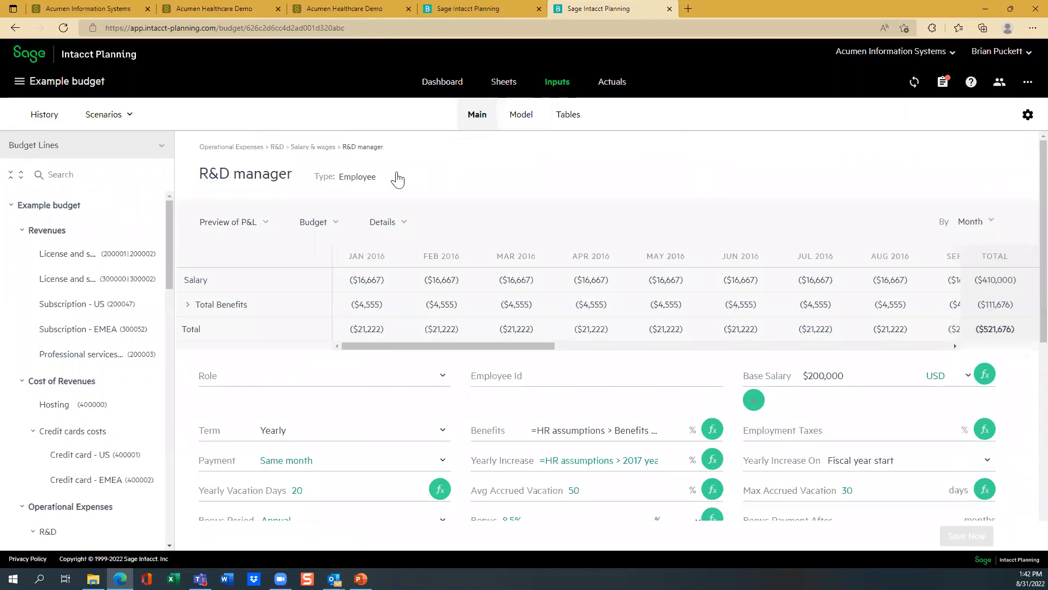
click(56, 315)
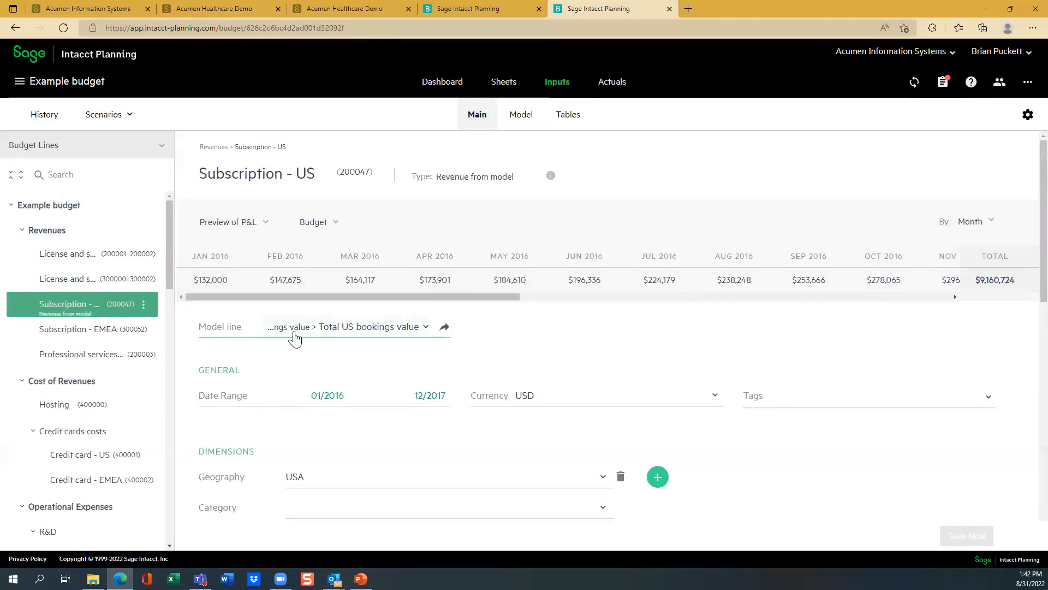
click(466, 178)
click(637, 180)
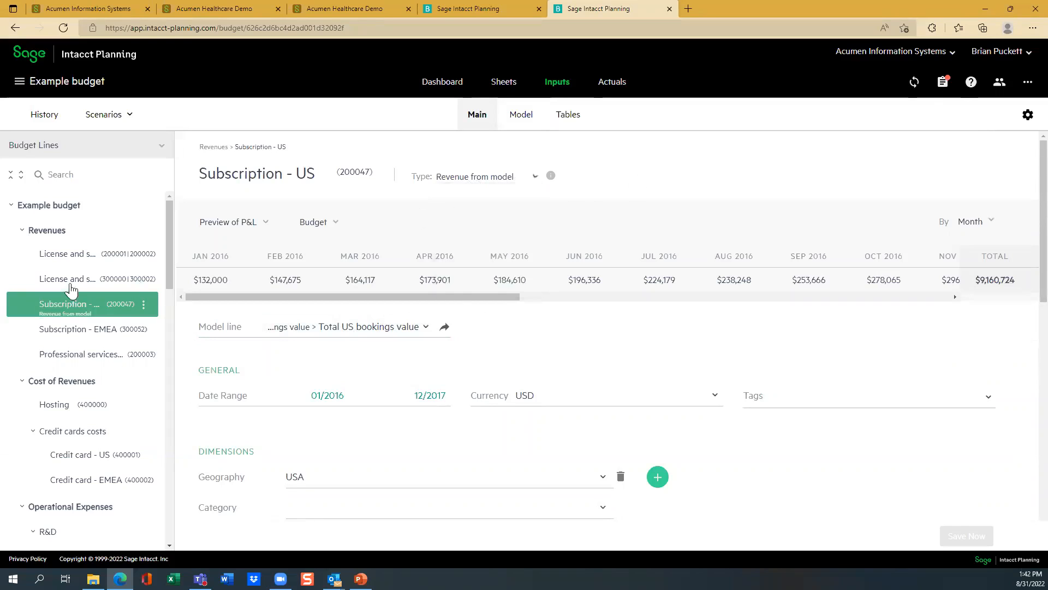
- Change the License and support - US revenue line's type to Revenue from model
click(63, 271)
click(68, 257)
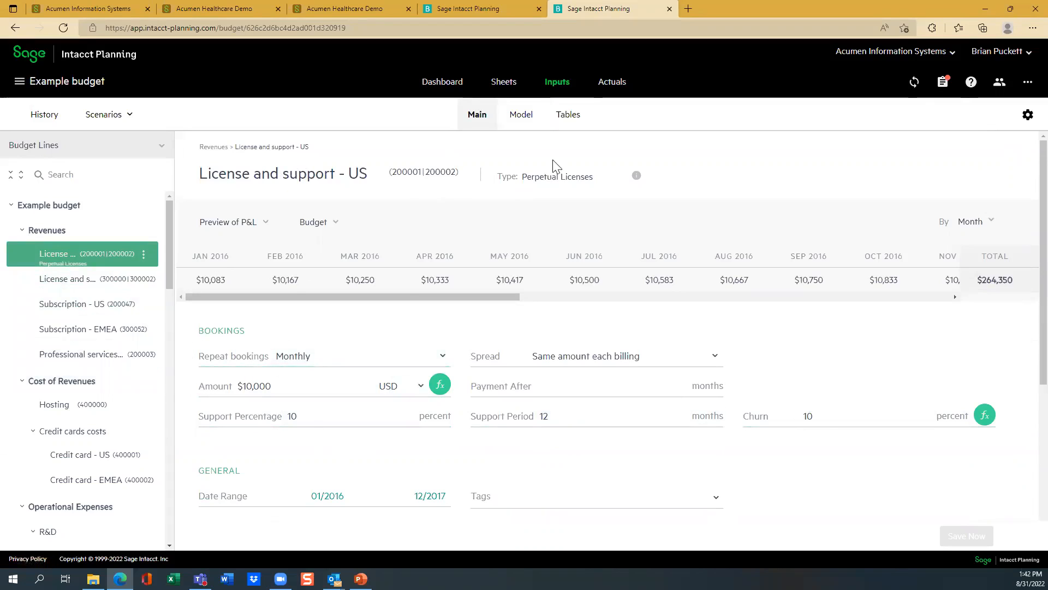
click(546, 184)
drag(621, 210, 618, 259)
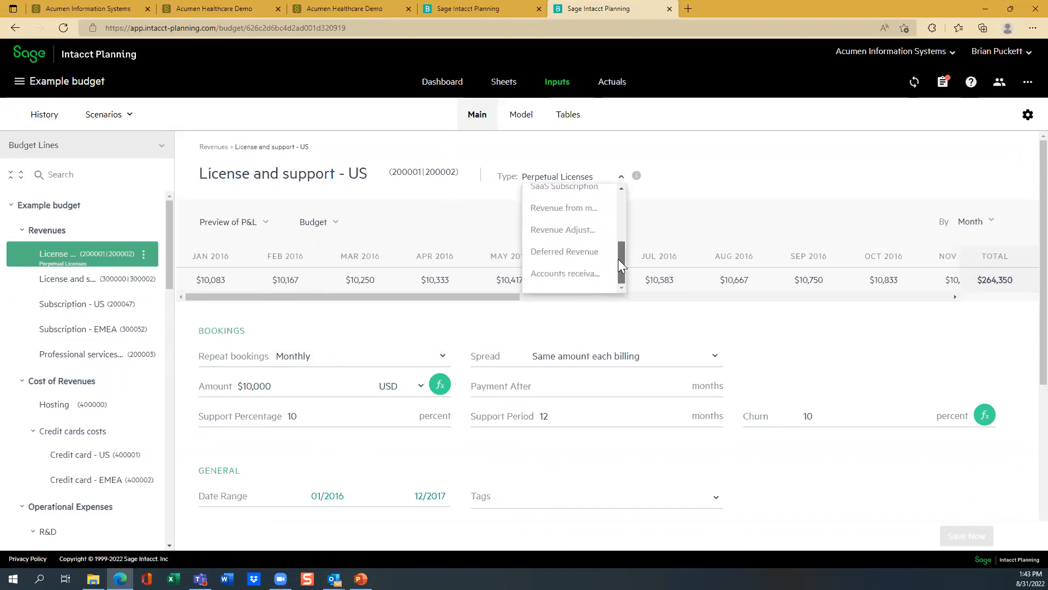
click(563, 210)
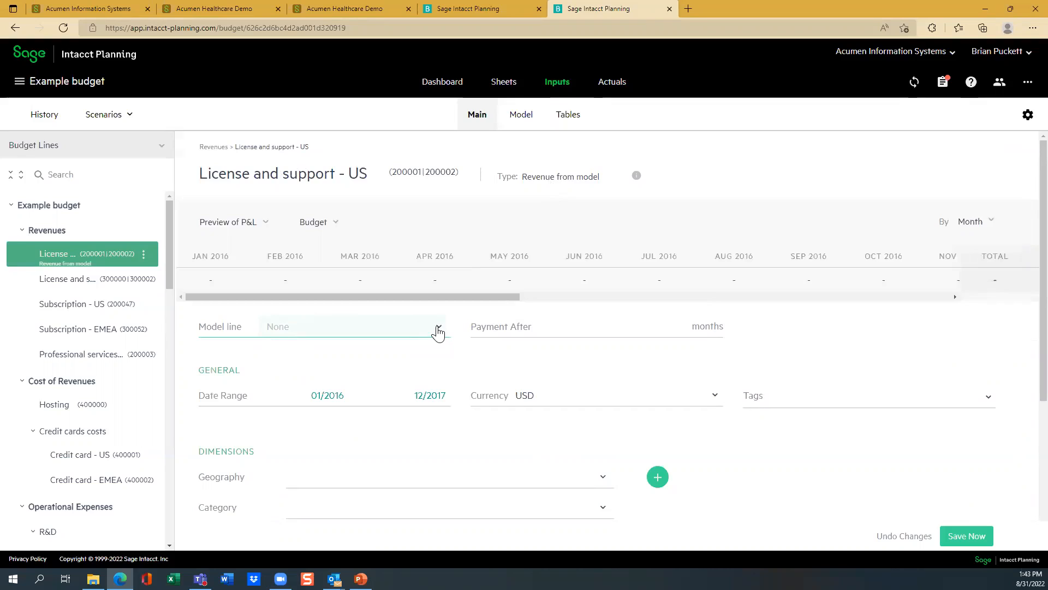
- Link the License and support - US line to the US bookings value - large model line
click(292, 331)
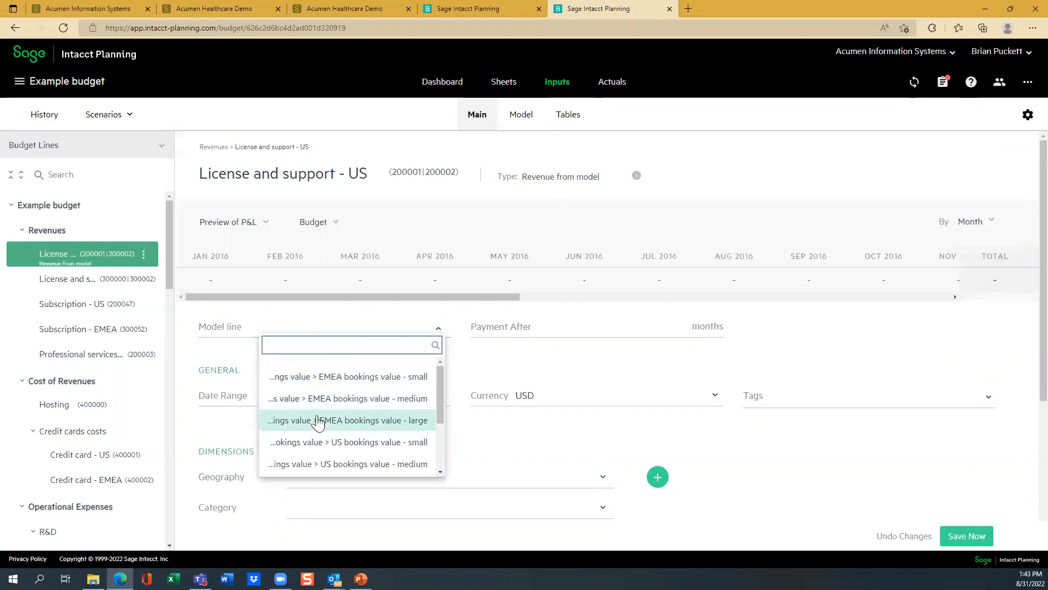
drag(441, 406, 440, 418)
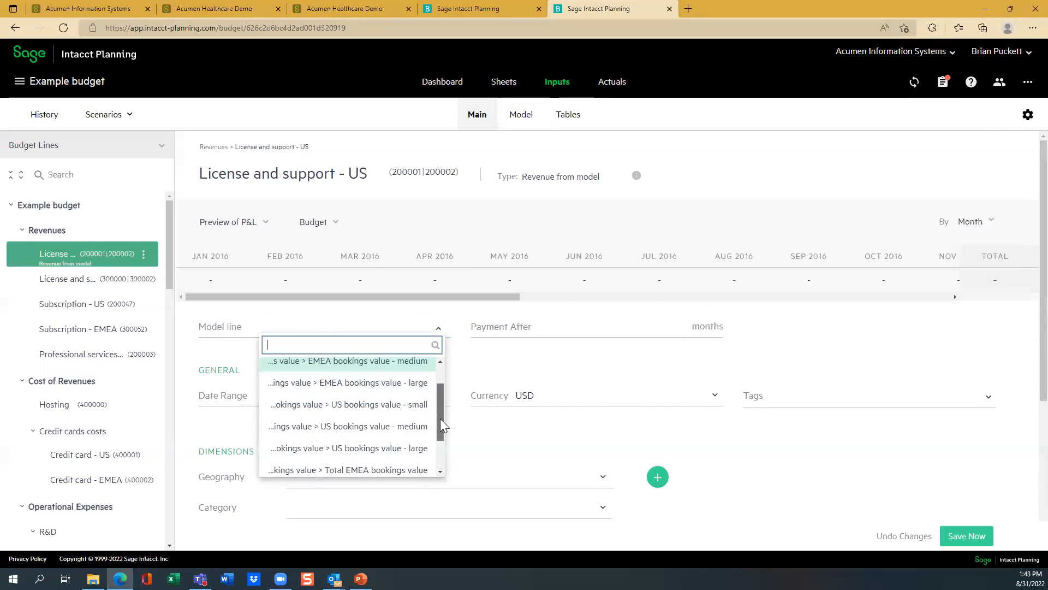
click(382, 449)
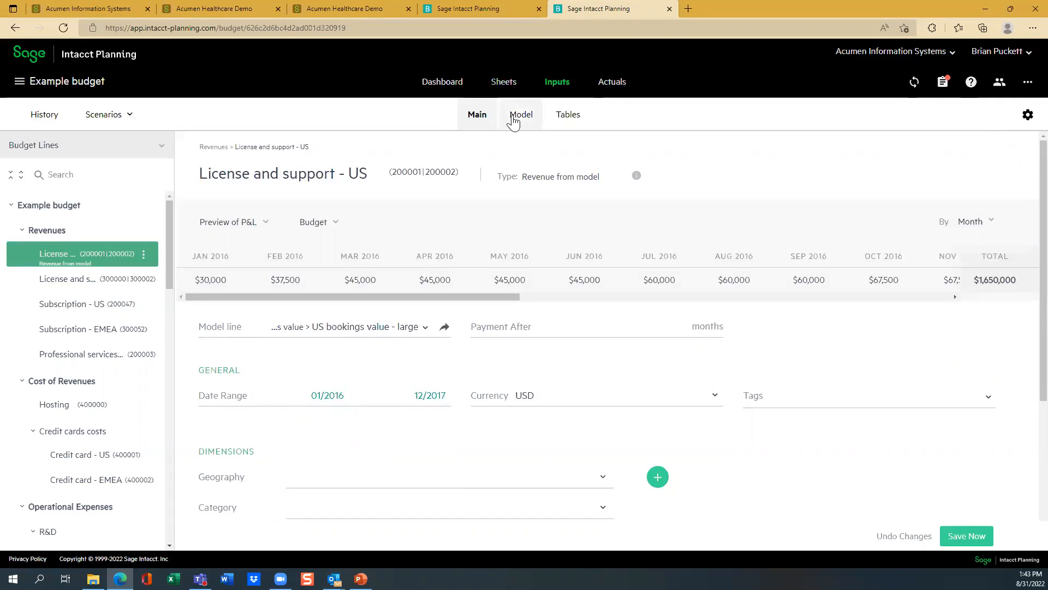
drag(392, 294, 273, 327)
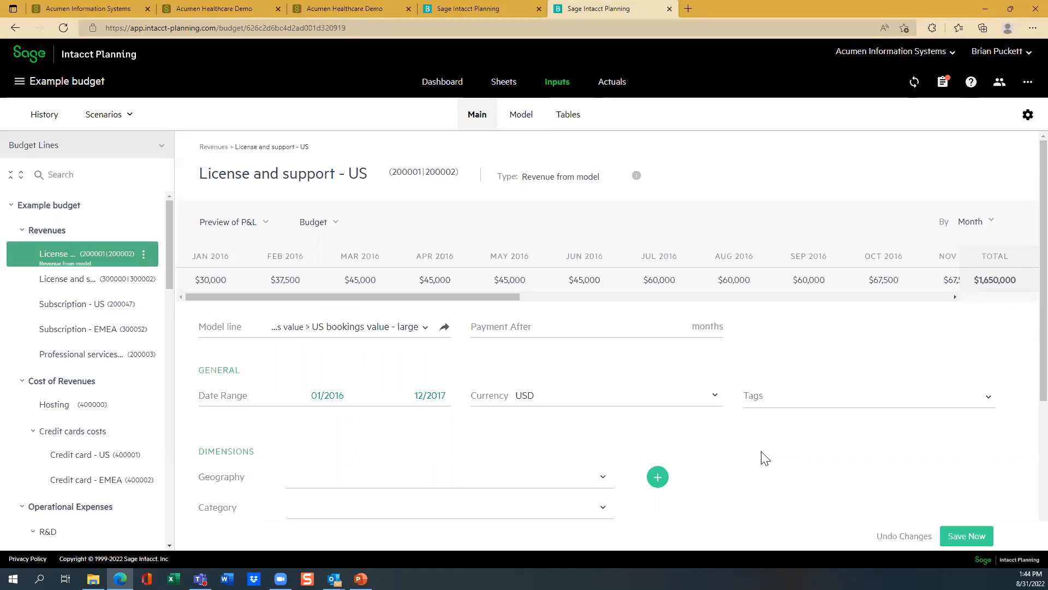
- Return to the budget's models and show the HR assumptions model
click(522, 118)
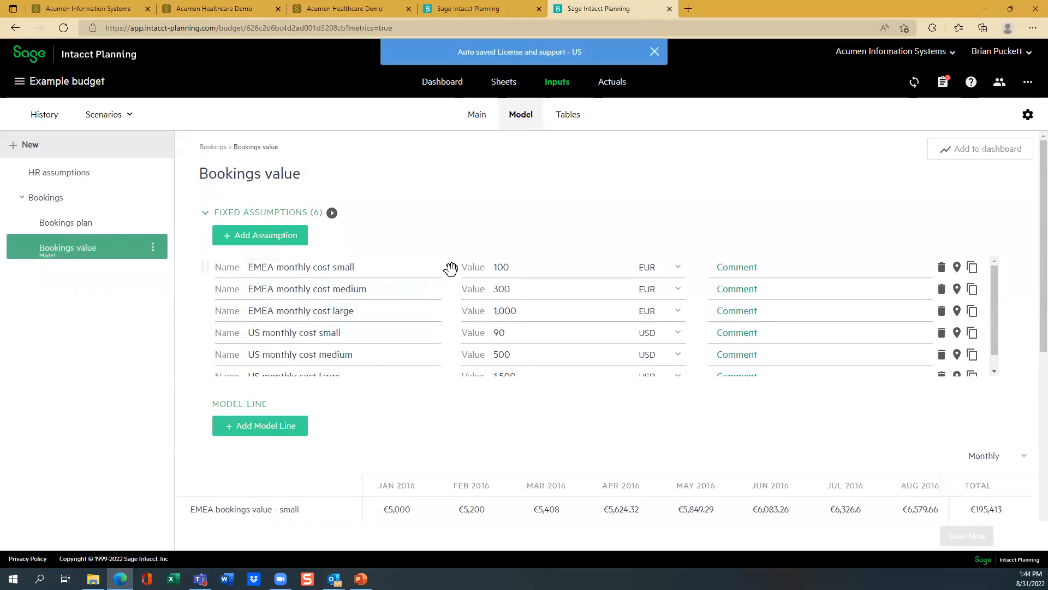
click(61, 174)
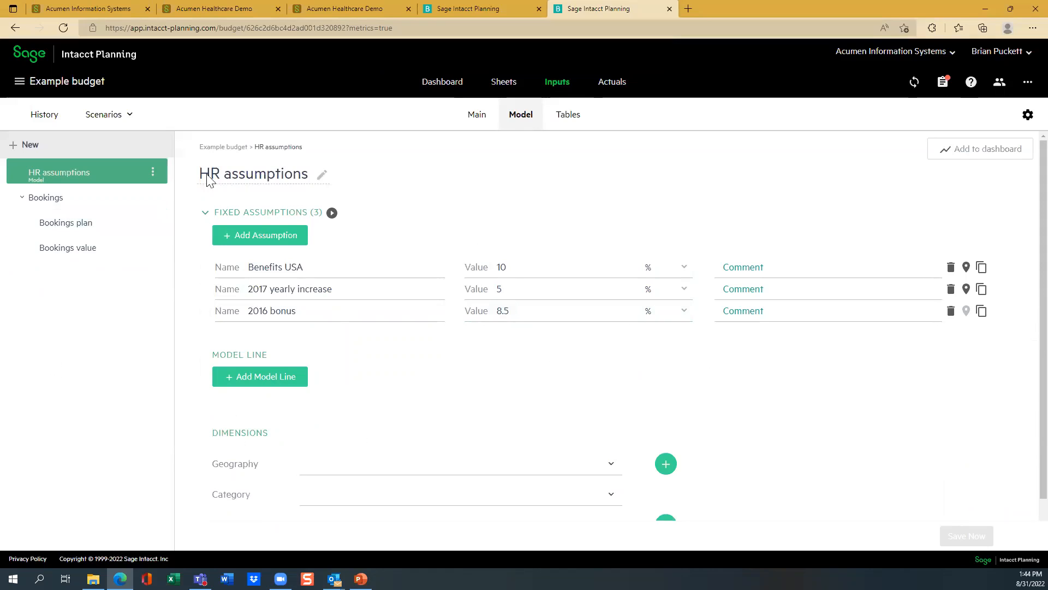
- Switch to the Acumen-Goodway budget and open the Medical Supplies (60350) expense line under AEROSURF to review its monthly amounts
click(468, 12)
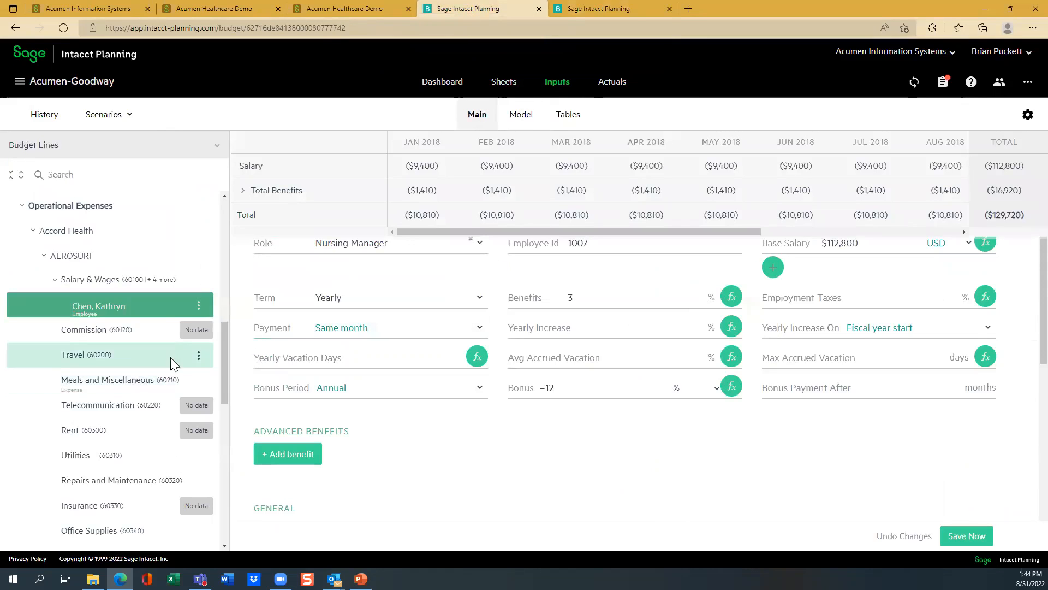
drag(224, 339, 242, 400)
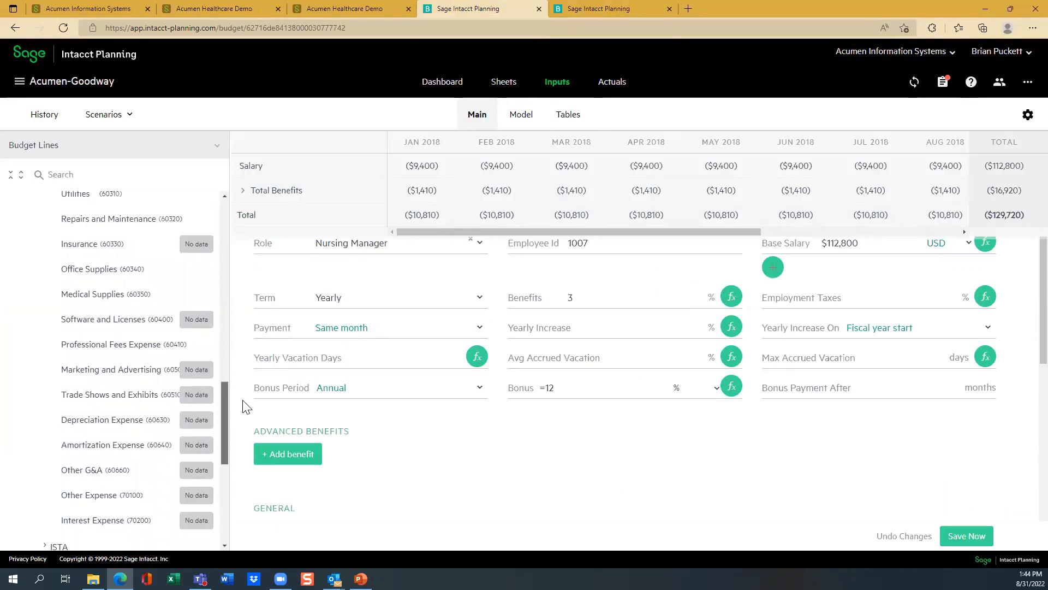
click(133, 321)
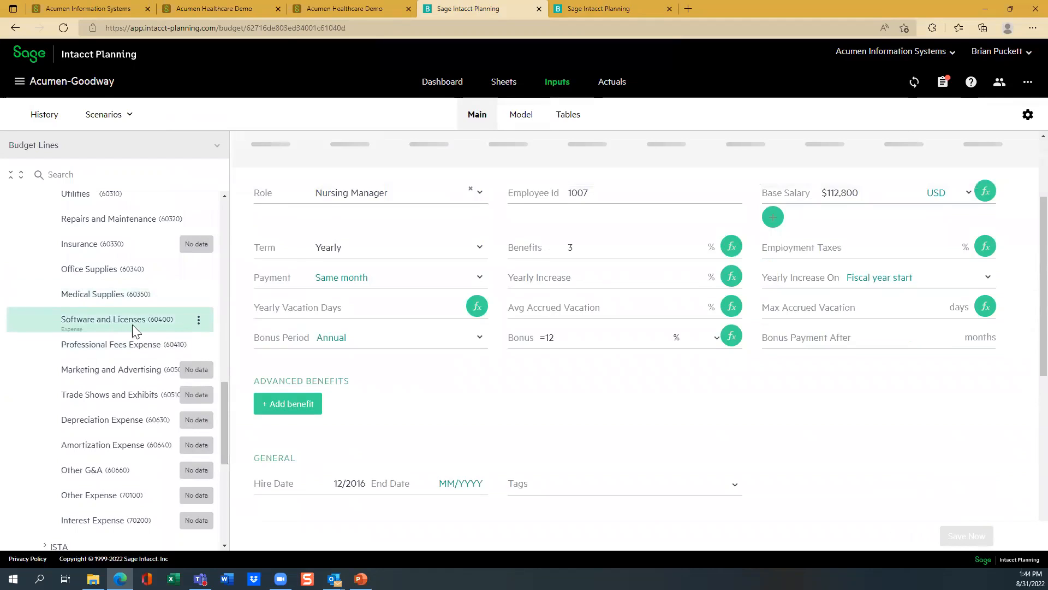
click(140, 295)
drag(223, 408, 249, 303)
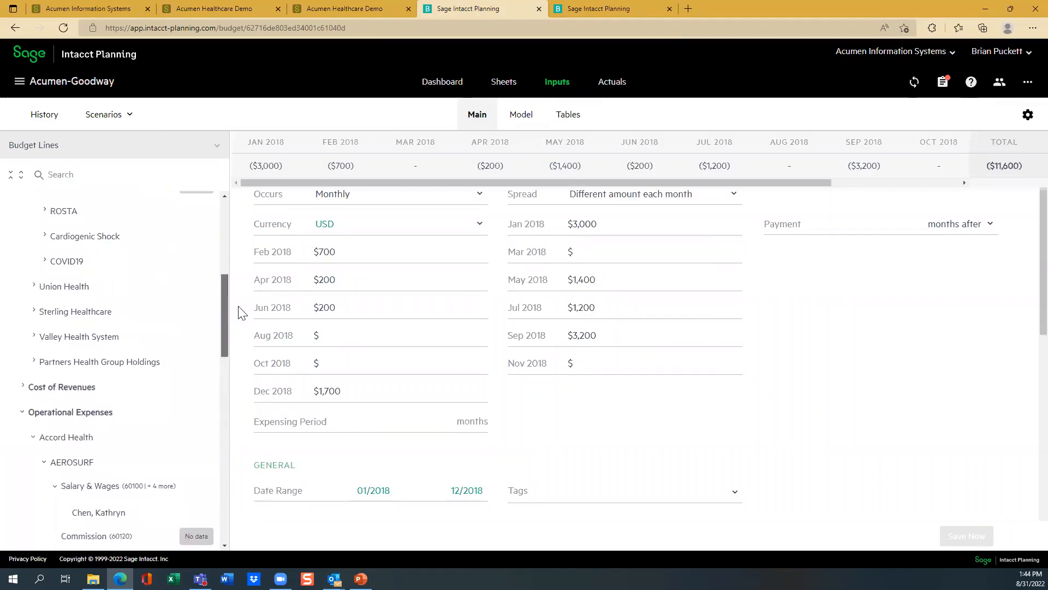
- Review the monthly totals and dimensions of the Operational Expenses line and its Accord Health and AEROSURF groups
click(57, 414)
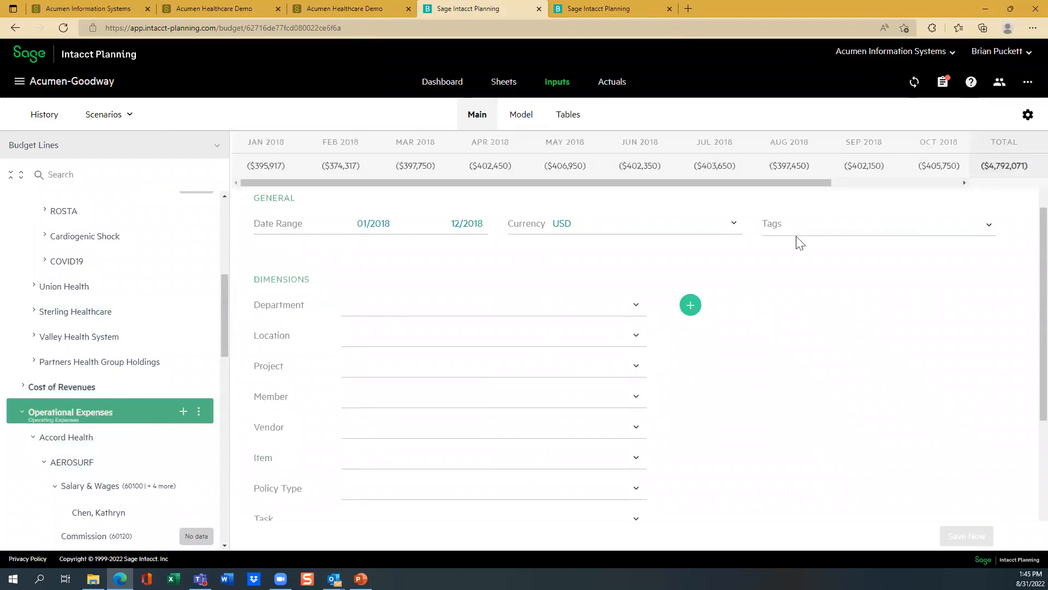
scroll(1021, 230, up, 2)
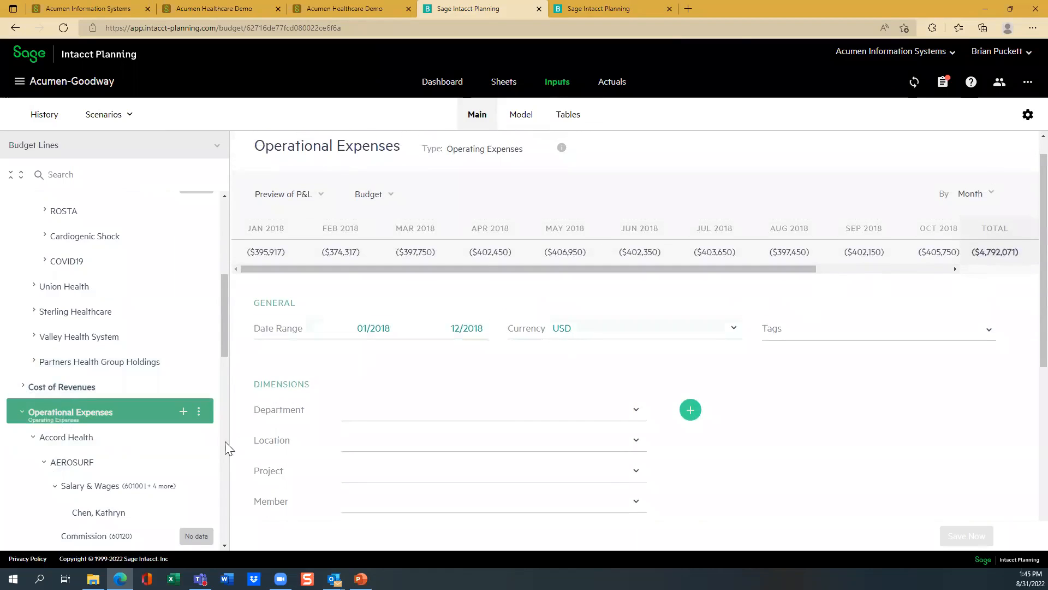
click(128, 440)
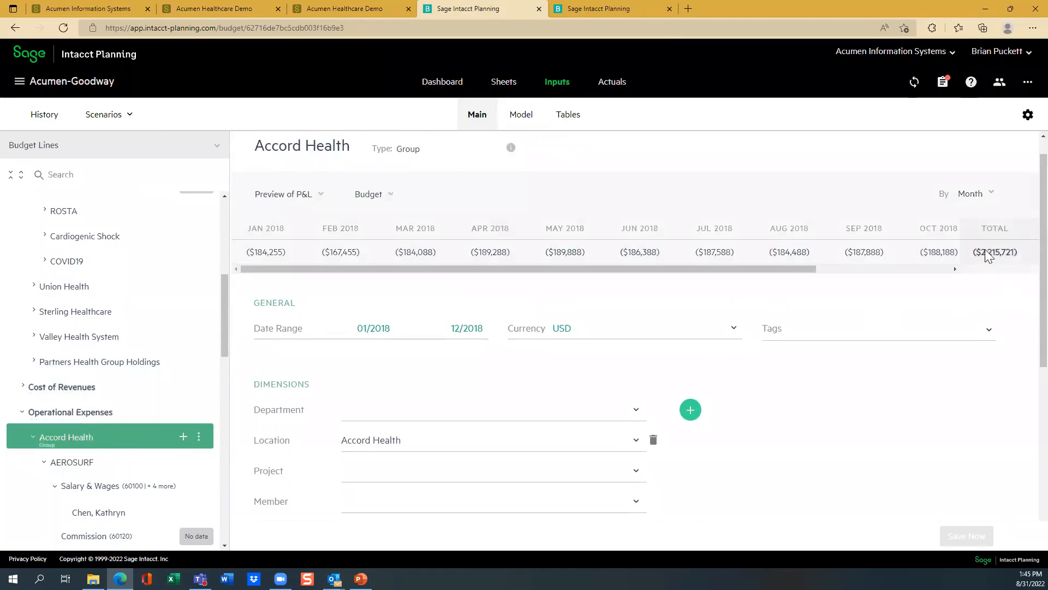
click(64, 468)
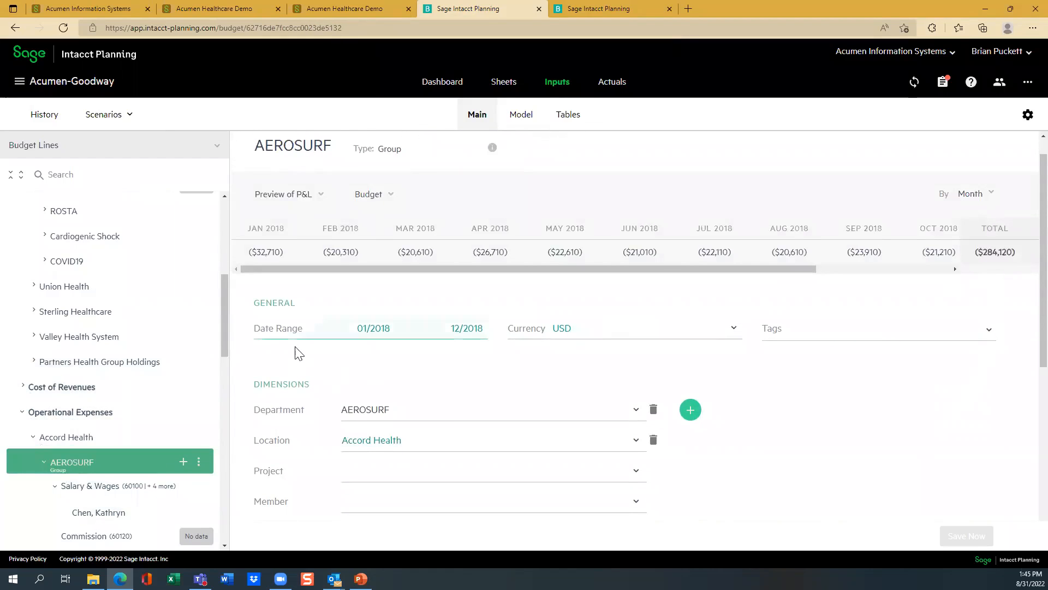
drag(222, 299, 224, 224)
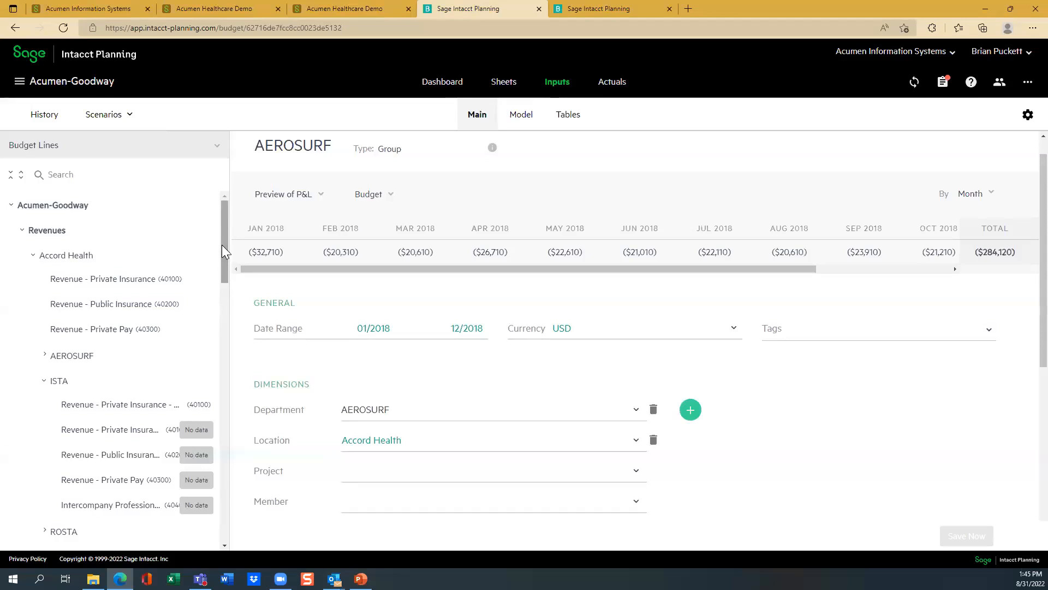
- Show the Profit & Loss sheet as Budget vs. Actuals and review the monthly differences through December 2018
click(502, 85)
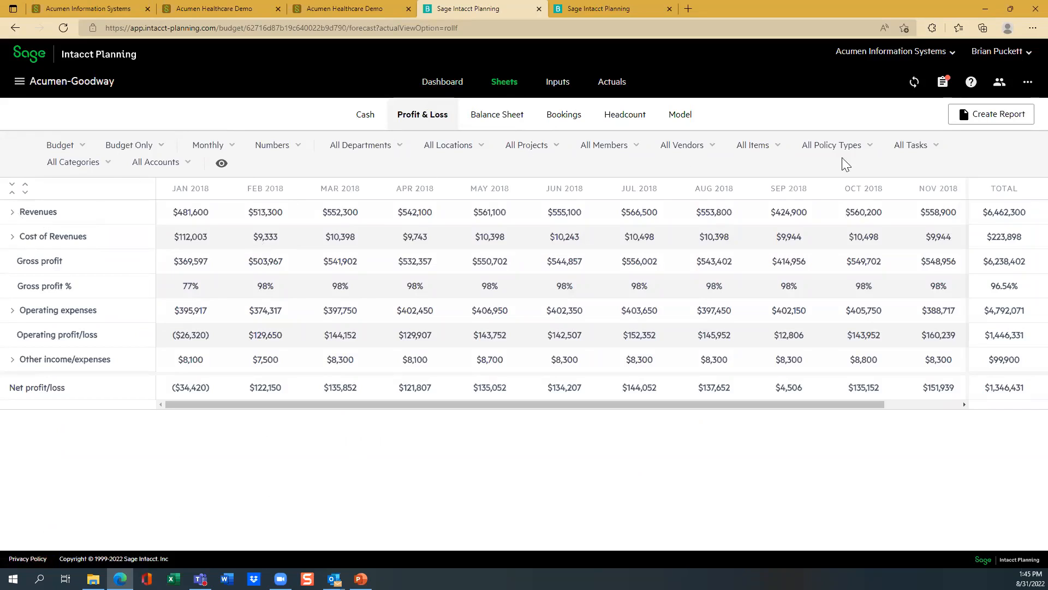
click(125, 146)
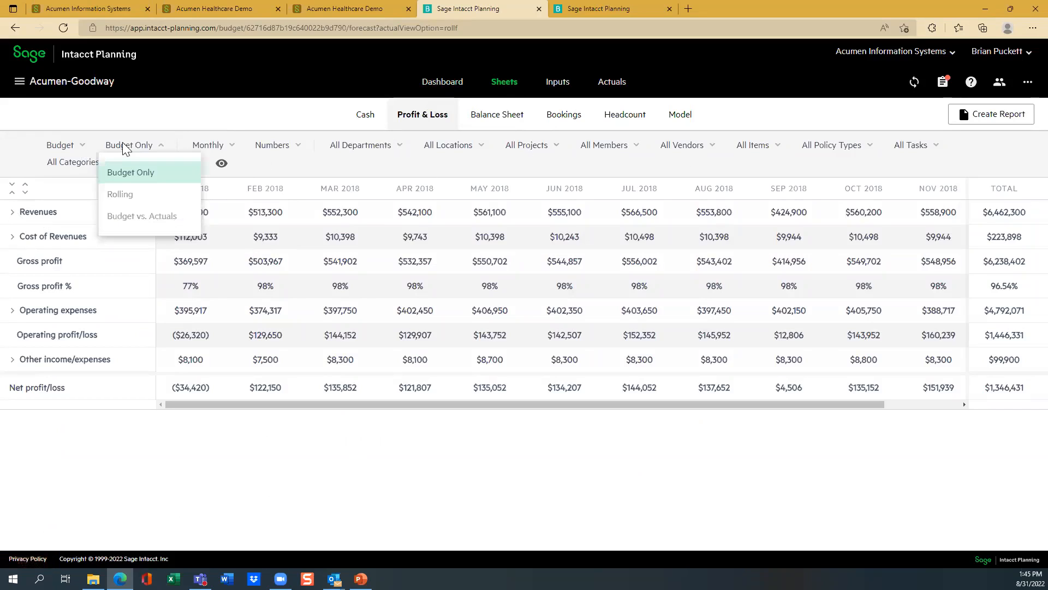
click(130, 218)
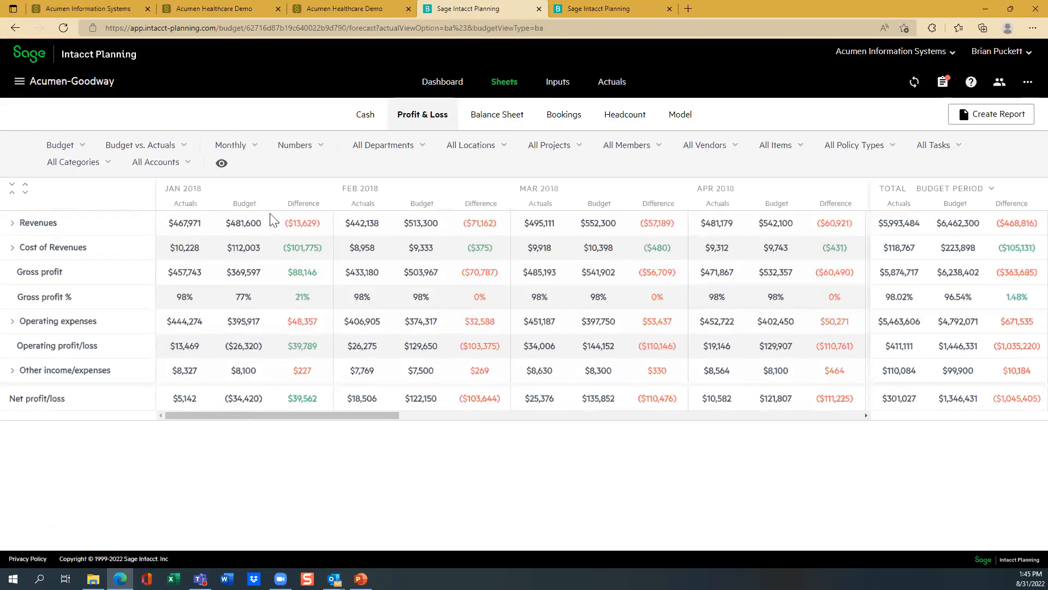
drag(272, 415, 872, 256)
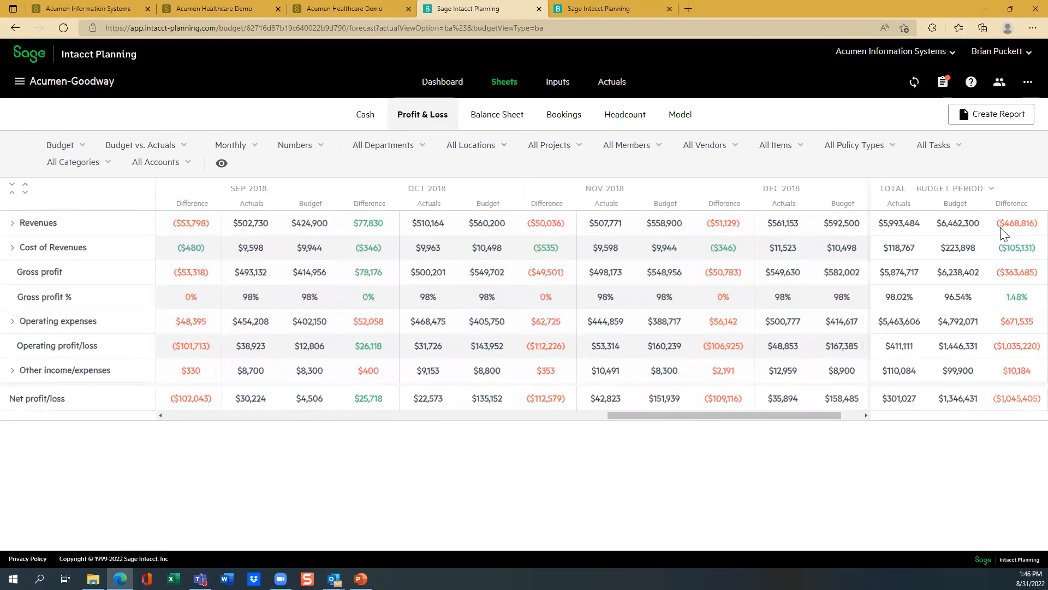
drag(681, 416, 765, 424)
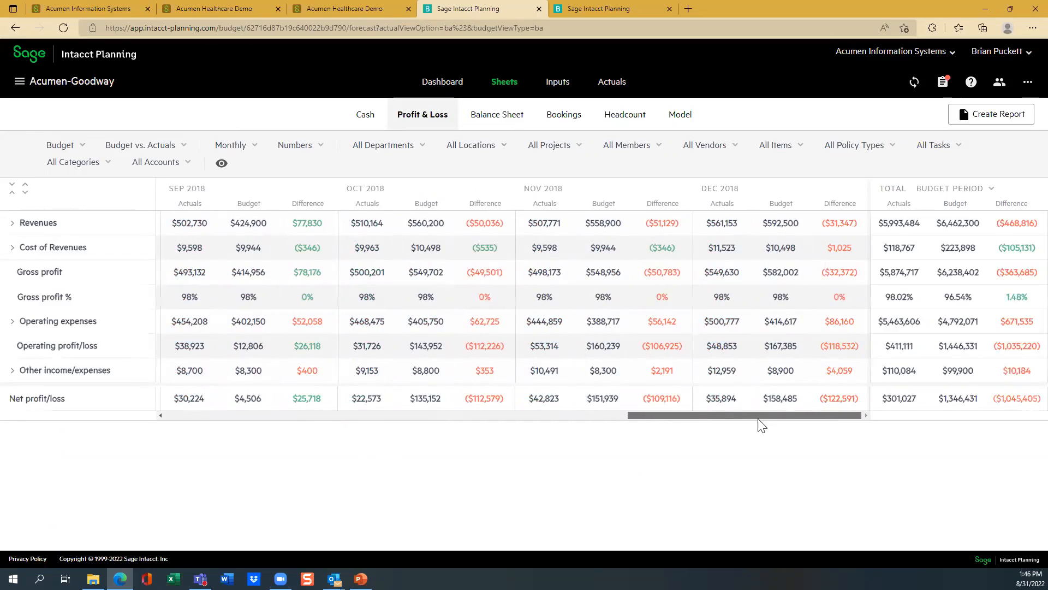
drag(762, 425, 210, 437)
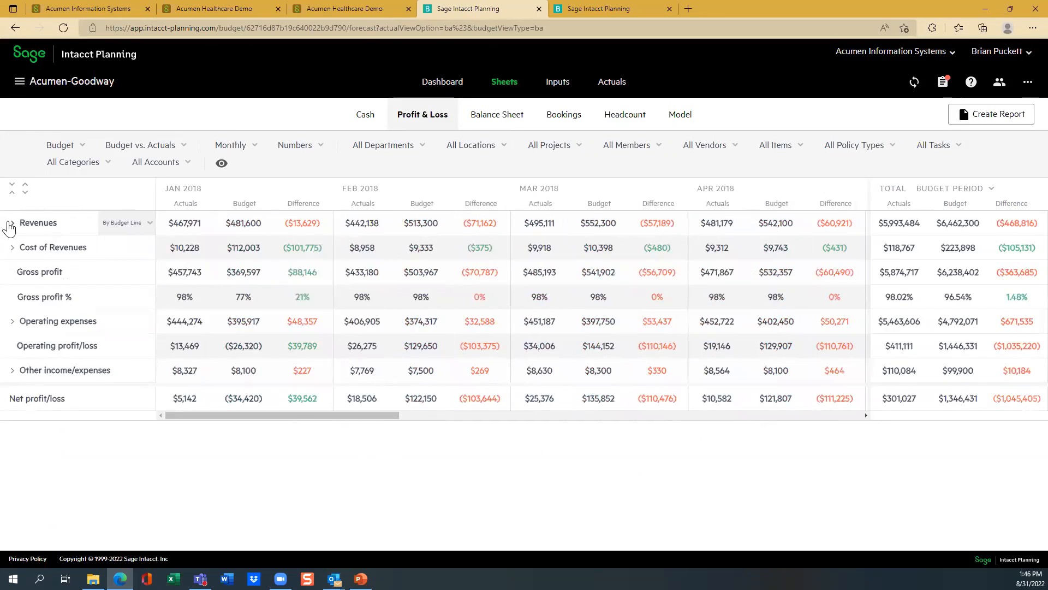
- Expand Revenues down to the Accord Health and AEROSURF lines, and expand Cost of Revenues
click(10, 224)
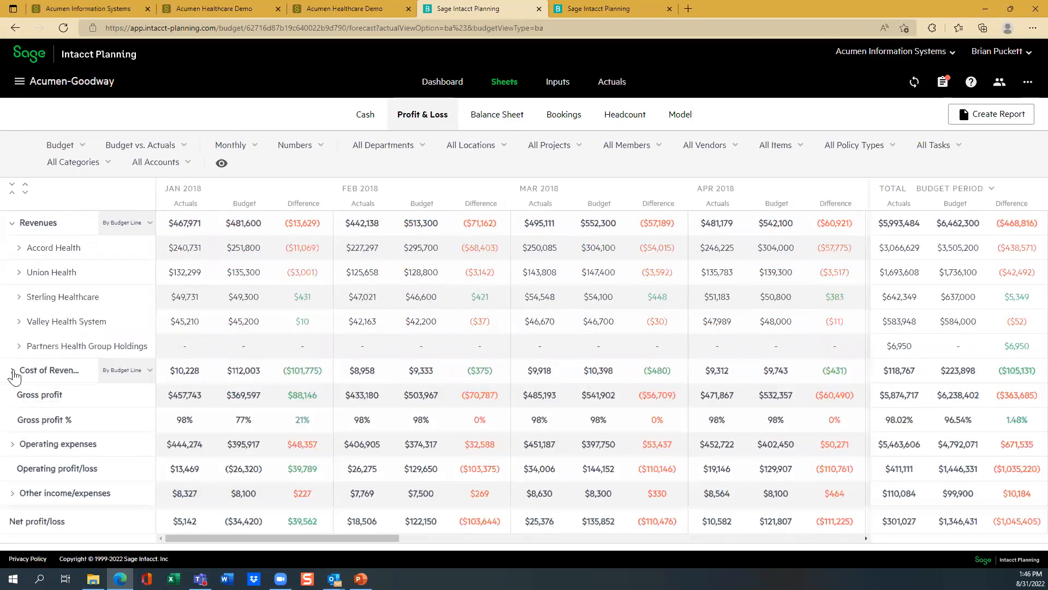
click(12, 370)
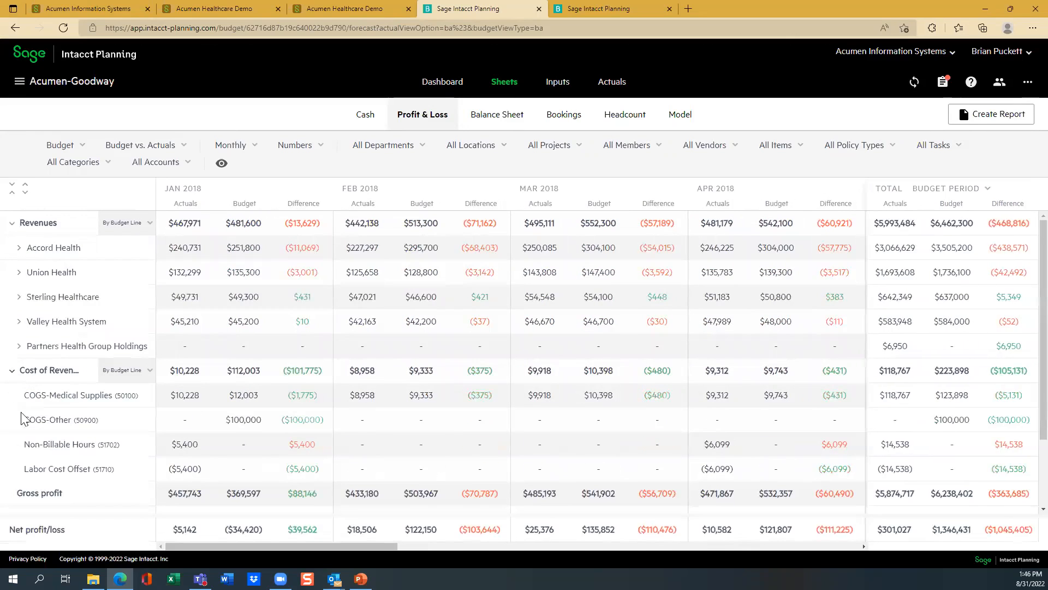
click(21, 264)
click(25, 347)
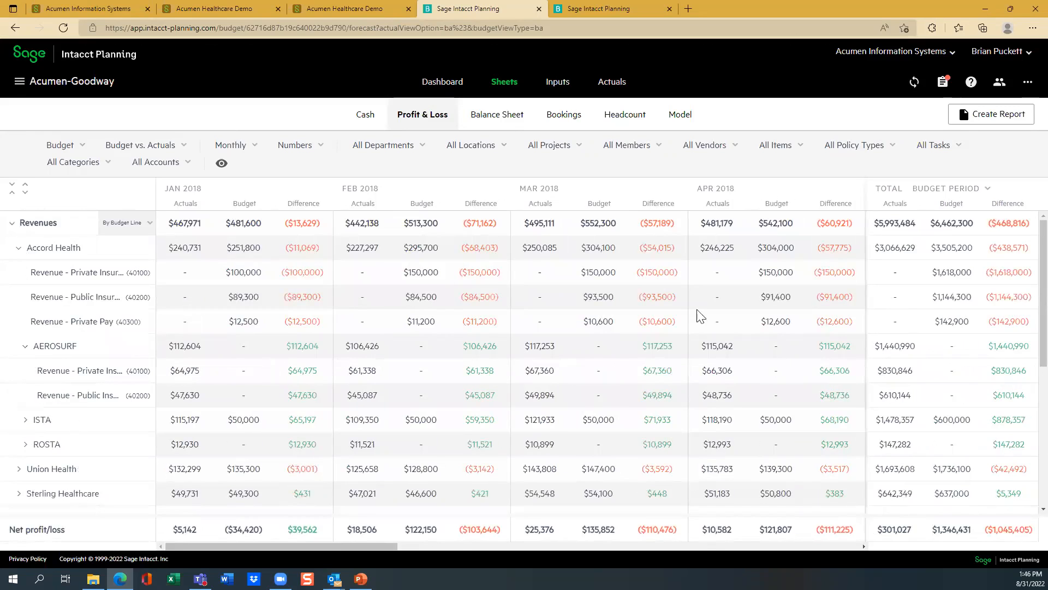
- Expand Operating expenses down to the AEROSURF lines under Accord Health and look over their budget-to-actual differences
scroll(1025, 406, down, 3)
scroll(1024, 405, down, 3)
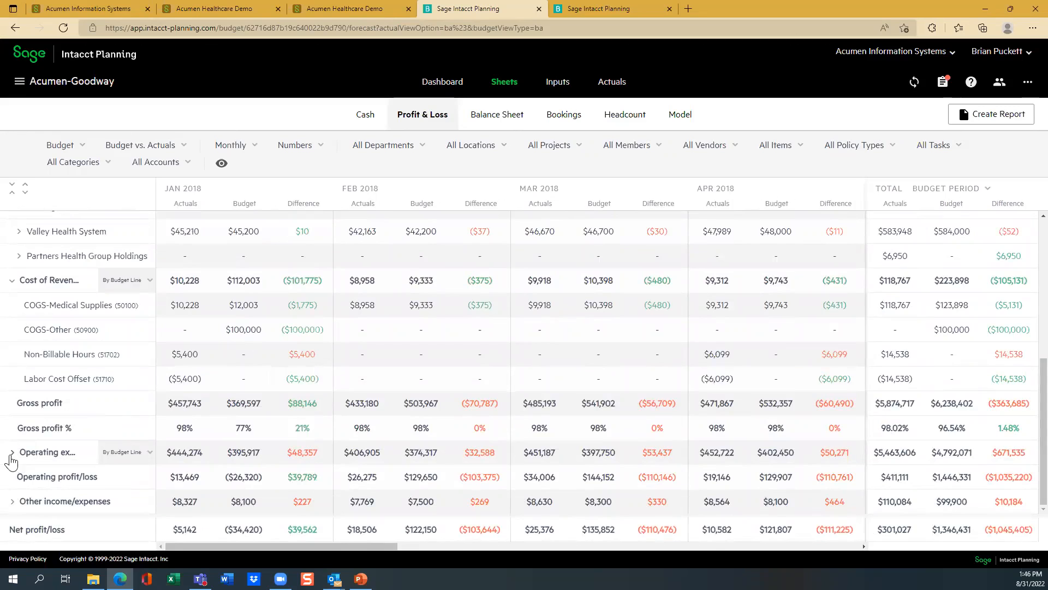
click(12, 453)
click(19, 477)
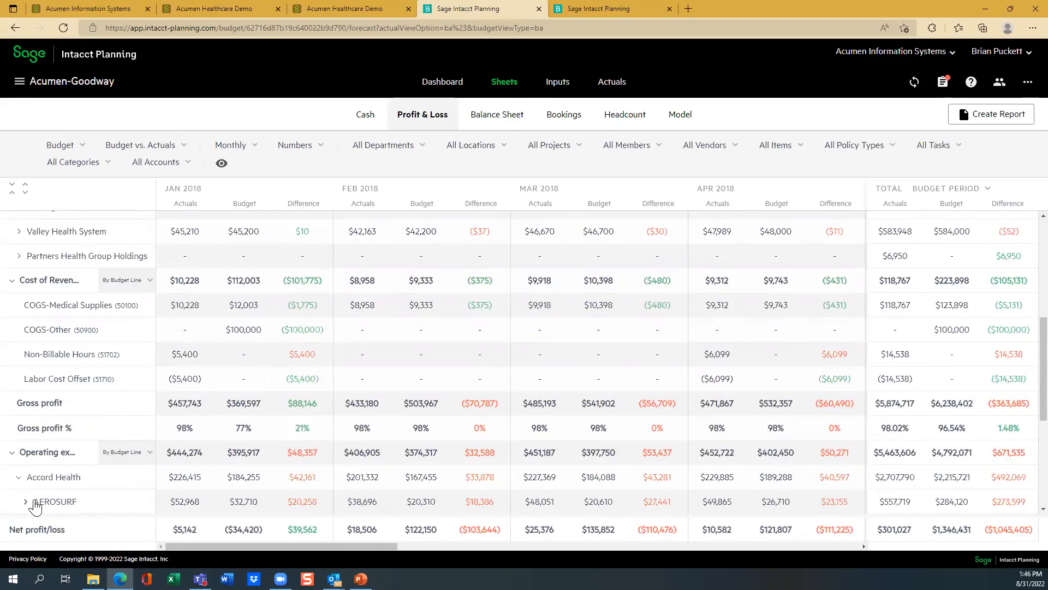
click(25, 503)
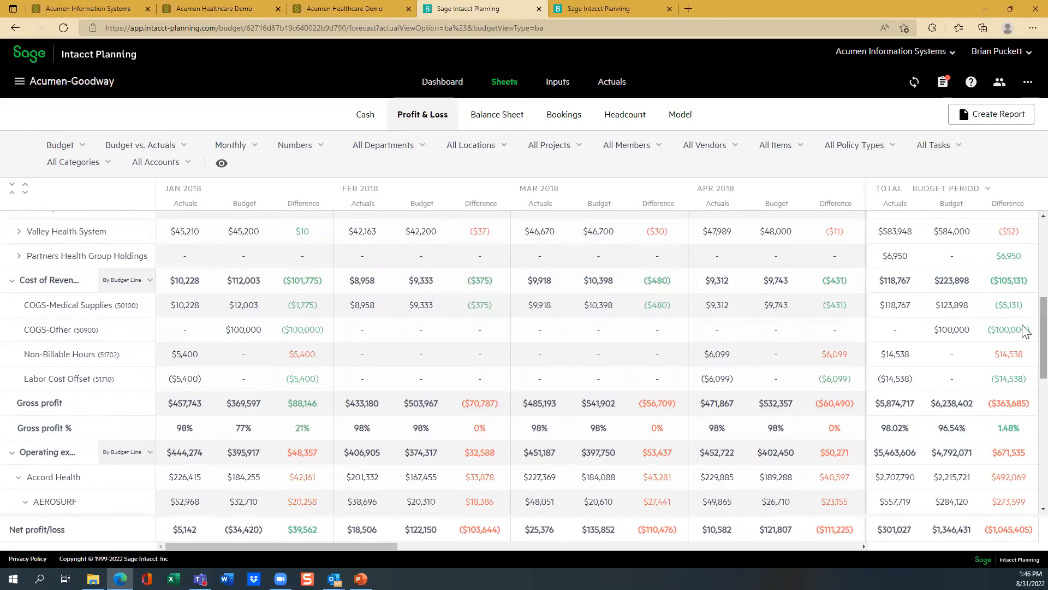
scroll(1023, 393, down, 6)
scroll(1025, 367, up, 12)
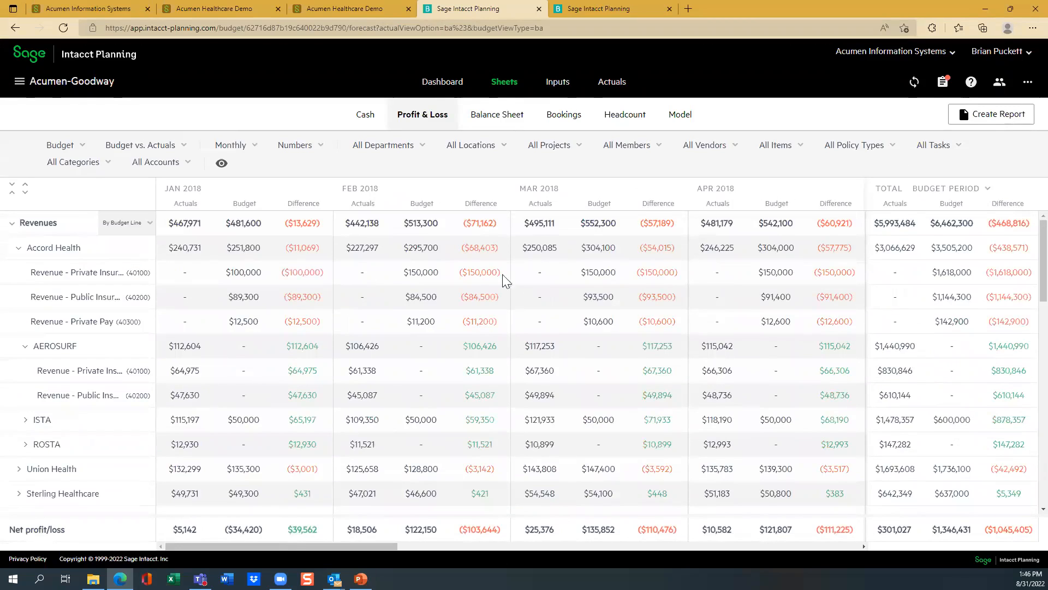
- Create an Excel report of the Budget vs. Actuals Profit & Loss and open the downloaded workbook
click(977, 117)
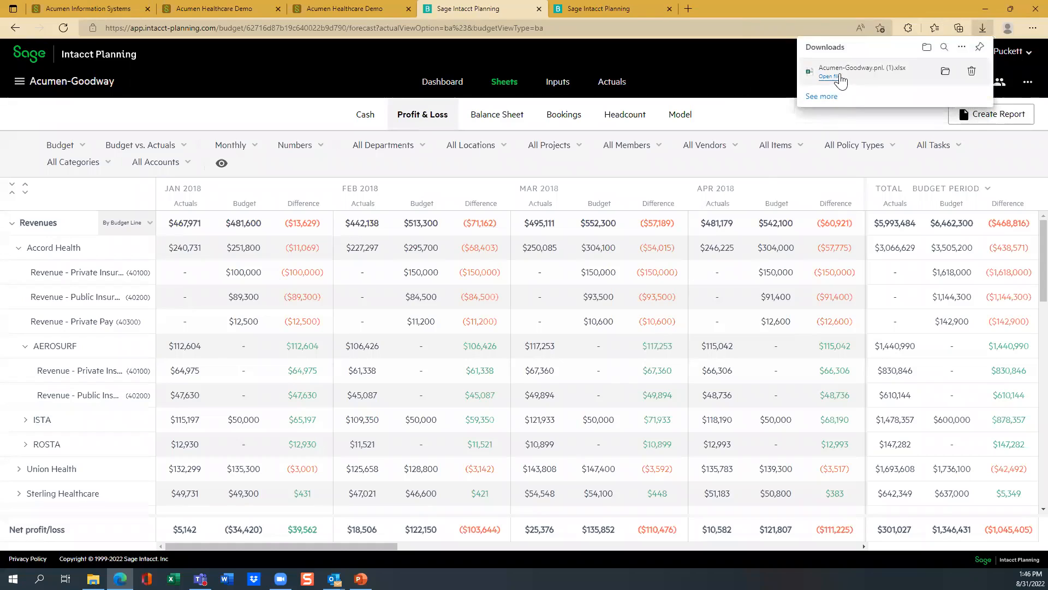
click(830, 76)
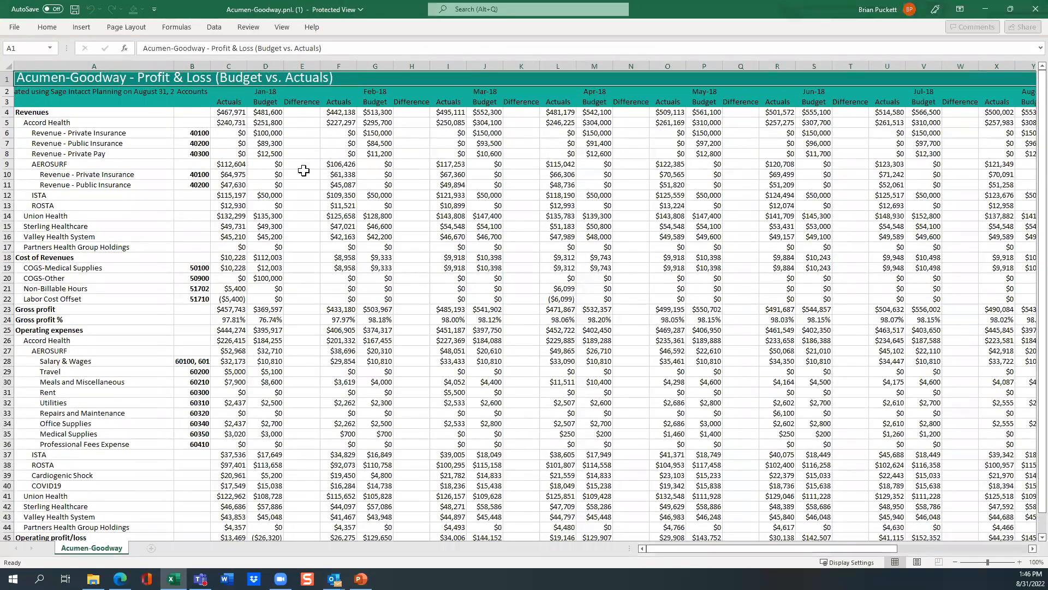
- Inspect the January difference formula in E10 and the actuals in C13 and C10, and close the workbook
click(300, 174)
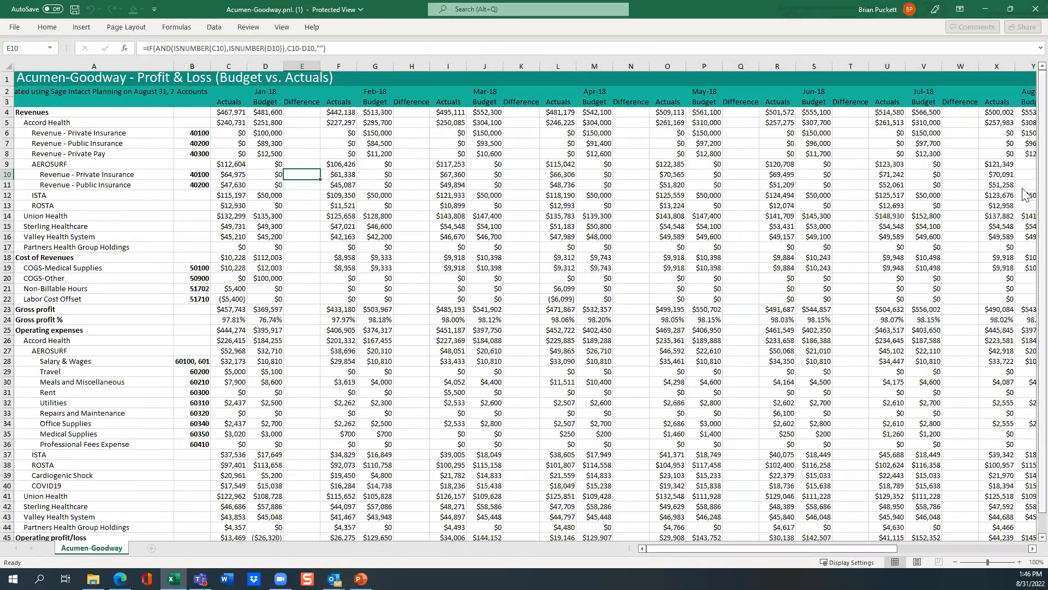
scroll(1025, 197, down, 1)
scroll(1025, 230, up, 1)
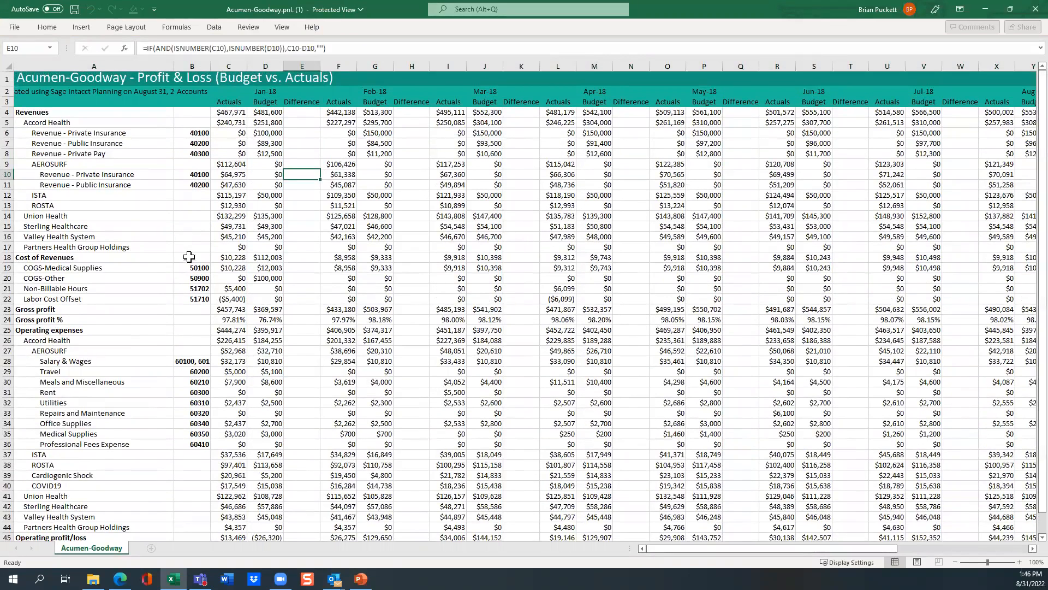
click(225, 208)
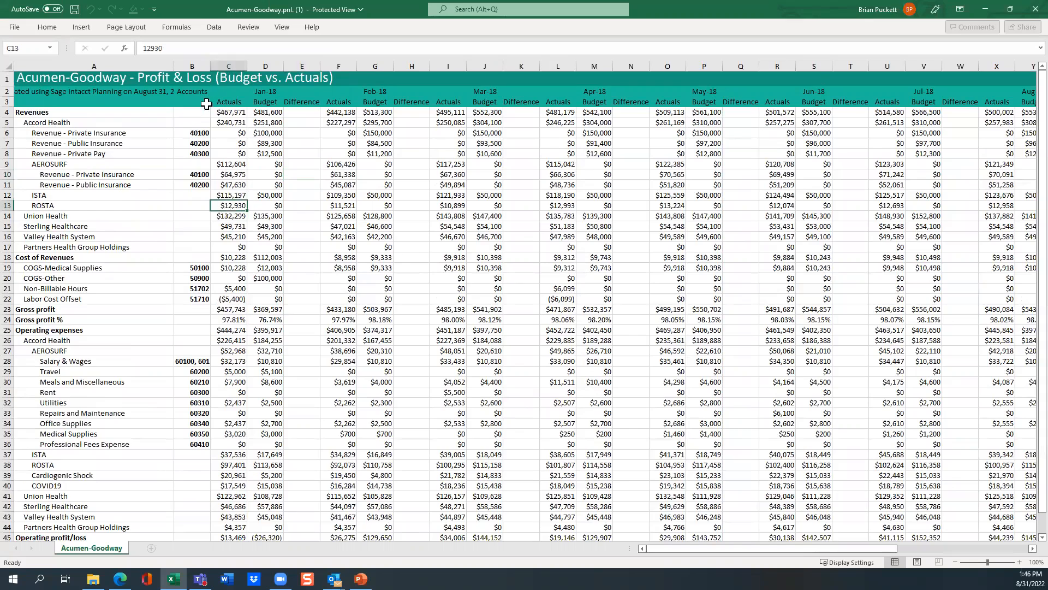
click(216, 174)
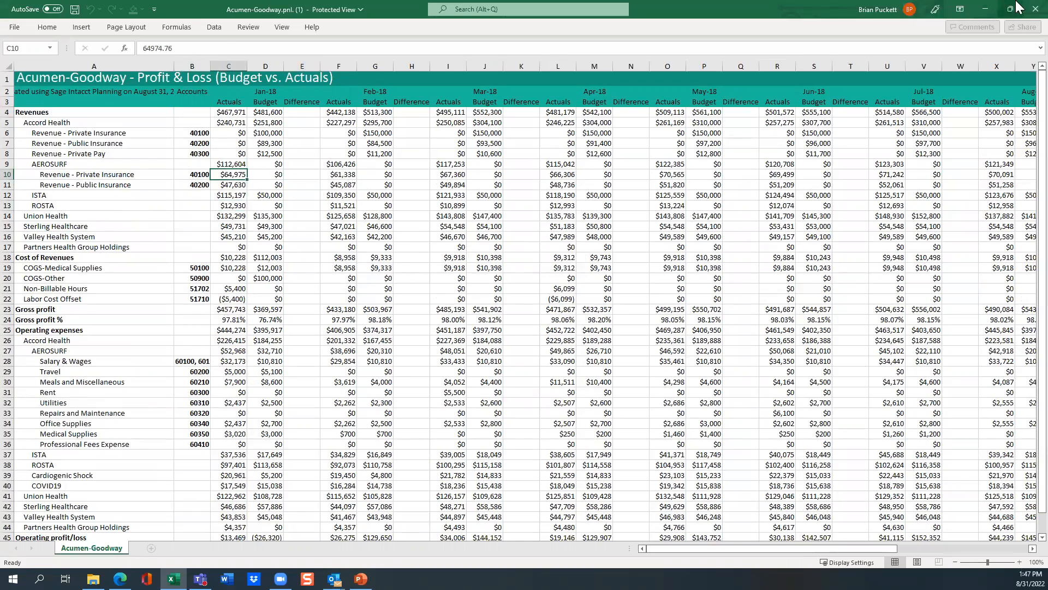
click(1035, 9)
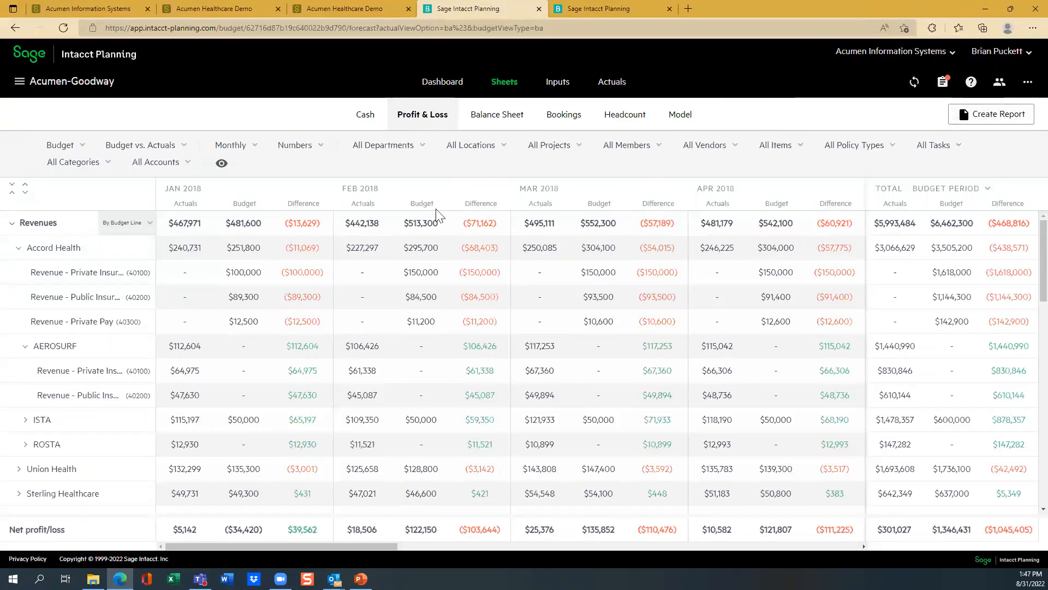
- Filter the Profit & Loss by the Accord Health location and expand the ISTA revenue group
click(466, 147)
click(460, 224)
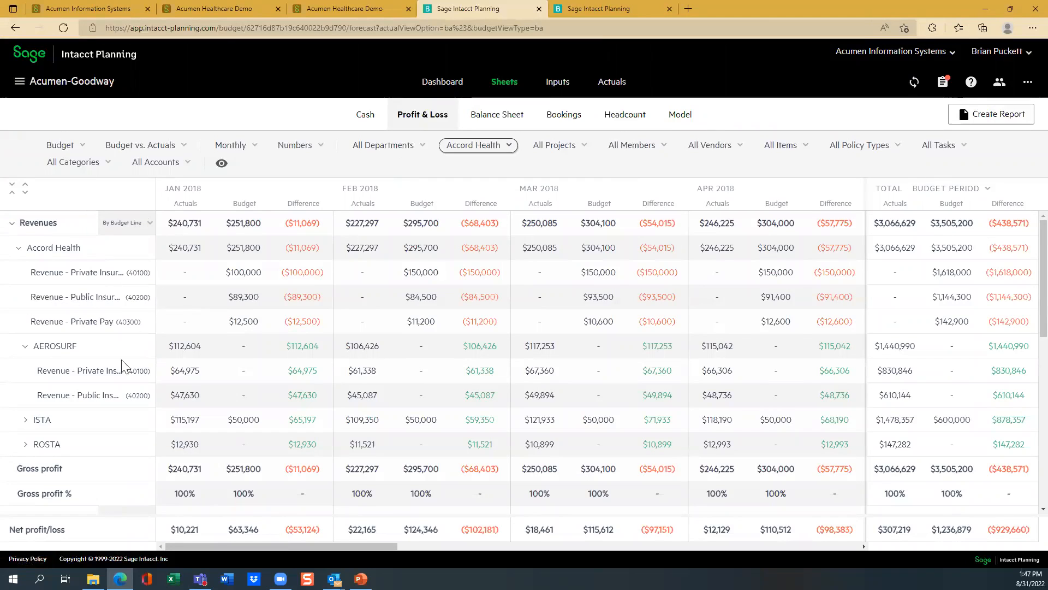
click(24, 422)
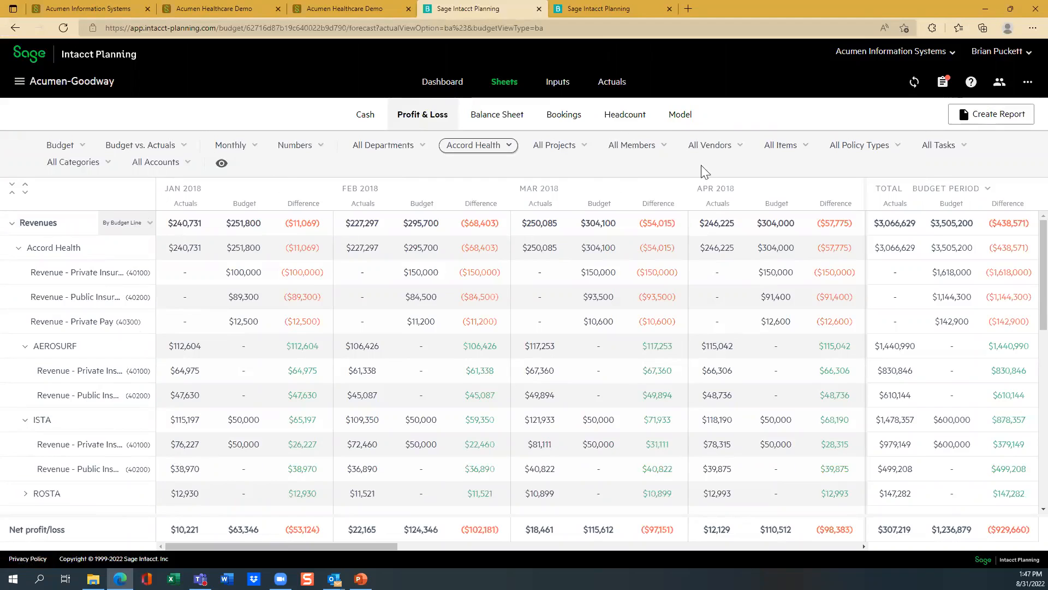
- Reset the location filter to All Locations and check the available department filter choices
click(475, 146)
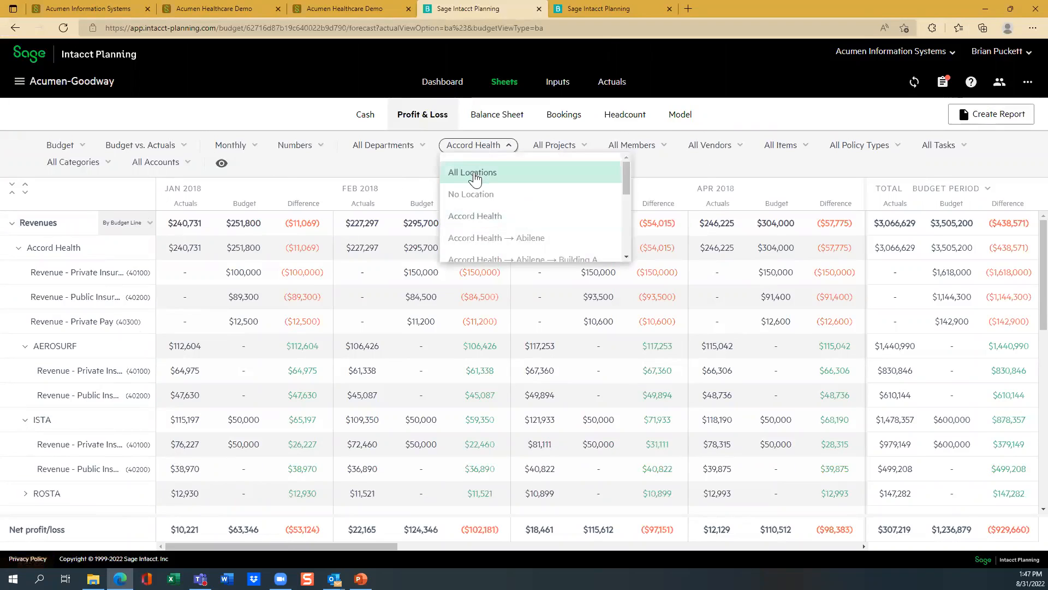
click(473, 173)
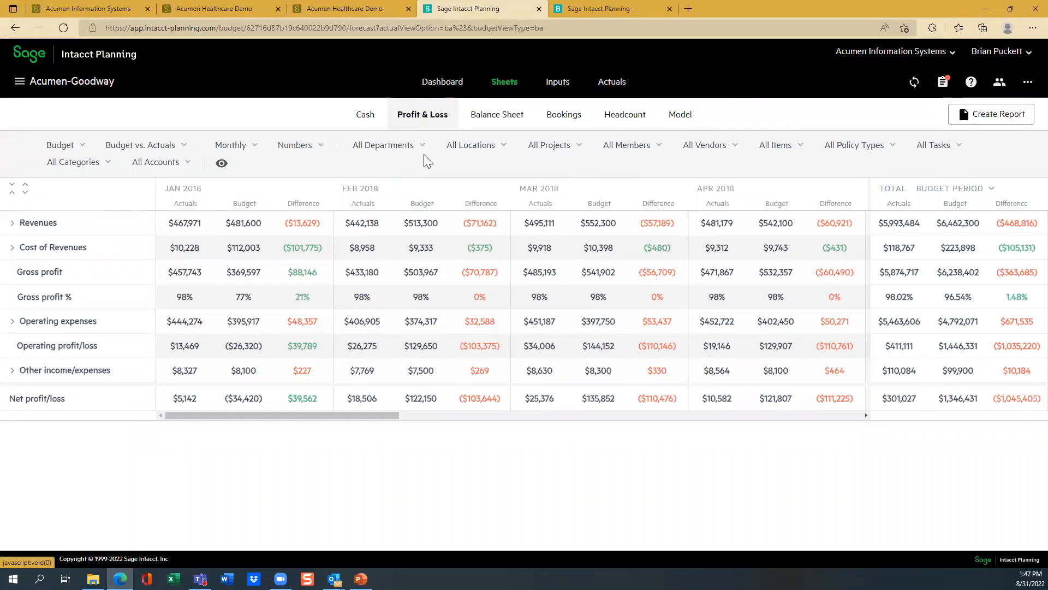
click(368, 147)
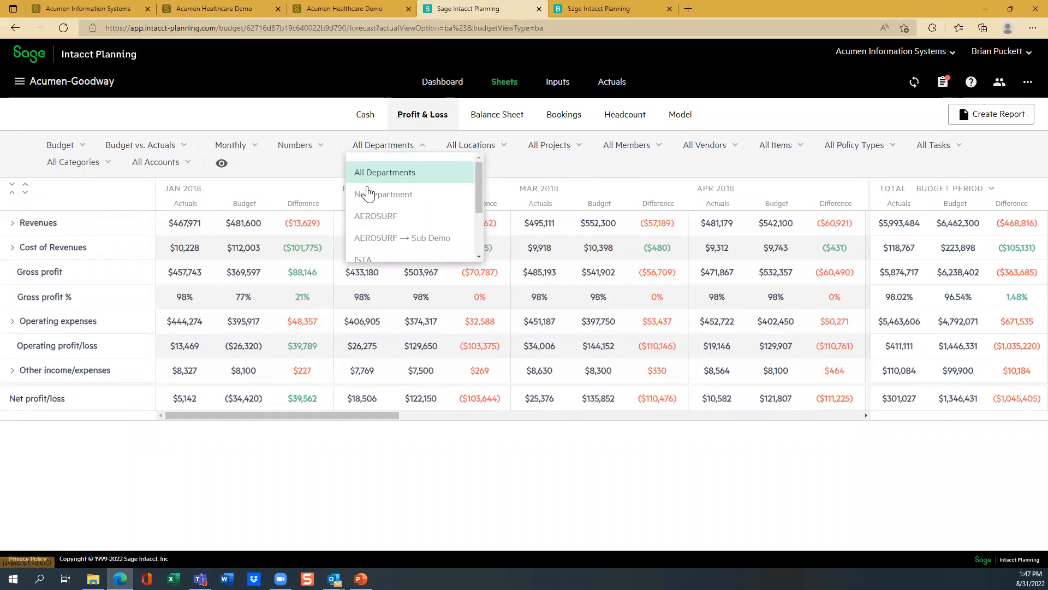
click(617, 168)
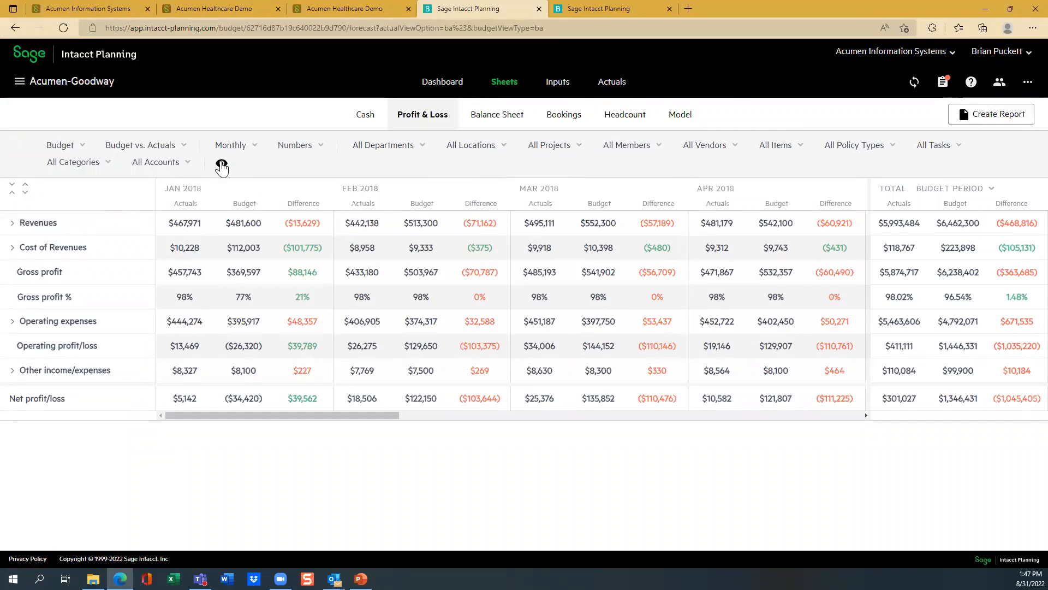
- Hide the Members and Projects filters from the Profit & Loss filter bar
click(221, 164)
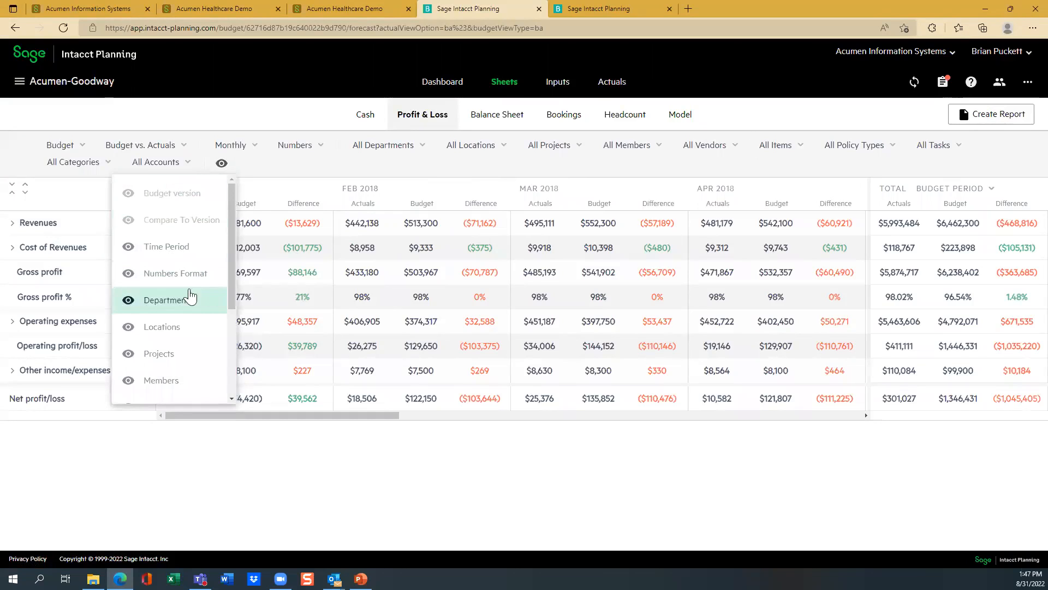
click(169, 382)
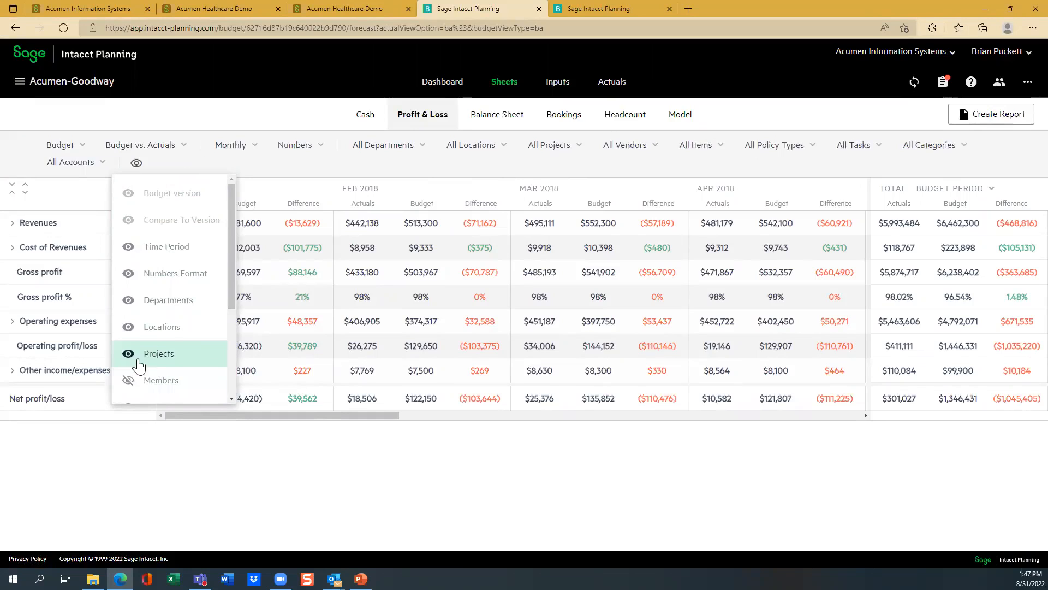
click(143, 360)
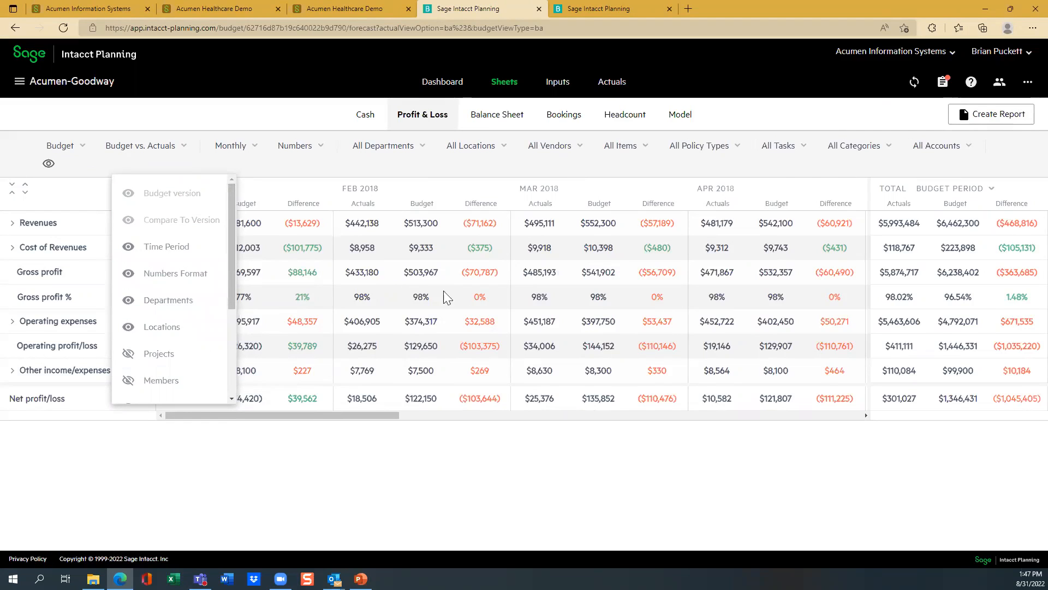
drag(229, 243, 228, 361)
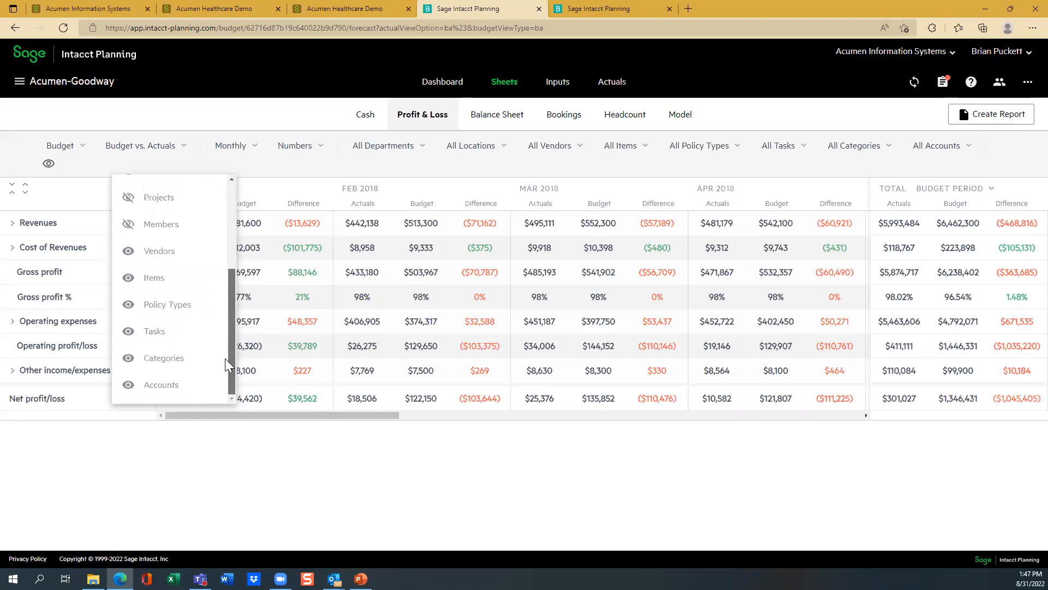
click(1001, 151)
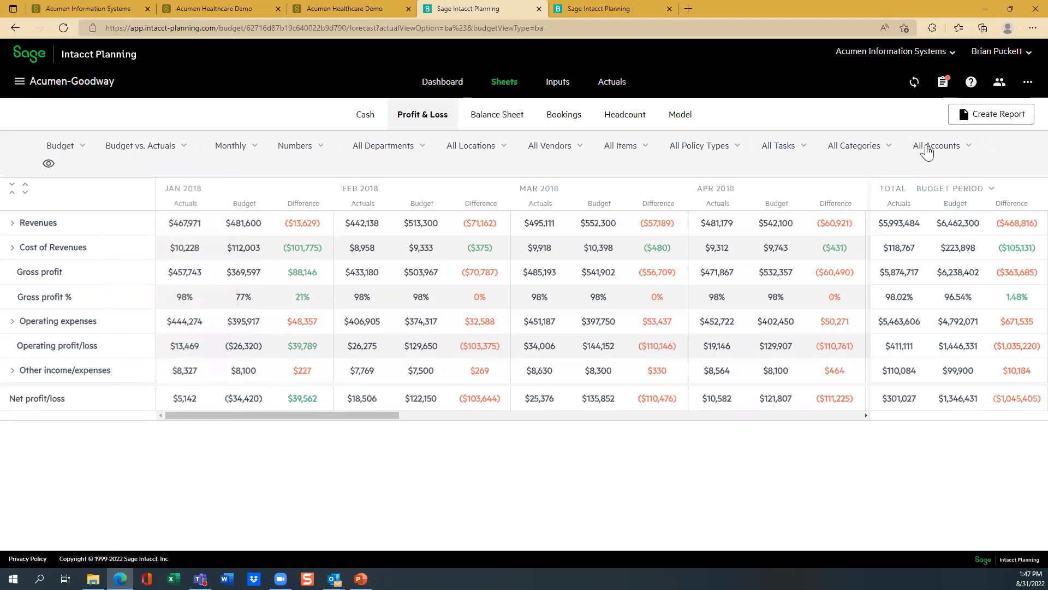
- Filter the Profit & Loss by account 40100 - Revenue - Private Insurance and check the available category filter choices
click(932, 146)
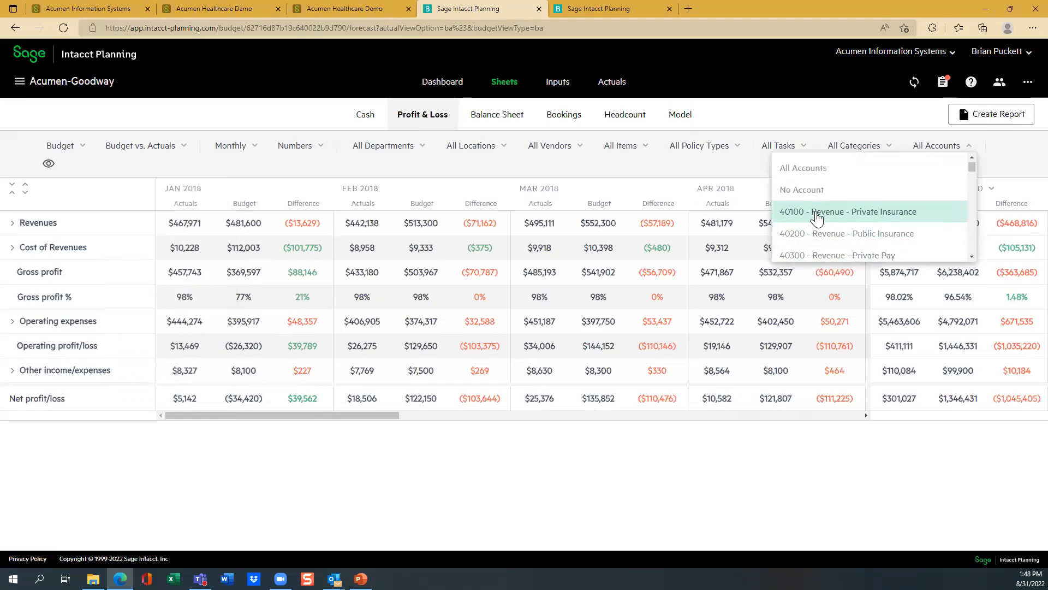
click(817, 217)
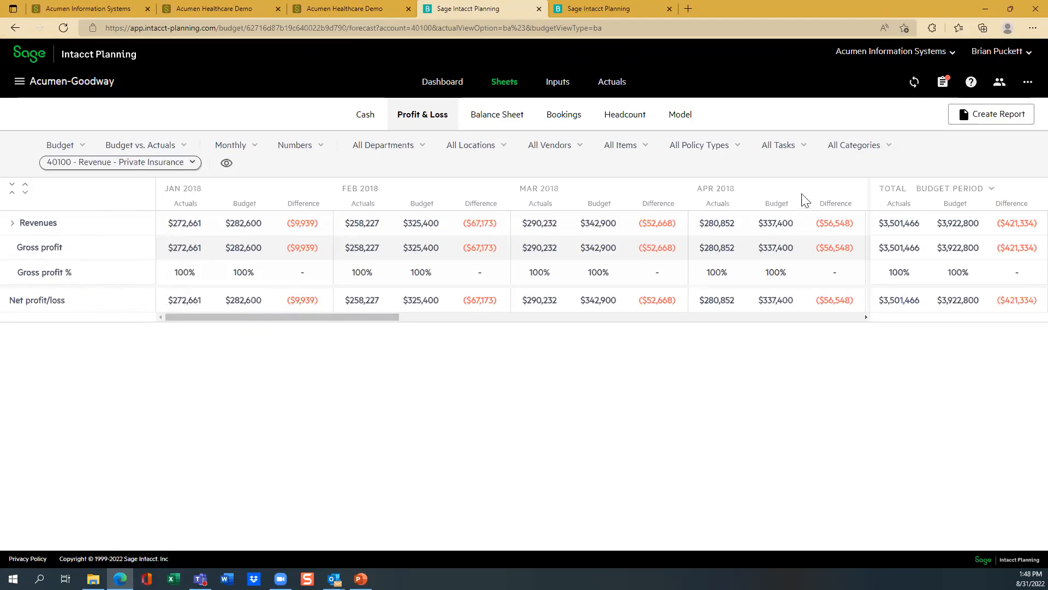
click(849, 146)
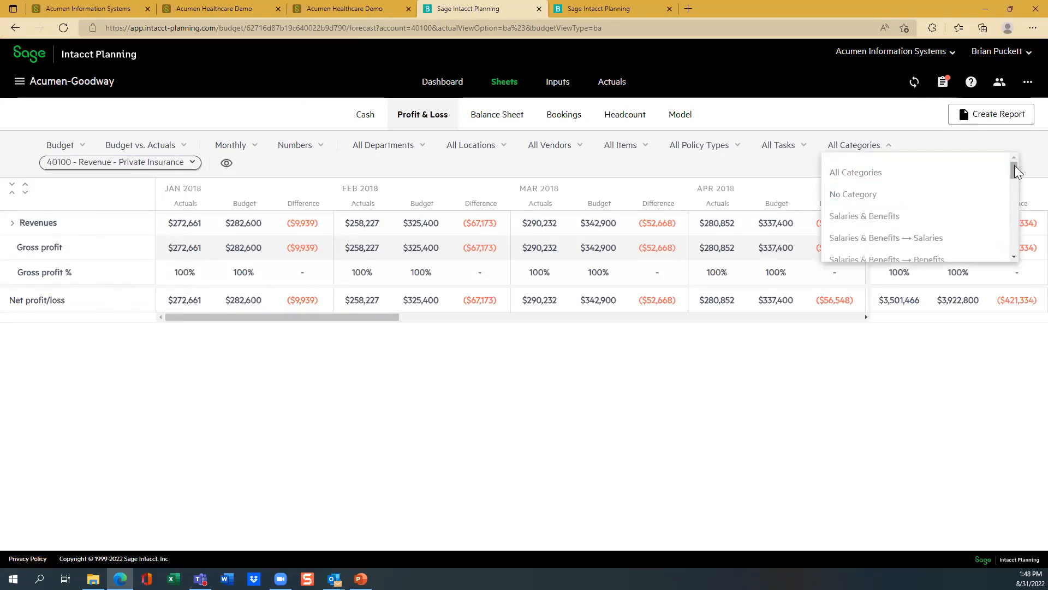
click(786, 107)
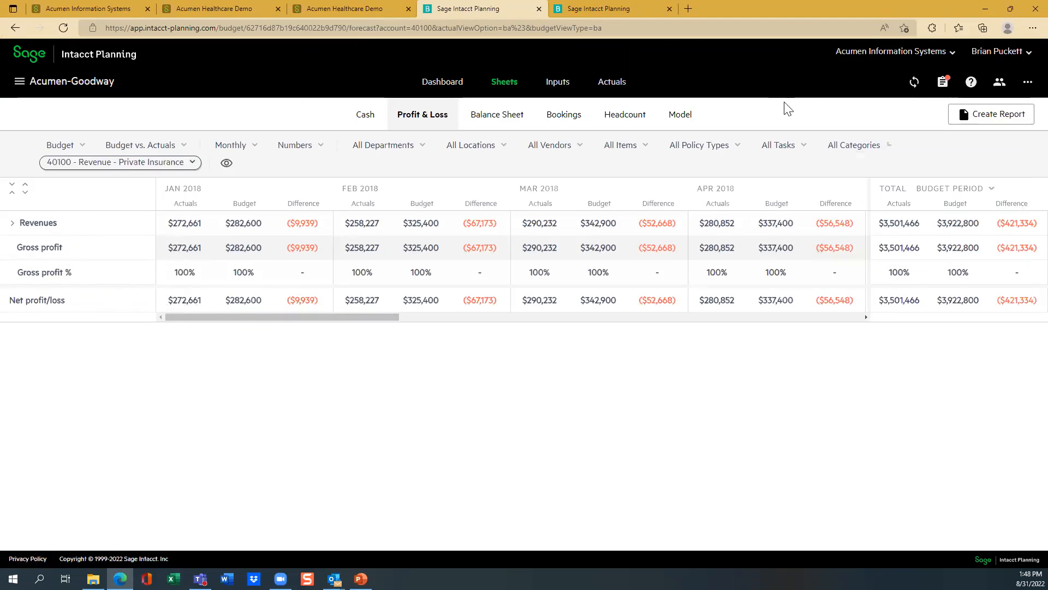
click(844, 146)
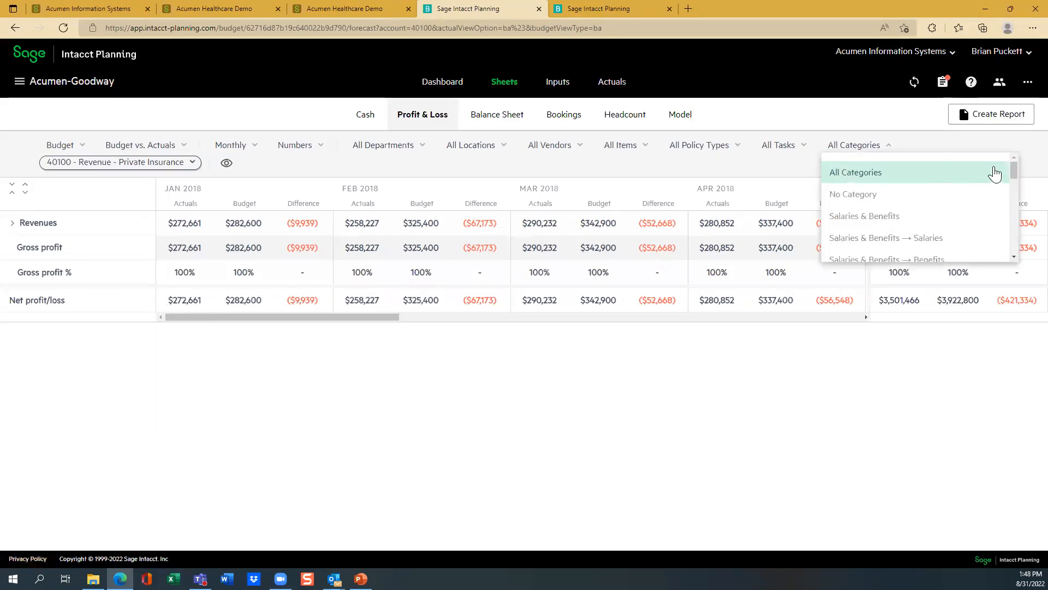
drag(1015, 166, 1013, 144)
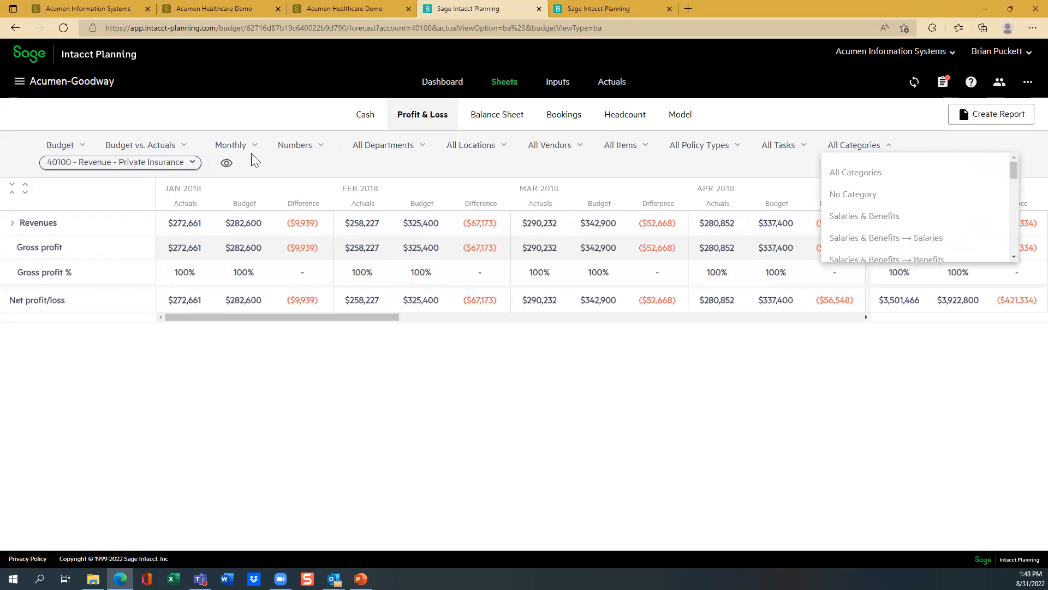
- Switch the account filter to 60630 - Depreciation Expense and expand the operating expenses row
click(193, 163)
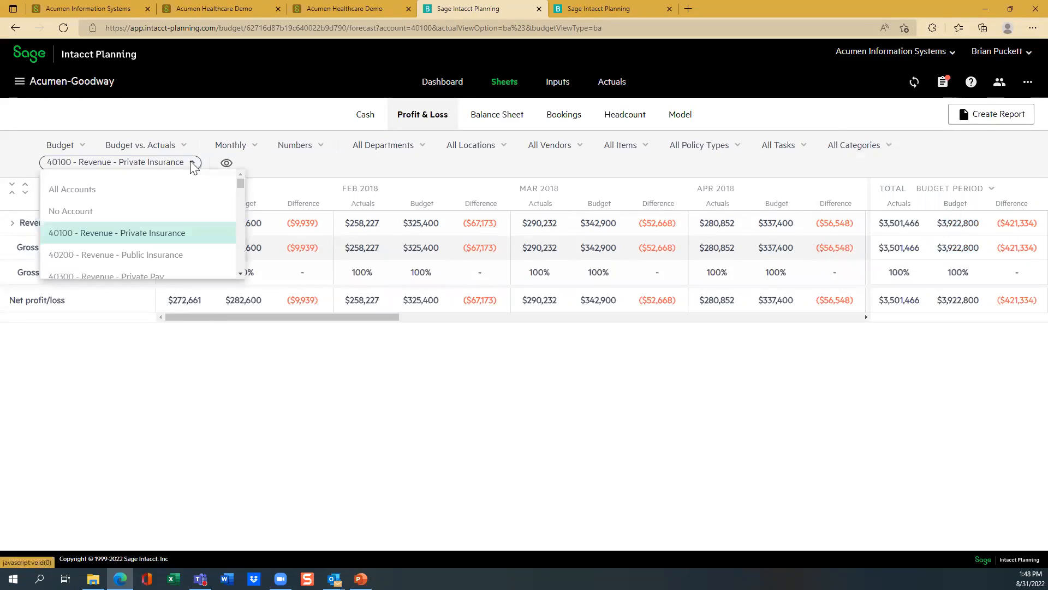
drag(240, 182, 239, 249)
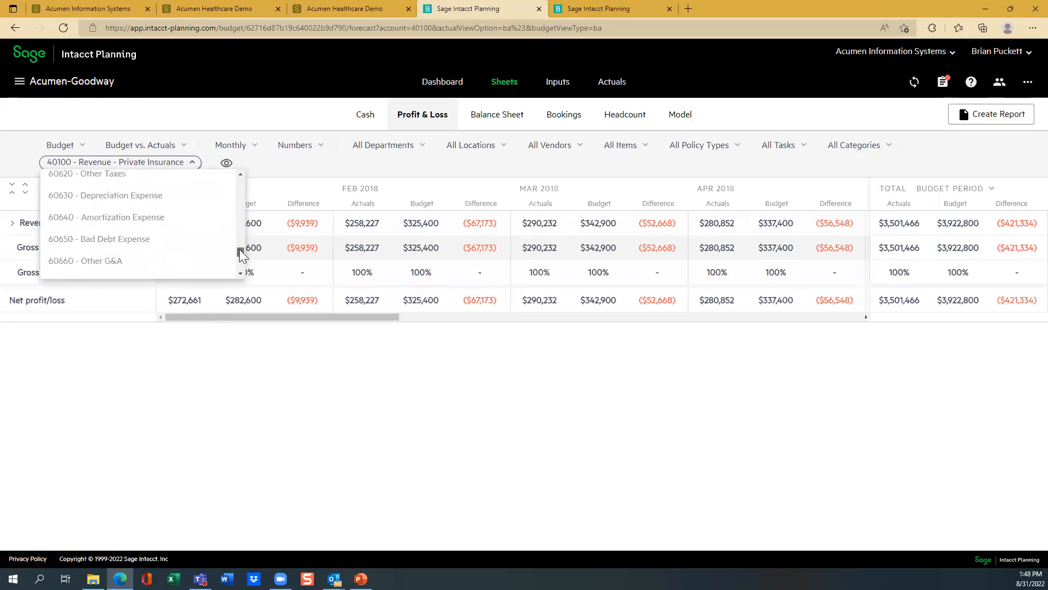
click(83, 196)
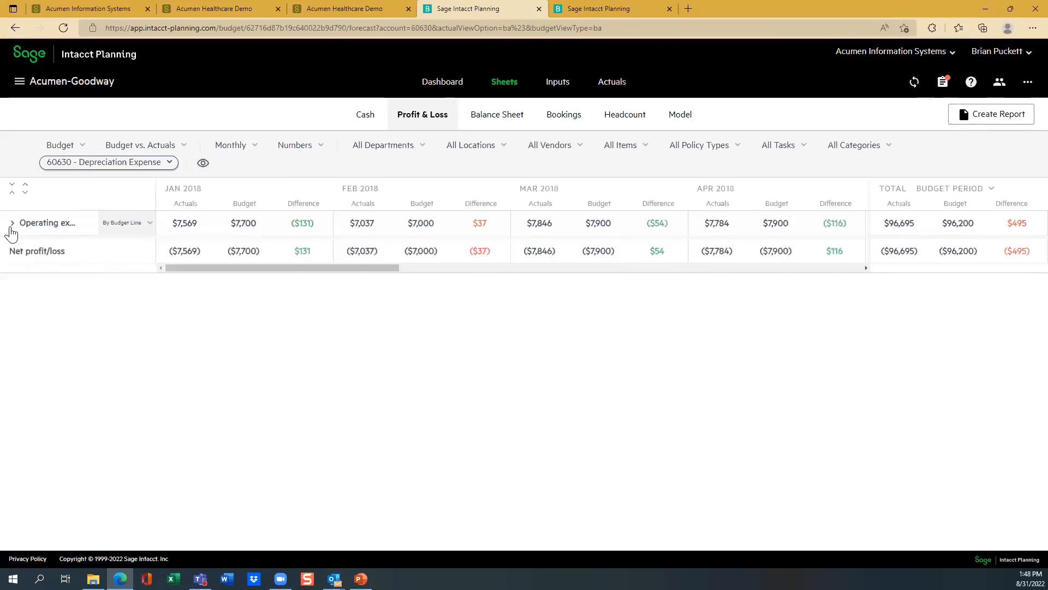
click(12, 223)
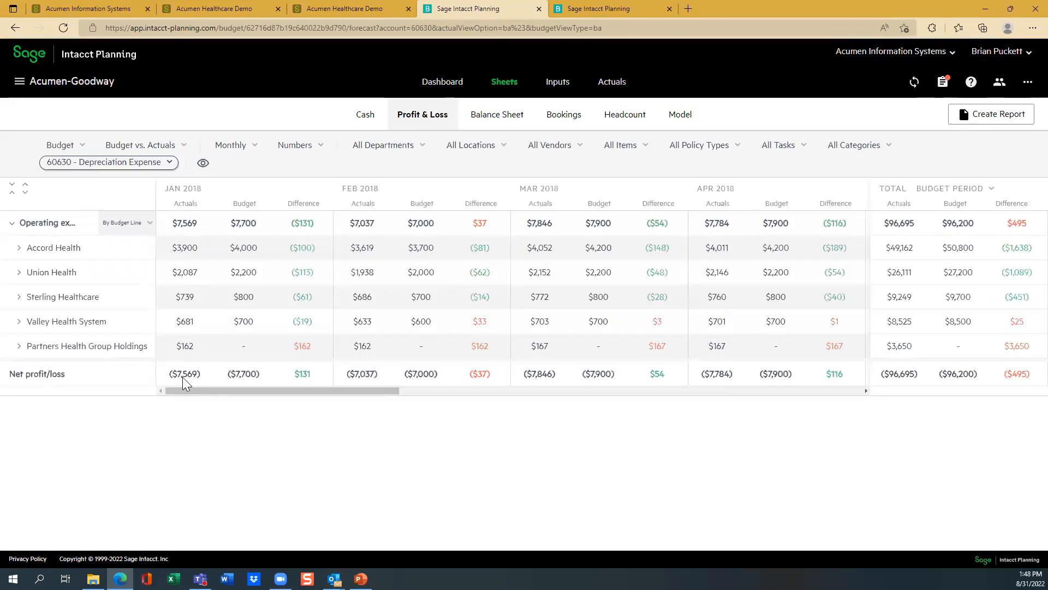
- Reset the account filter to All Accounts
click(65, 164)
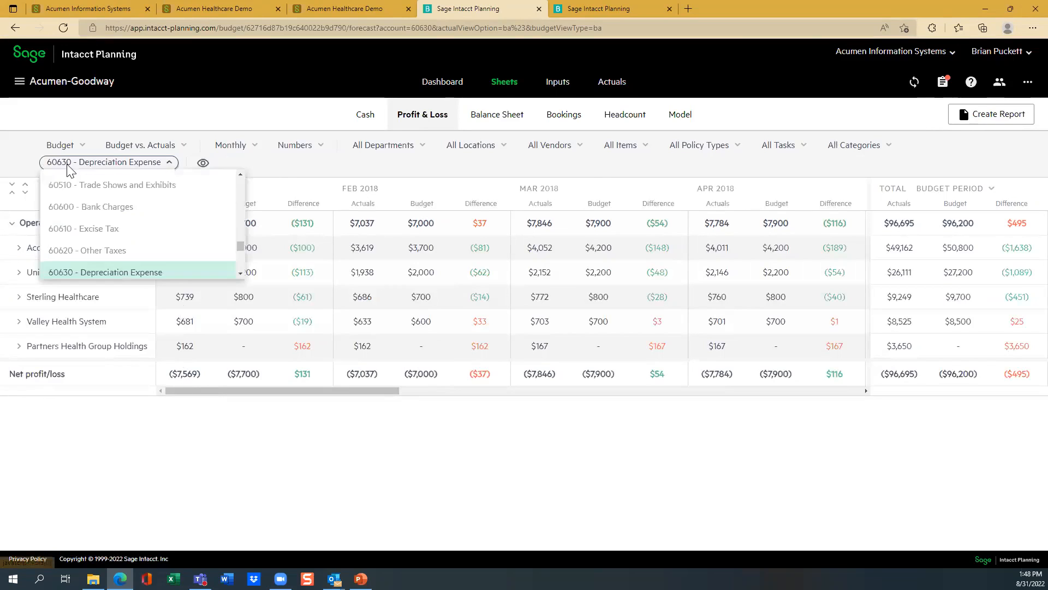
drag(239, 243, 251, 162)
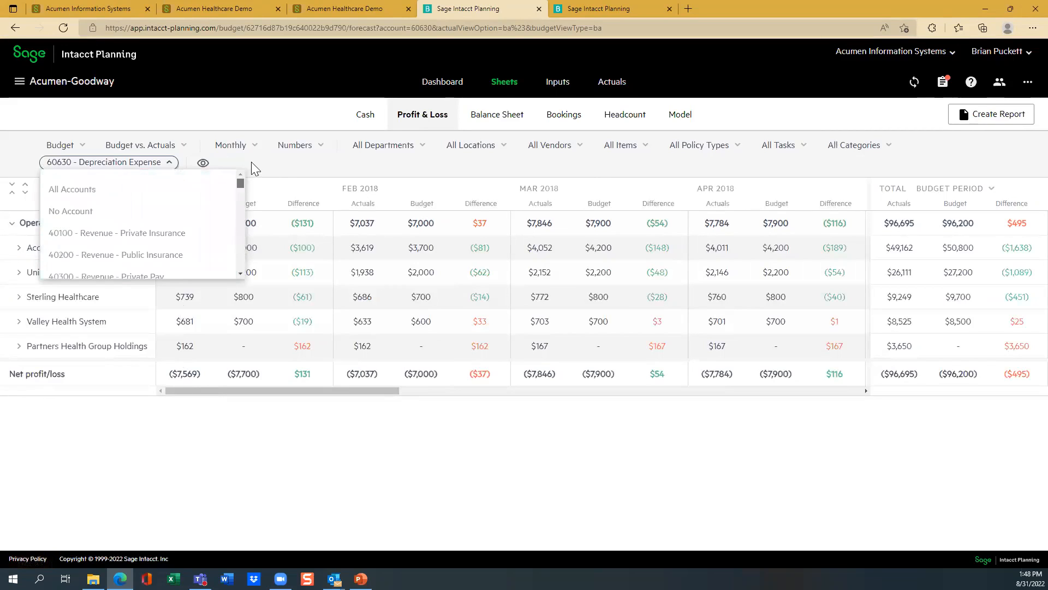
click(105, 189)
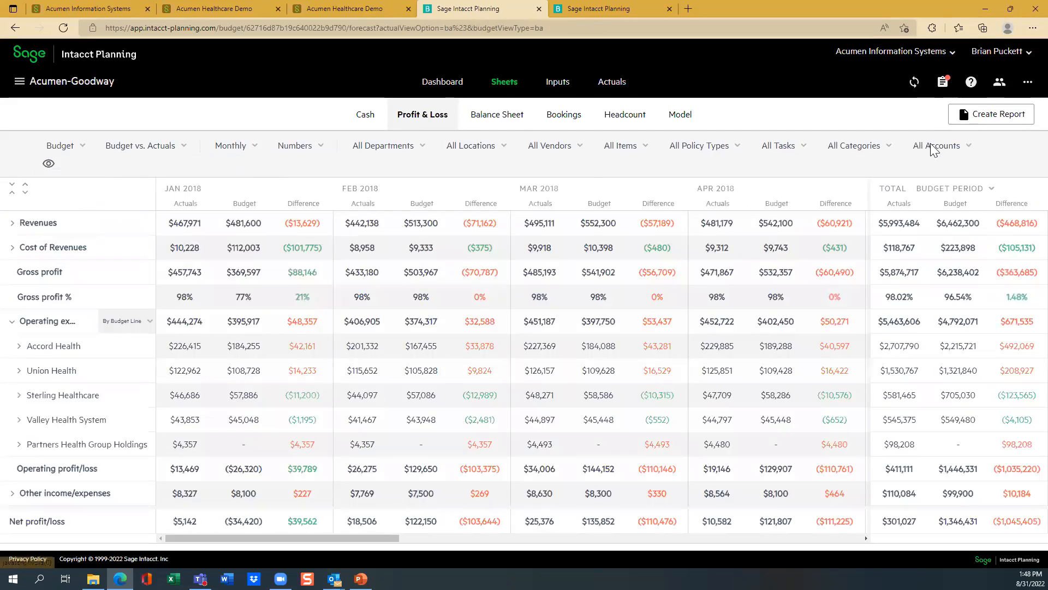
- Filter the Profit & Loss by the Salaries & Benefits category
click(932, 145)
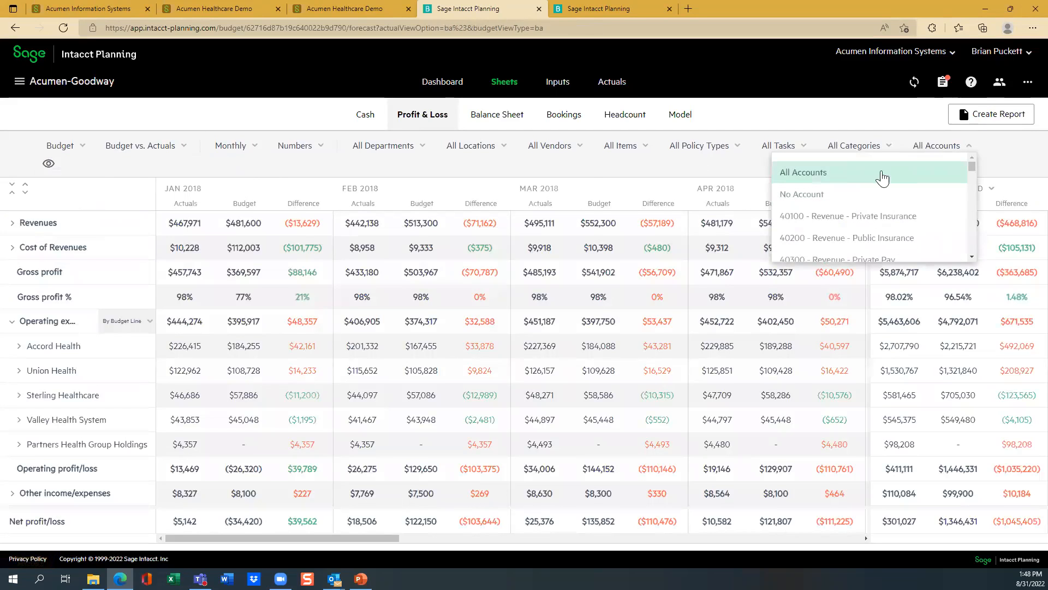
click(868, 146)
click(861, 146)
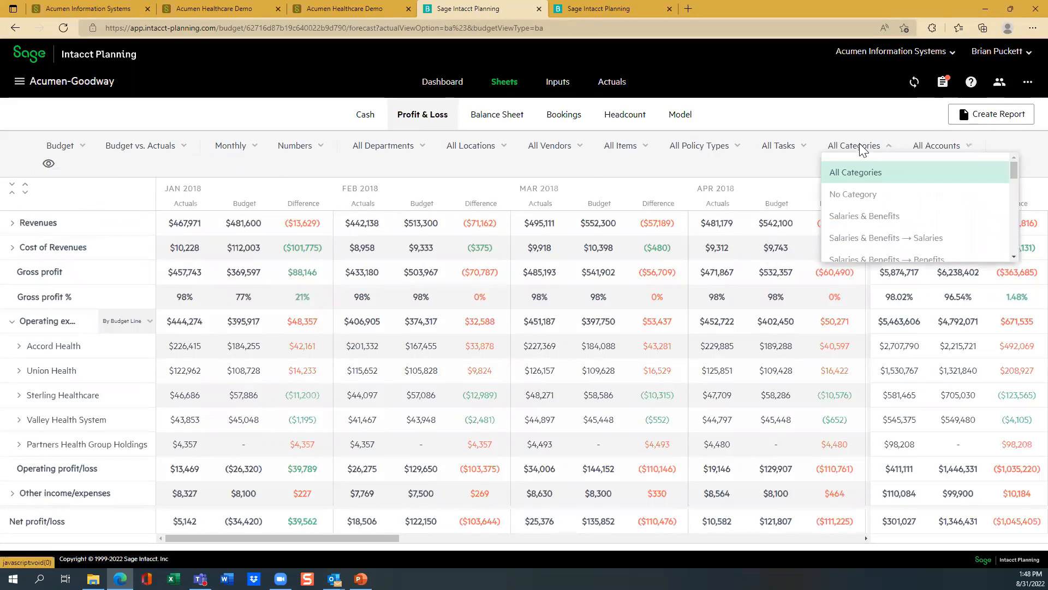
mouse_move(1016, 169)
mouse_down()
mouse_move(1021, 221)
mouse_move(1024, 175)
mouse_up()
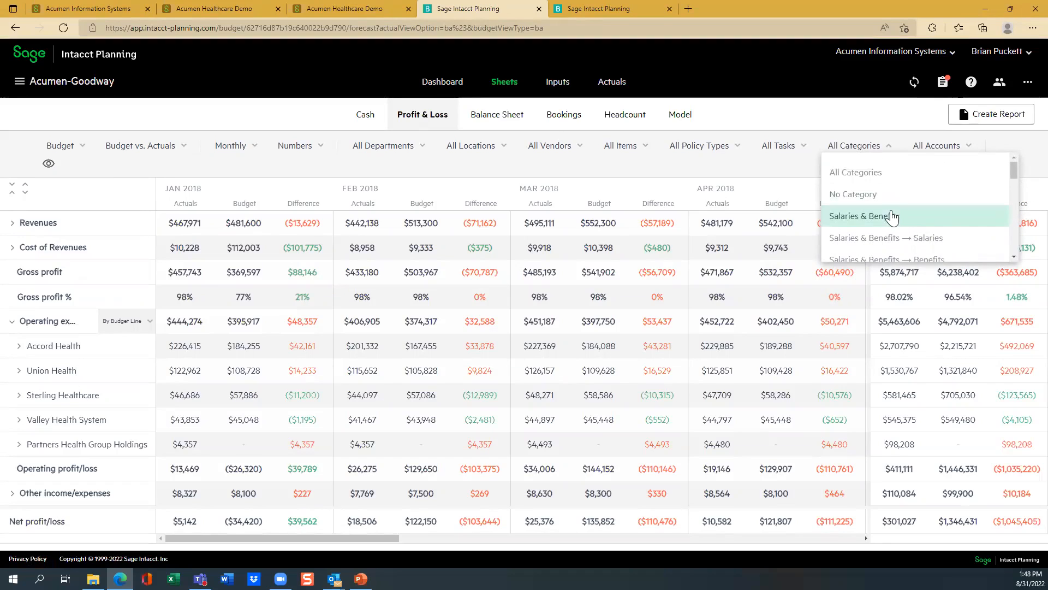
click(860, 218)
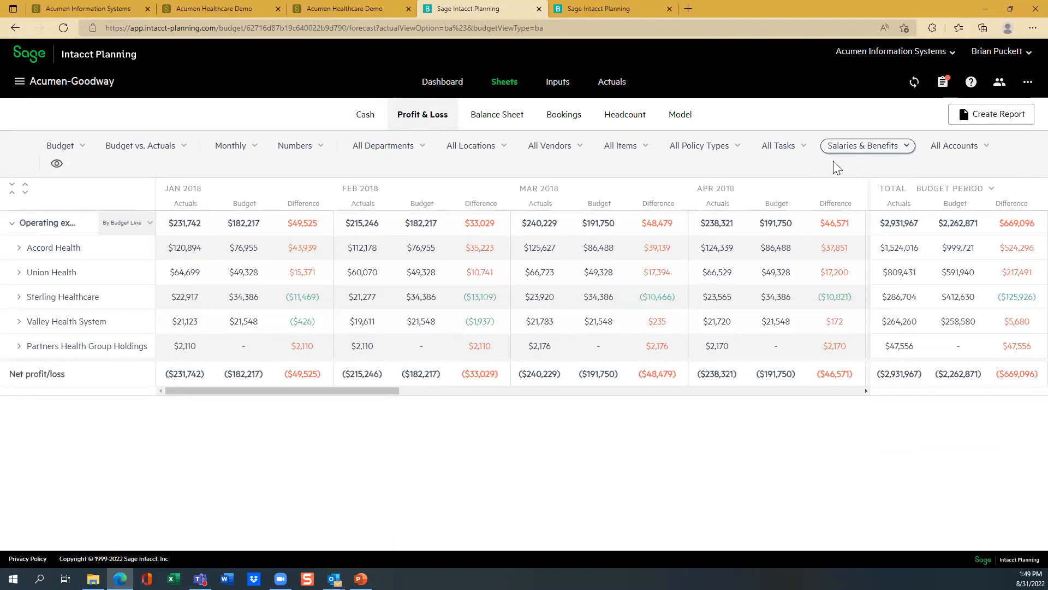
- Reset the category filter to All Categories and open the budget dashboard
click(843, 146)
click(857, 170)
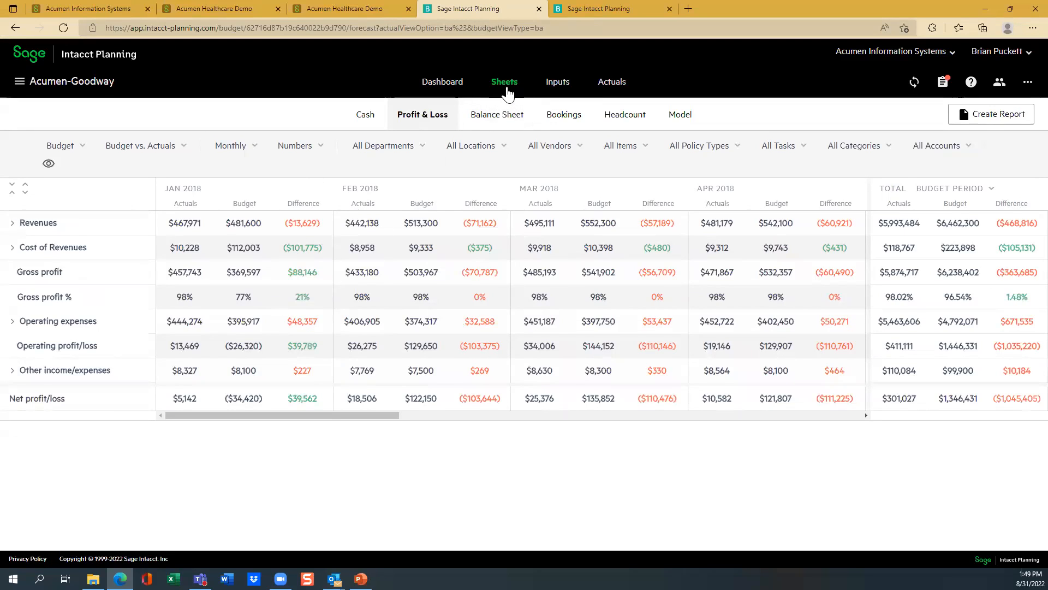
click(440, 83)
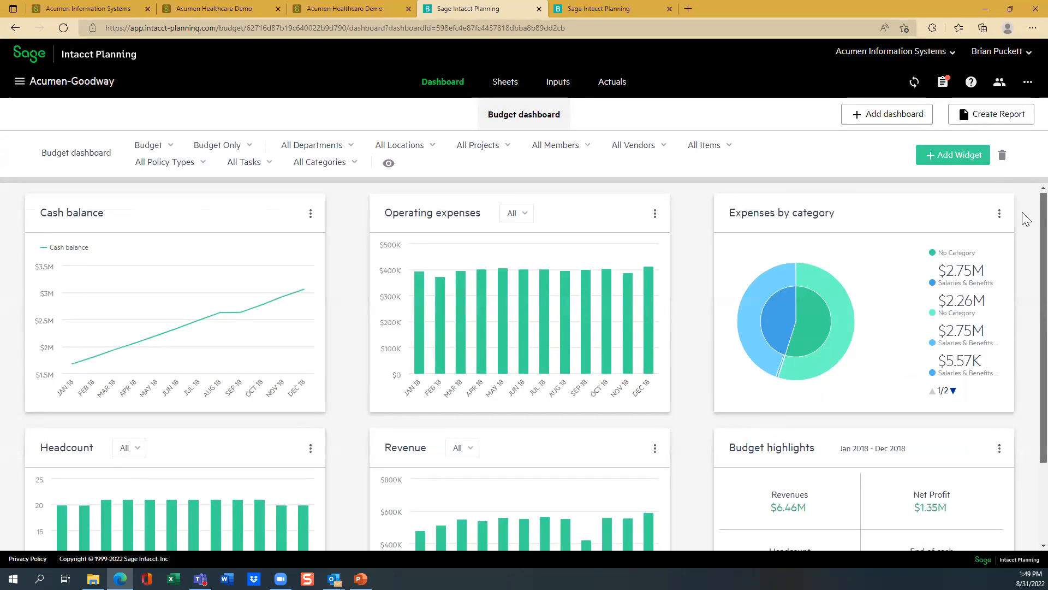
- Review the widgets available to add to the dashboard in the Revenue, Expenses, Headcount and KPIs categories, and close the widget library
click(936, 162)
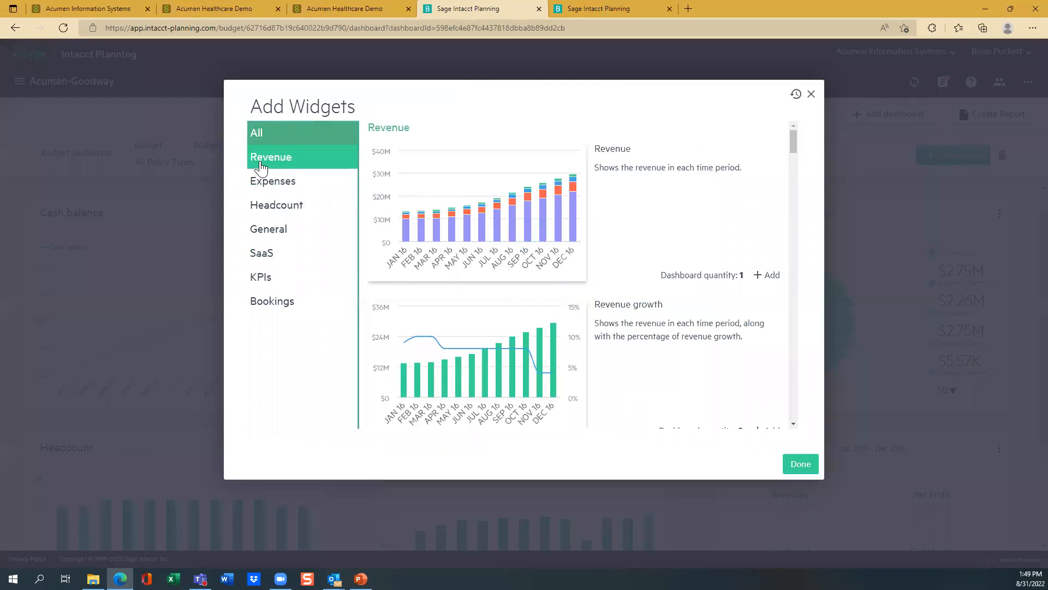
click(264, 163)
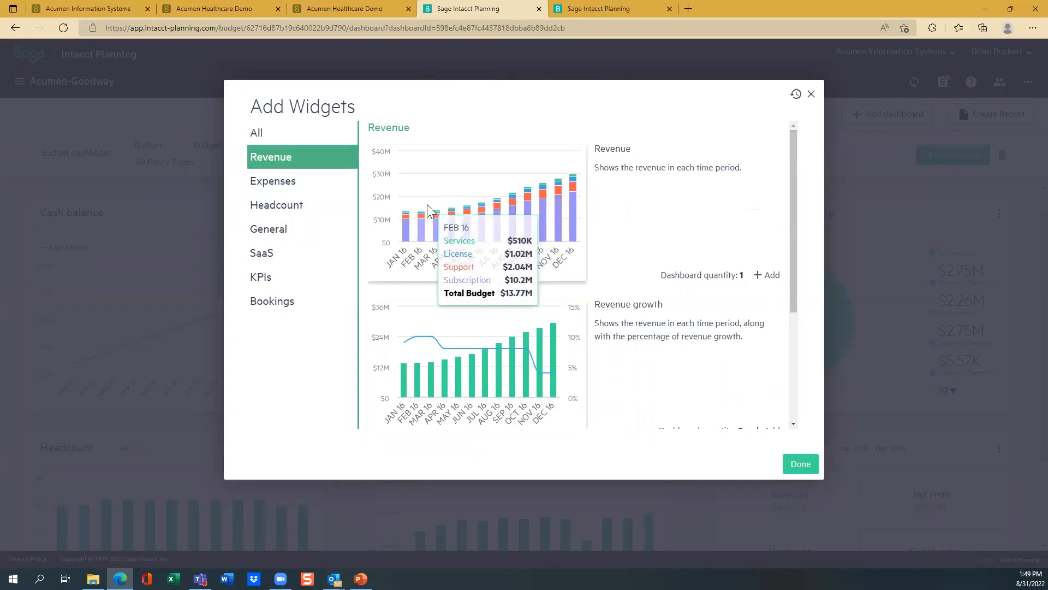
drag(792, 198, 792, 228)
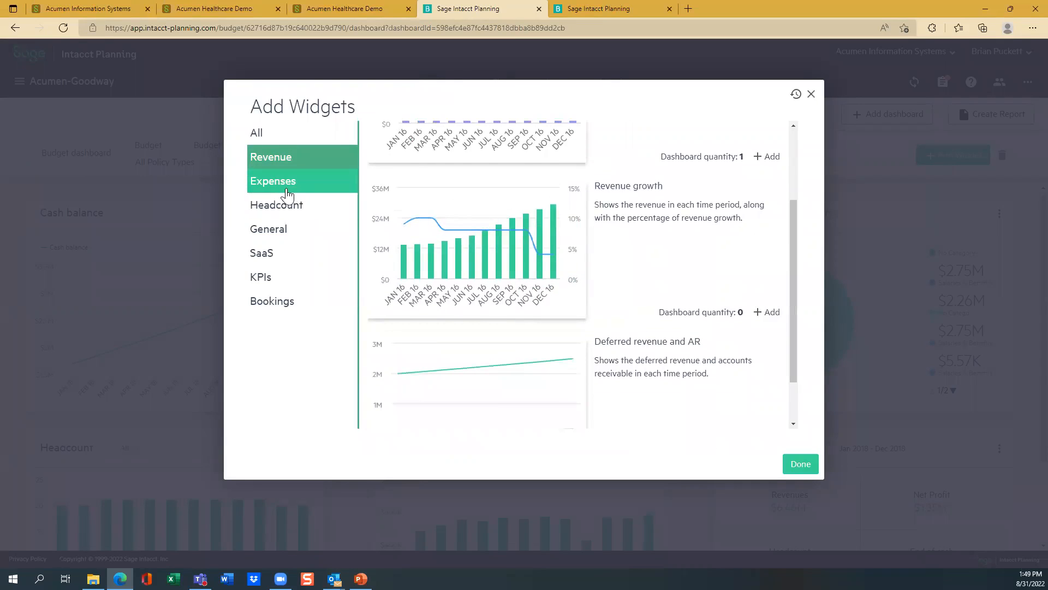
click(288, 194)
drag(796, 301, 802, 243)
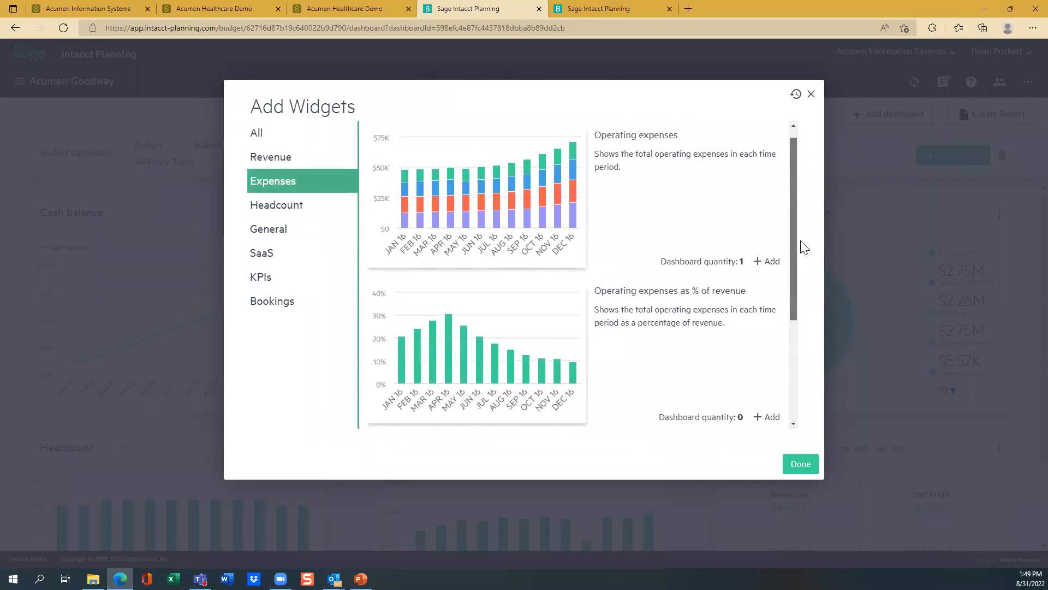
click(306, 208)
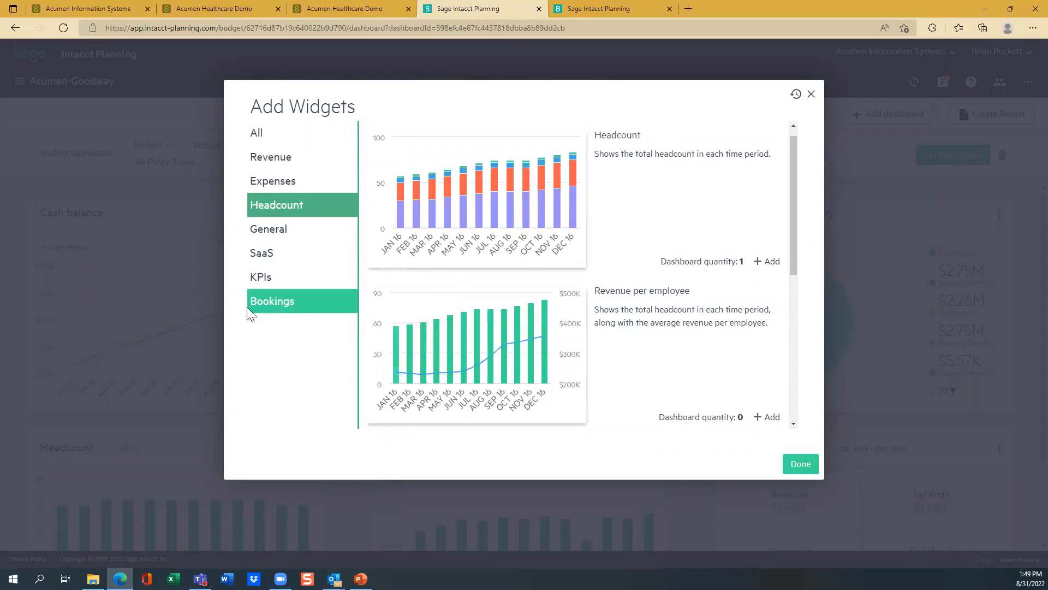
click(258, 280)
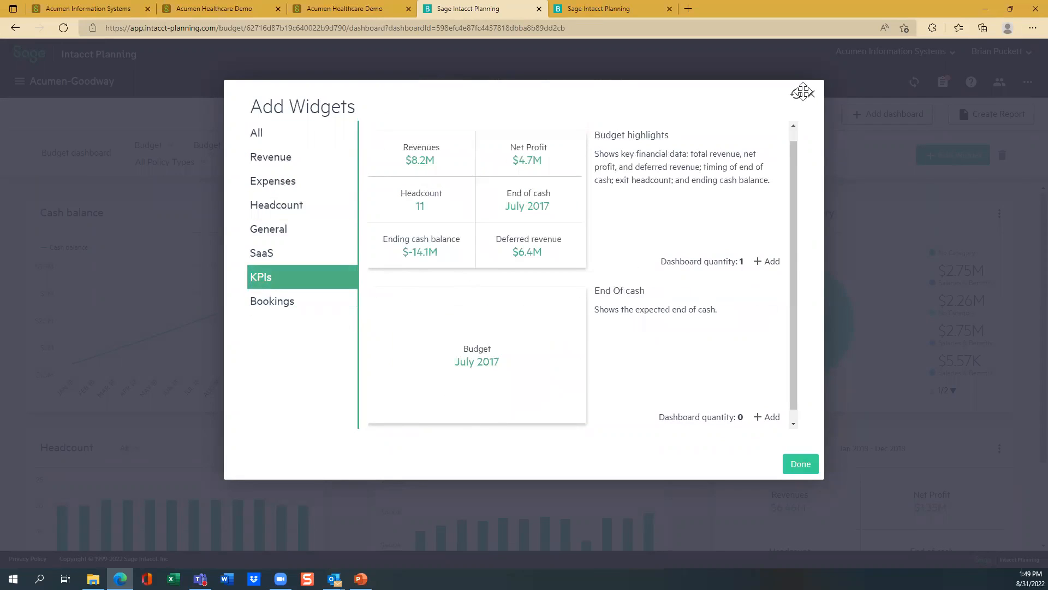
click(812, 95)
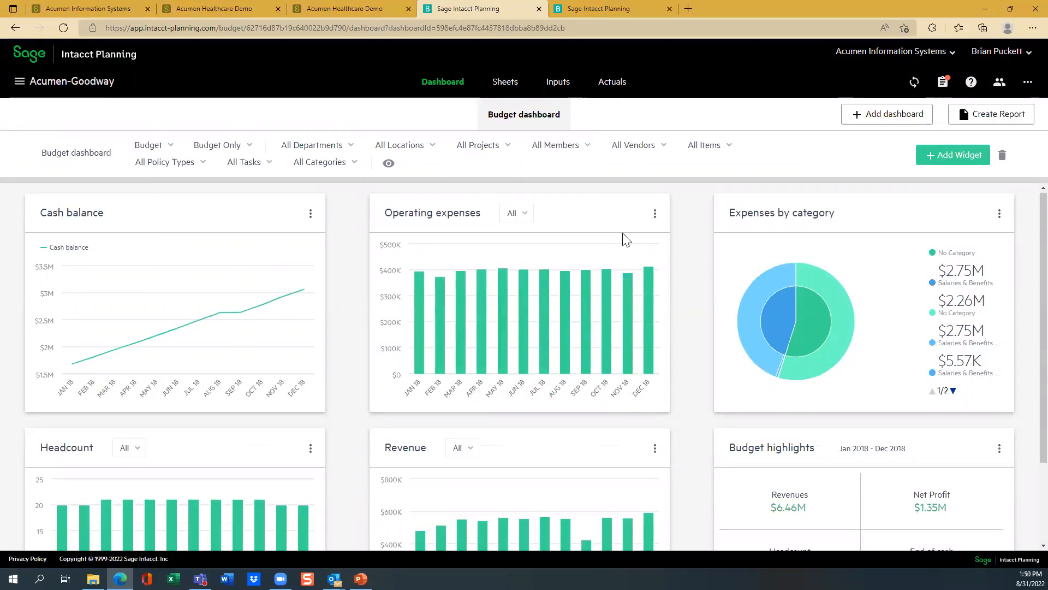
- Change the Operating expenses widget's chart type to Basic column
click(654, 214)
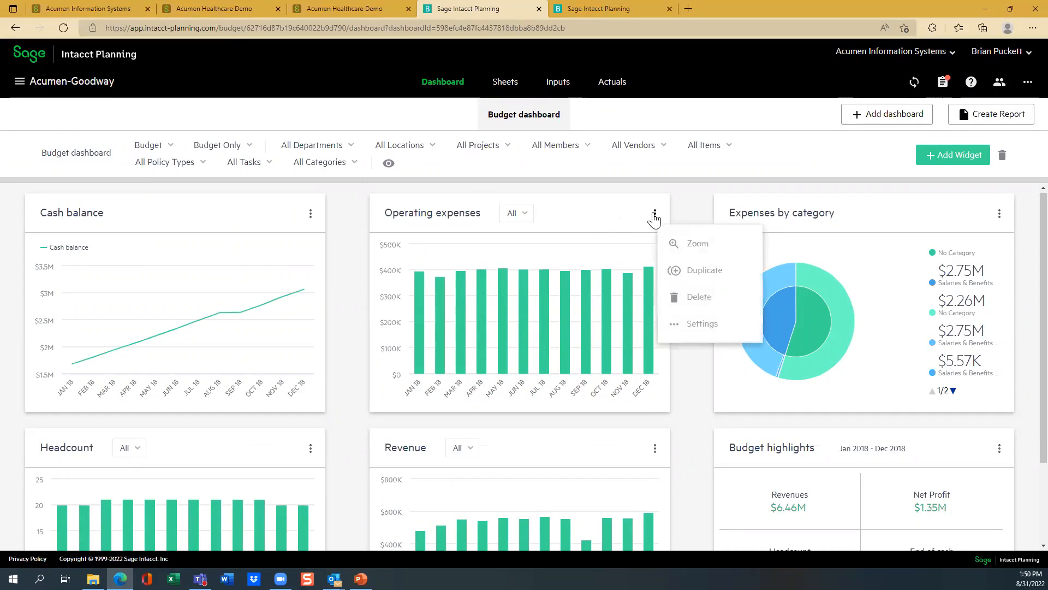
click(681, 326)
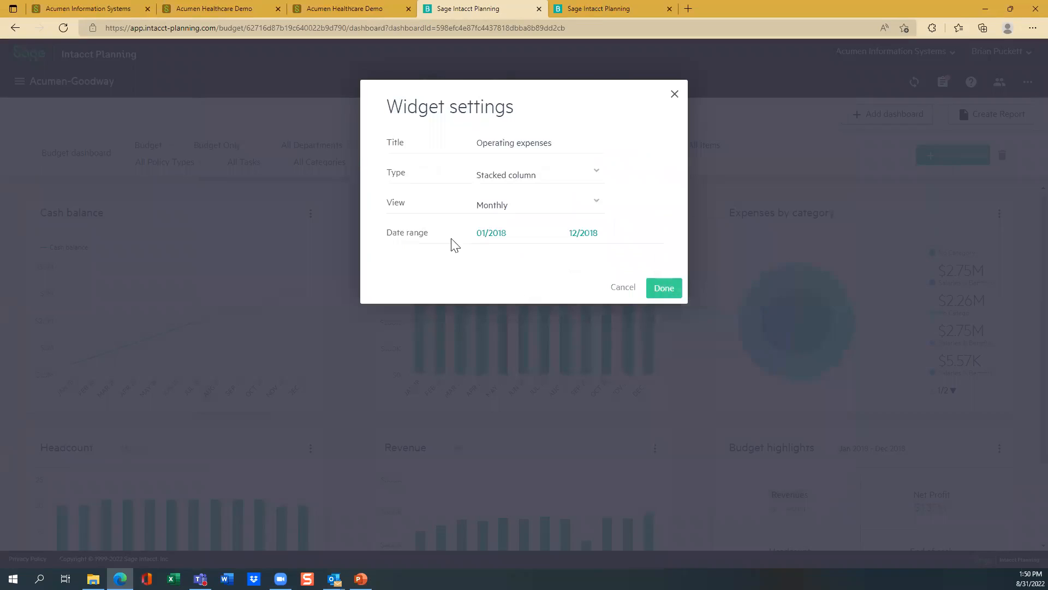
click(498, 181)
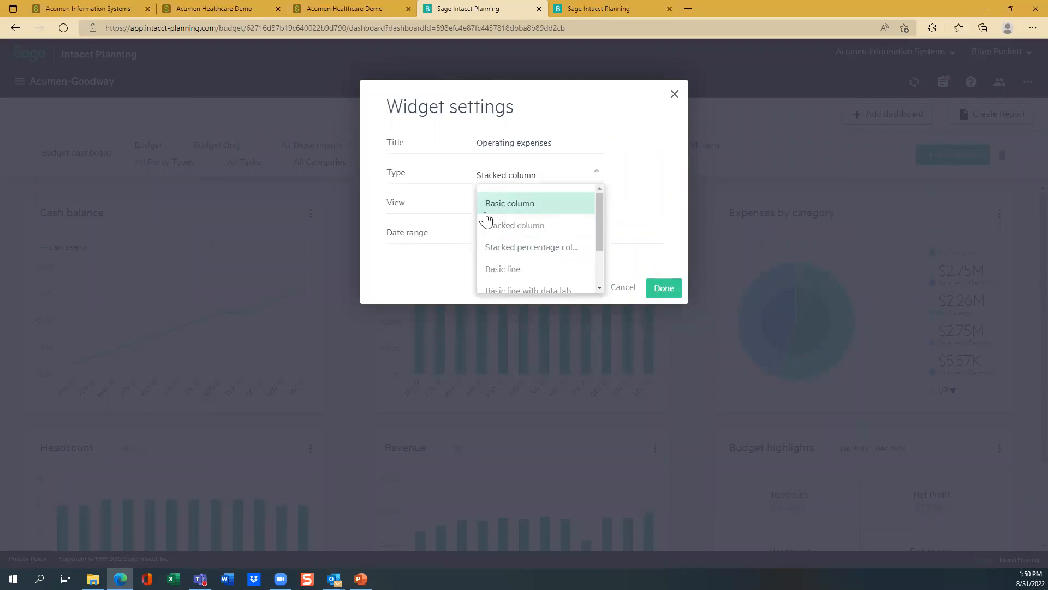
click(487, 210)
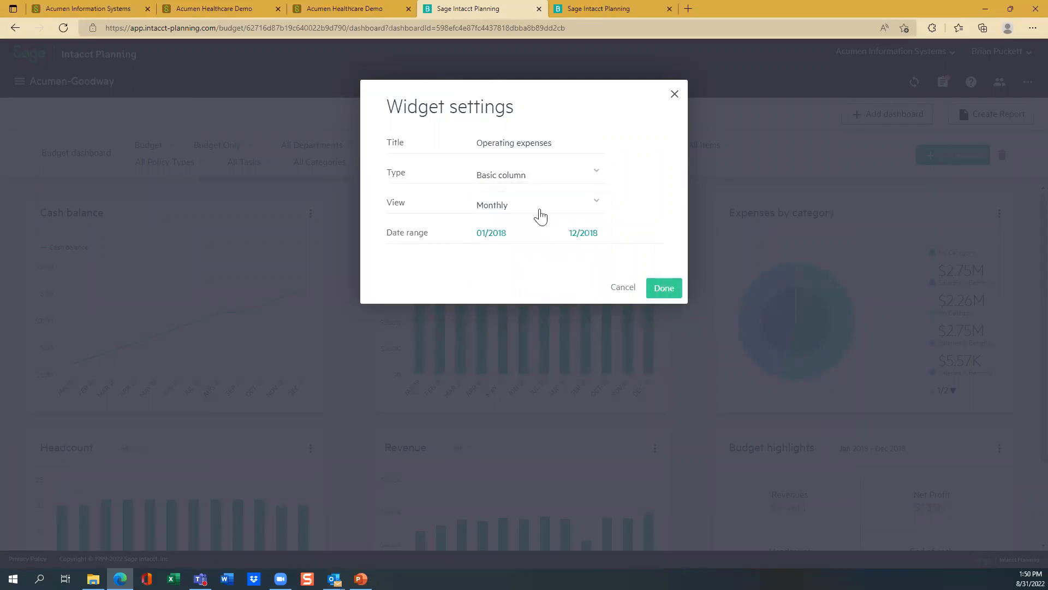
click(659, 289)
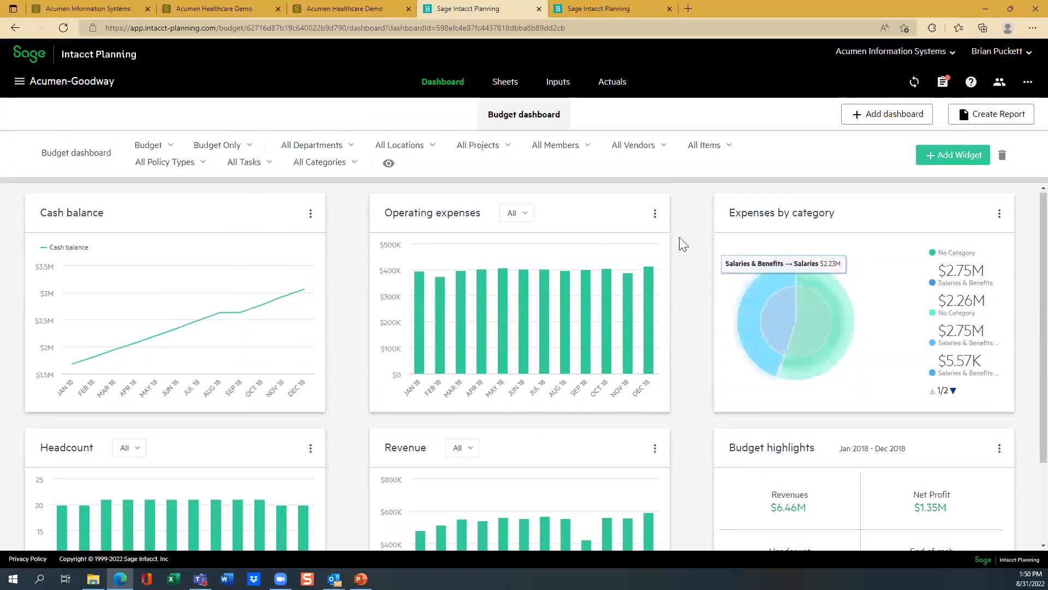
- Review the chart type, view and date range options in the Operating expenses widget settings, and close them without changes
click(656, 214)
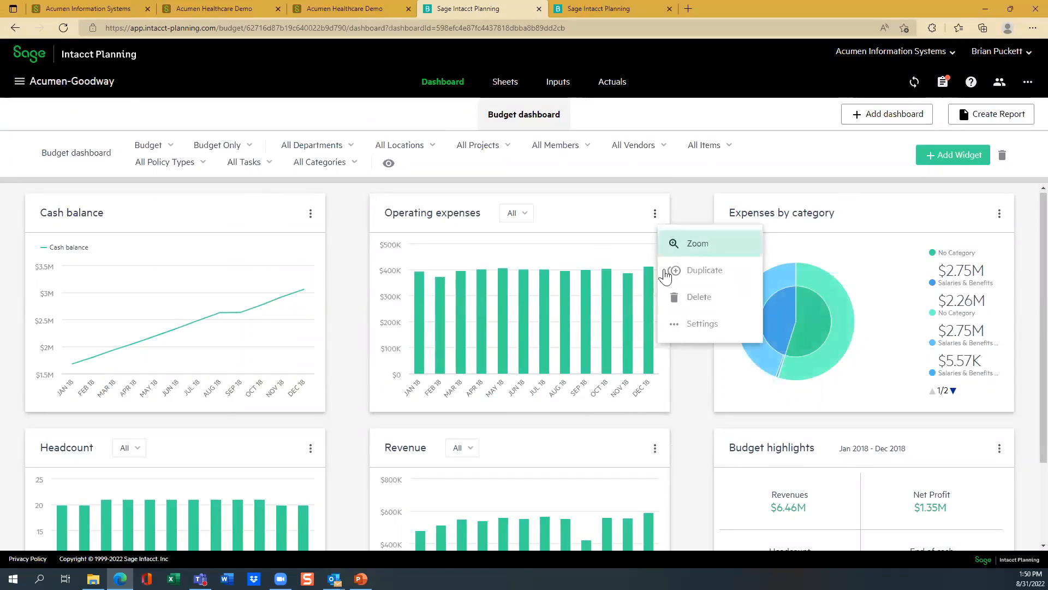
click(693, 322)
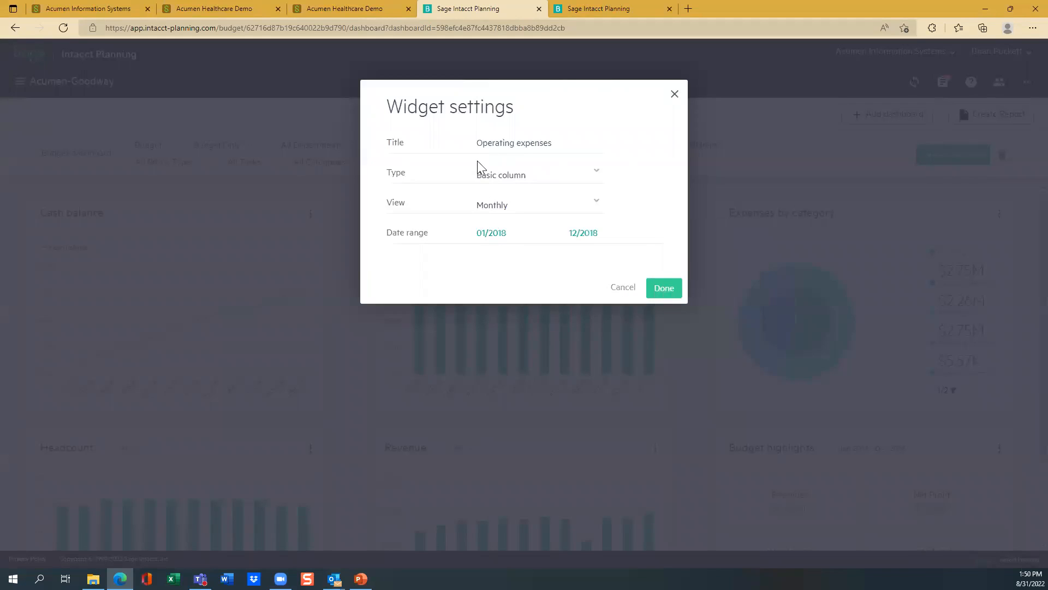
click(487, 176)
click(497, 205)
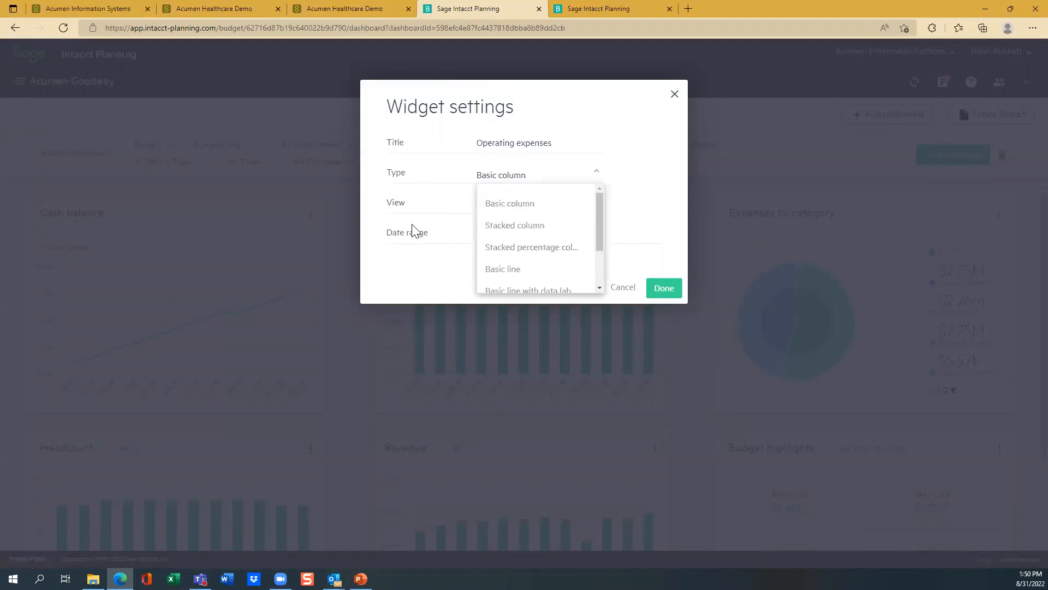
click(485, 207)
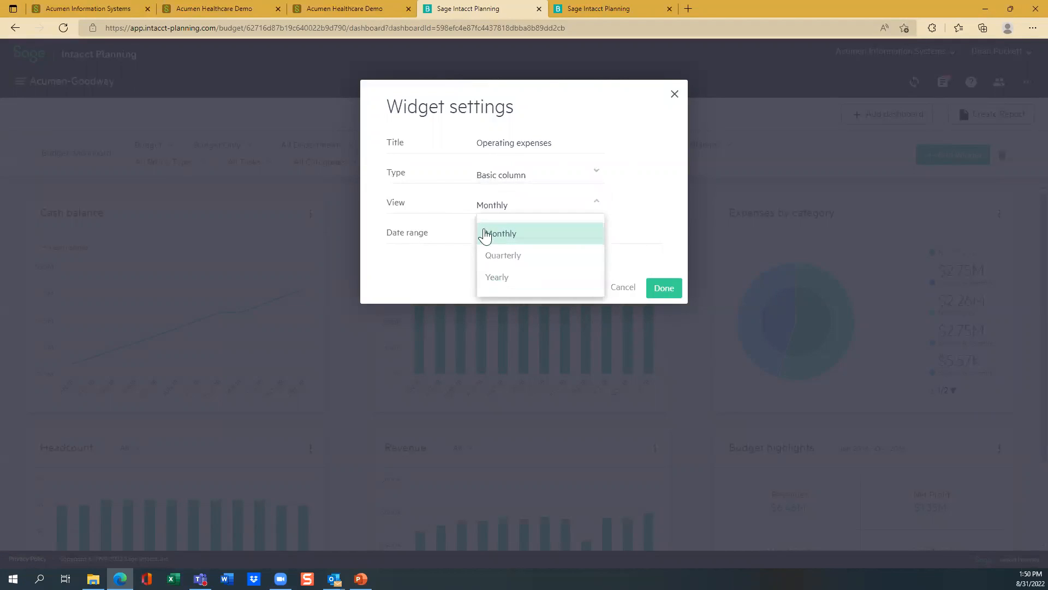
click(401, 221)
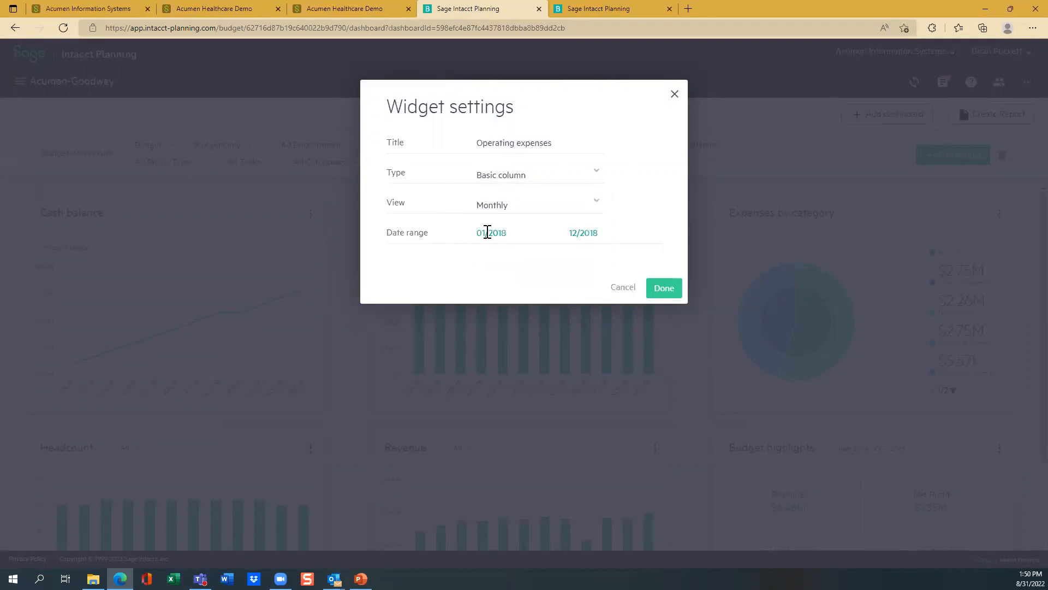
click(674, 95)
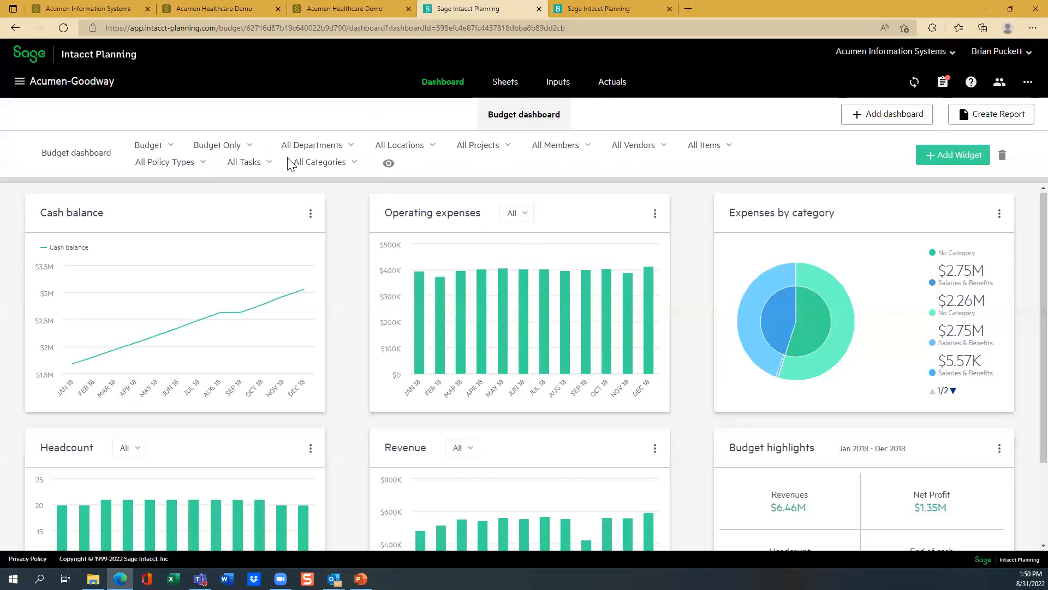
- Switch the budget dashboard from Budget Only to Budget vs. Actuals
click(213, 146)
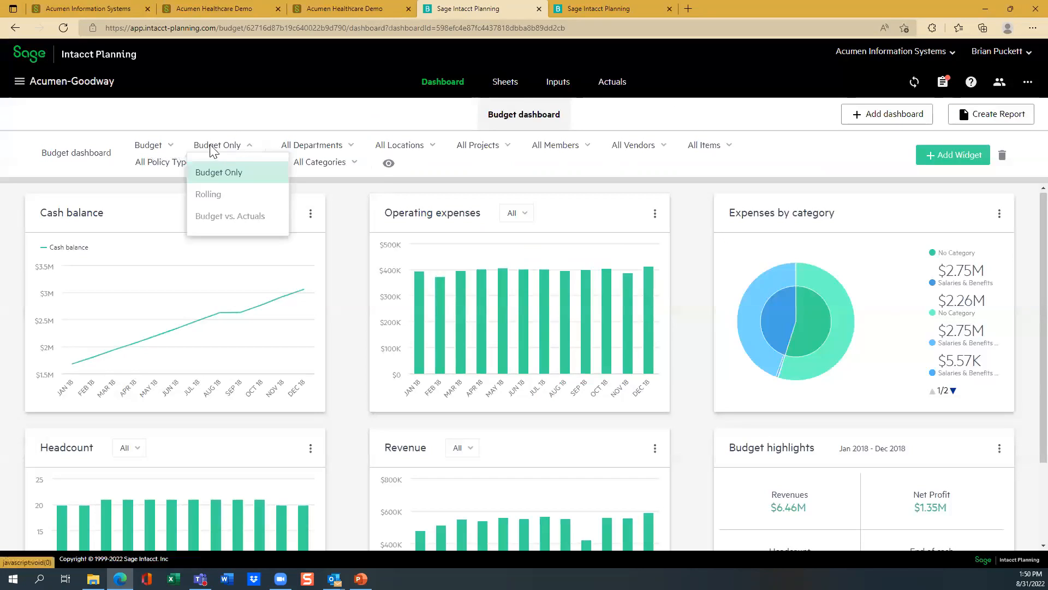
click(226, 220)
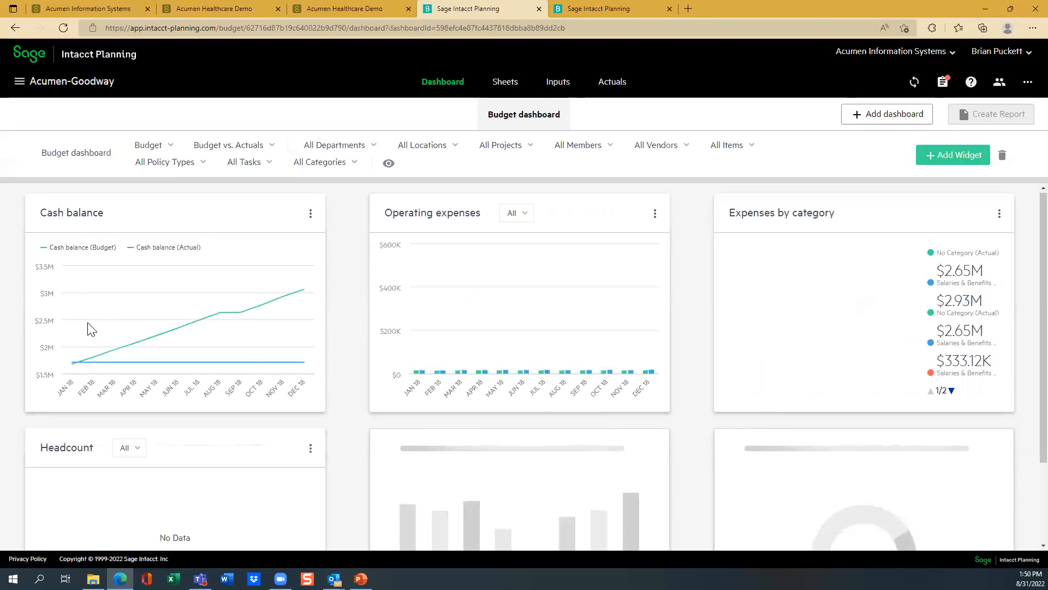
mouse_move(433, 298)
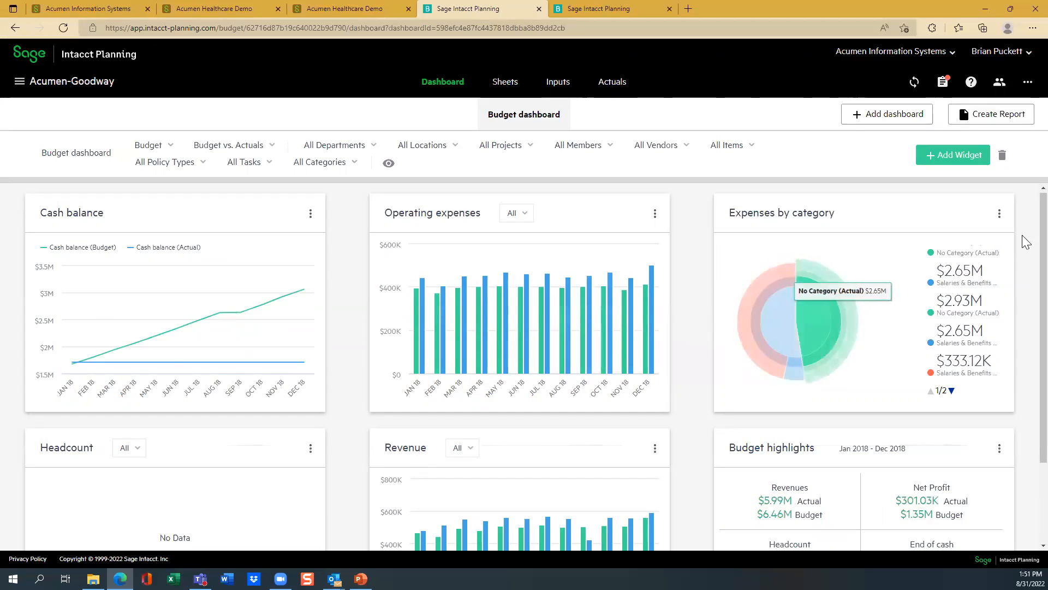
- Review the remaining dashboard widgets and rearrange them so Revenue sits between Cash balance and Operating expenses in the first row
scroll(1025, 305, down, 2)
scroll(1026, 311, down, 1)
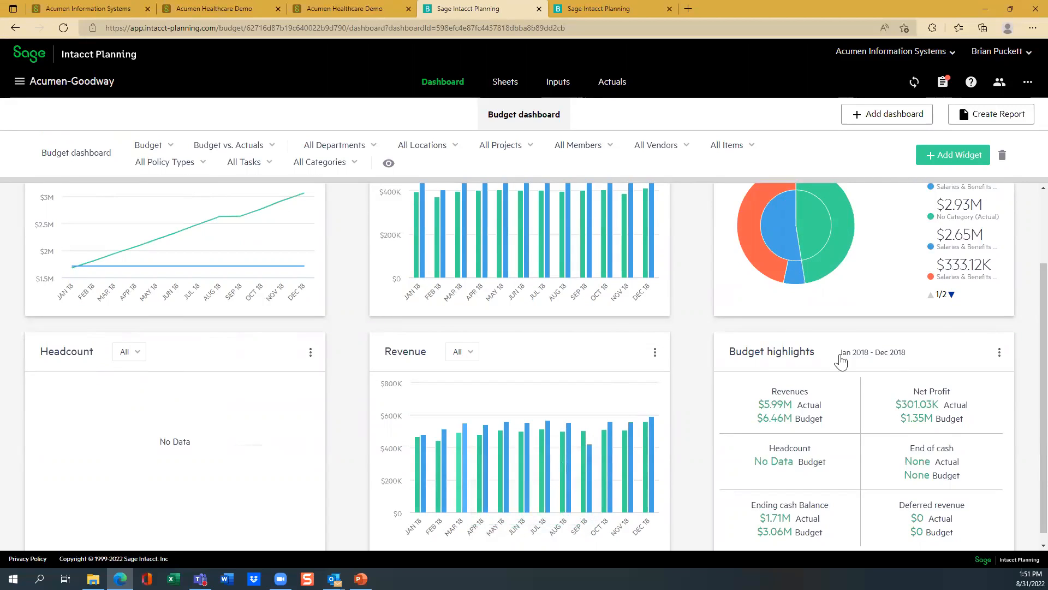
scroll(1026, 285, up, 3)
scroll(1026, 285, down, 3)
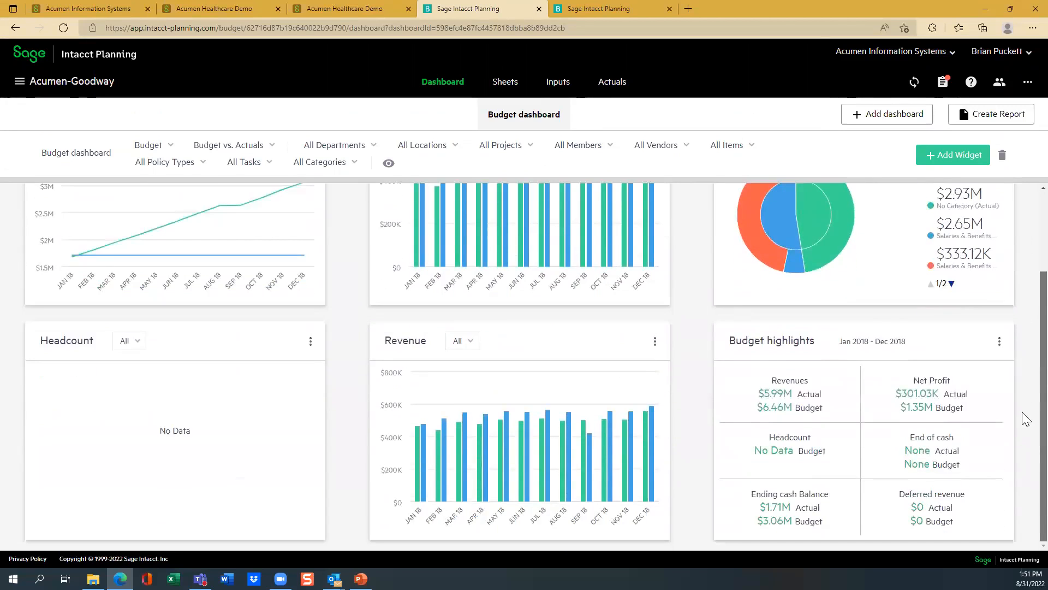
drag(501, 337, 376, 206)
drag(589, 348, 571, 236)
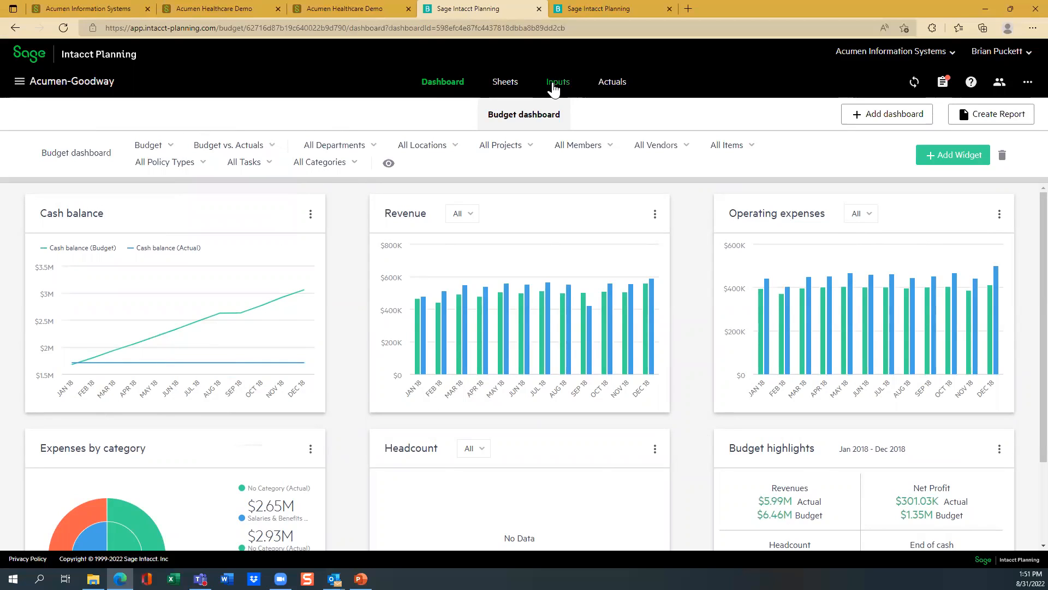
- Open the budget inputs, review the version history and the version types available for saving the budget, and close the history
click(559, 89)
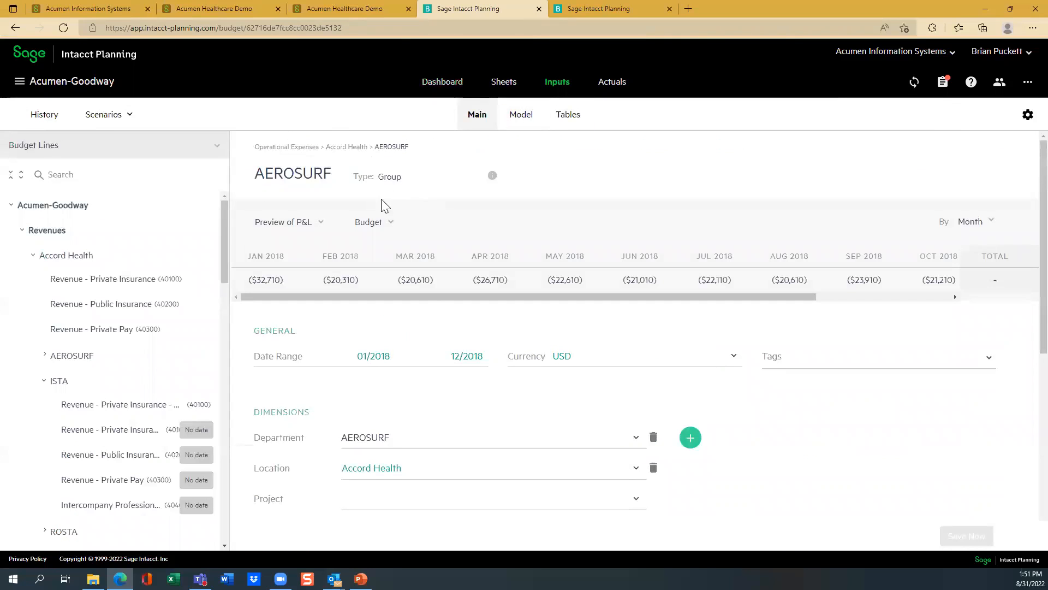
mouse_move(196, 232)
click(44, 116)
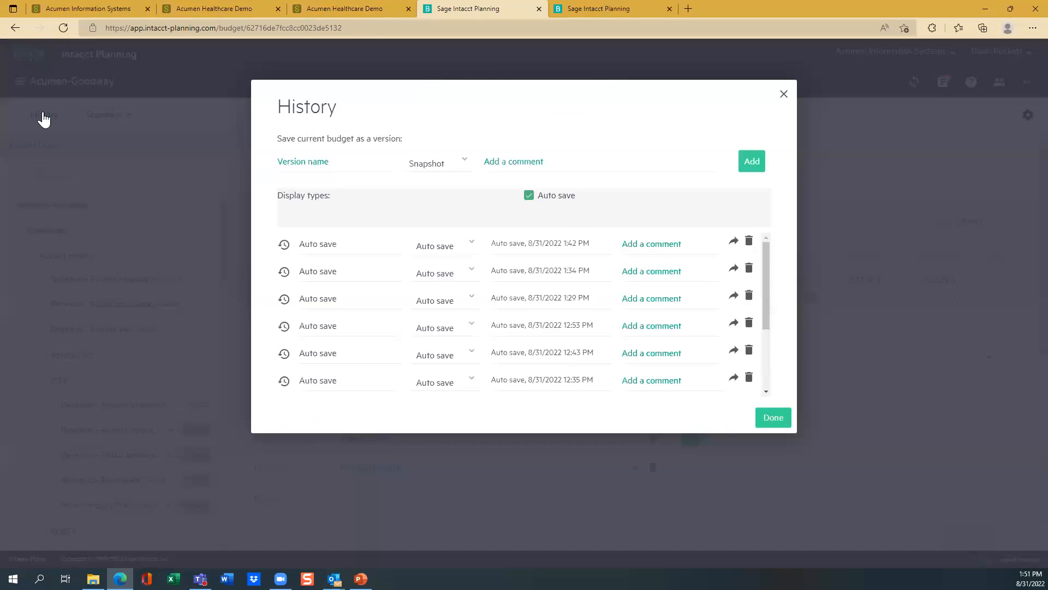
click(420, 167)
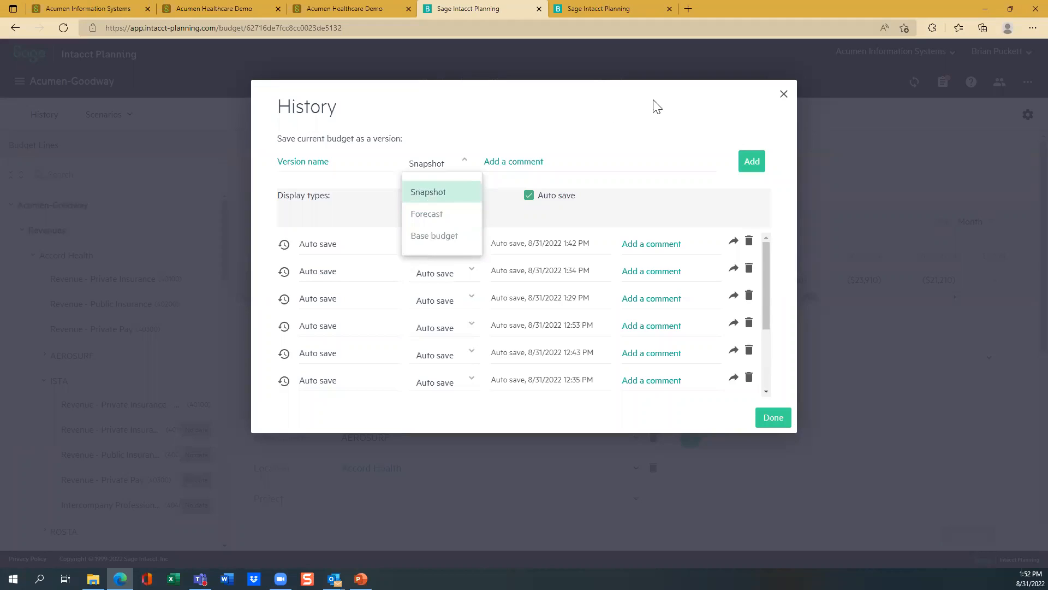
click(784, 96)
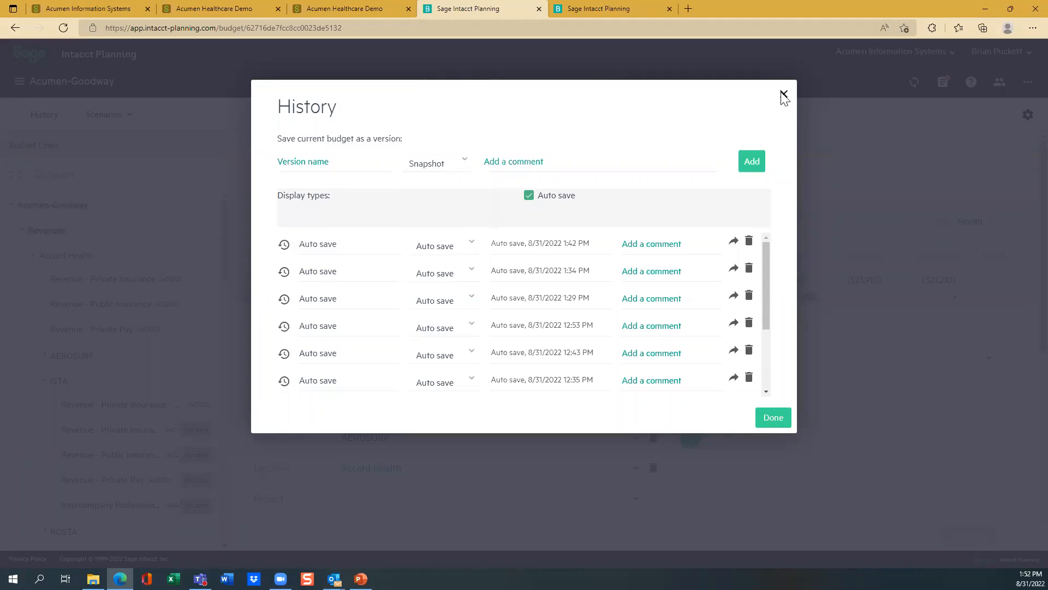
click(784, 96)
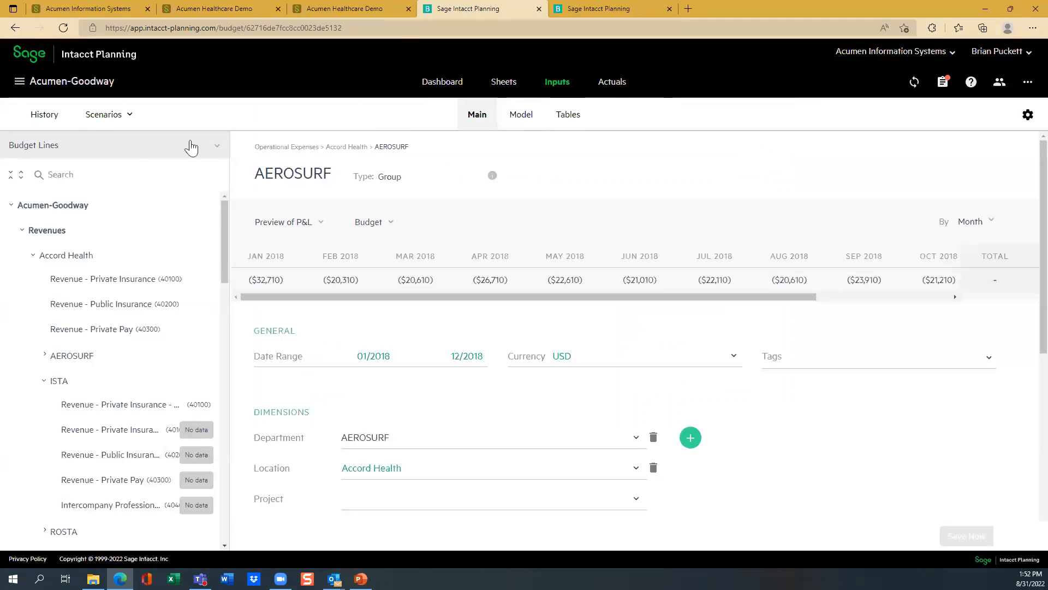
- Create a new budget scenario named "Revenue 5% Increase"
click(100, 115)
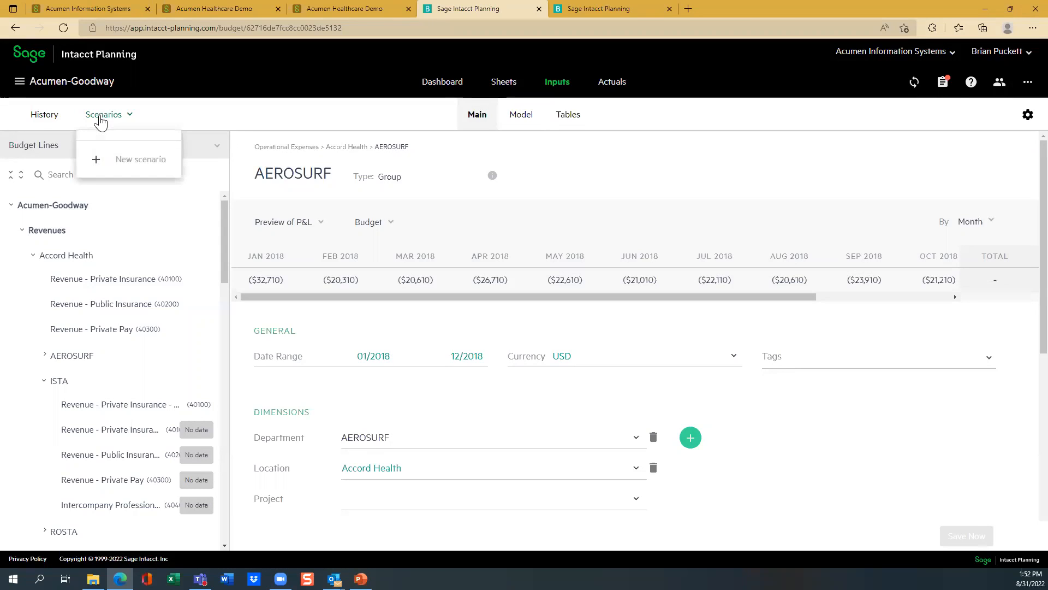
click(133, 162)
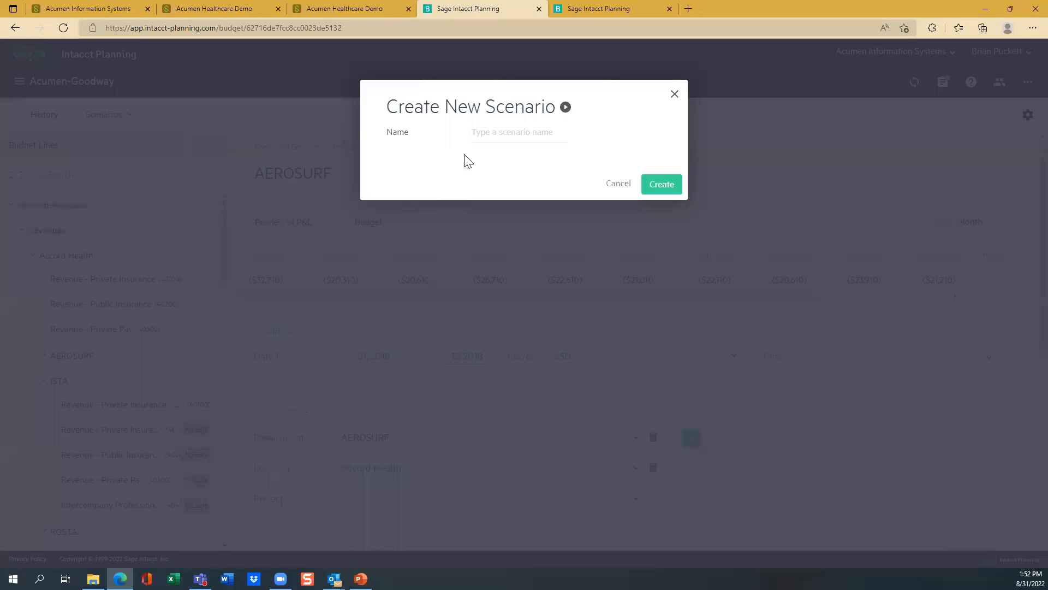
click(483, 133)
text(Revenue)
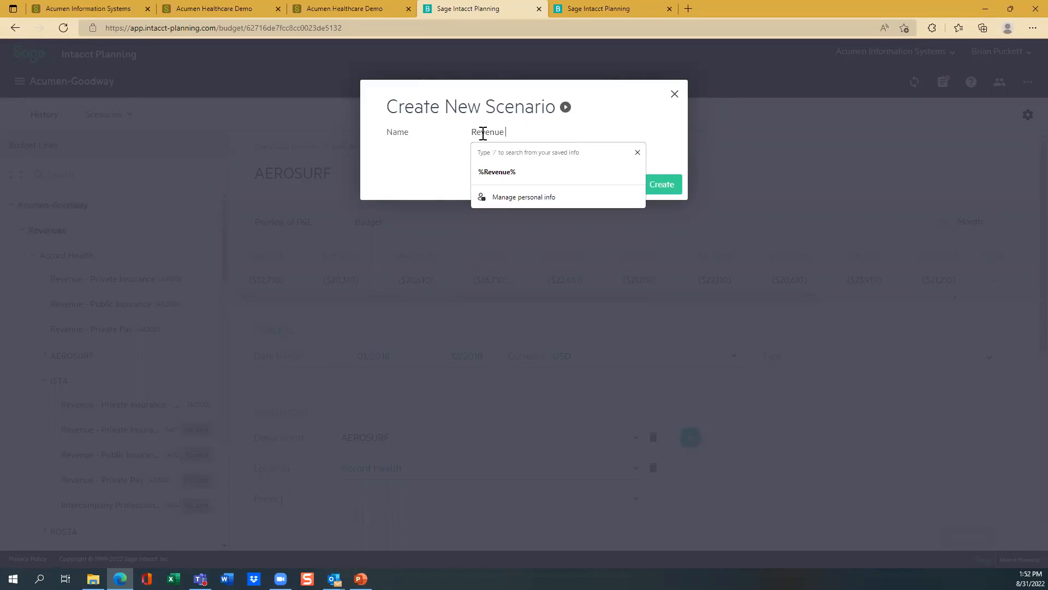
text( 5%)
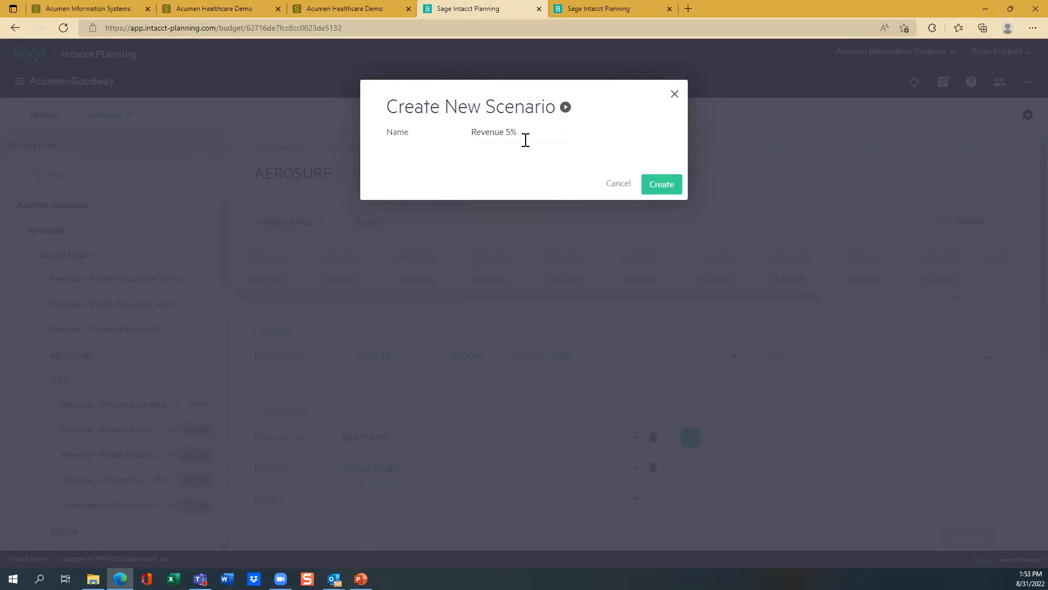
text( Increase)
click(650, 186)
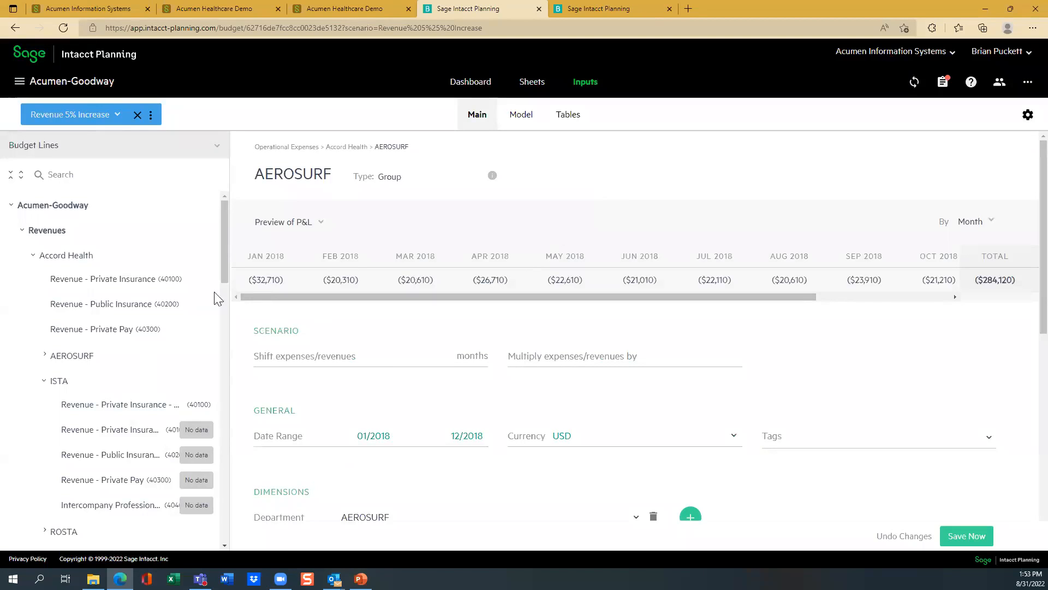
- Set the bookings of Accord Health's Revenue - Private Insurance (40100) line to a Growth spread with a $100,000 amount and 5% growth
click(134, 284)
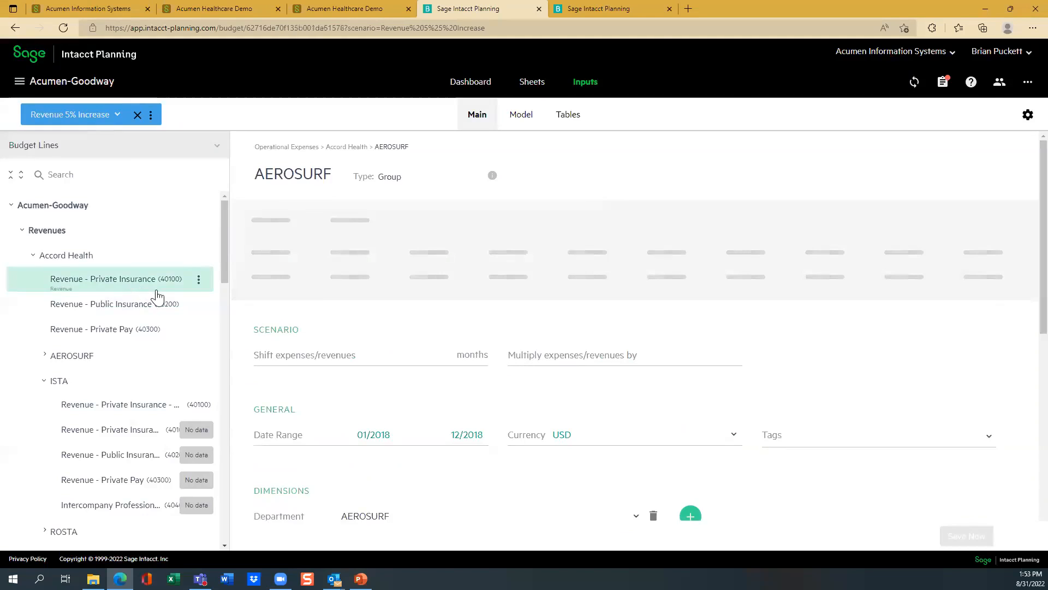
click(601, 356)
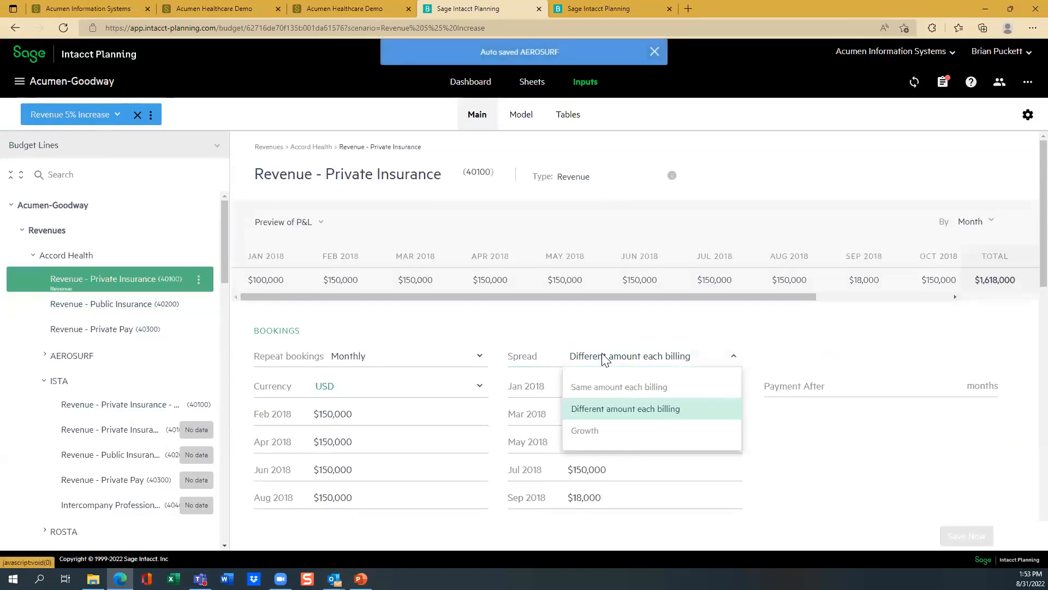
click(589, 432)
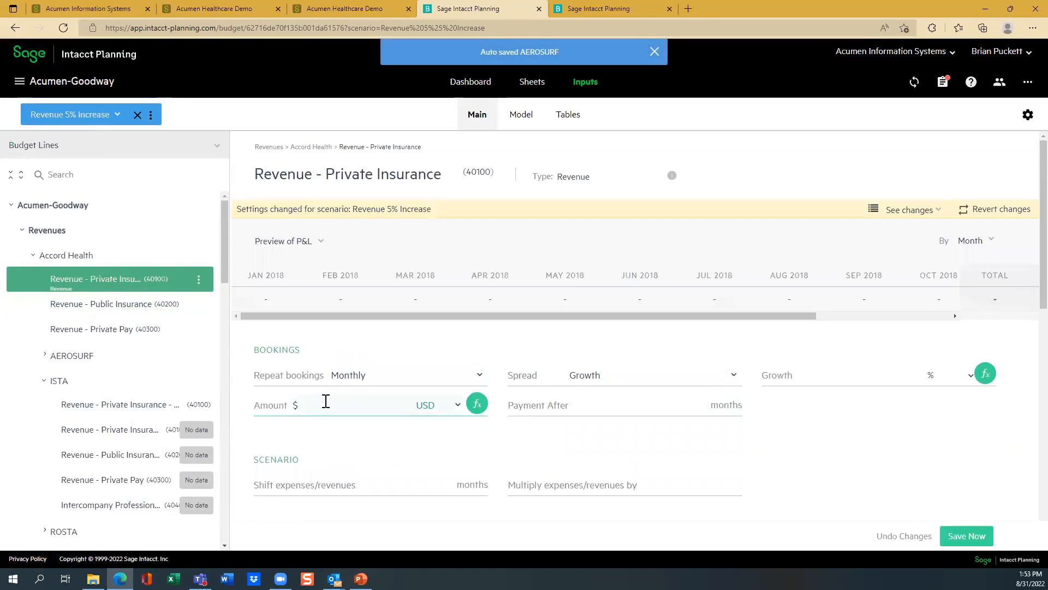
text(1000000)
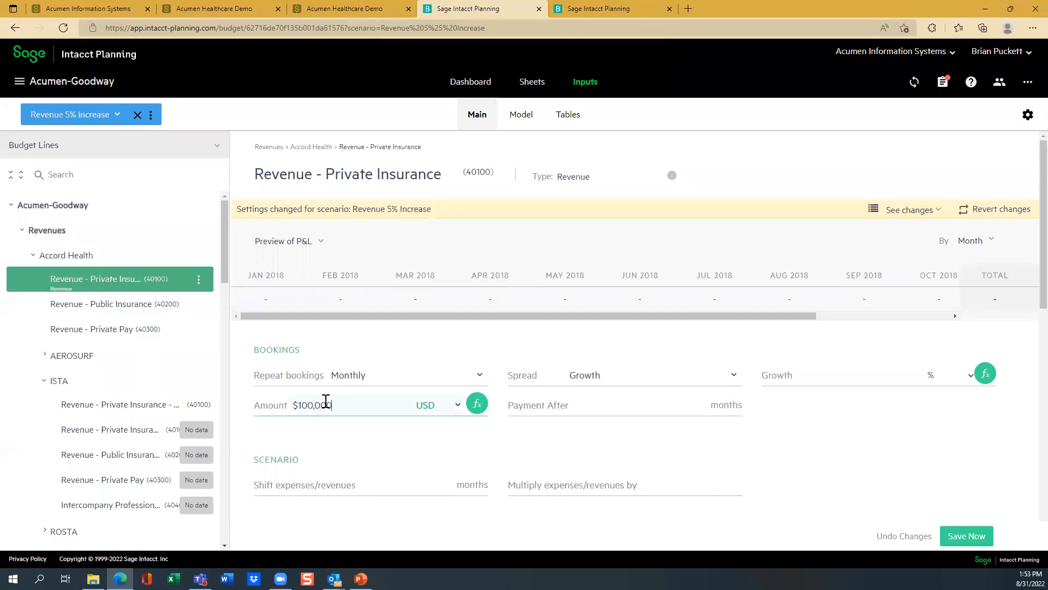
key(Tab)
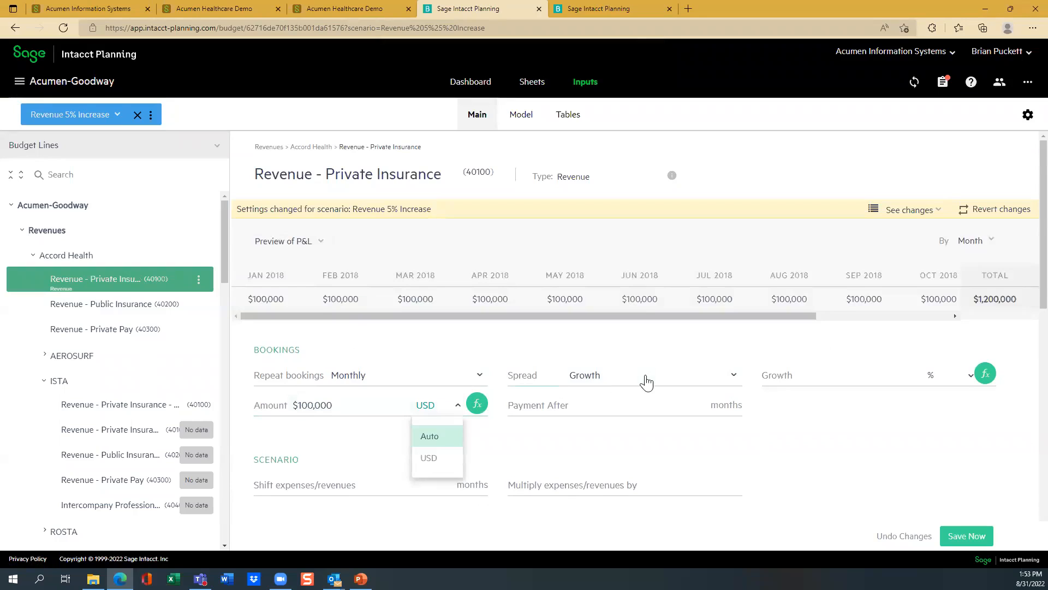
click(646, 382)
click(712, 382)
click(821, 374)
text(5)
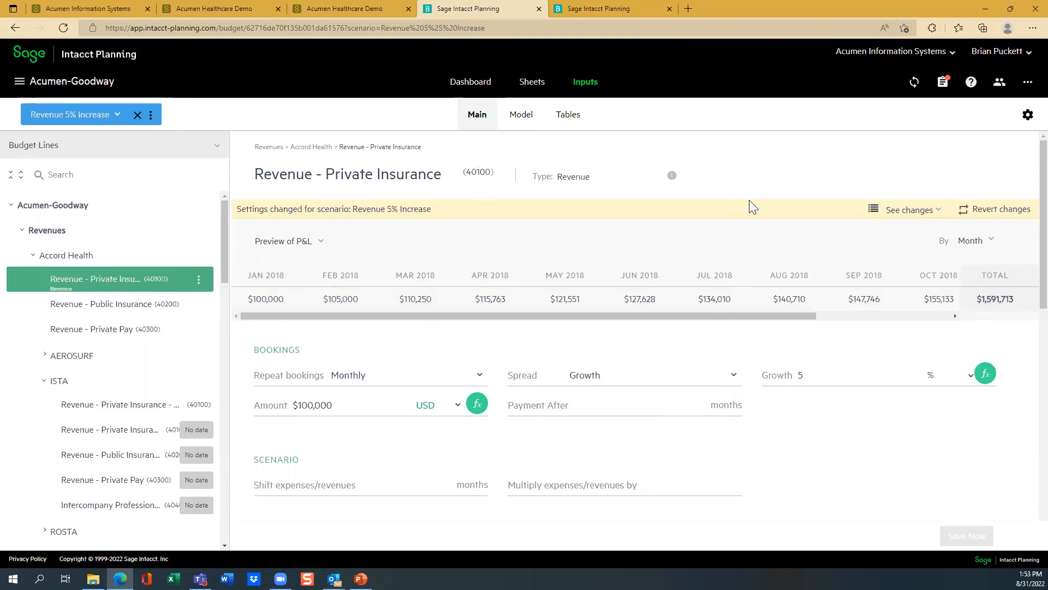
- Open the Acumen-Goodway budget in the second Planning browser tab and compare it with the Revenue 5% Increase scenario
click(583, 13)
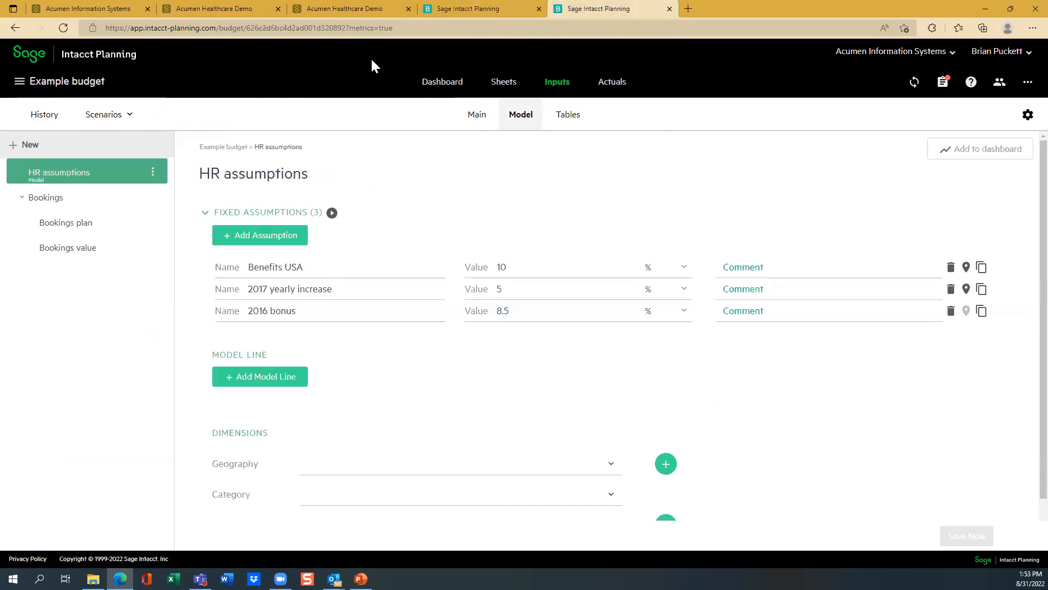
click(21, 82)
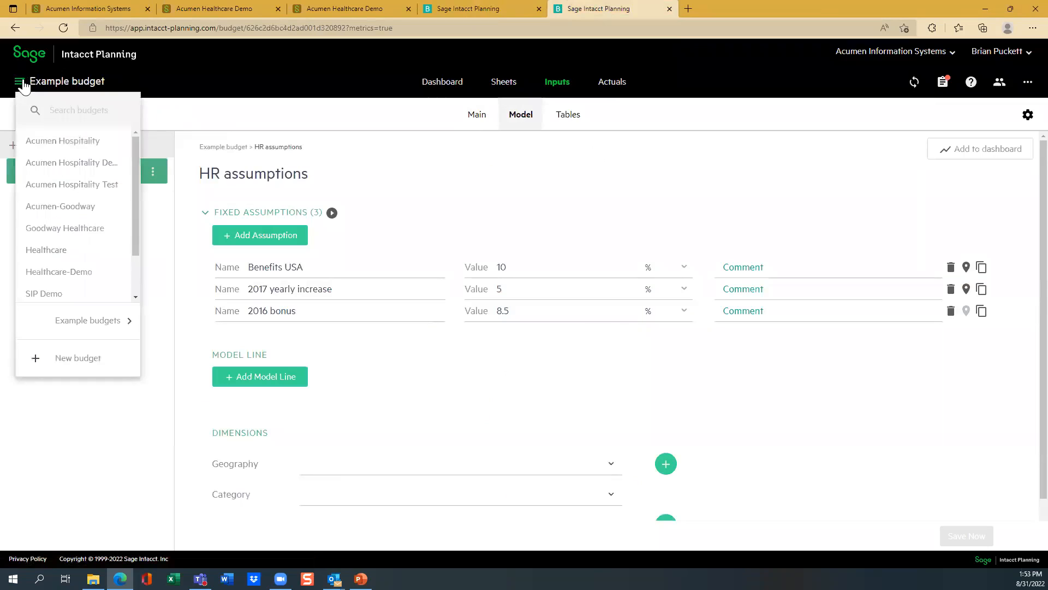
click(52, 208)
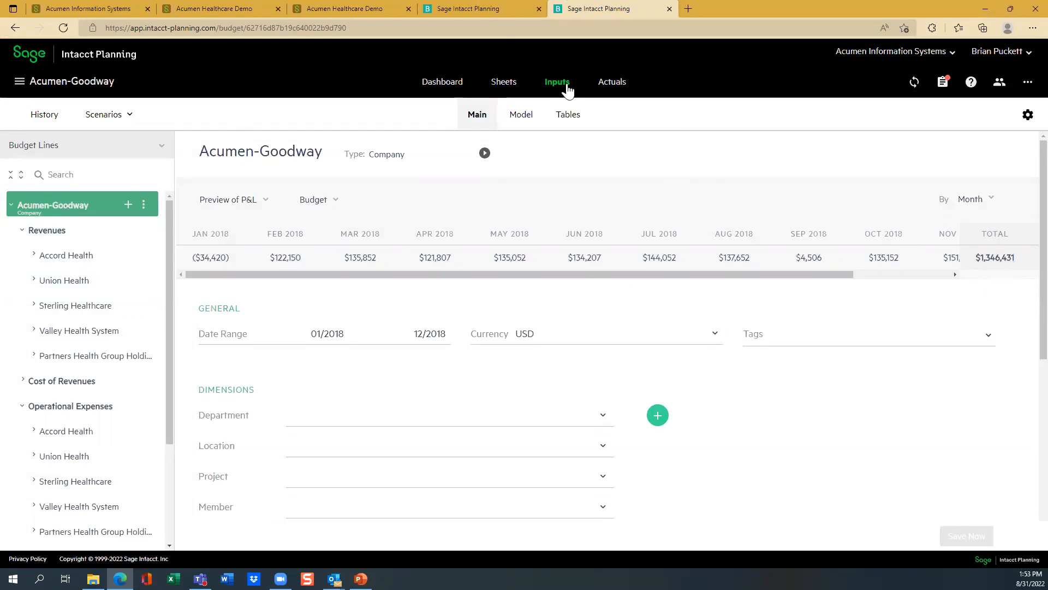
click(476, 8)
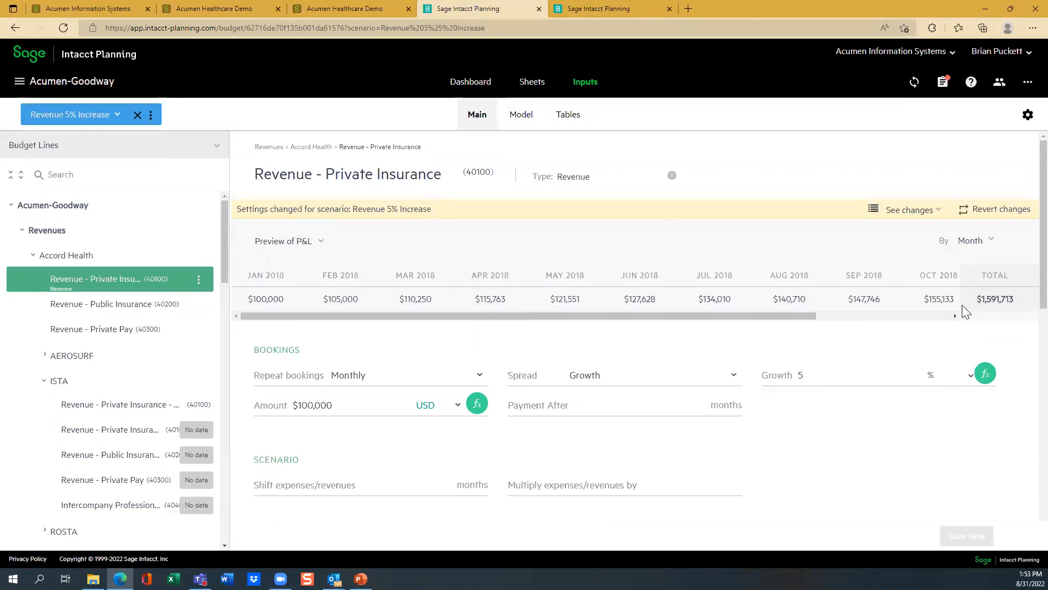
click(577, 10)
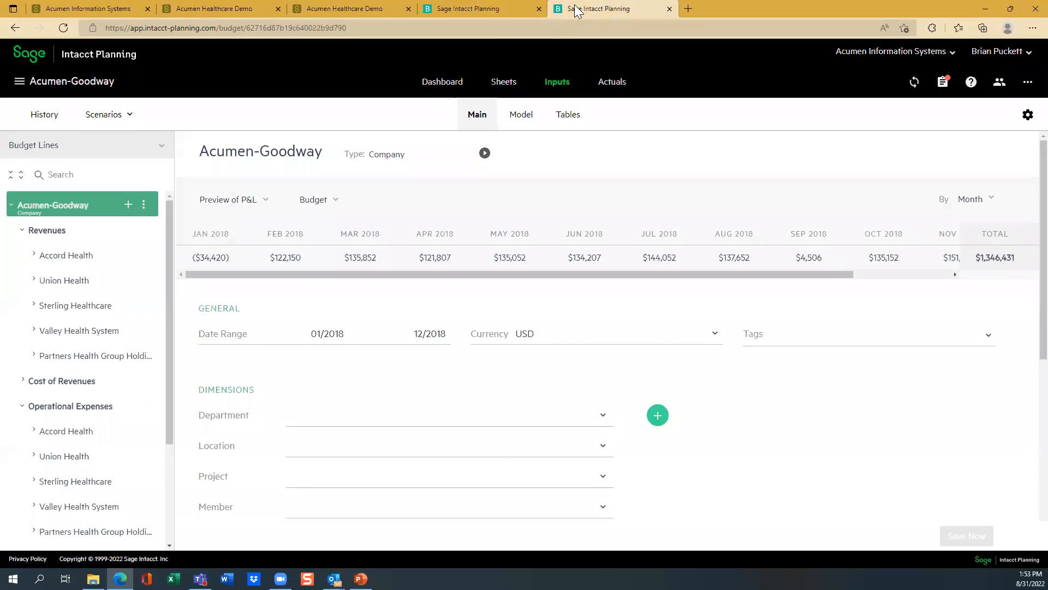
click(447, 9)
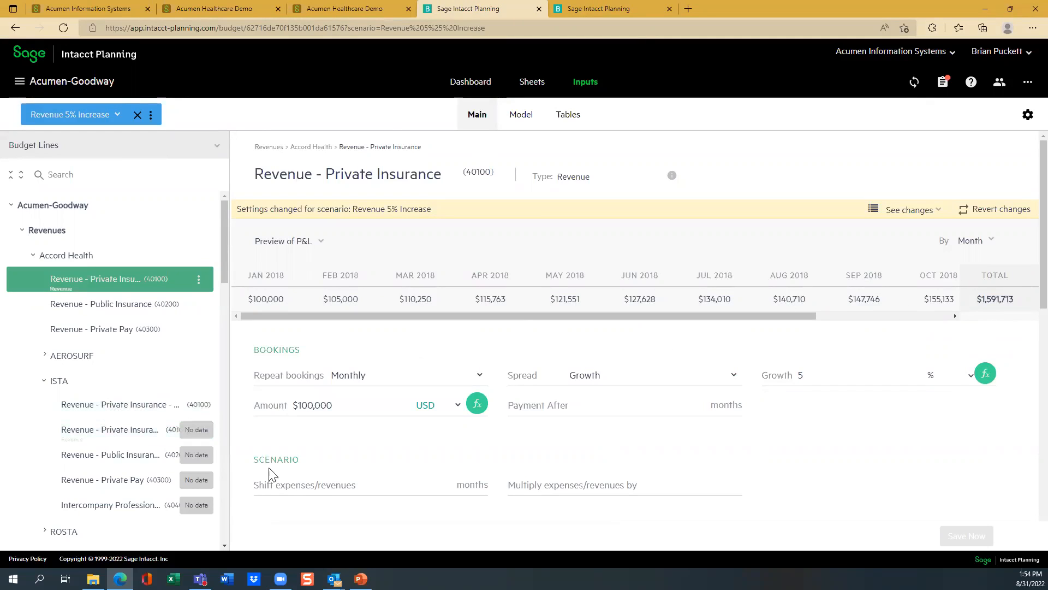
- Exit the Revenue 5% Increase scenario to check the working budget's Private Insurance bookings, and reopen the scenario
click(138, 115)
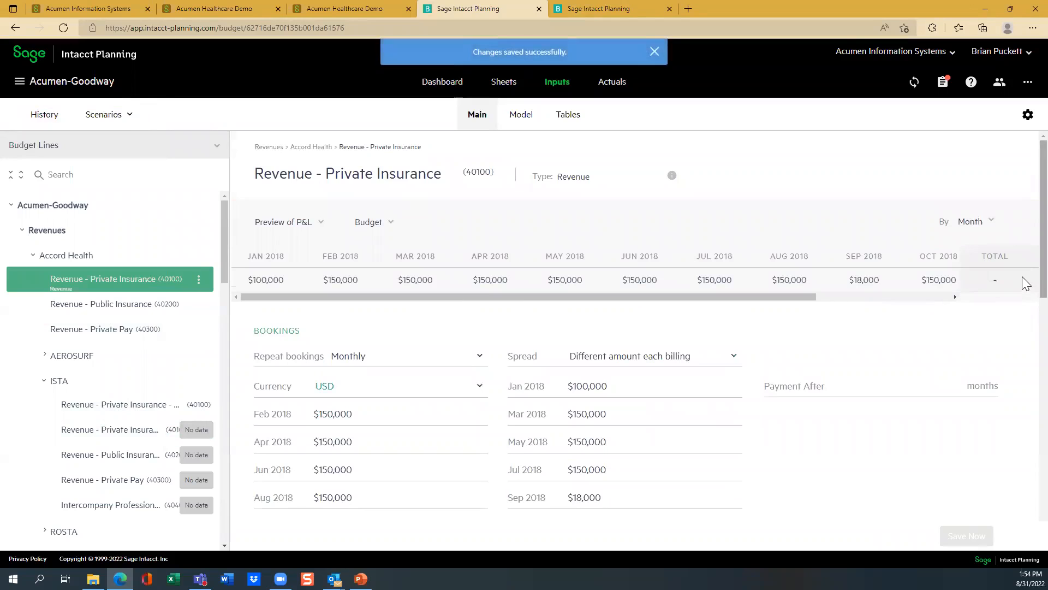
click(120, 115)
click(109, 146)
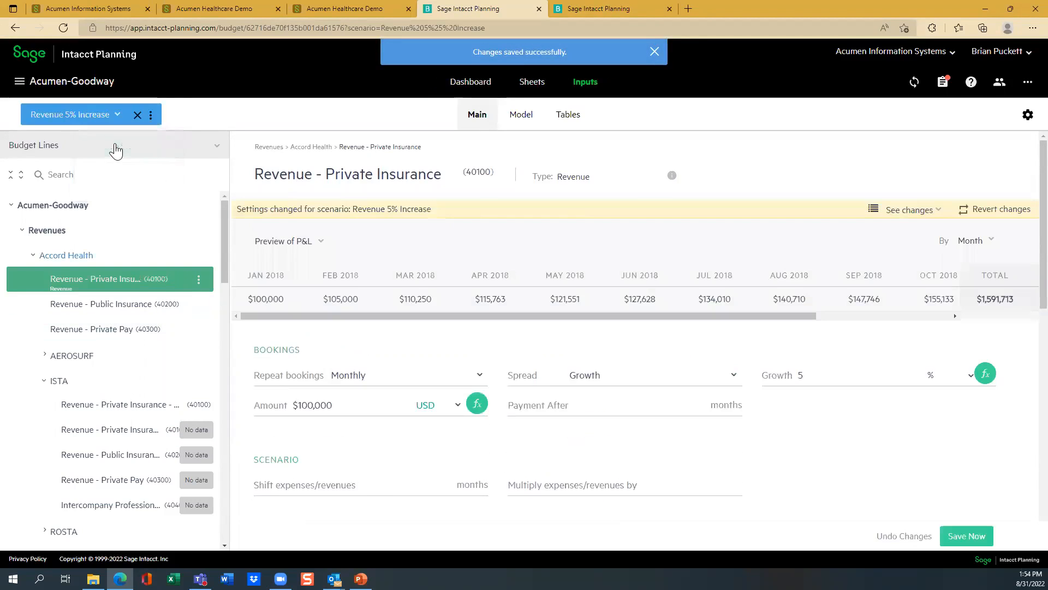
- Merge the Revenue 5% Increase scenario with the budget and check Accord Health's Revenue - Private Insurance (40100) line
click(150, 116)
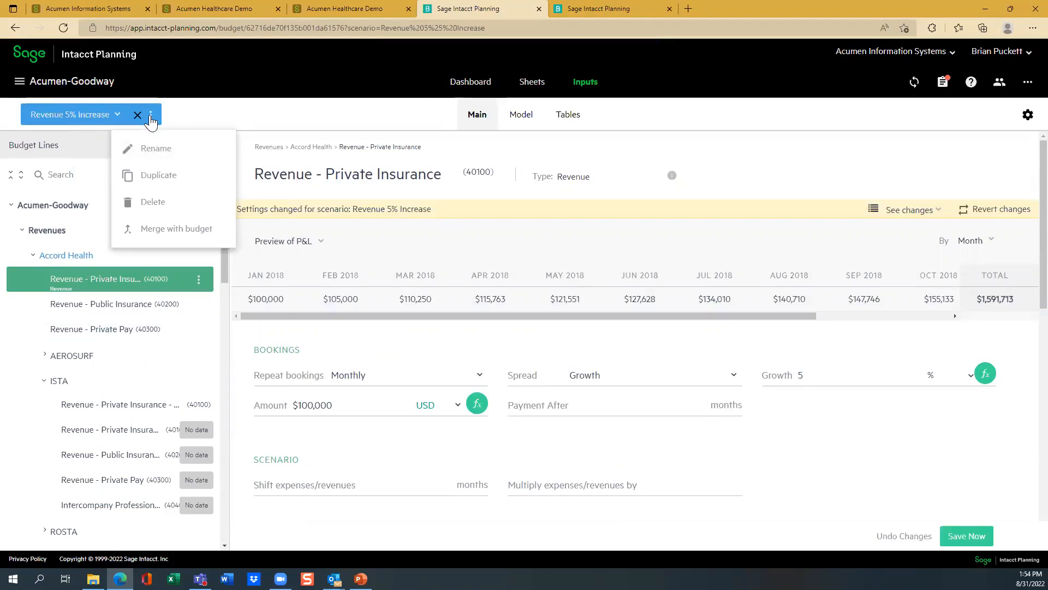
click(160, 229)
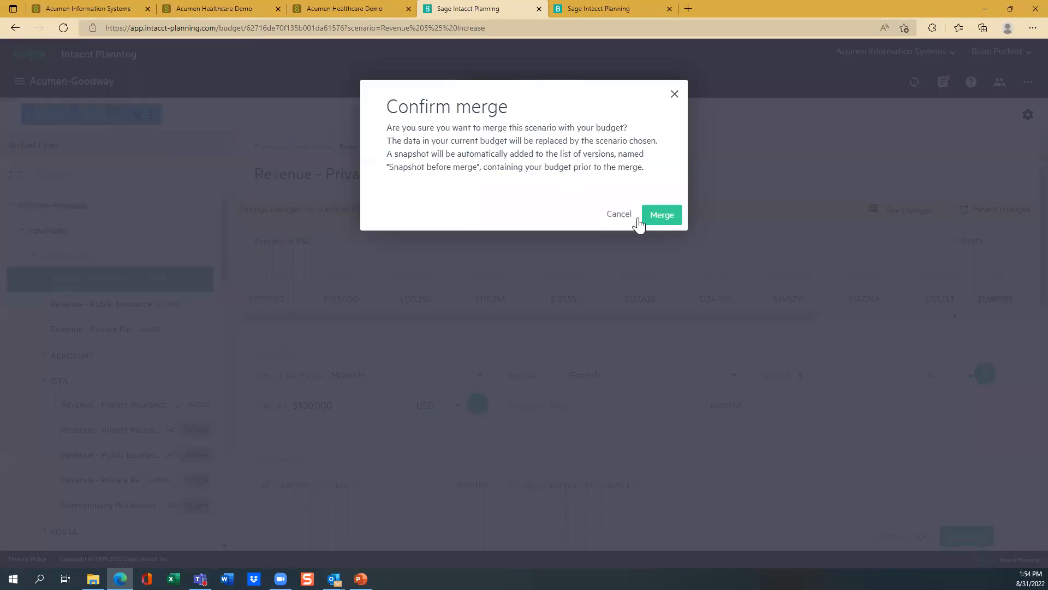
click(642, 216)
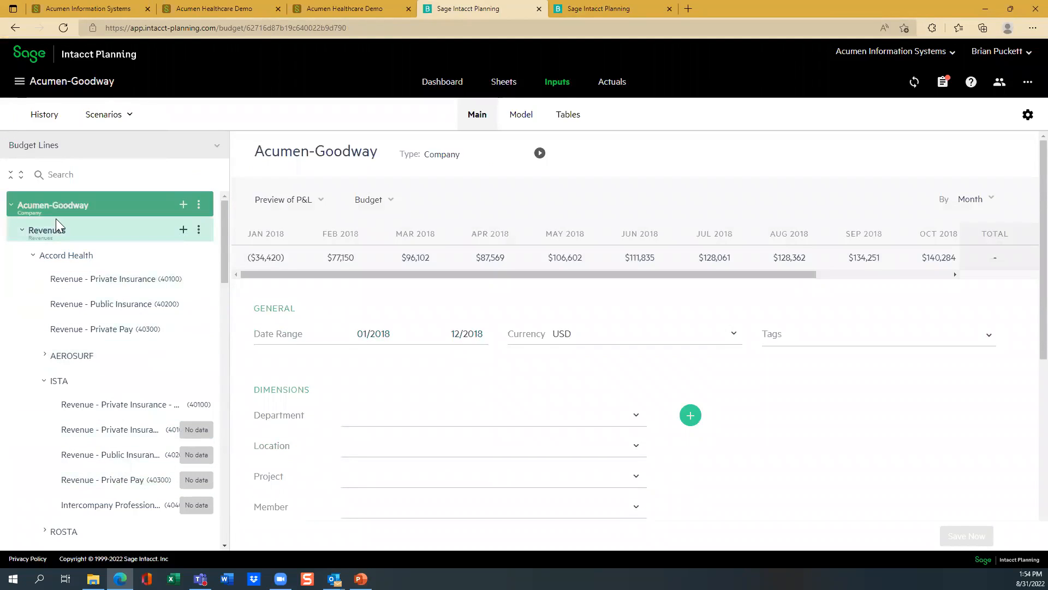
click(86, 284)
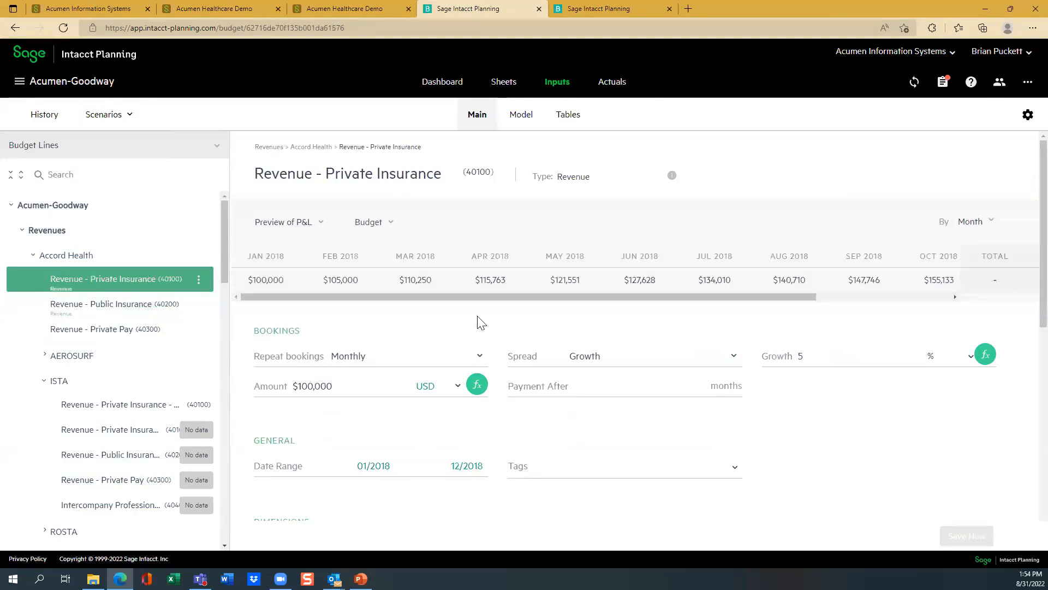
drag(755, 295, 445, 291)
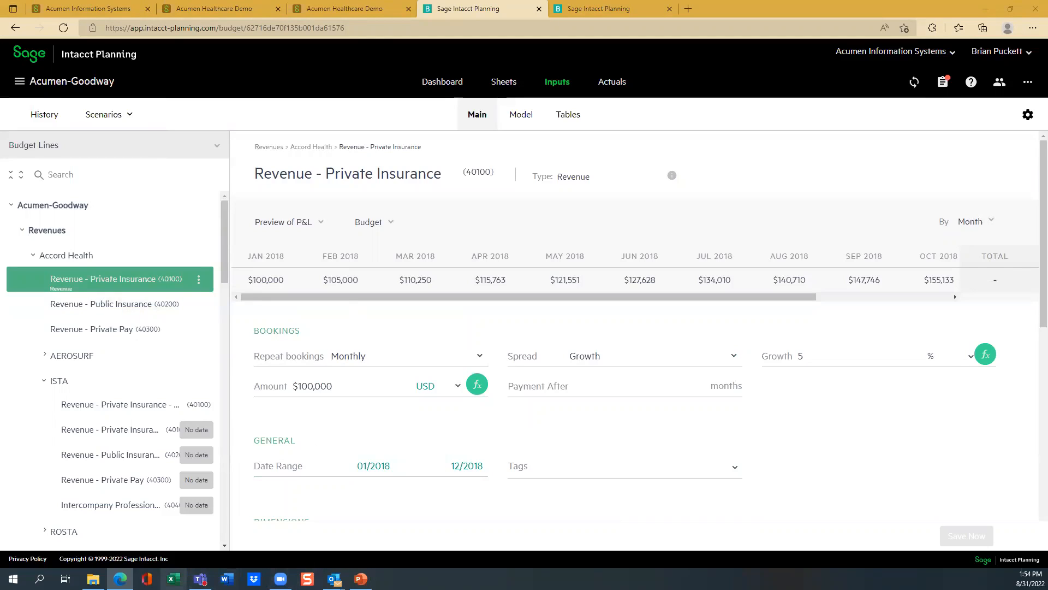
- Switch to Excel, open the recent Acumen-Goodway.pnl. (1) workbook, and enable editing
click(174, 579)
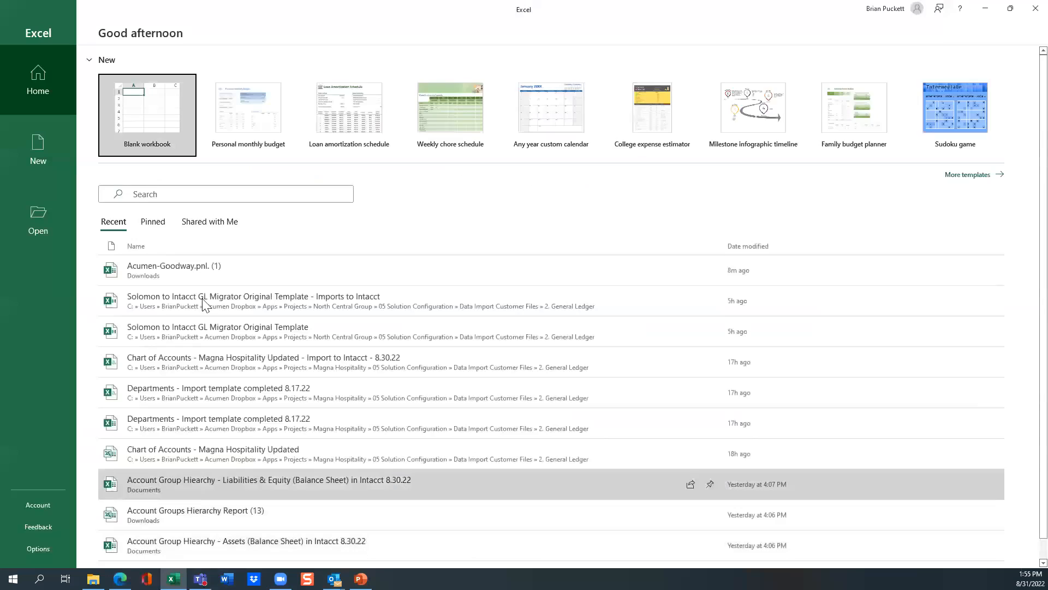
click(164, 266)
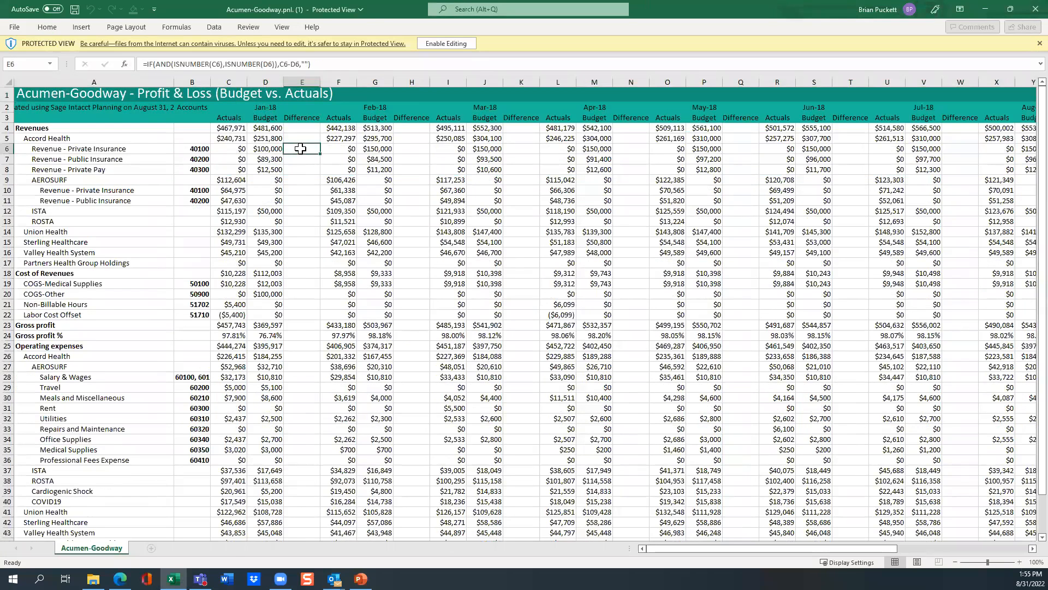
click(449, 43)
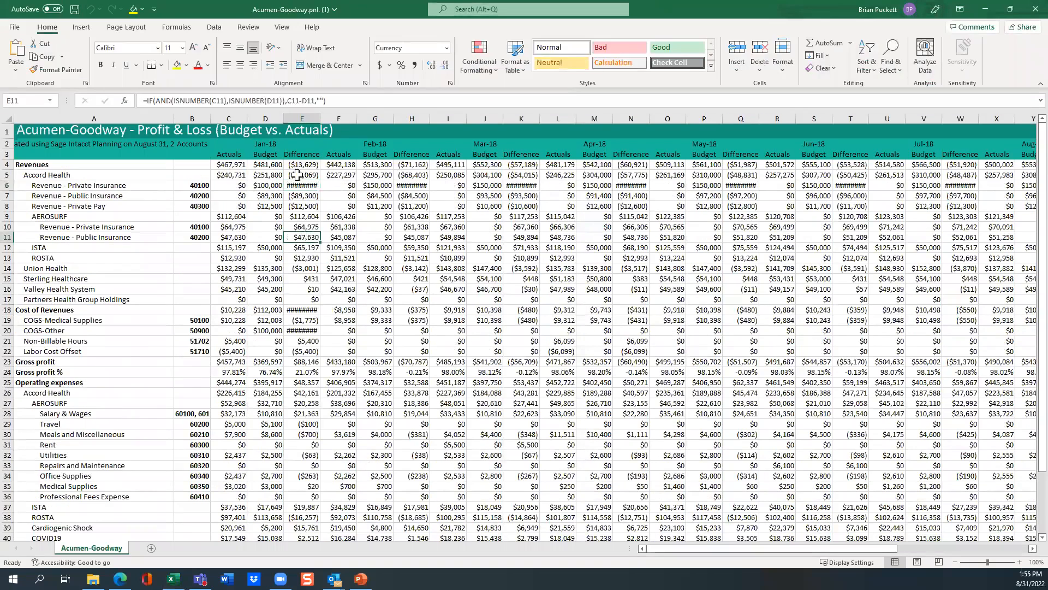
- Examine the January 2018 difference formulas for the revenue rows in the exported profit and loss, and minimize Excel
click(297, 176)
click(260, 237)
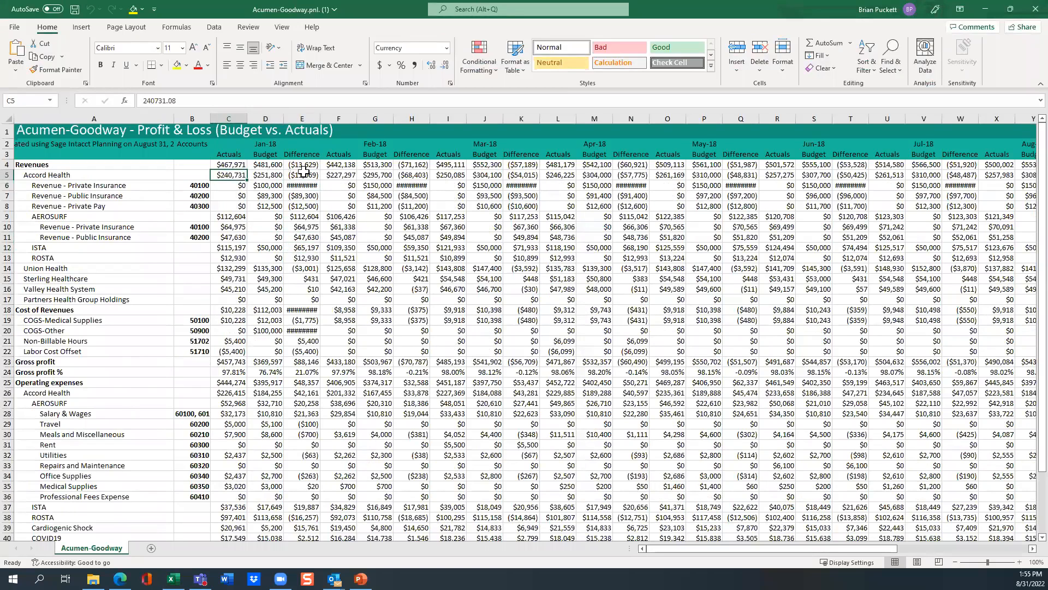
drag(303, 175, 301, 221)
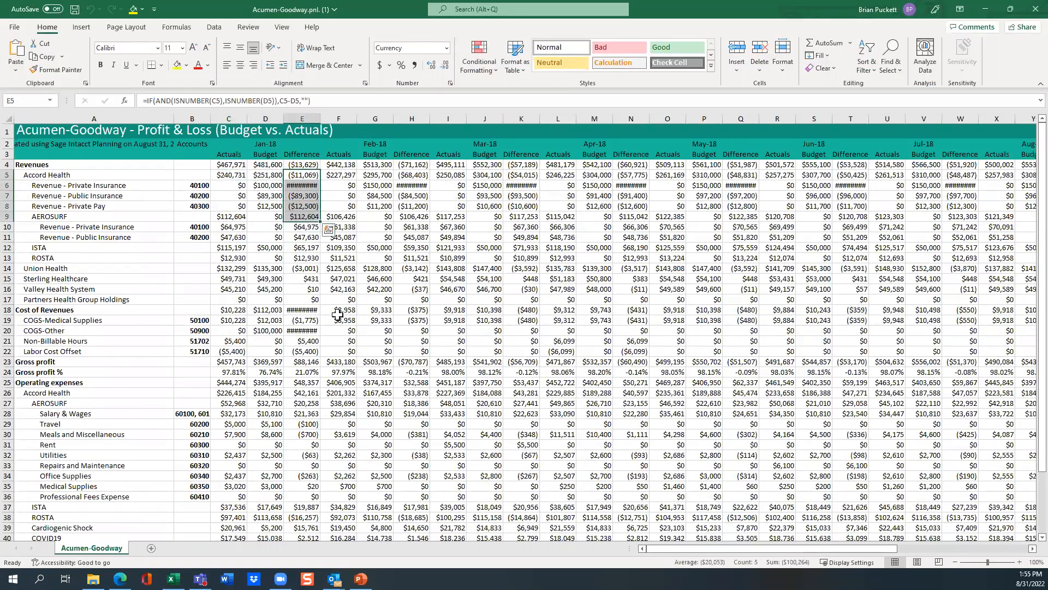
click(294, 256)
click(300, 186)
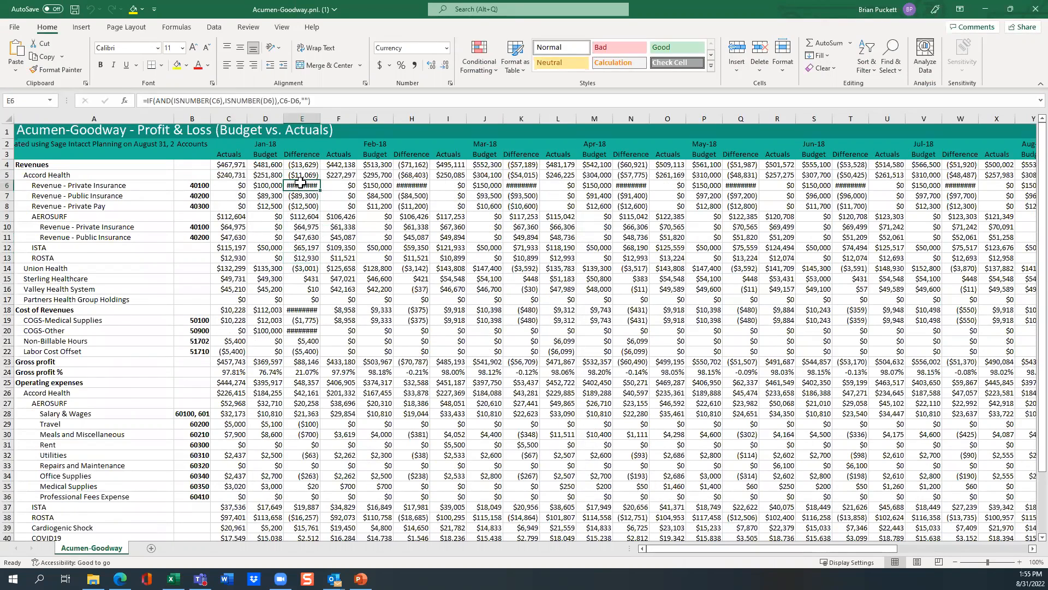
click(295, 164)
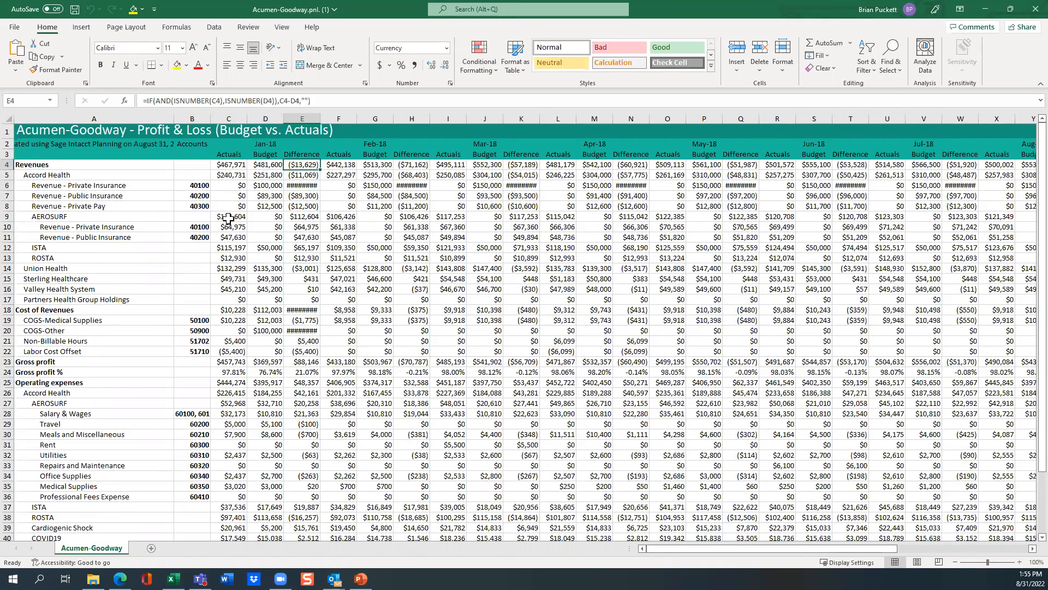
click(301, 228)
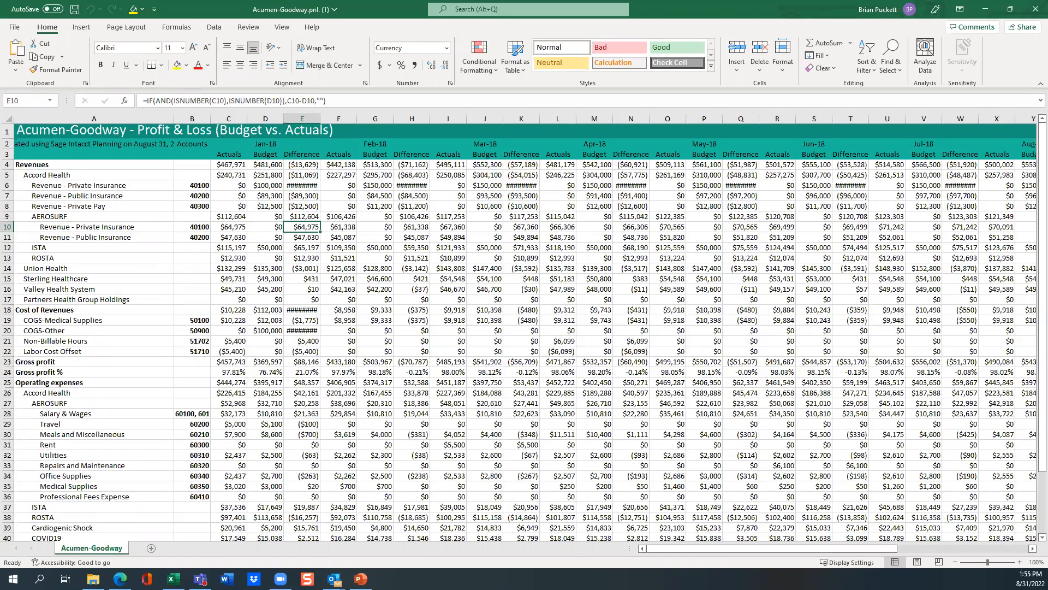
click(986, 9)
- View the Budget vs. Actuals Profit & Loss sheet and its period options, and return to the budget inputs
click(499, 83)
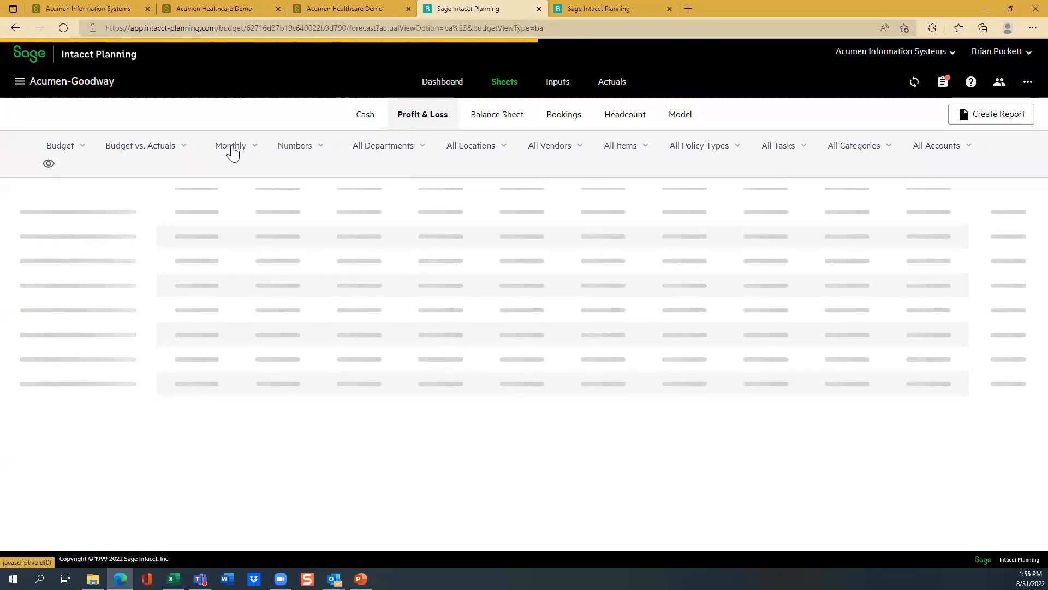
click(232, 150)
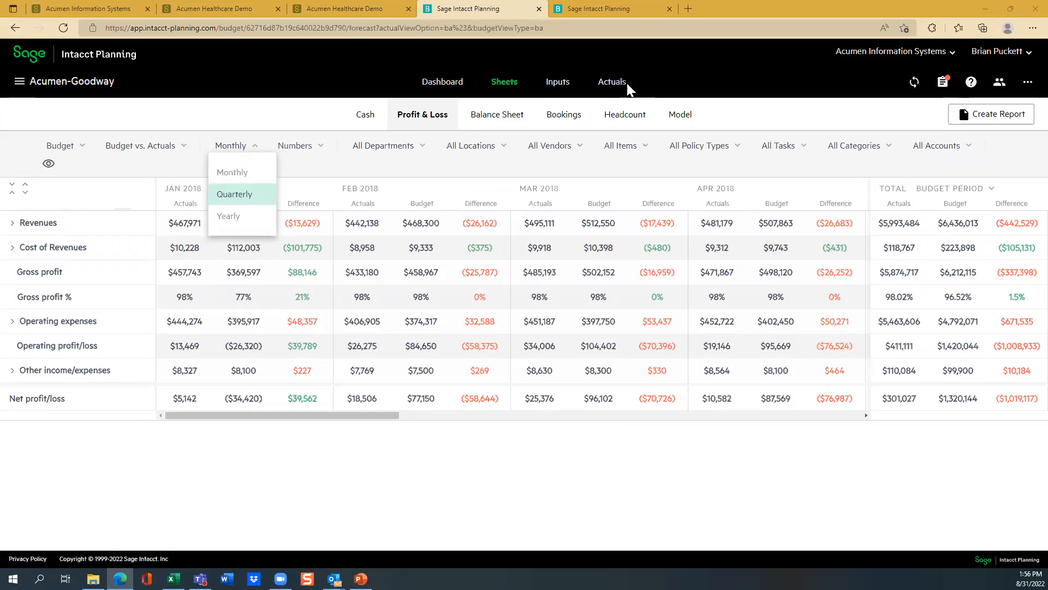
click(554, 87)
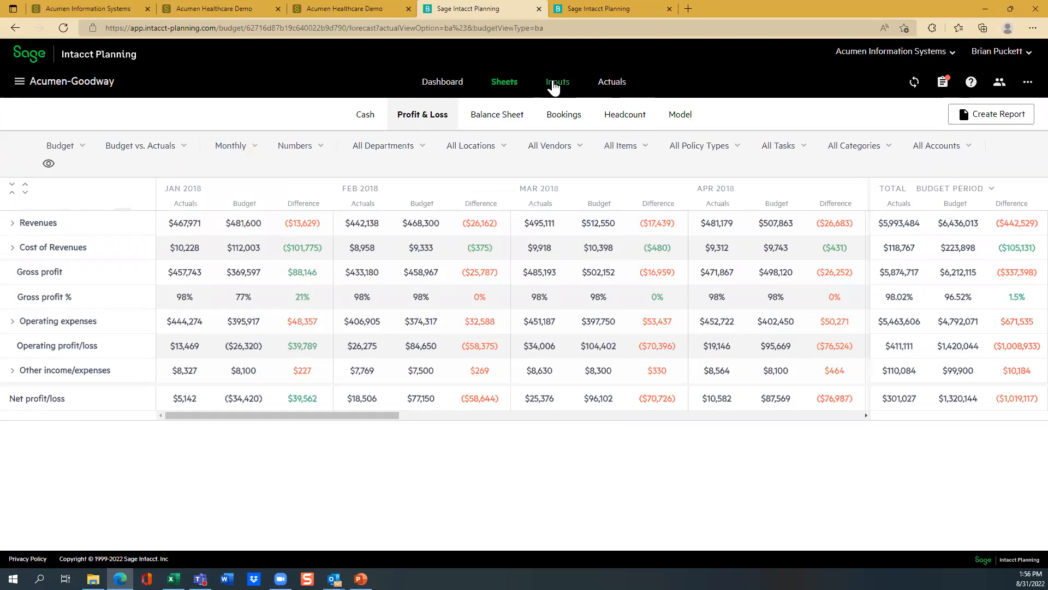
click(554, 86)
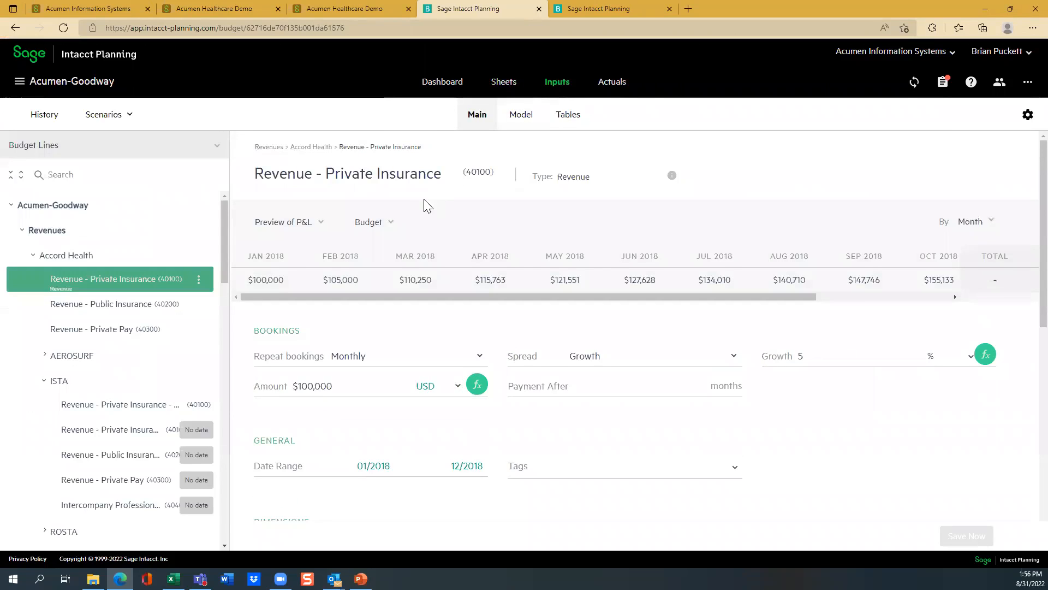
- Review the Acumen-Goodway budget's sharing permissions, including Can modify and the advanced scenario choice, and close without sending an invitation
click(1000, 81)
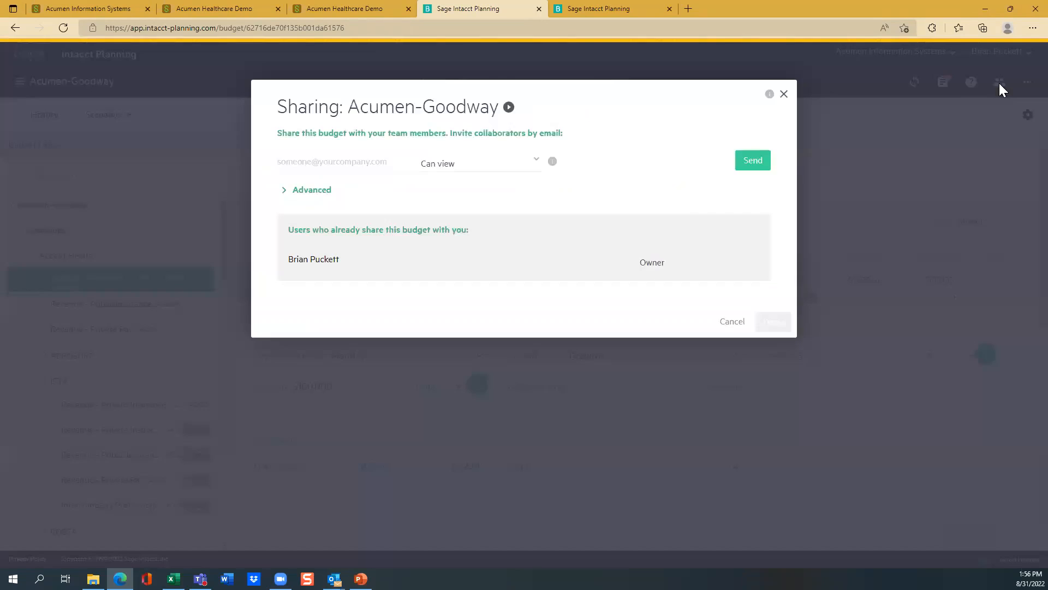
click(440, 169)
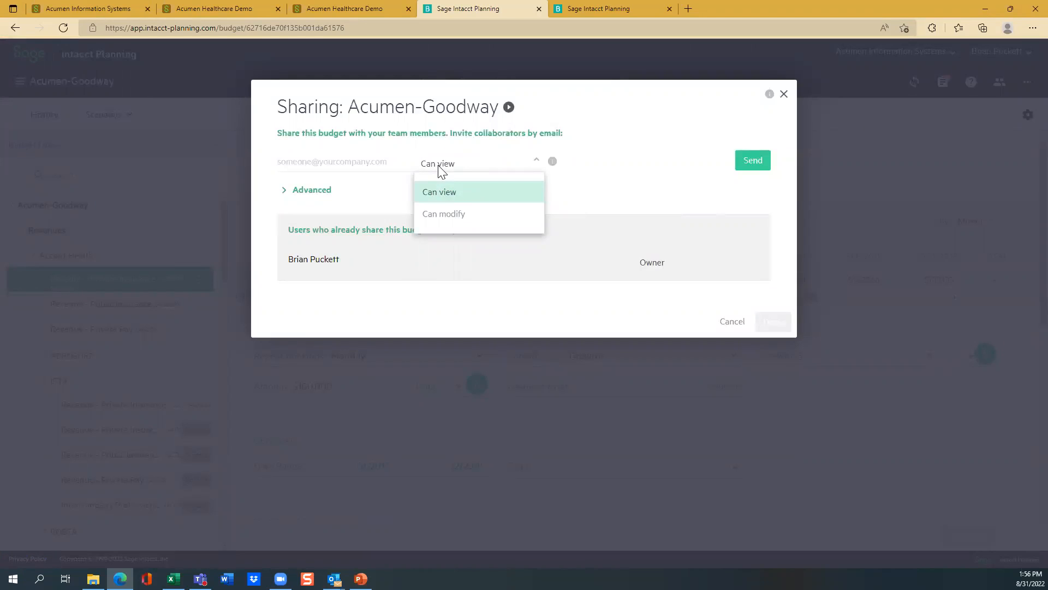
click(443, 196)
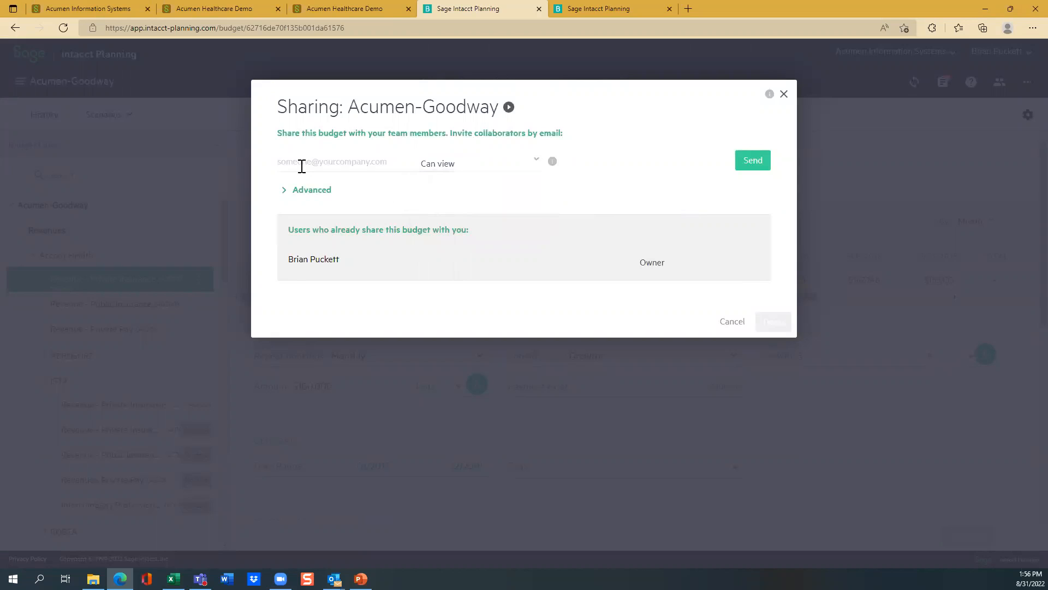
click(437, 166)
click(452, 215)
click(285, 192)
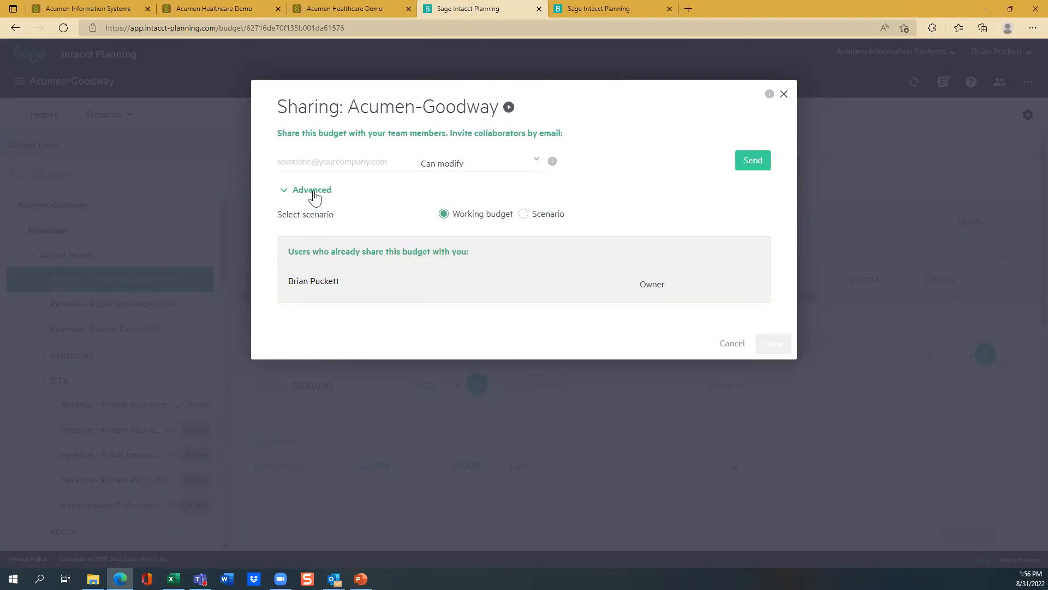
click(785, 95)
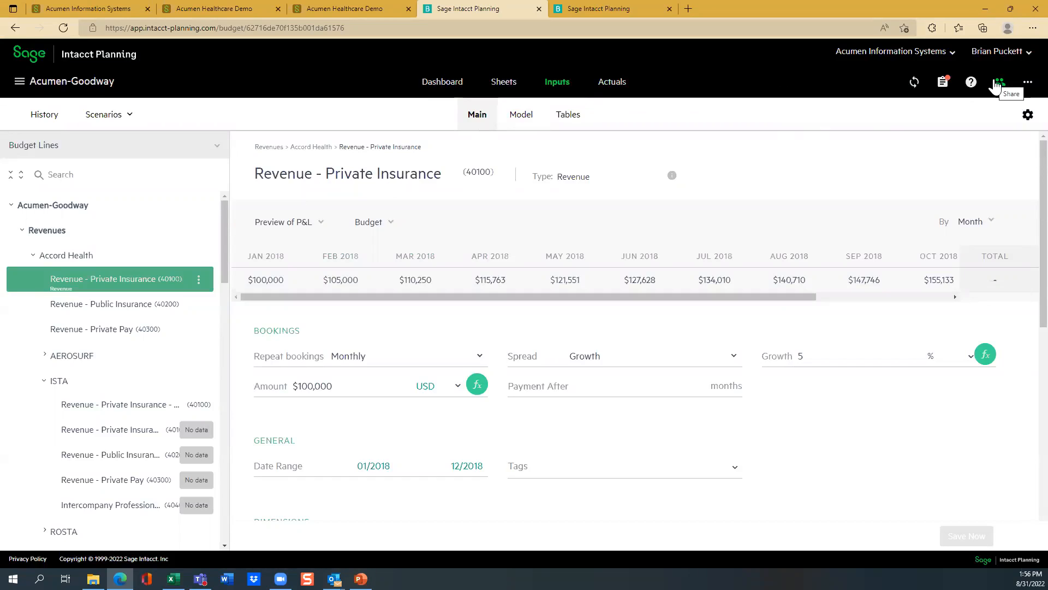
- Collapse the AEROSURF group under Accord Health's Operational Expenses and open its settings
scroll(222, 213, down, 1)
scroll(222, 216, up, 1)
drag(226, 233, 229, 347)
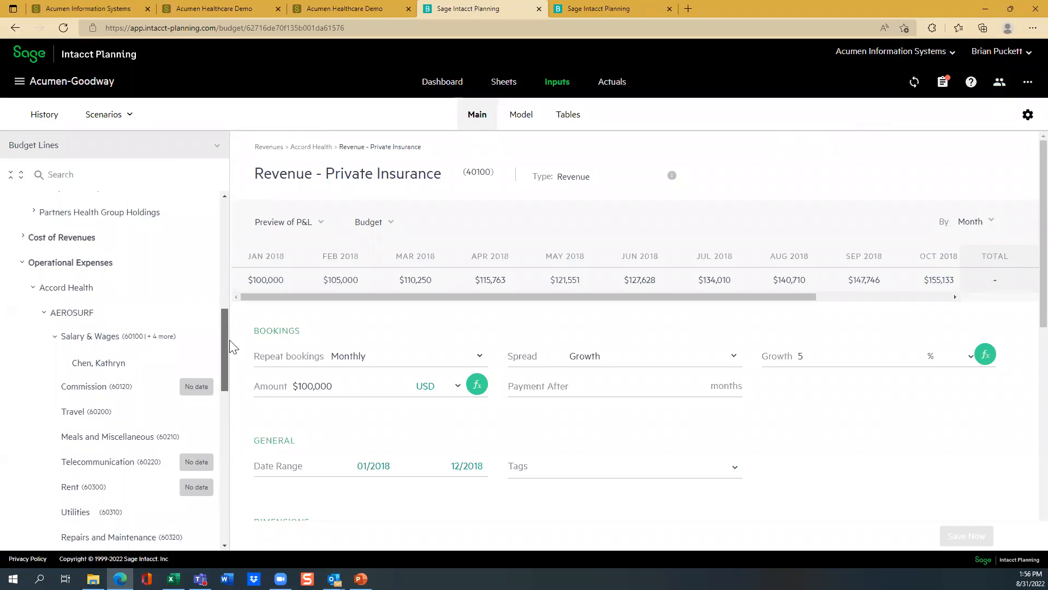
click(41, 314)
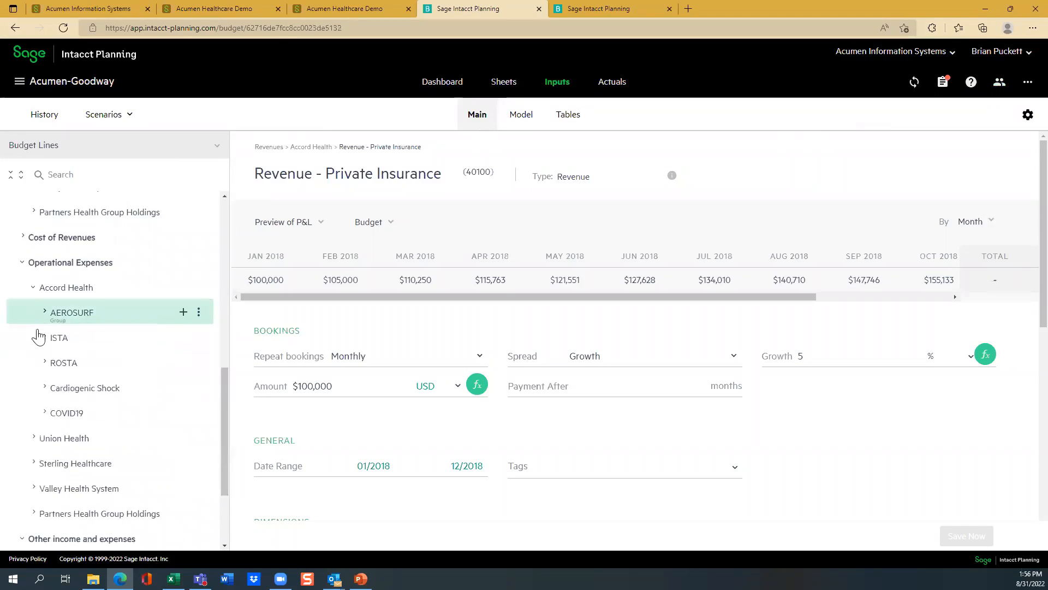
click(64, 315)
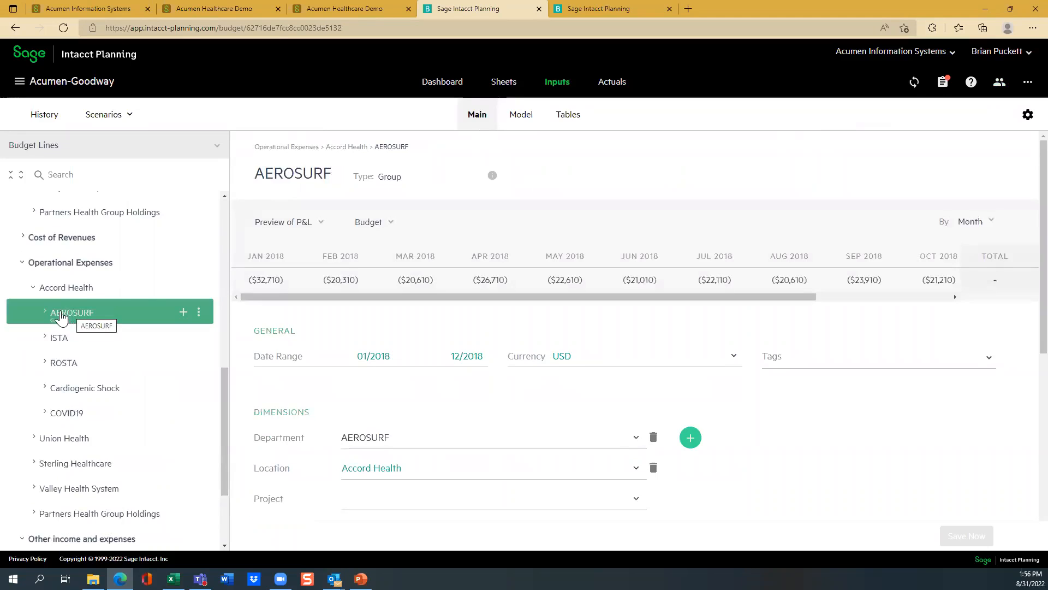
- Review the AEROSURF group's sharing options, including hiding headcount and excluding lines, and close without sending an invitation
click(198, 312)
scroll(208, 411, down, 1)
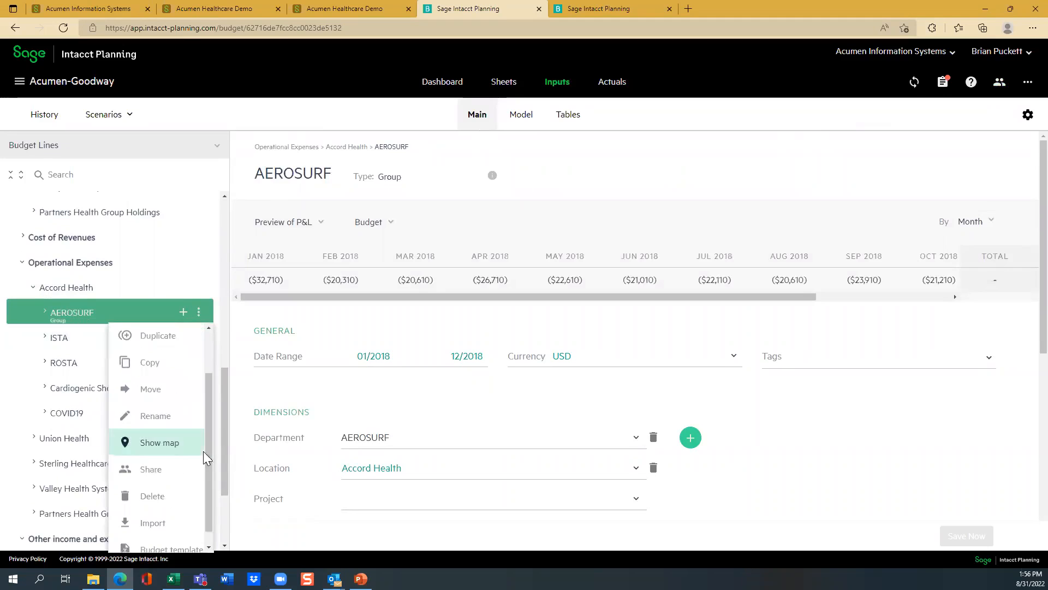
click(150, 468)
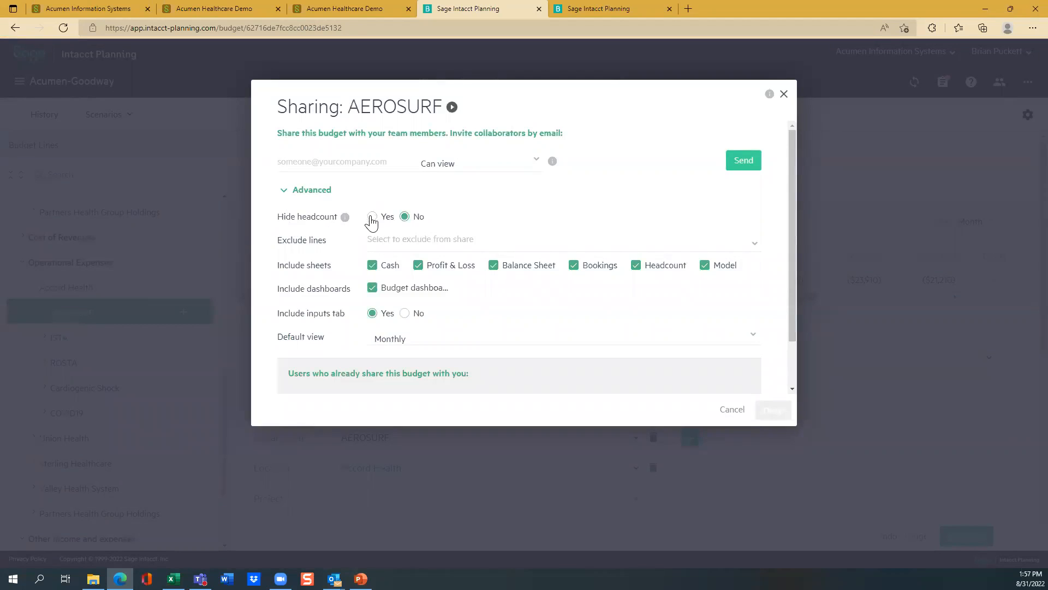
mouse_move(342, 219)
click(370, 246)
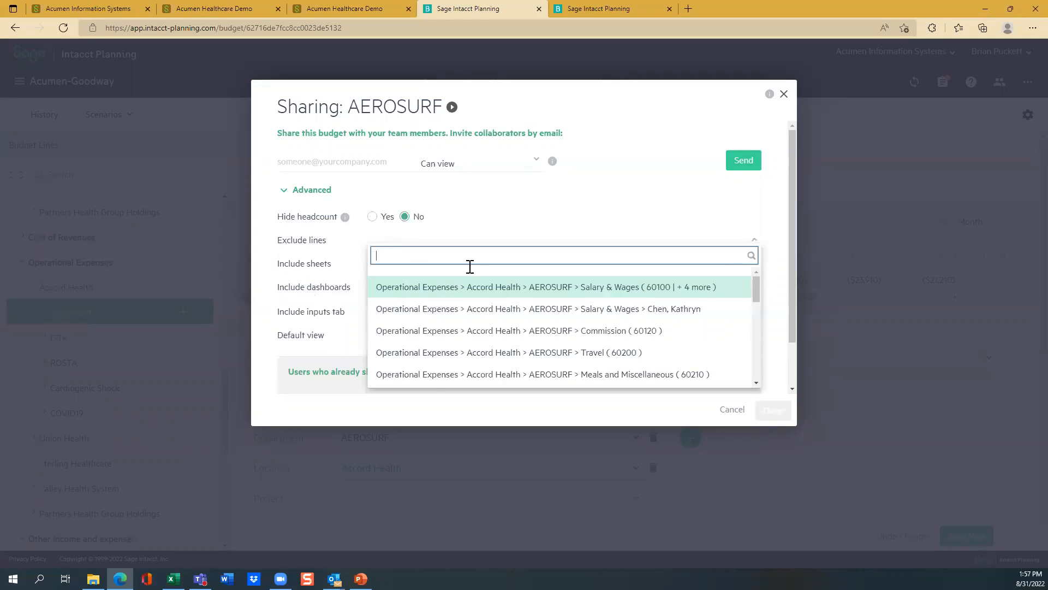
click(619, 162)
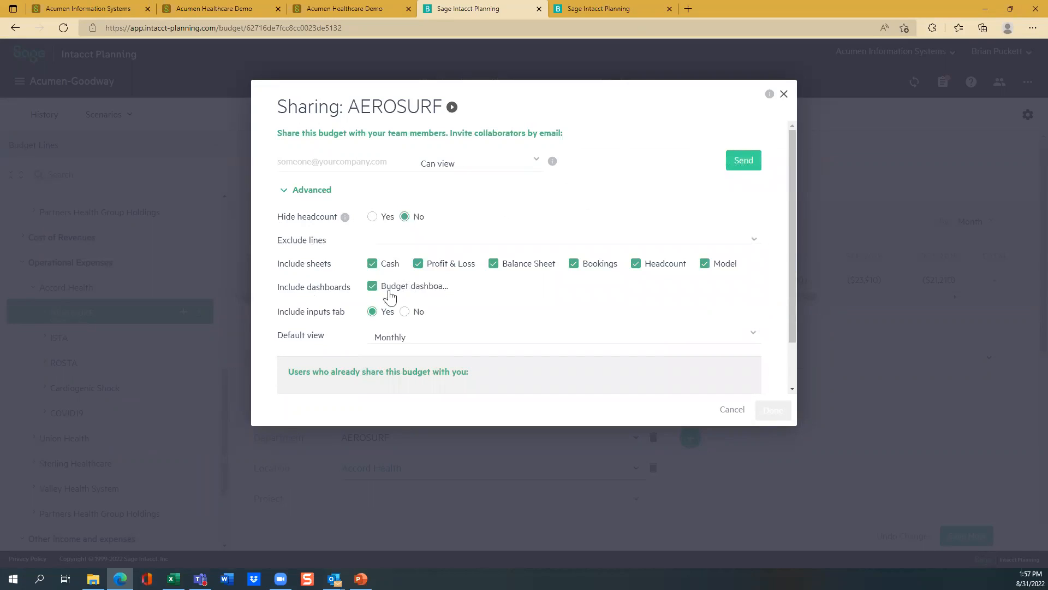
click(784, 94)
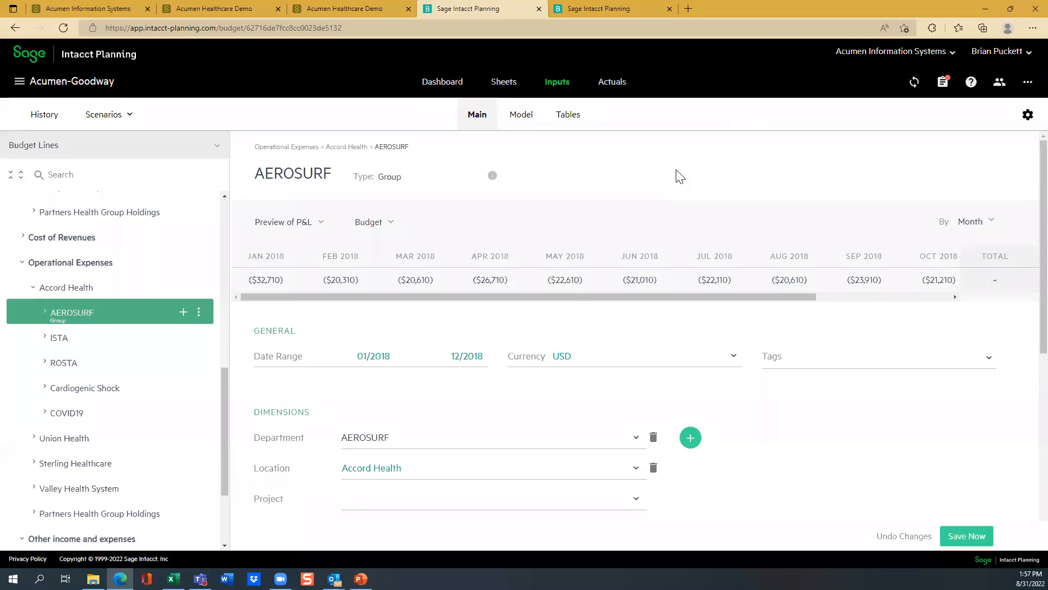